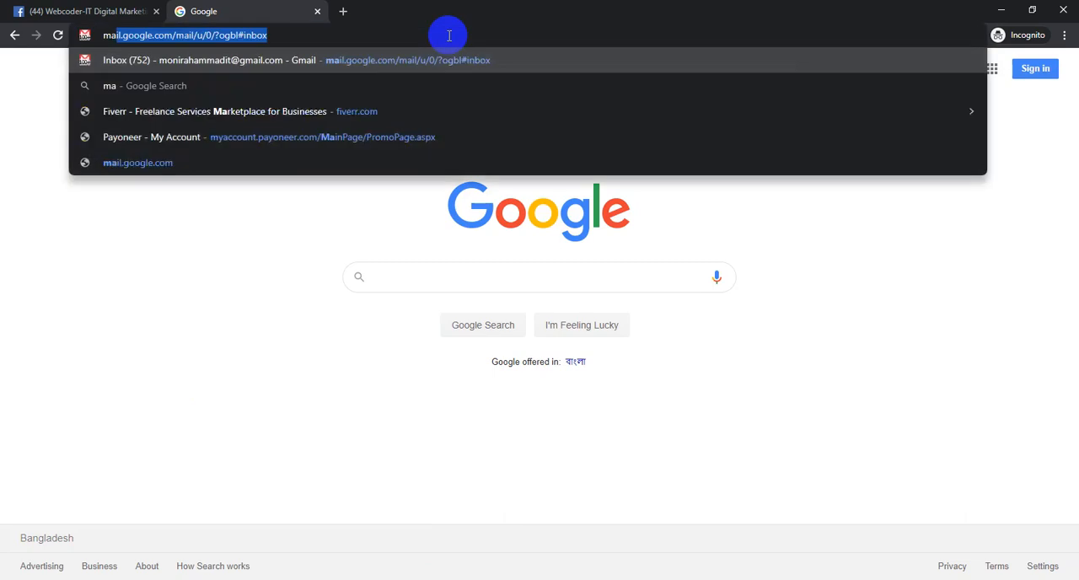
# - Search Google for mailchimp
pyautogui.press('Return')
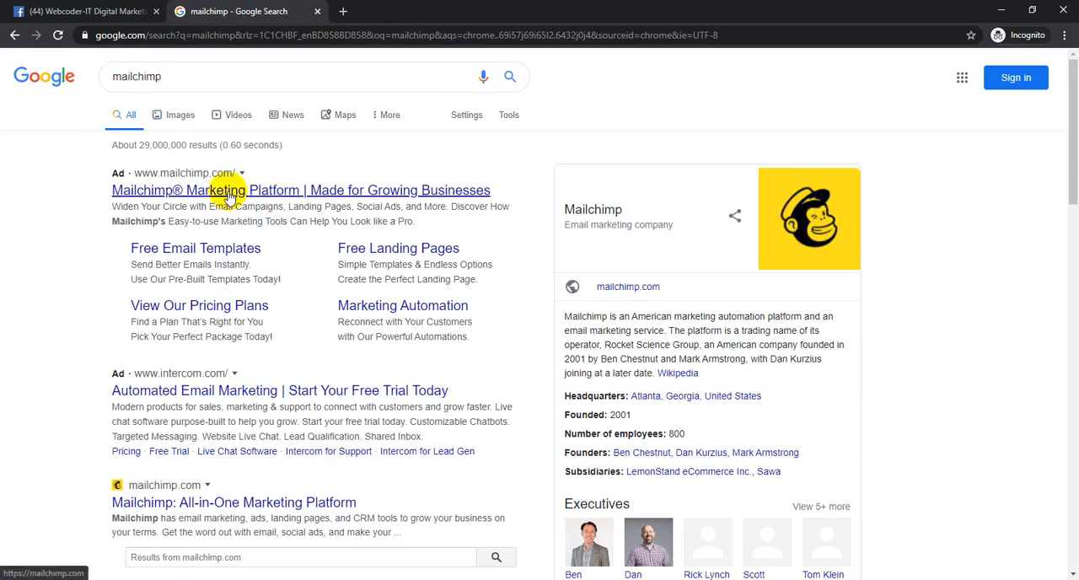
# - Open Notepad and enter mailchimp as the first line of a new note
pyautogui.click(179, 579)
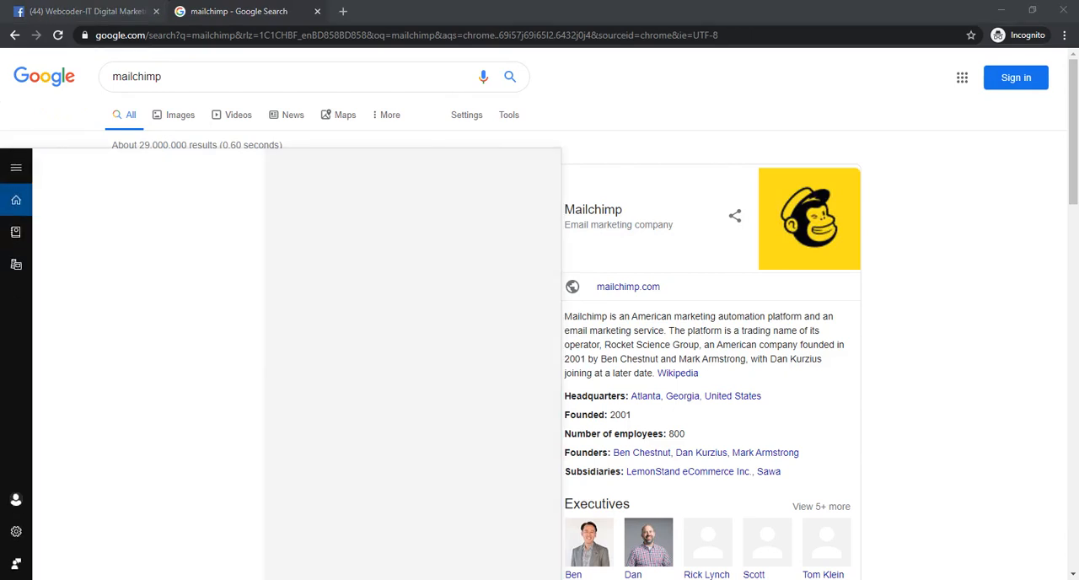
pyautogui.write('note')
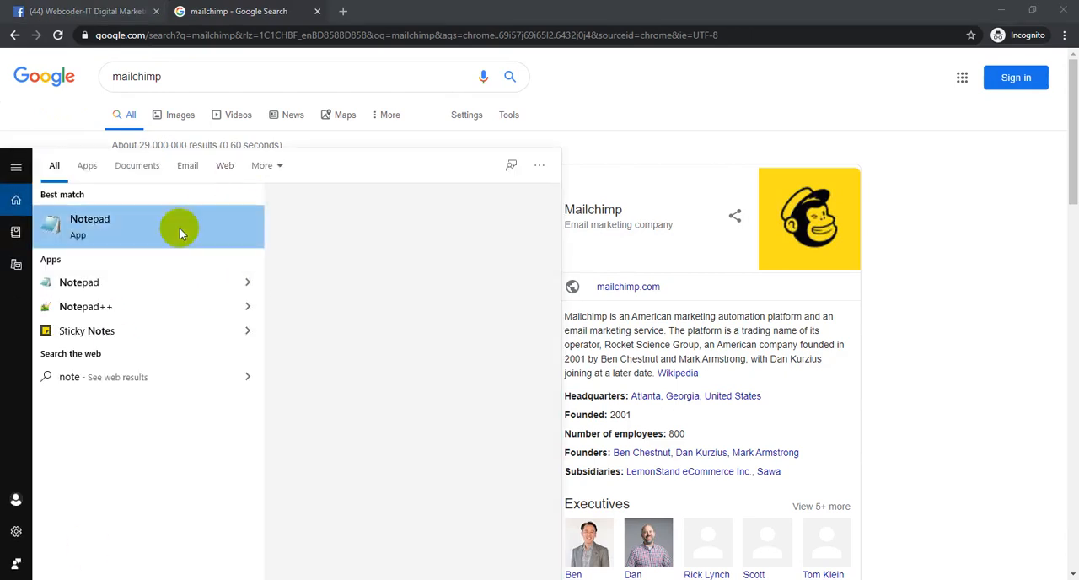
pyautogui.click(180, 232)
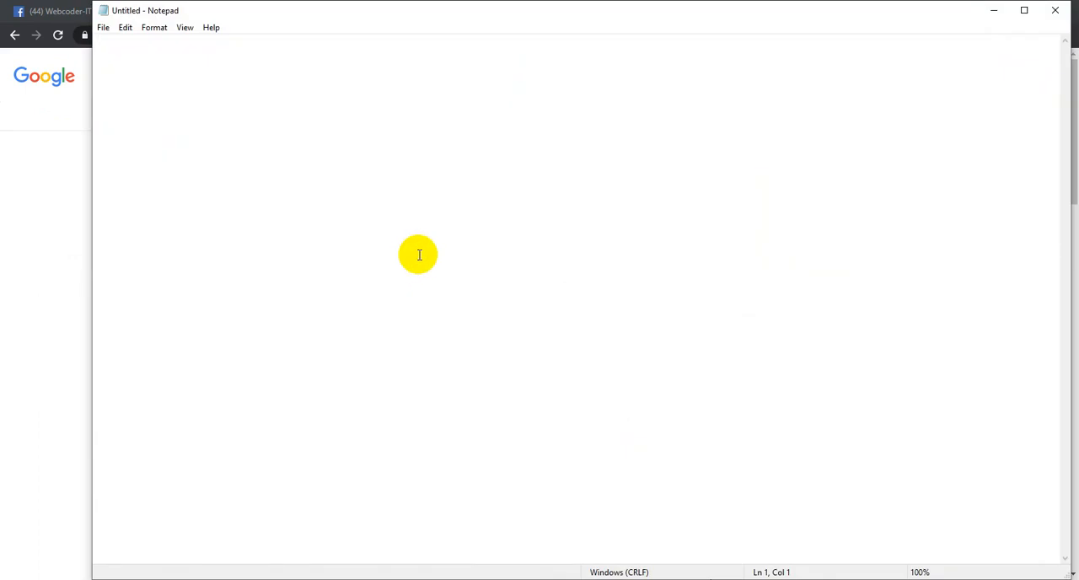
pyautogui.write('mailchimp')
pyautogui.press('Return')
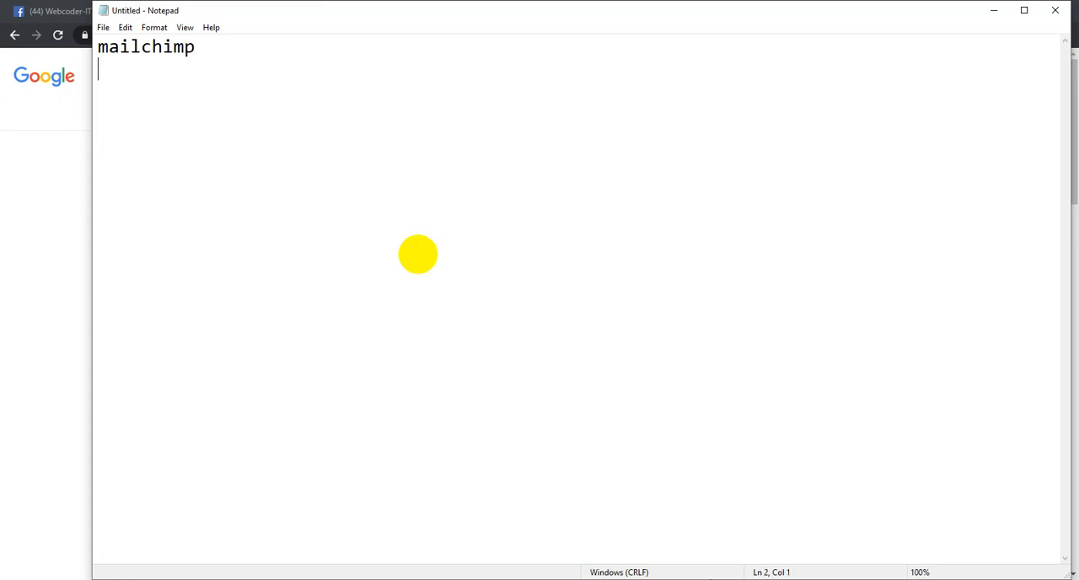
# - Add mailerlite, get reponse and aweber to the note, each on its own line
pyautogui.write('mailerlite')
pyautogui.press('Return')
pyautogui.write('get reso')
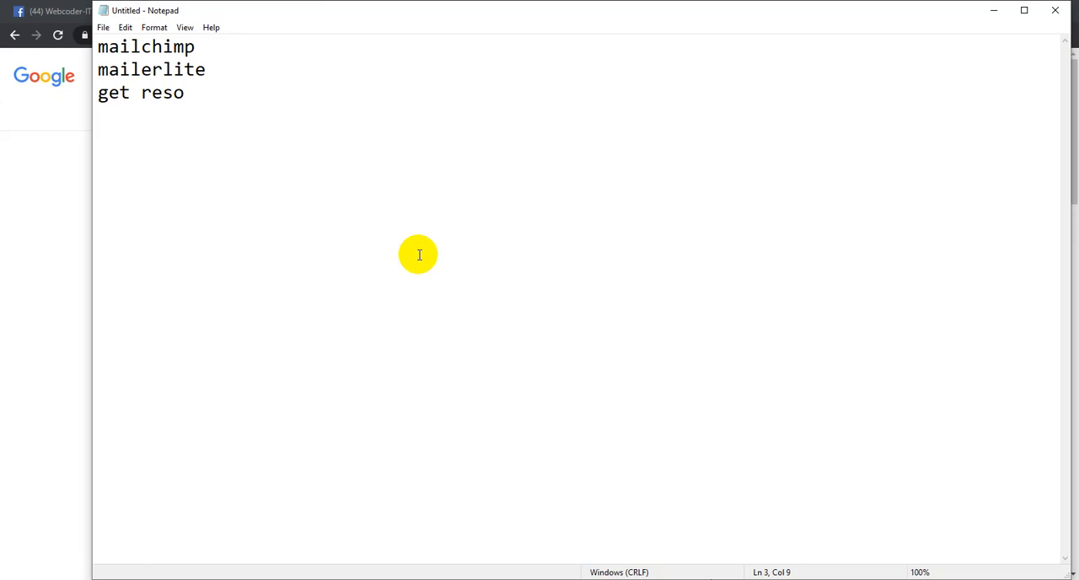
pyautogui.press('BackSpace')
pyautogui.press('BackSpace')
pyautogui.write('ponse')
pyautogui.press('Return')
pyautogui.write('aweber')
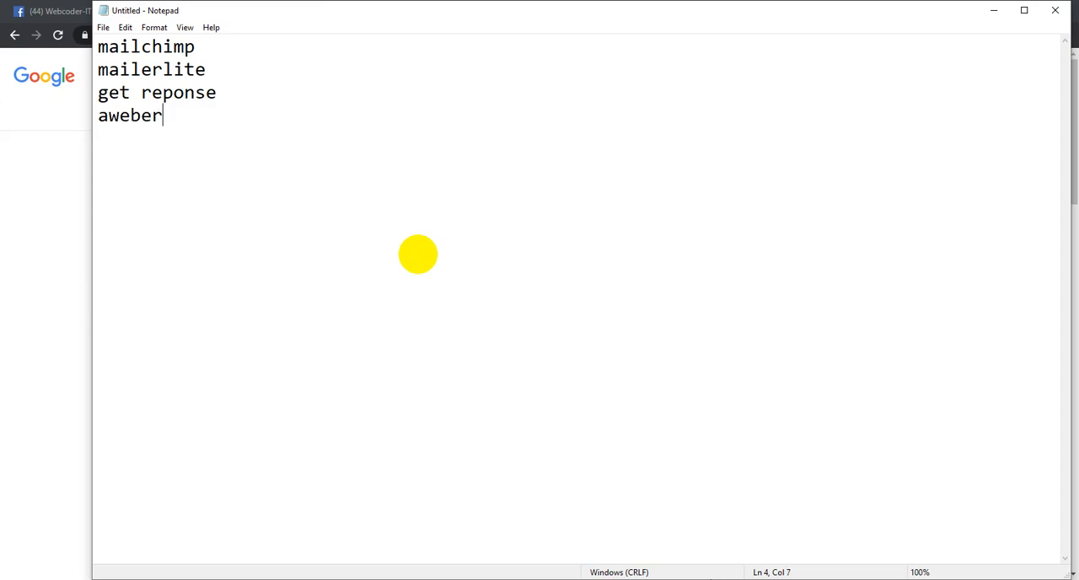
# - Add icontact, emailblaster and emailsender on separate lines below aweber
pyautogui.press('Return')
pyautogui.write('icontact')
pyautogui.press('Return')
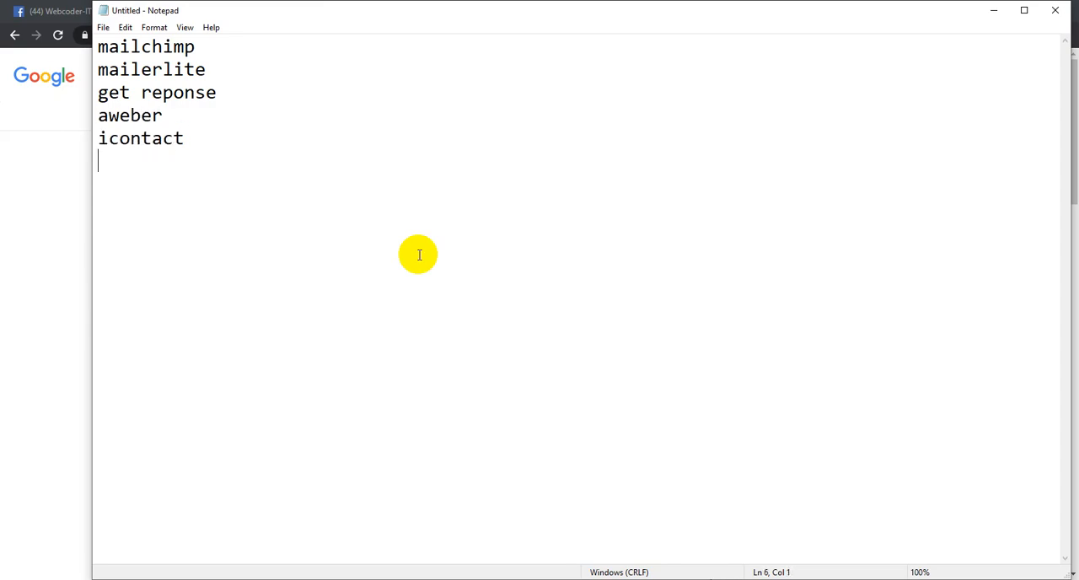
pyautogui.write('emailblaster')
pyautogui.press('Return')
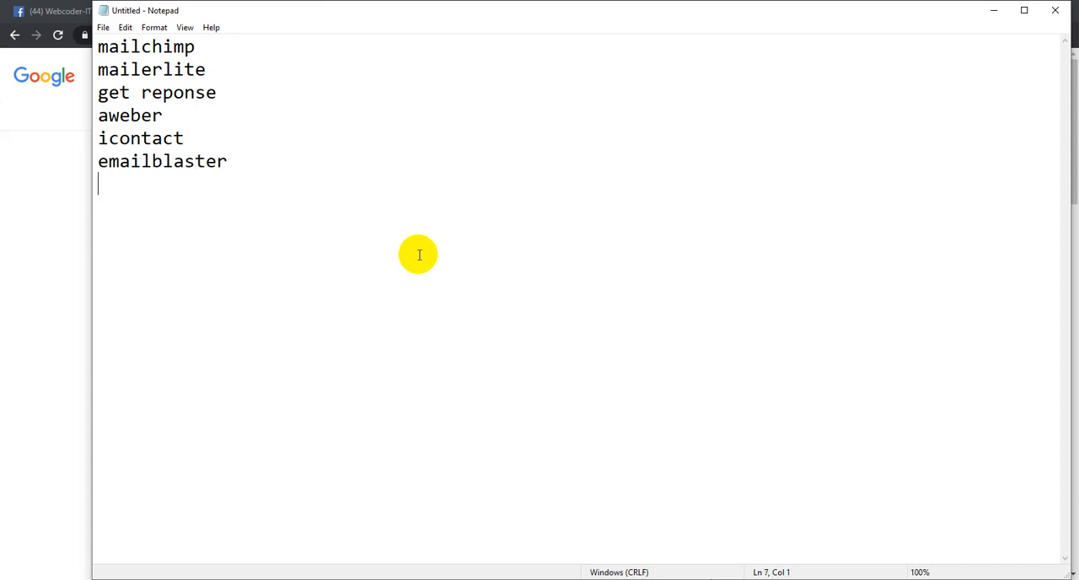
pyautogui.write('emailsender')
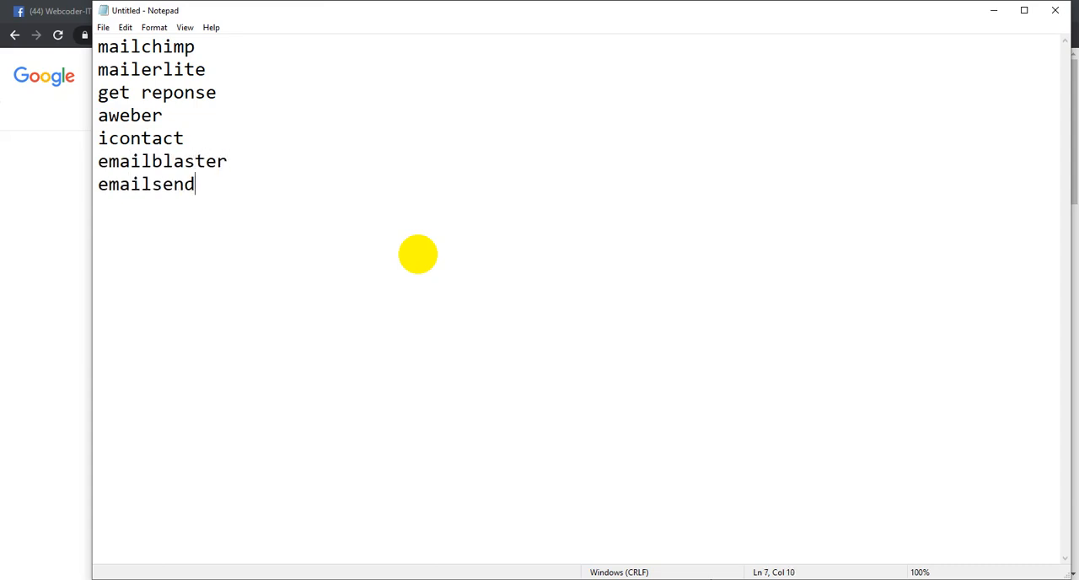
# - Add sender and sendplus on separate lines below emailsender
pyautogui.press('Return')
pyautogui.write('sendier')
pyautogui.press('BackSpace')
pyautogui.press('BackSpace')
pyautogui.press('BackSpace')
pyautogui.press('BackSpace')
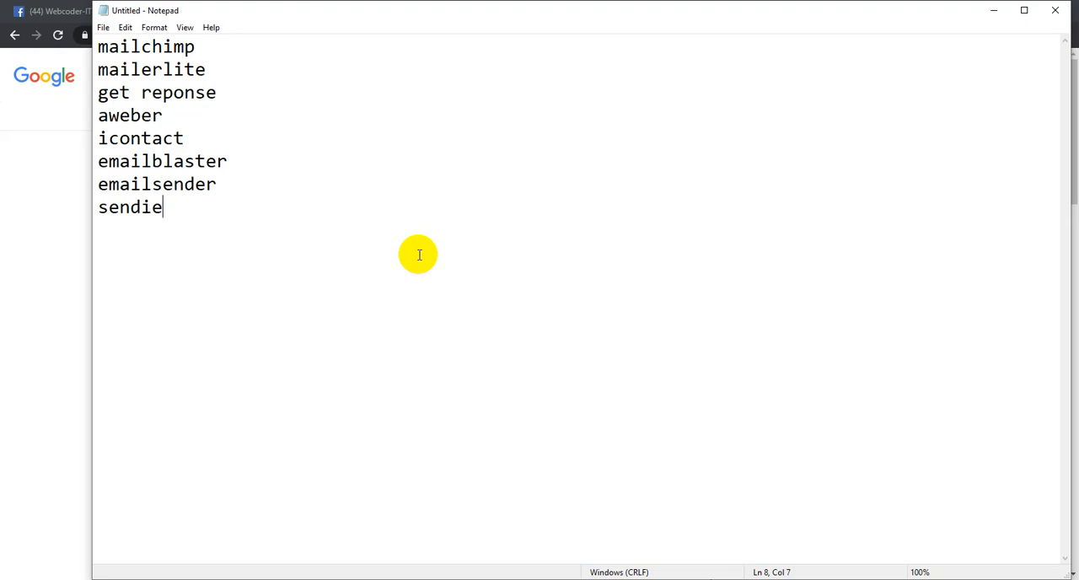
pyautogui.write('der')
pyautogui.press('Return')
pyautogui.write('sendplus')
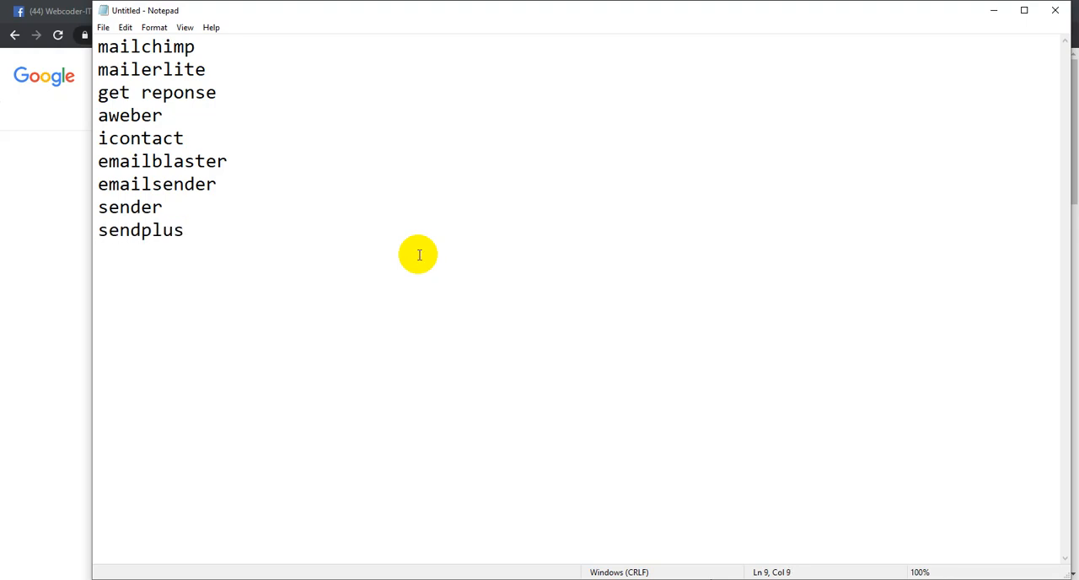
# - Finish the list with klaviyo and others on separate lines below sendplus
pyautogui.press('Return')
pyautogui.write('others')
pyautogui.press('BackSpace')
pyautogui.press('BackSpace')
pyautogui.press('BackSpace')
pyautogui.press('BackSpace')
pyautogui.press('BackSpace')
pyautogui.press('BackSpace')
pyautogui.write('klaviy')
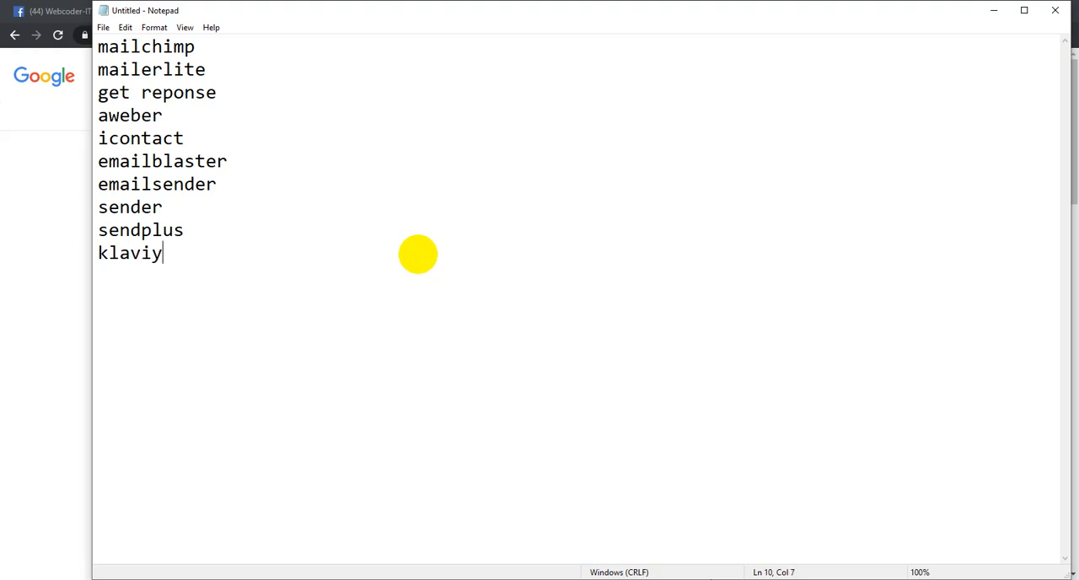
pyautogui.write('o')
pyautogui.press('Return')
pyautogui.write('others')
pyautogui.press('BackSpace')
pyautogui.press('BackSpace')
pyautogui.write('rs')
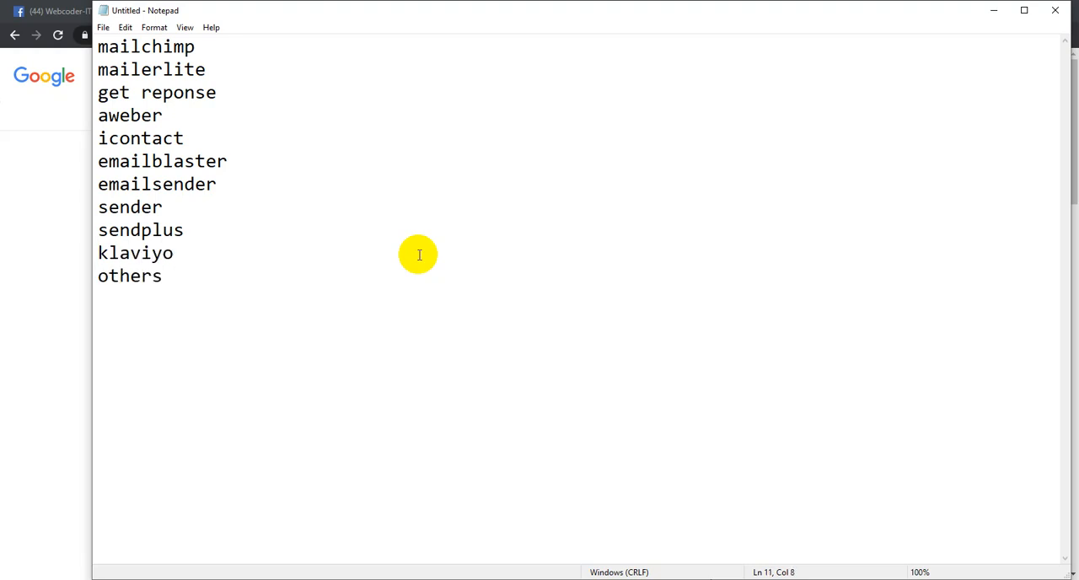
pyautogui.moveTo(199, 47); pyautogui.dragTo(129, 32)
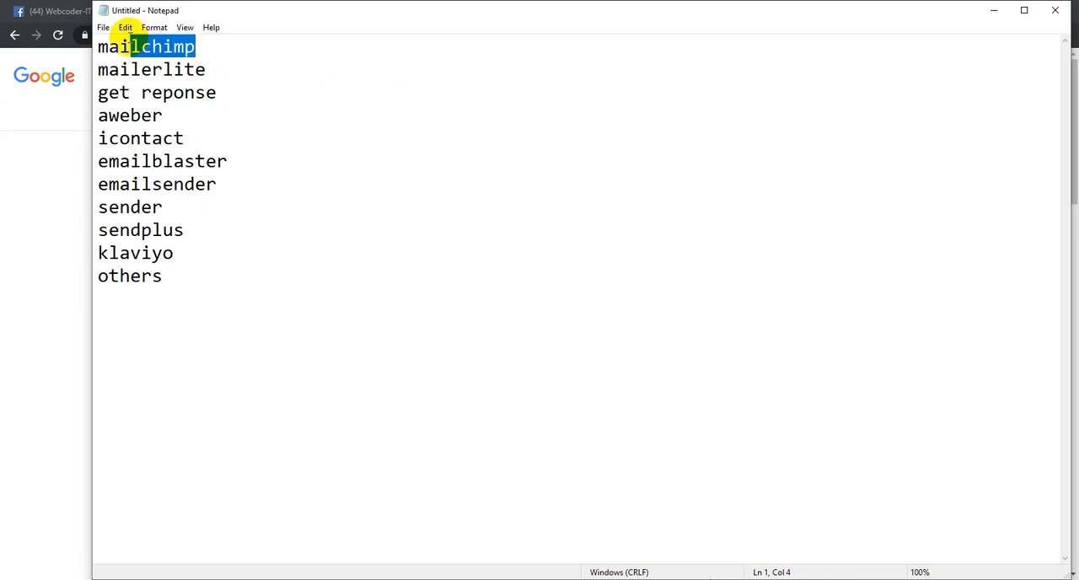
pyautogui.click(246, 75)
pyautogui.click(116, 70)
pyautogui.hotkey('shift', 'End')
pyautogui.moveTo(118, 92); pyautogui.dragTo(199, 93)
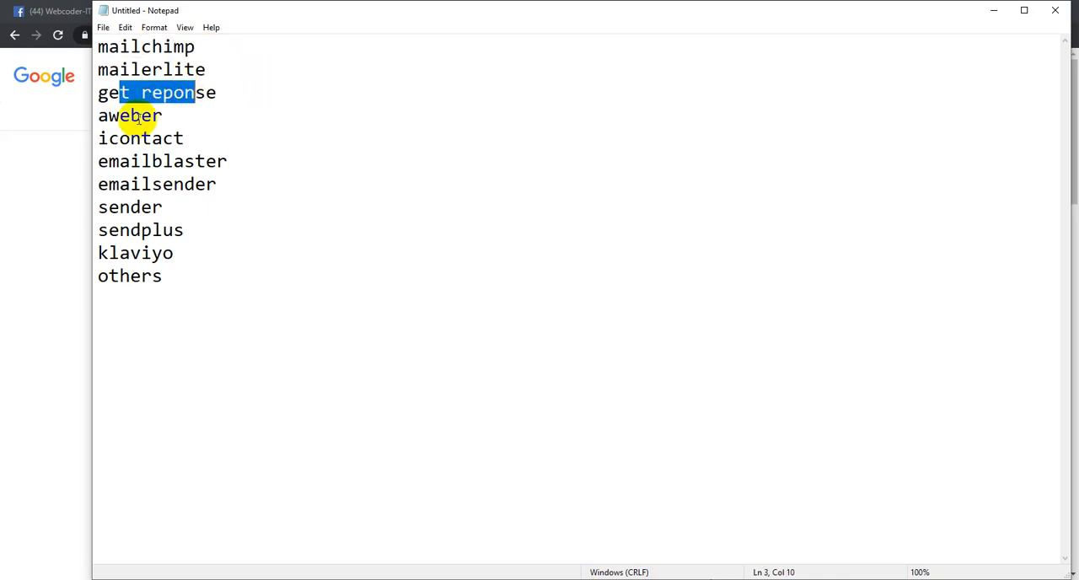
pyautogui.moveTo(133, 116); pyautogui.dragTo(163, 116)
pyautogui.click(221, 161)
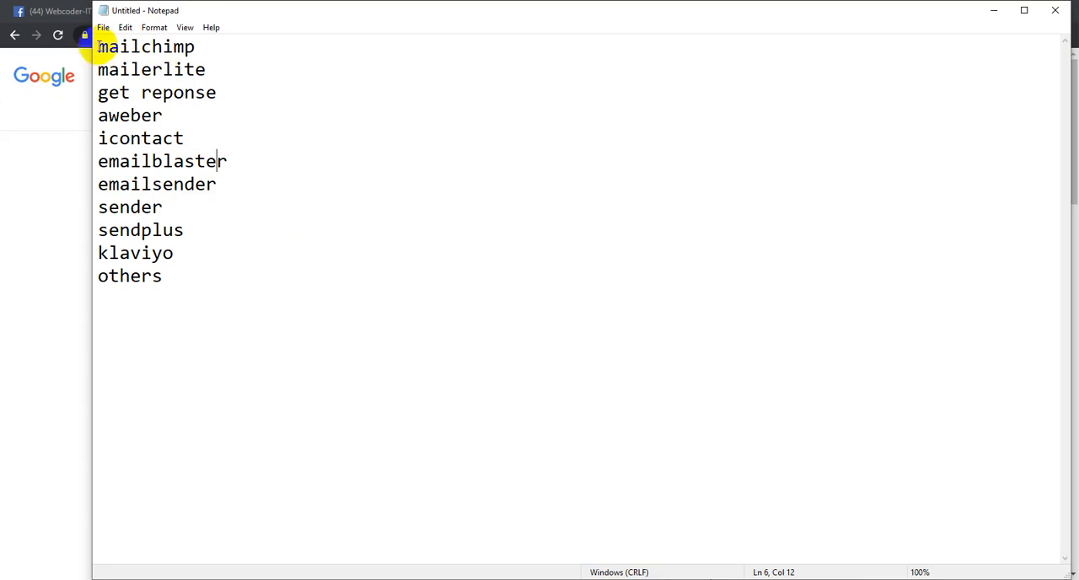
pyautogui.moveTo(97, 45); pyautogui.dragTo(236, 48)
pyautogui.moveTo(99, 71); pyautogui.dragTo(328, 253)
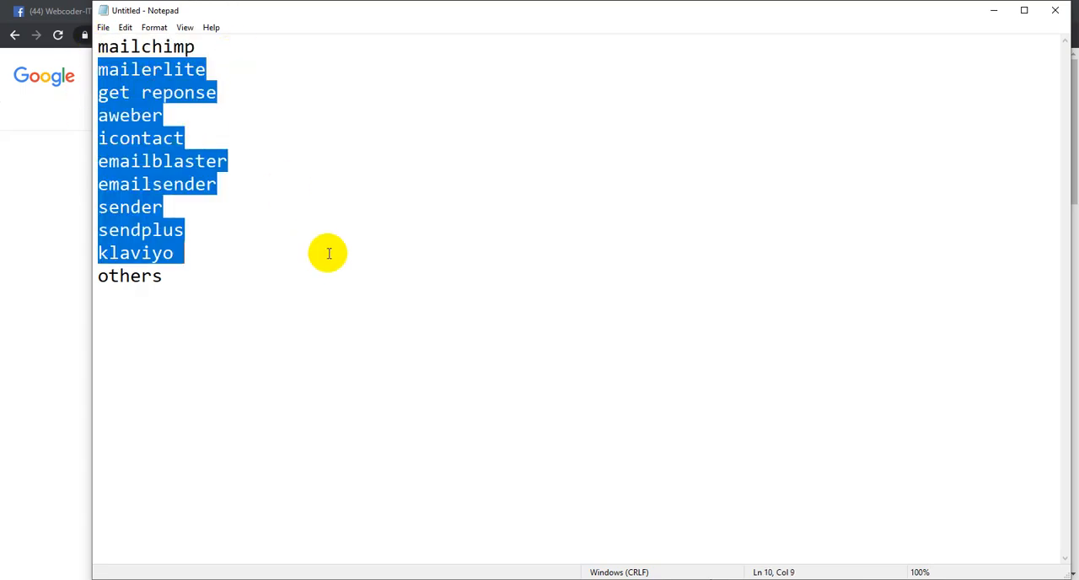
pyautogui.click(243, 248)
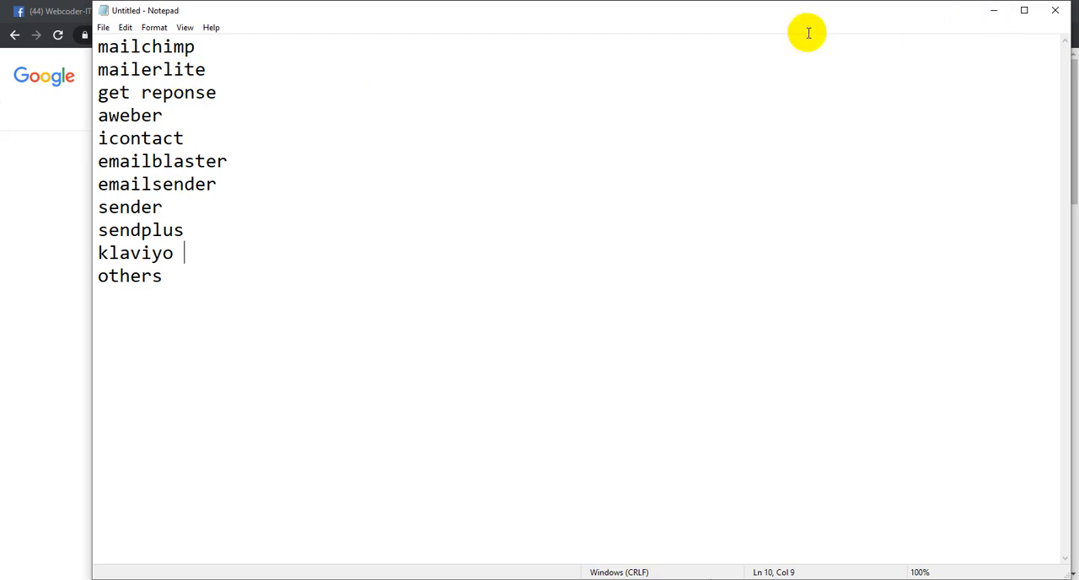
# - Minimize the note to return to Chrome and open Mailchimp's website from the sponsored search result
pyautogui.click(994, 10)
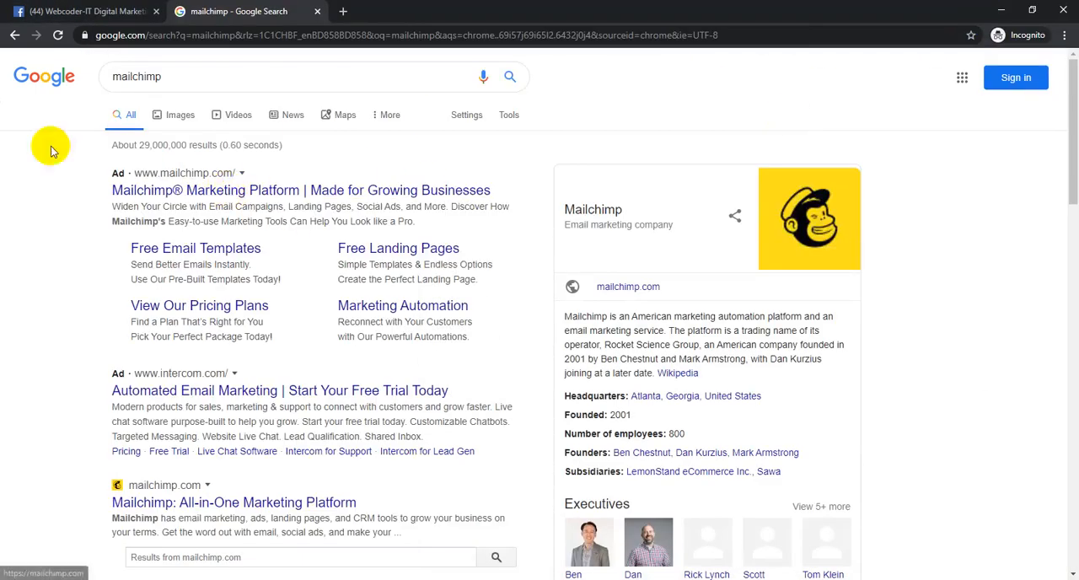
pyautogui.click(253, 189)
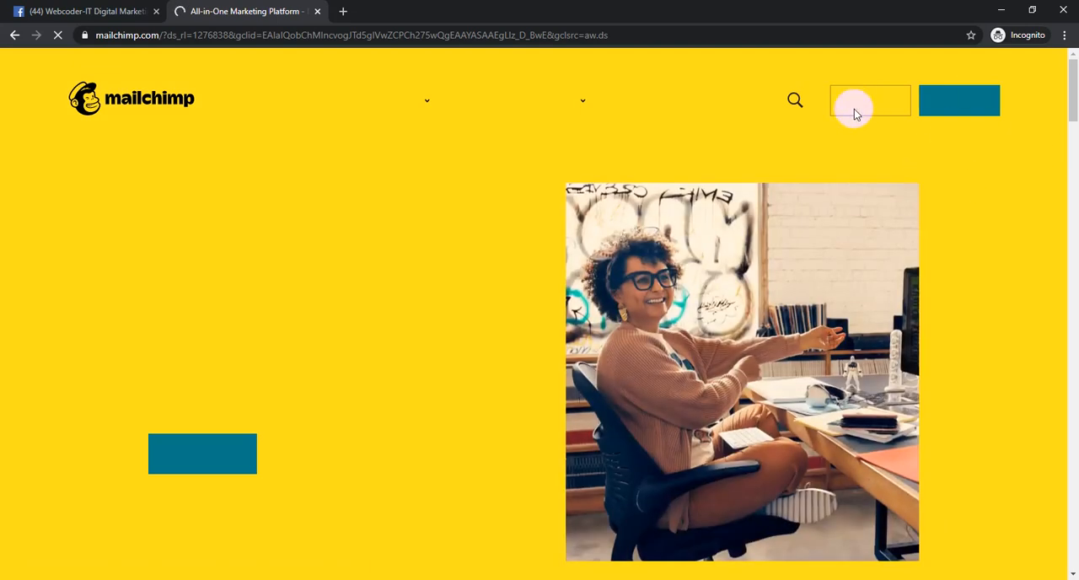
pyautogui.scroll(-5, 860, 120)
pyautogui.scroll(3, 361, 181)
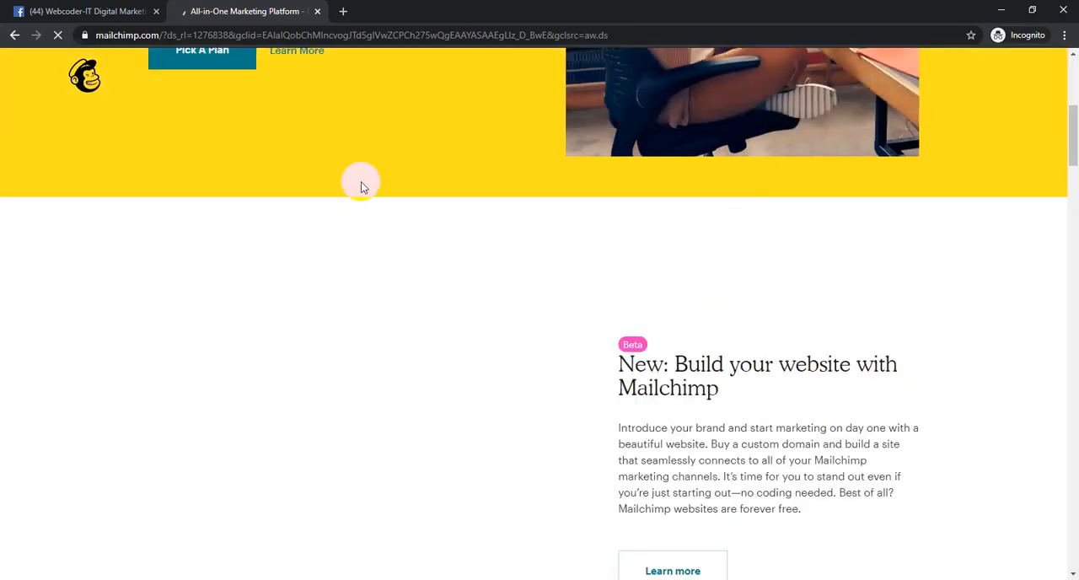
pyautogui.scroll(3, 472, 191)
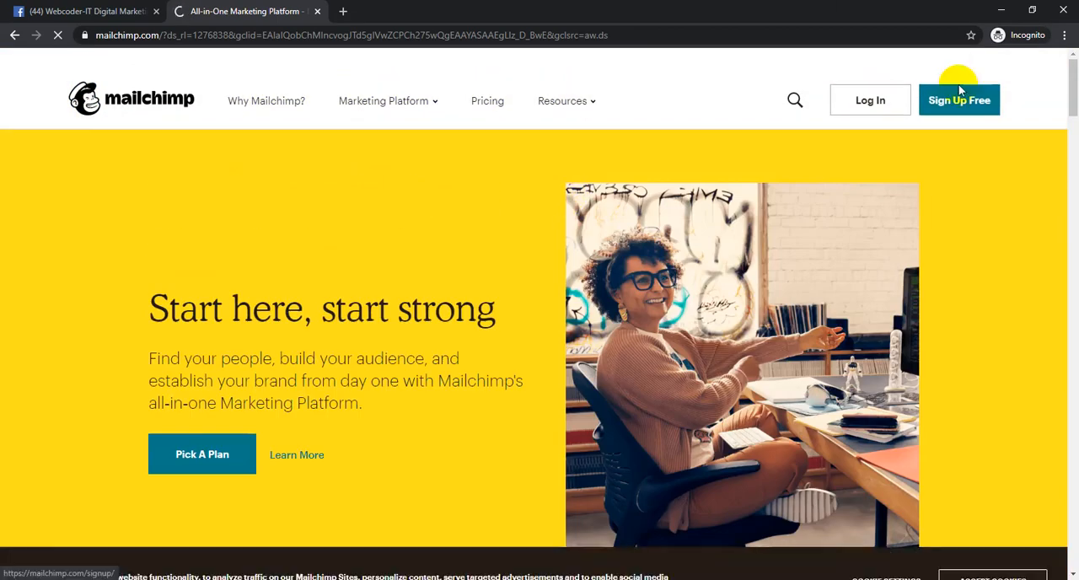
# - Open Mailchimp's free sign-up page
pyautogui.scroll(-3, 969, 123)
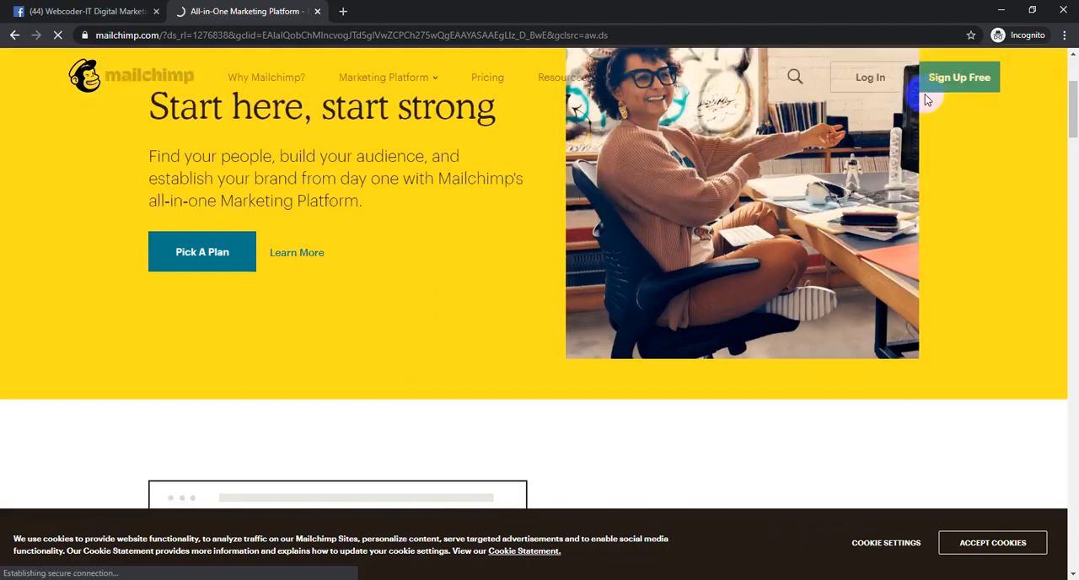
pyautogui.scroll(-3, 928, 103)
pyautogui.click(995, 72)
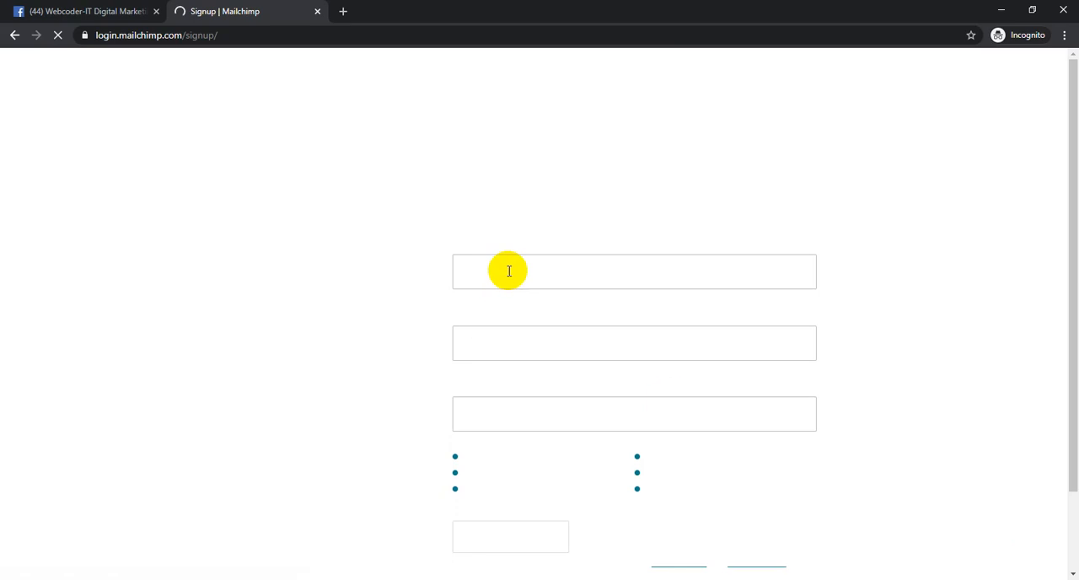
# - Fill in the new account's e-mail address on the sign-up form
pyautogui.click(507, 269)
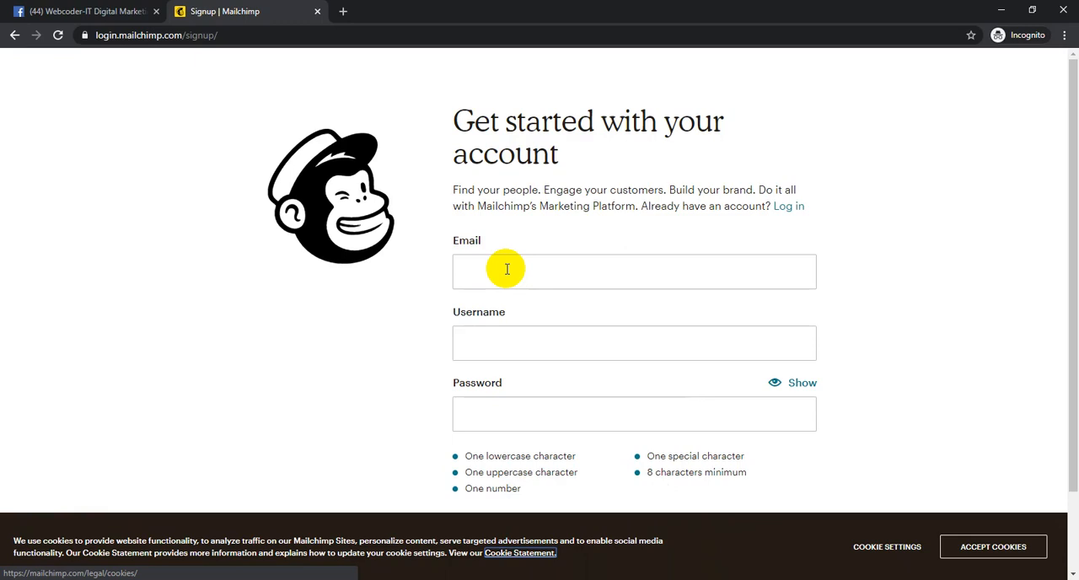
pyautogui.click(507, 269)
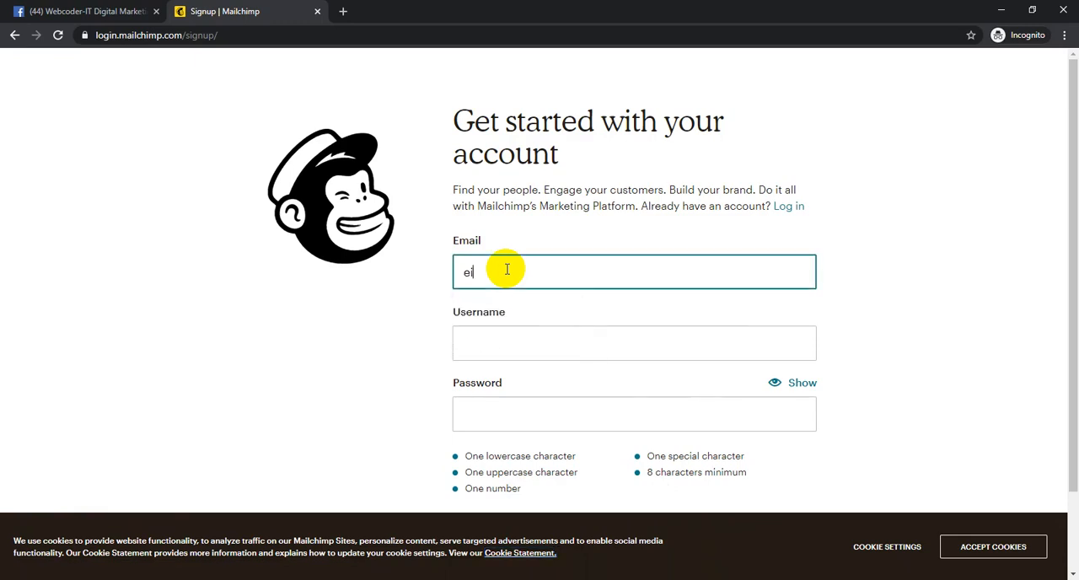
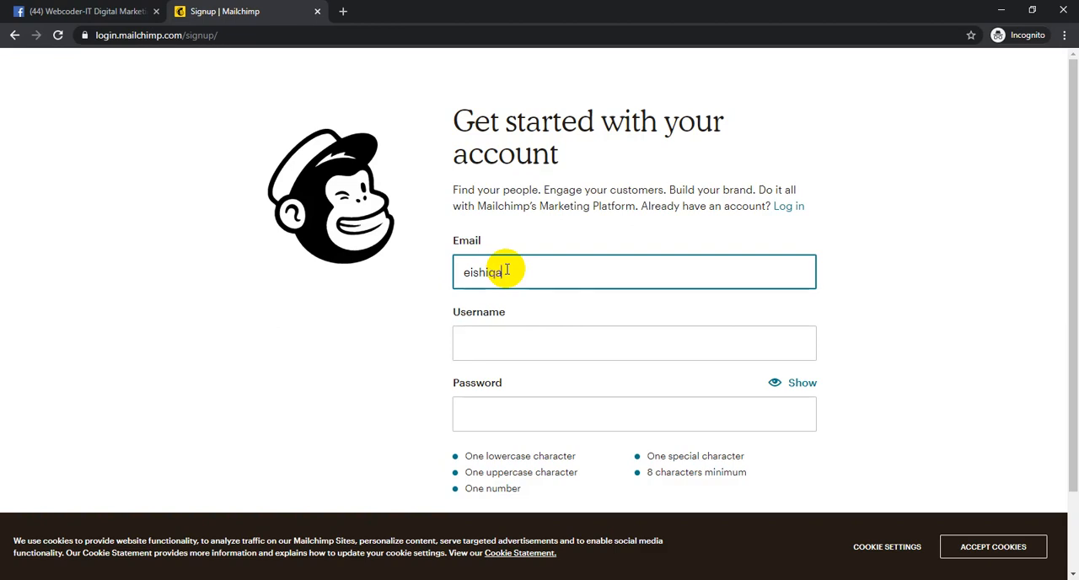
# - Fill in the username for the new account, matching the part of the e-mail address before the @
pyautogui.press('Tab')
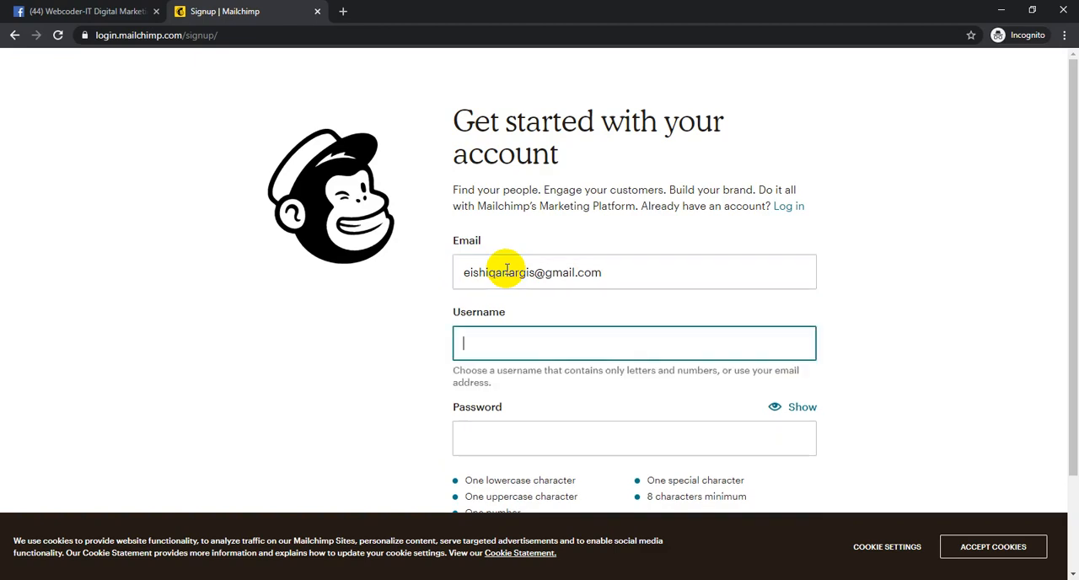
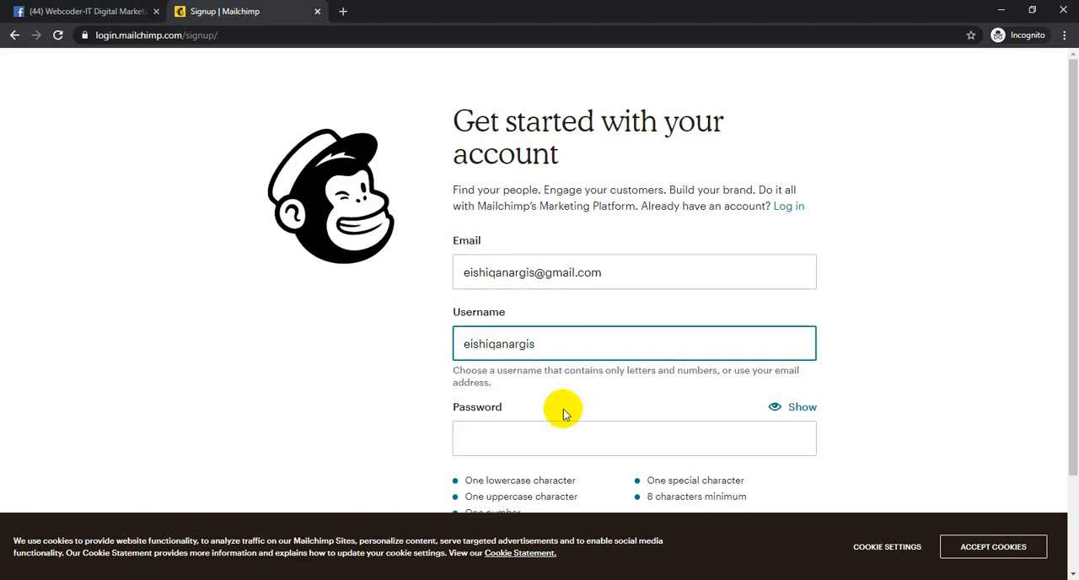
pyautogui.click(571, 440)
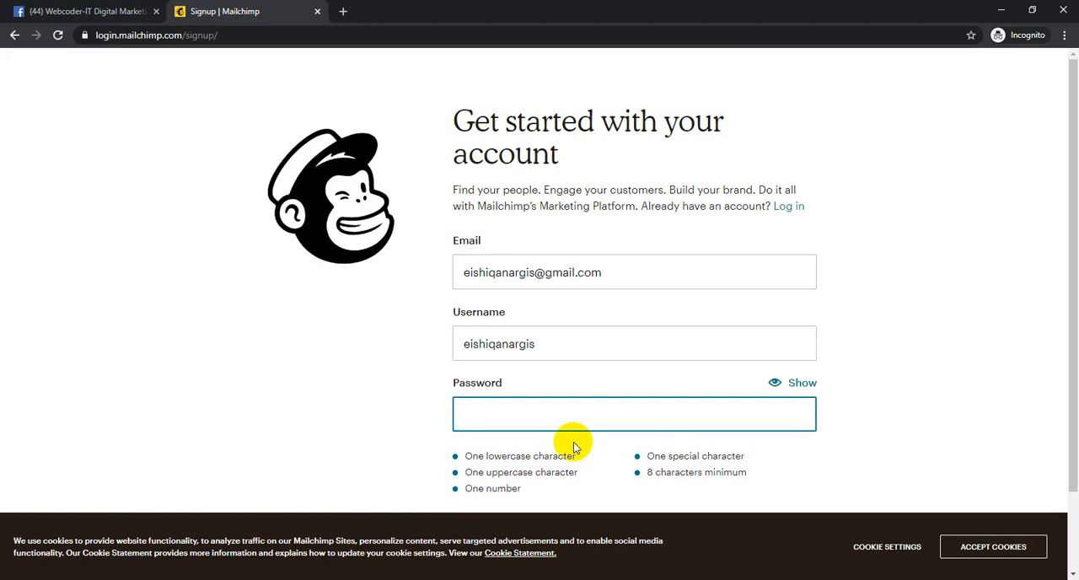
pyautogui.write('••••')
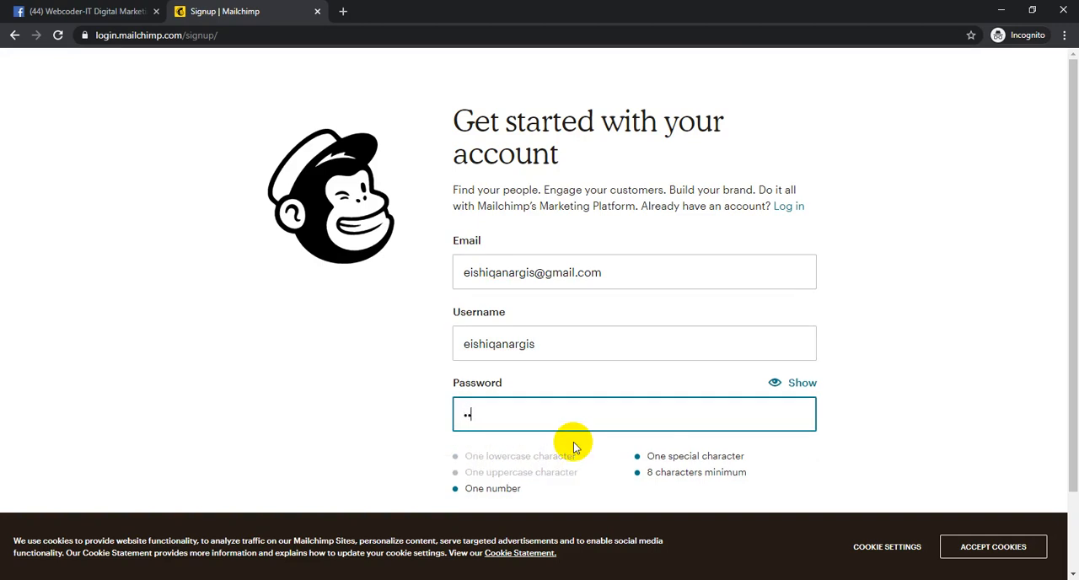
pyautogui.press('BackSpace')
pyautogui.press('BackSpace')
pyautogui.press('BackSpace')
pyautogui.press('BackSpace')
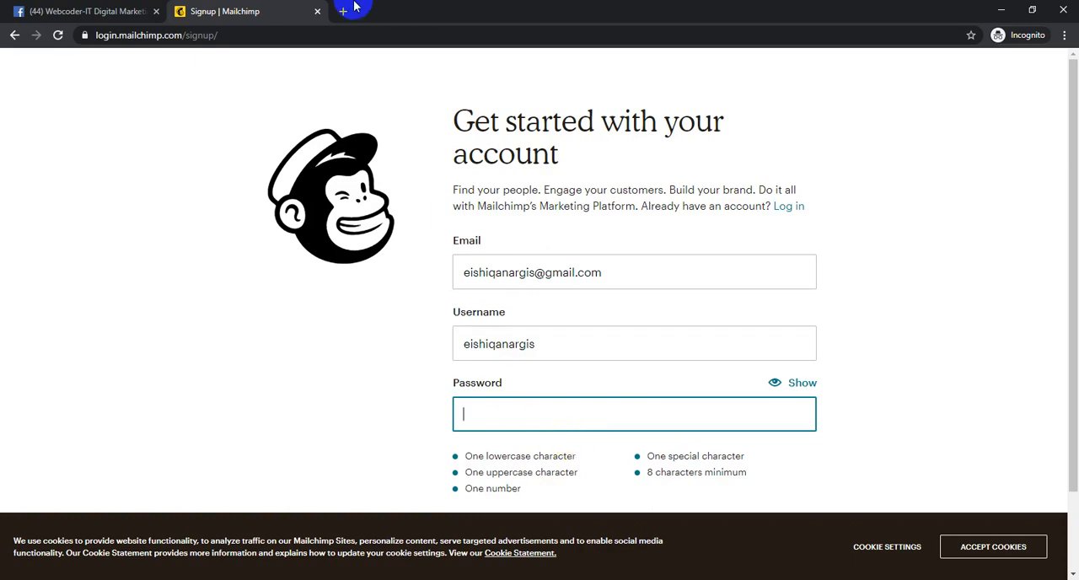
pyautogui.write('e')
pyautogui.write('•')
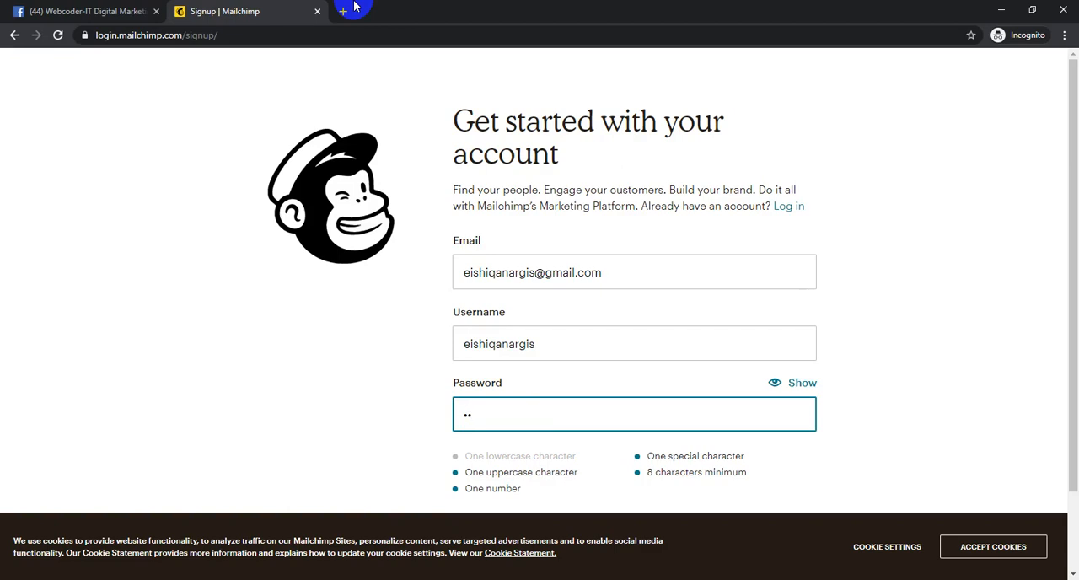
pyautogui.write('••••••')
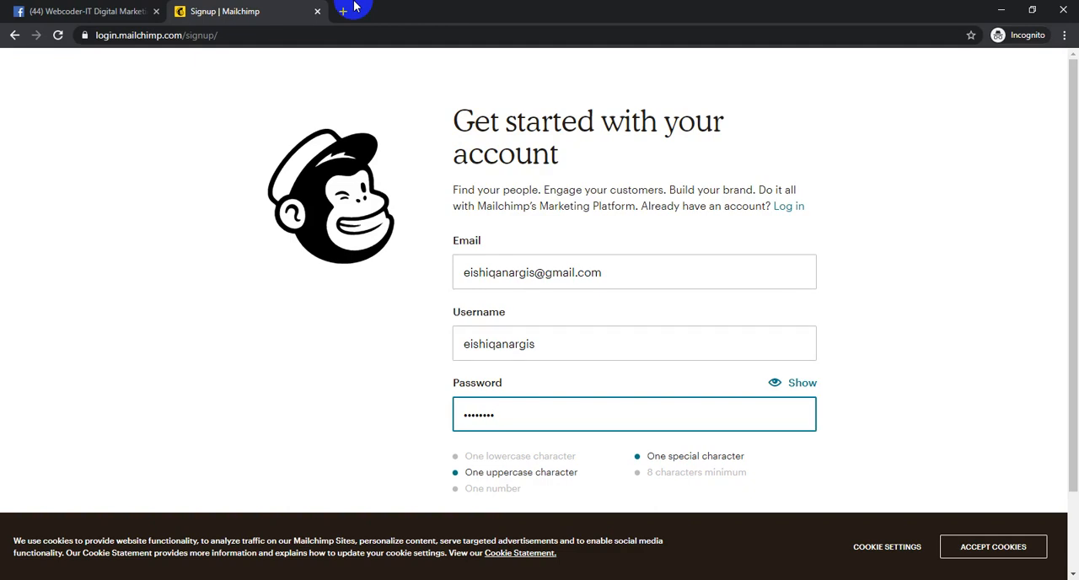
pyautogui.press('BackSpace')
pyautogui.press('BackSpace')
pyautogui.press('BackSpace')
pyautogui.press('BackSpace')
pyautogui.press('BackSpace')
pyautogui.press('BackSpace')
pyautogui.press('BackSpace')
pyautogui.press('BackSpace')
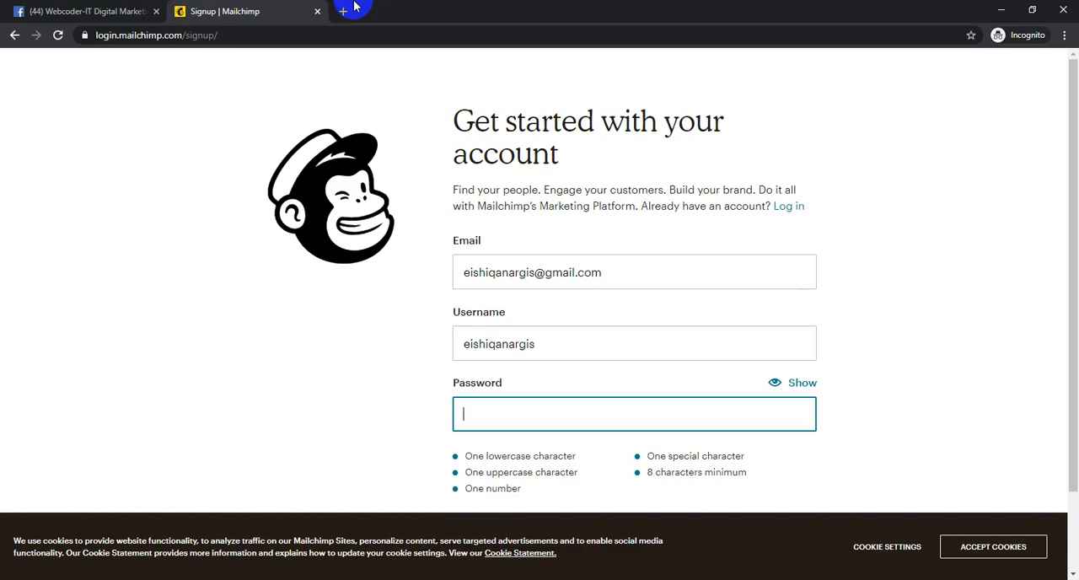
# - Enter an account password that meets all the listed requirements and submit the sign-up form
pyautogui.write('E')
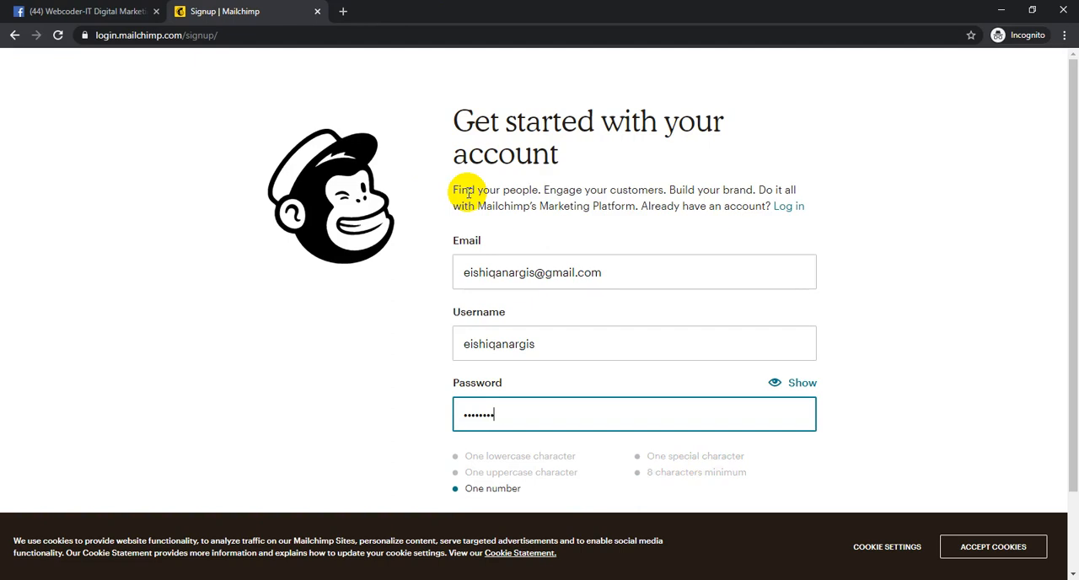
pyautogui.write('3')
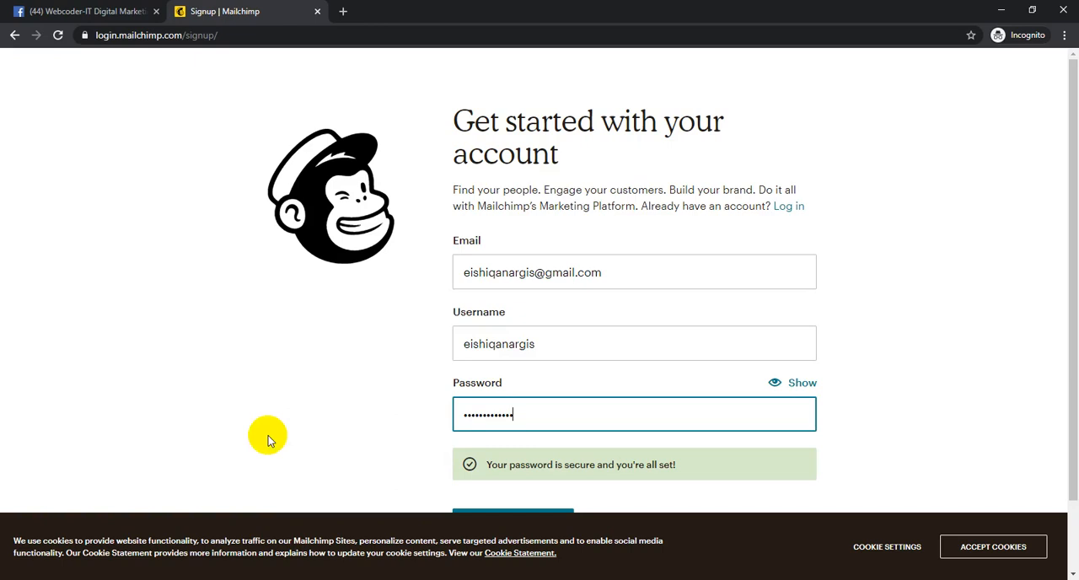
pyautogui.scroll(-1, 299, 434)
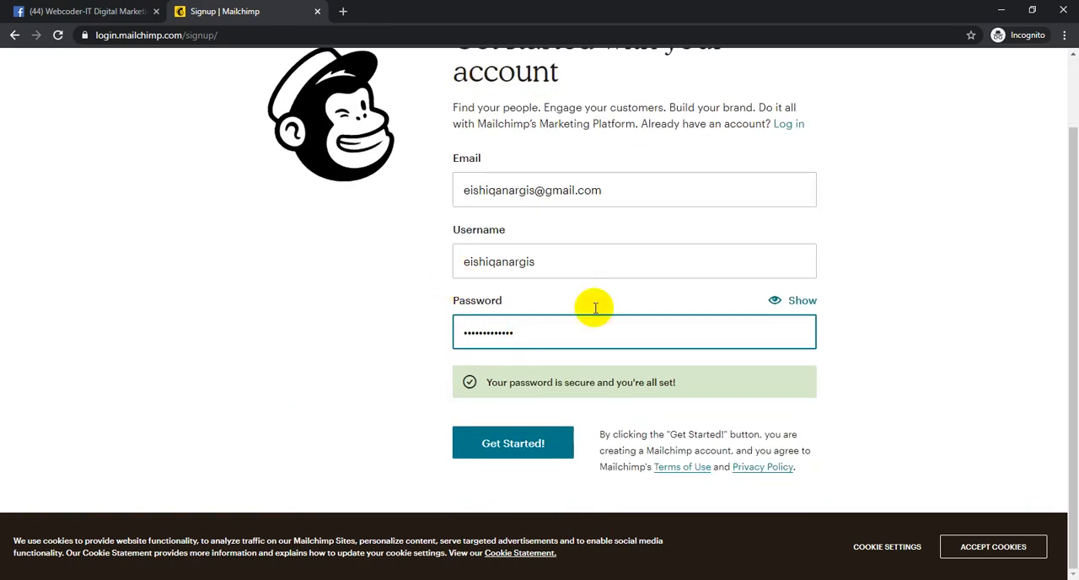
pyautogui.click(530, 442)
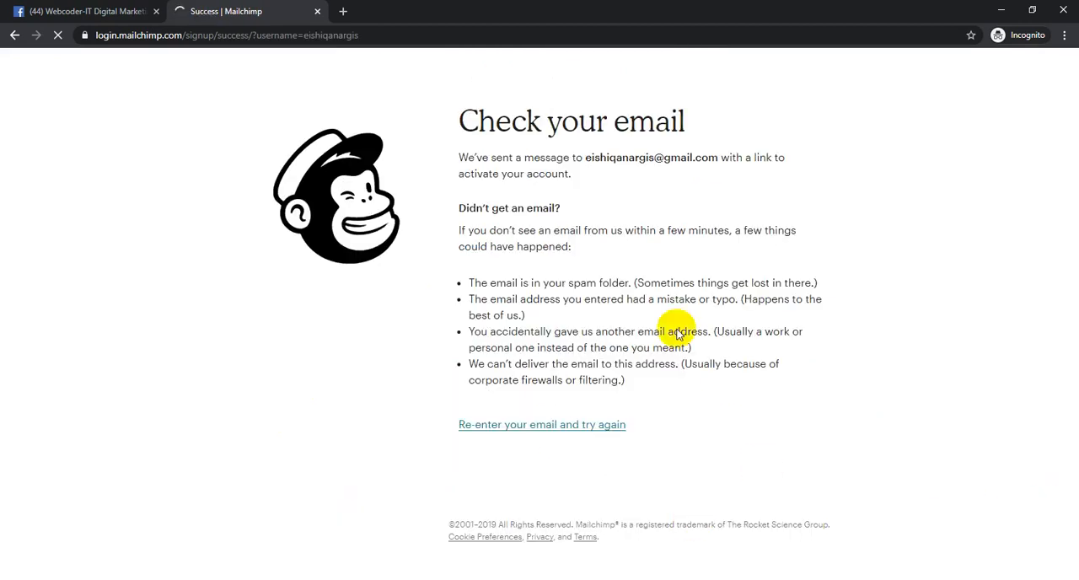
# - Open a blank browser tab and copy the e-mail address shown on Mailchimp's sign-up success page
pyautogui.moveTo(477, 113); pyautogui.dragTo(638, 111)
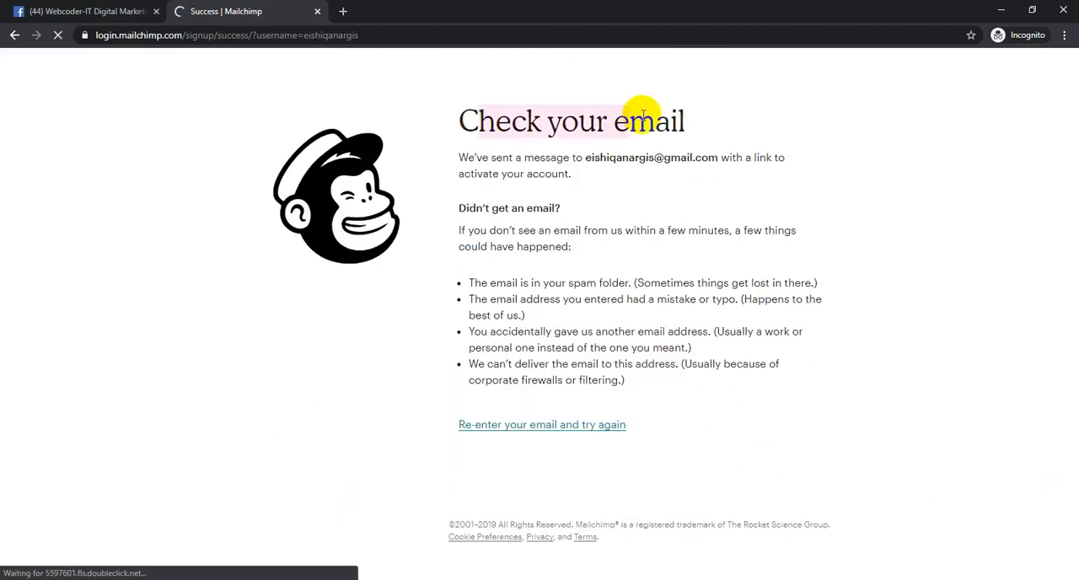
pyautogui.click(344, 13)
pyautogui.click(231, 11)
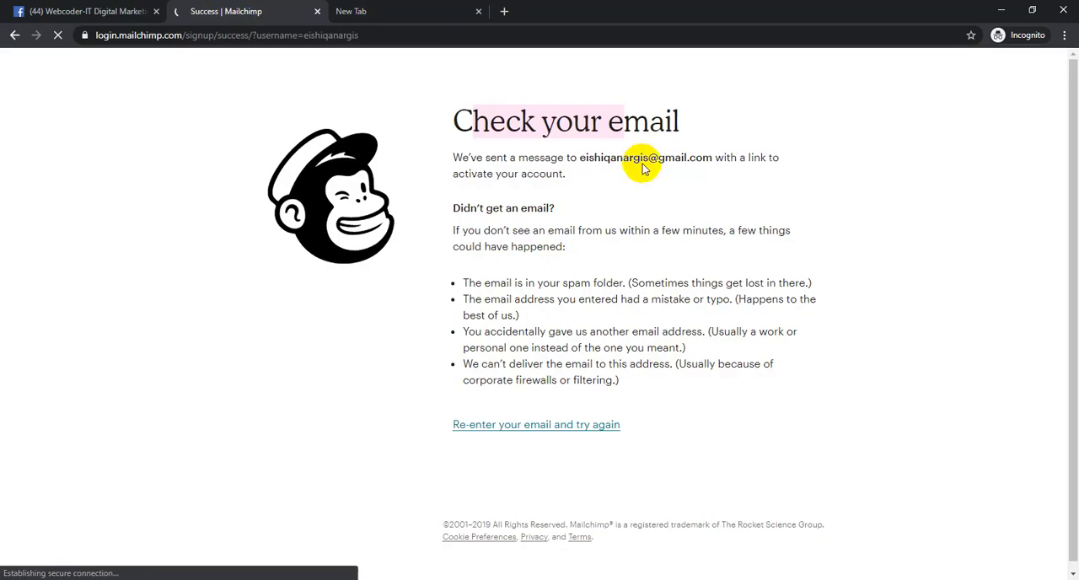
pyautogui.moveTo(582, 158); pyautogui.dragTo(716, 160)
pyautogui.click(677, 158)
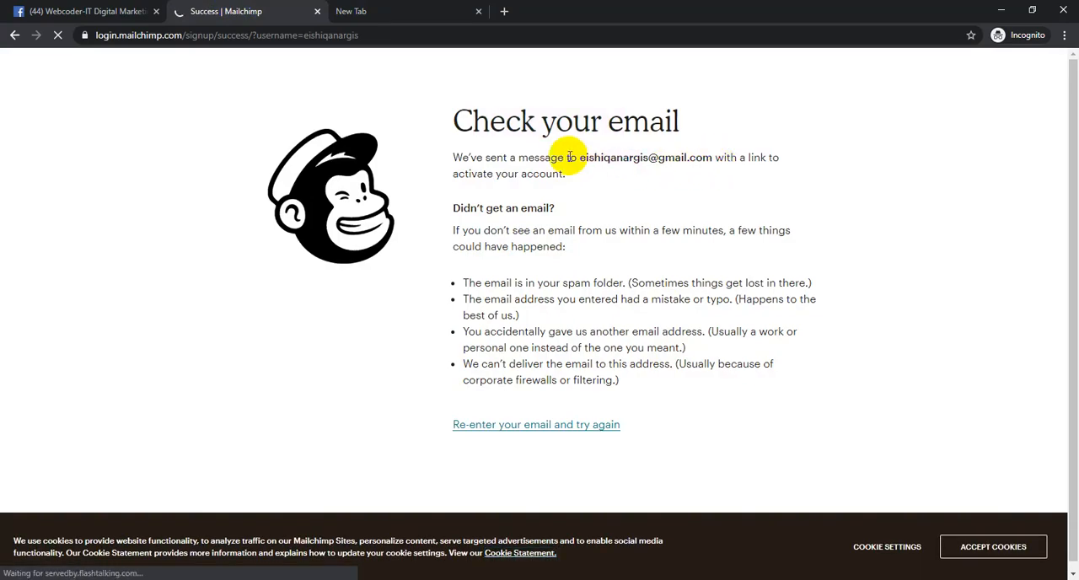
pyautogui.moveTo(581, 157); pyautogui.dragTo(716, 159)
pyautogui.hotkey('ctrl', 'c')
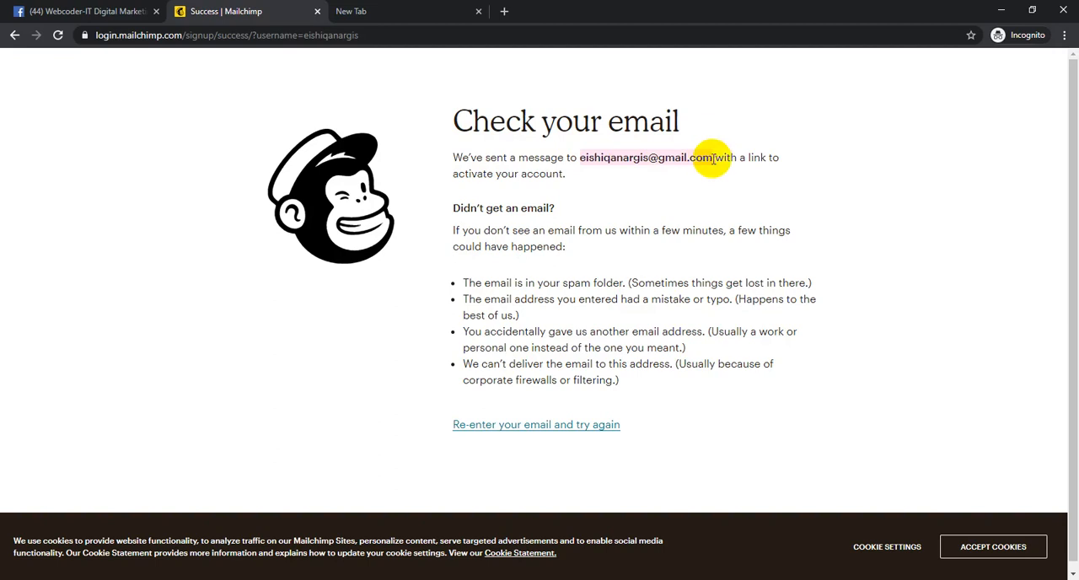
pyautogui.rightClick(712, 158)
pyautogui.click(732, 162)
# - Search for gmail in the blank tab and open Google's sign-in page from the results
pyautogui.click(429, 13)
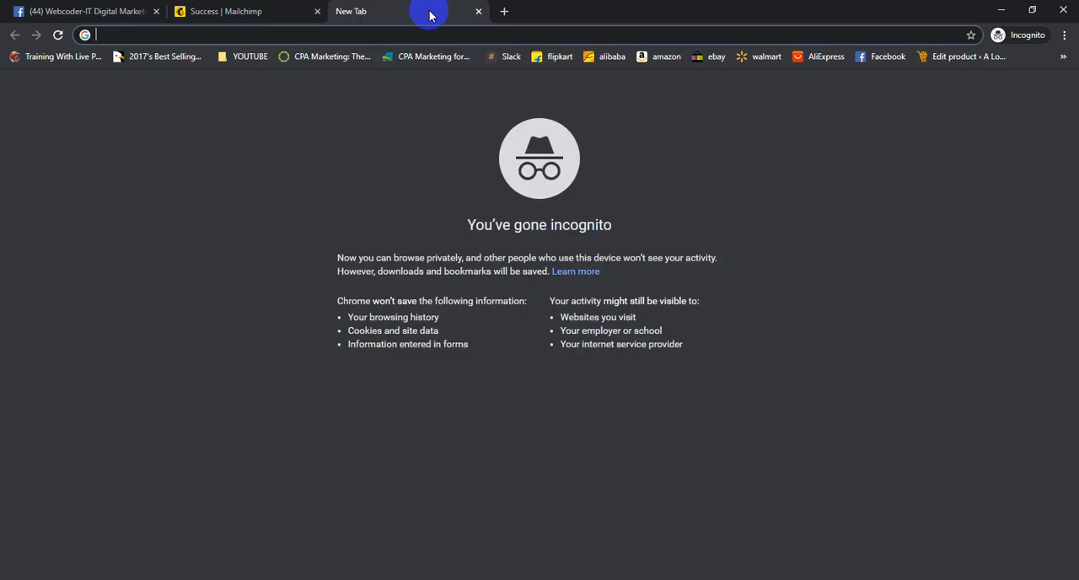
pyautogui.write('gmail')
pyautogui.press('Return')
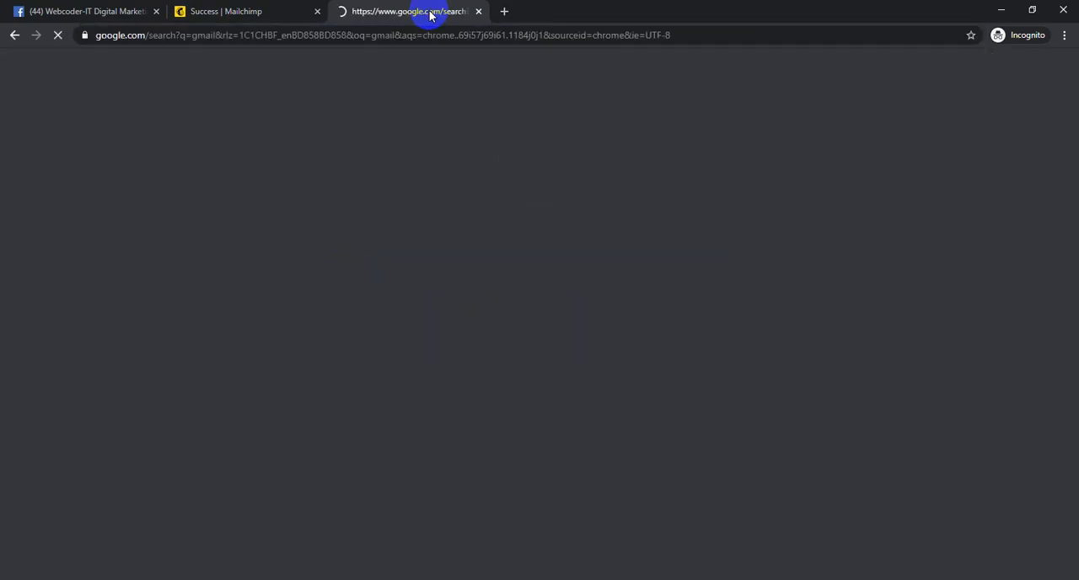
pyautogui.click(1017, 77)
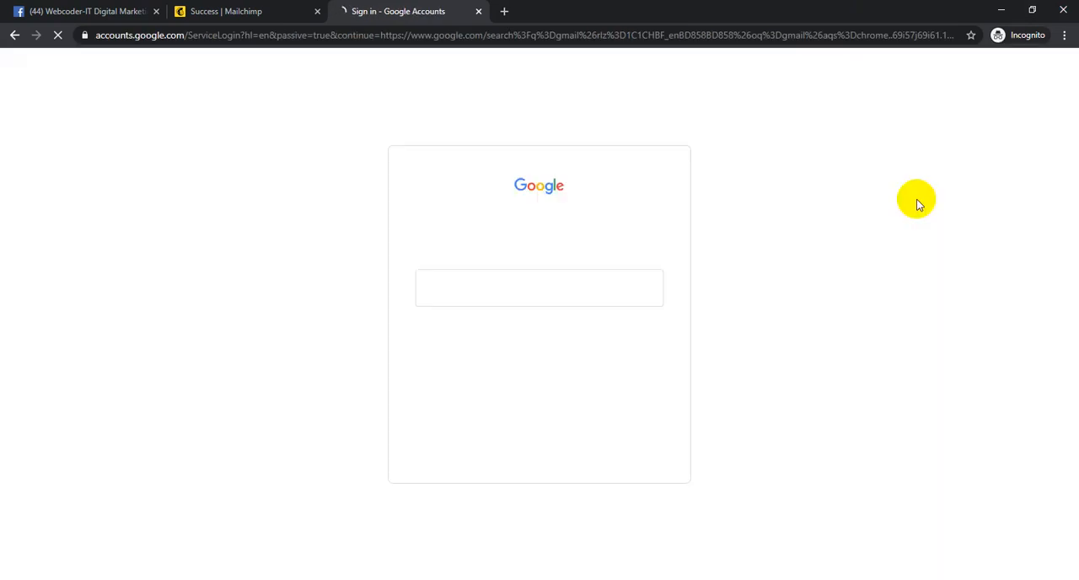
# - Paste the copied e-mail address into Google's sign-in form and continue
pyautogui.click(532, 287)
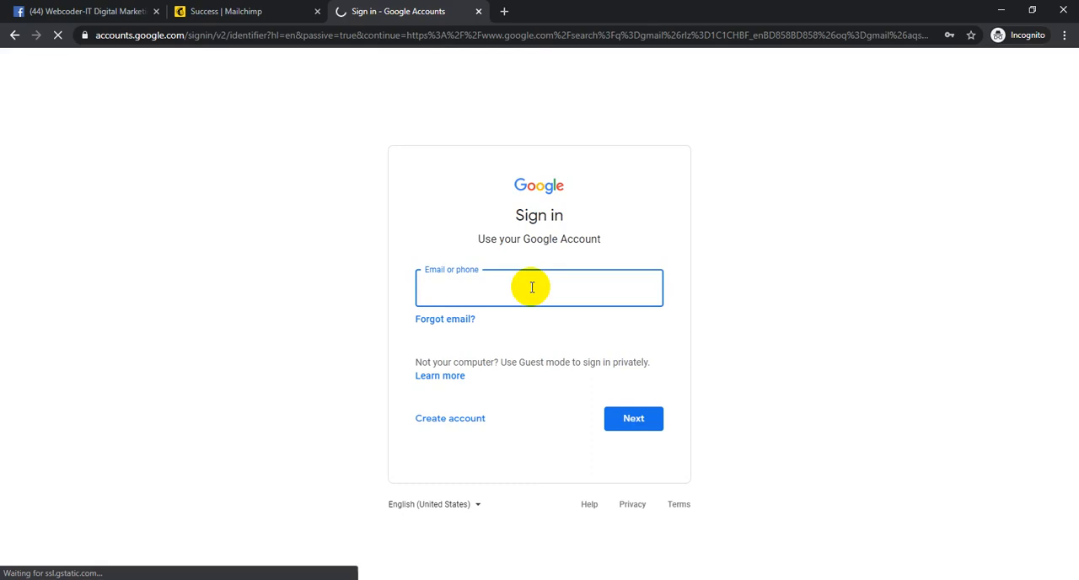
pyautogui.hotkey('ctrl', 'v')
pyautogui.click(640, 421)
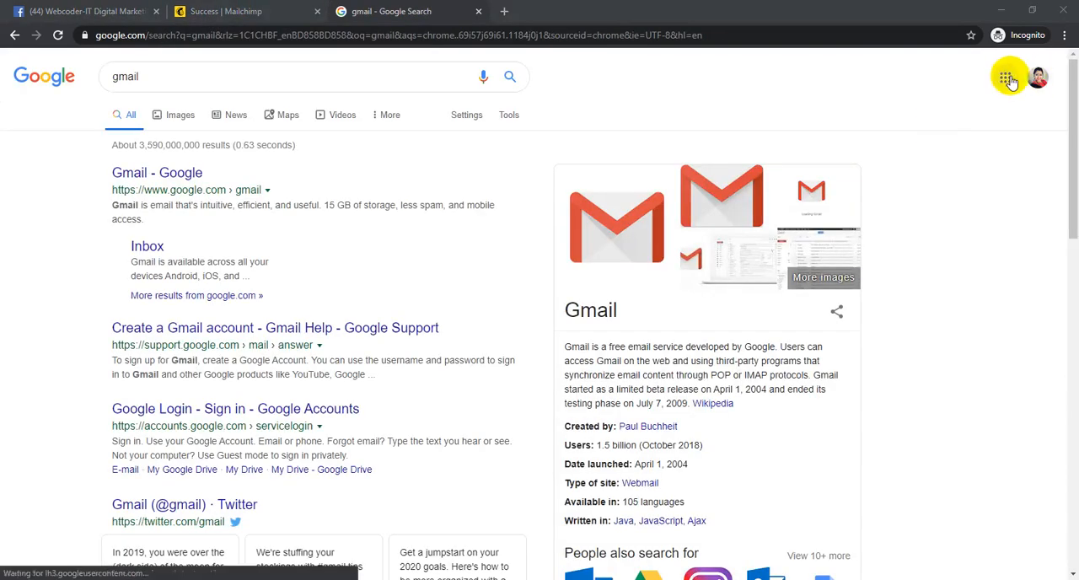
# - Go to the Gmail inbox and open the "Activate Your Mailchimp Account" message
pyautogui.click(1006, 77)
pyautogui.click(980, 221)
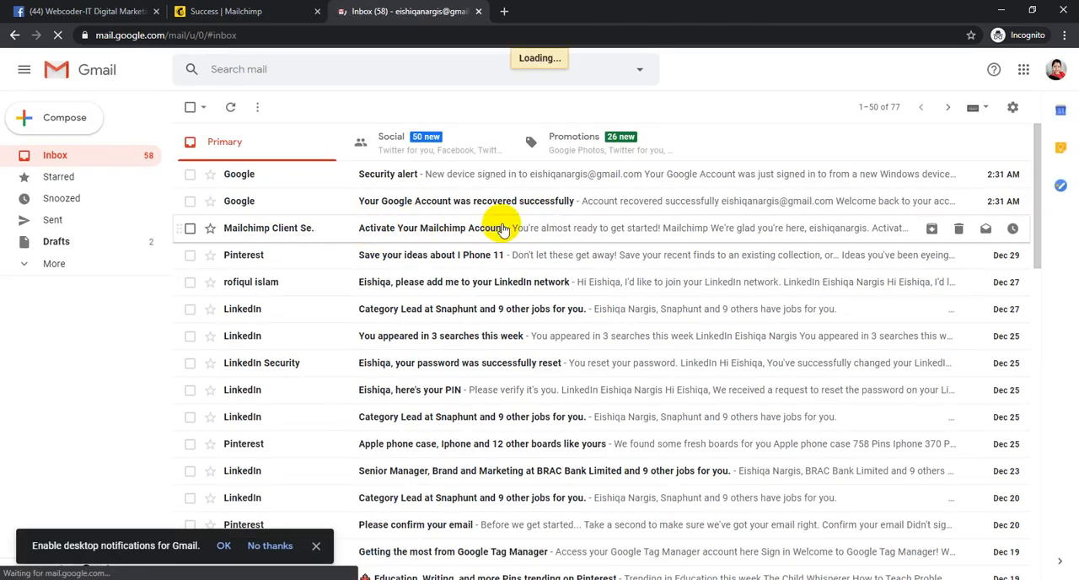
pyautogui.click(414, 230)
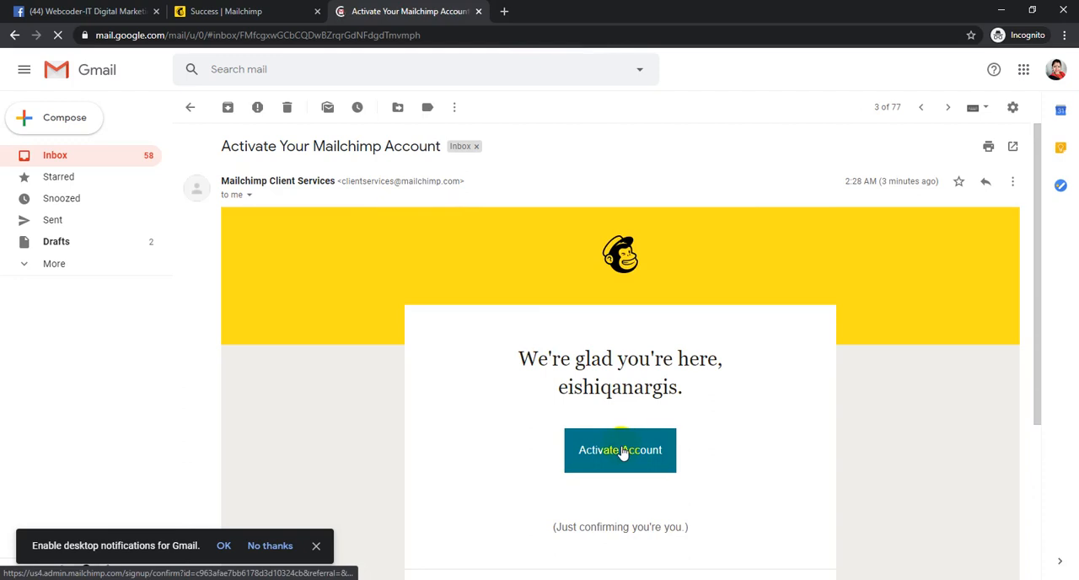
# - Activate the Mailchimp account from the message and confirm being human
pyautogui.click(623, 451)
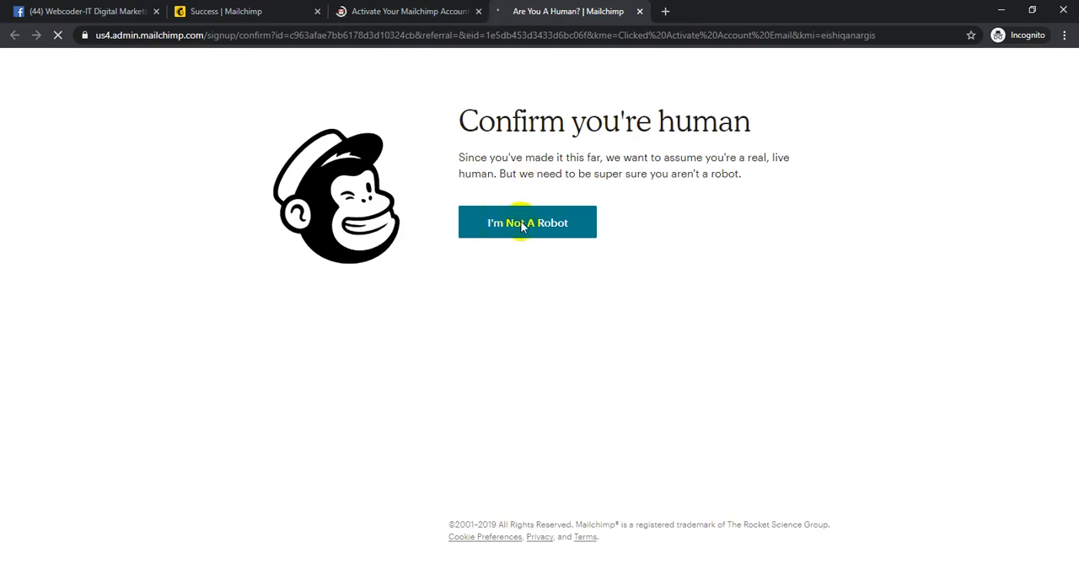
pyautogui.click(557, 235)
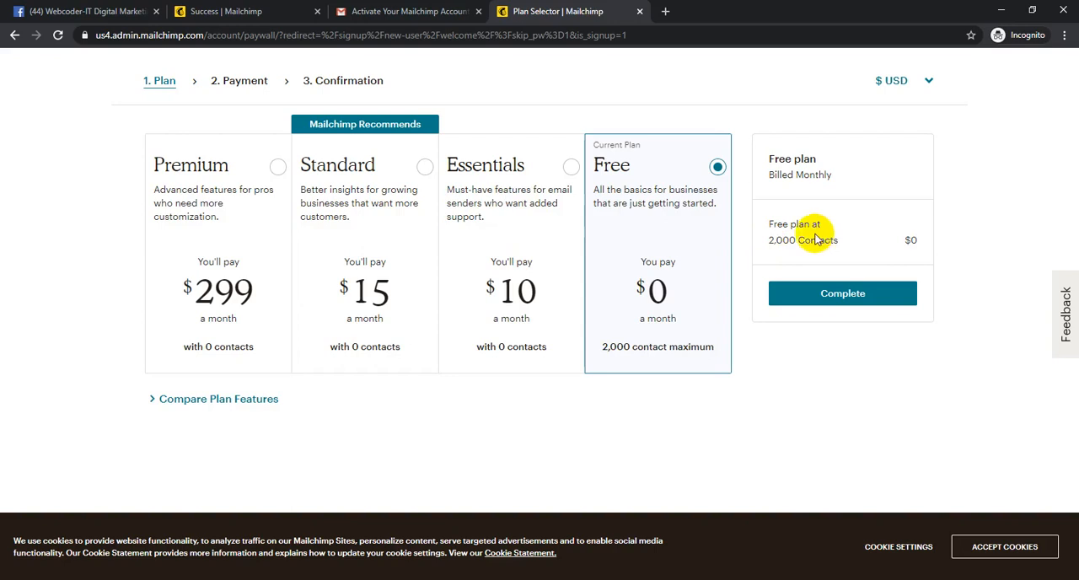
# - Select the Essentials plan and compare its pricing at 2,500 and 10,000 contacts
pyautogui.click(523, 263)
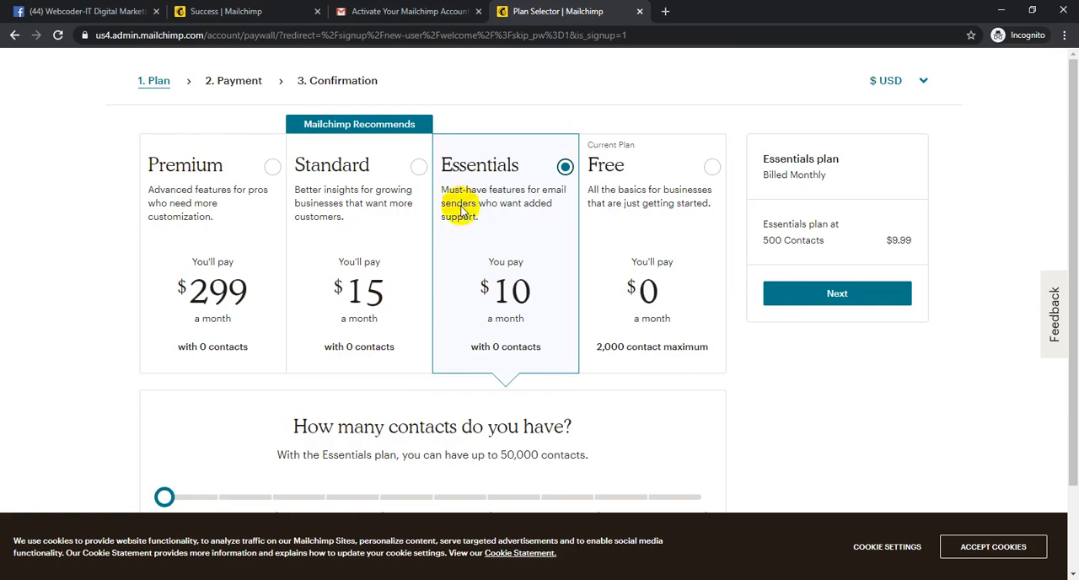
pyautogui.scroll(-1, 459, 228)
pyautogui.moveTo(164, 392); pyautogui.dragTo(271, 391)
pyautogui.moveTo(172, 465); pyautogui.dragTo(199, 465)
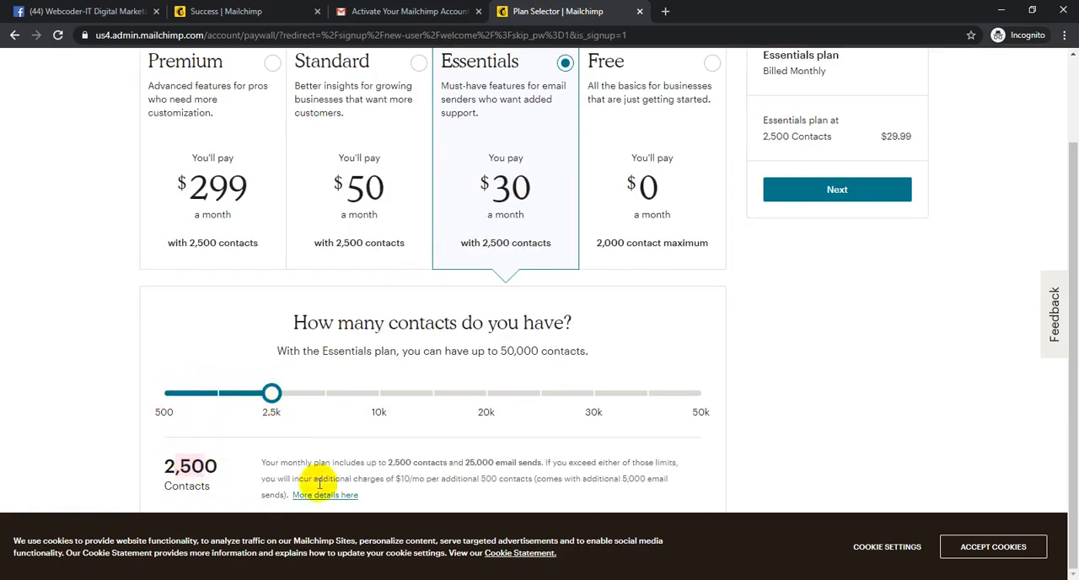
pyautogui.moveTo(334, 396); pyautogui.dragTo(377, 392)
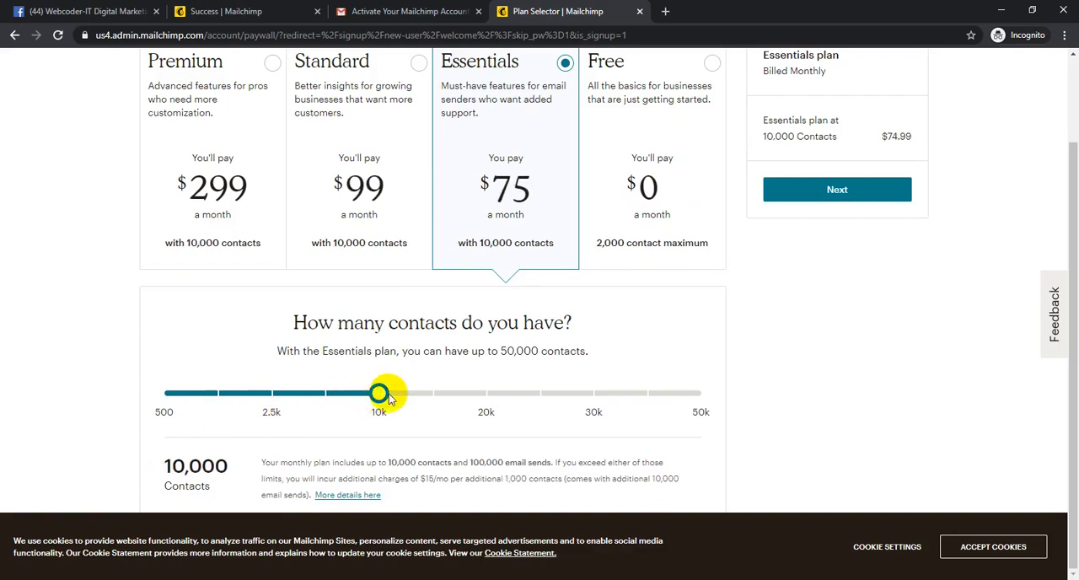
# - Select the Standard plan and set its number of contacts to 15,000
pyautogui.click(323, 194)
pyautogui.moveTo(311, 393); pyautogui.dragTo(359, 393)
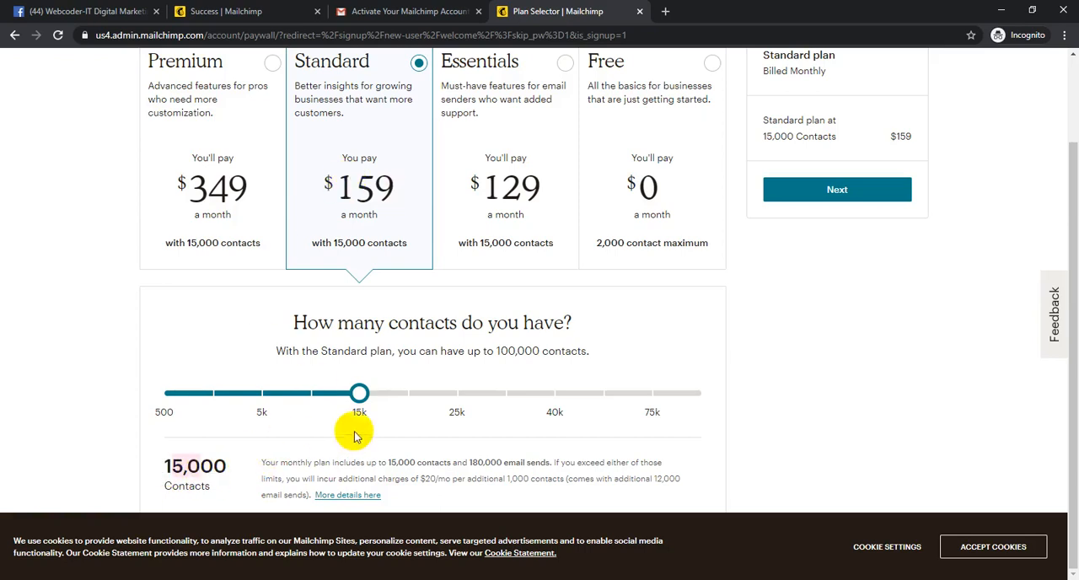
# - Select the Free plan and complete the plan selection
pyautogui.scroll(2, 743, 278)
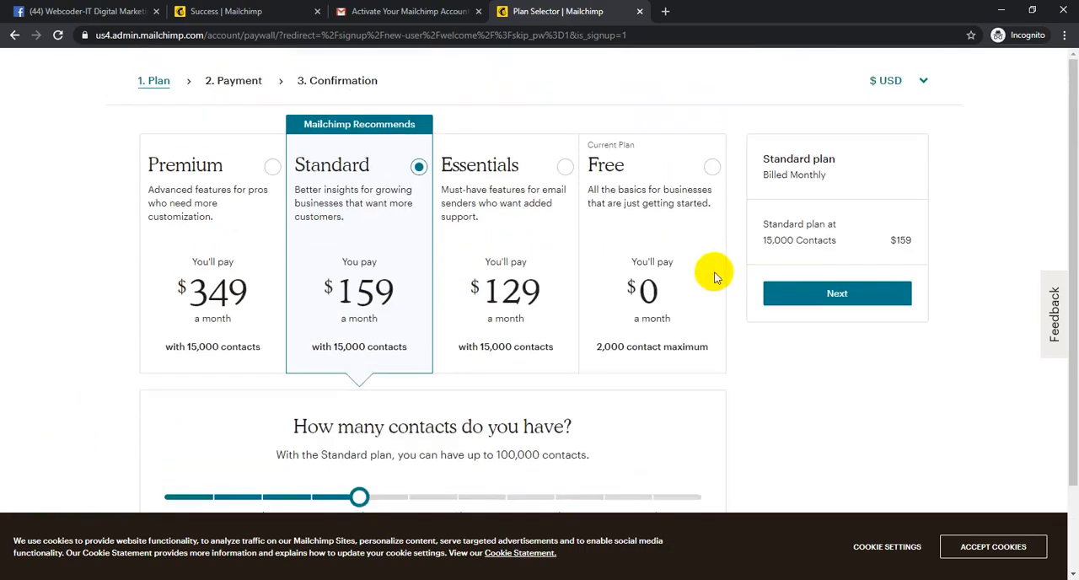
pyautogui.click(683, 228)
pyautogui.click(816, 286)
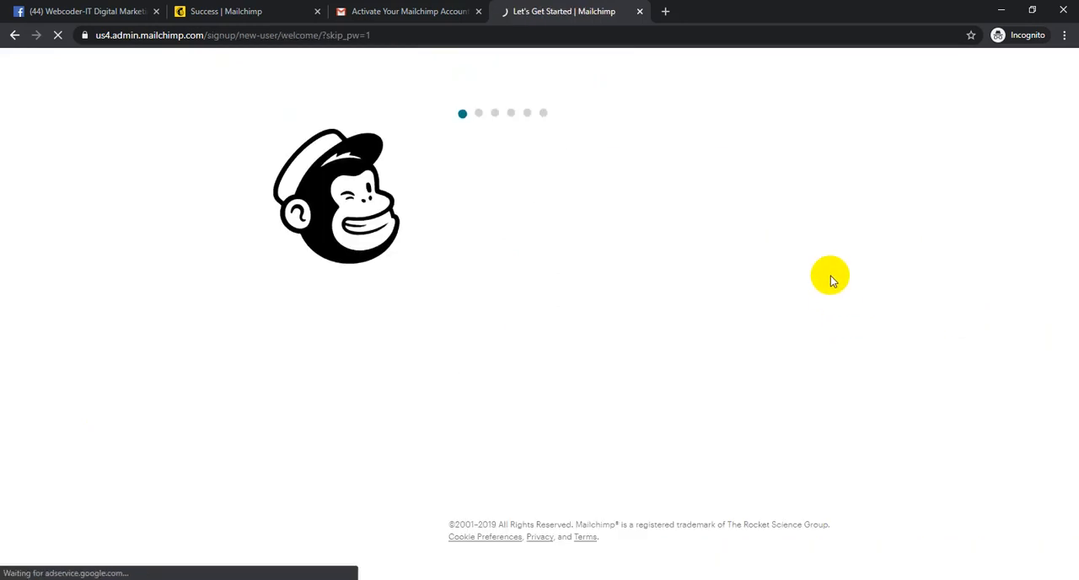
# - Fill in the account holder's first and last name on the welcome page and continue
pyautogui.click(552, 253)
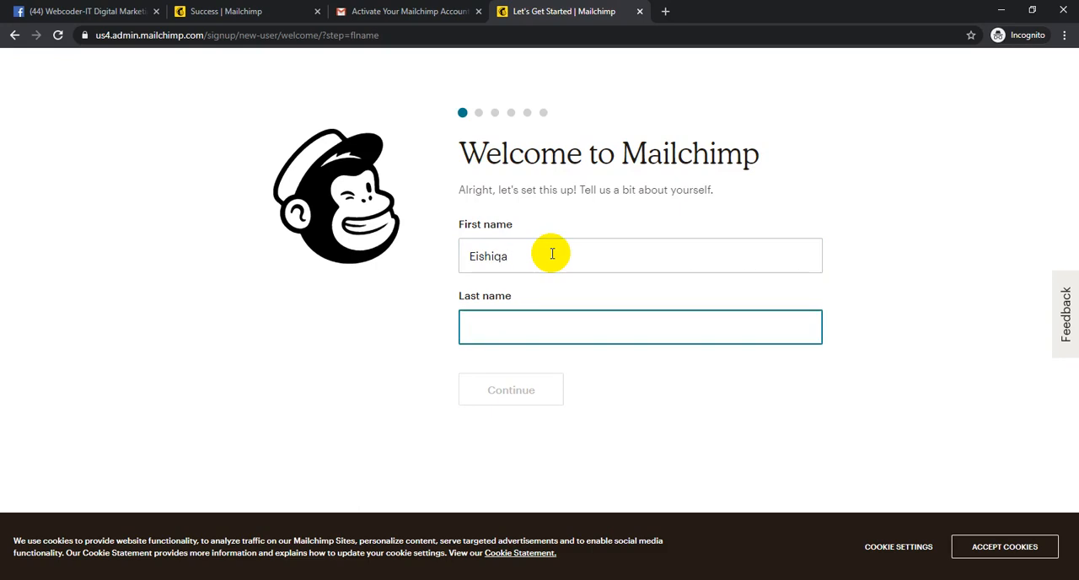
pyautogui.write('Nargis')
pyautogui.press('Return')
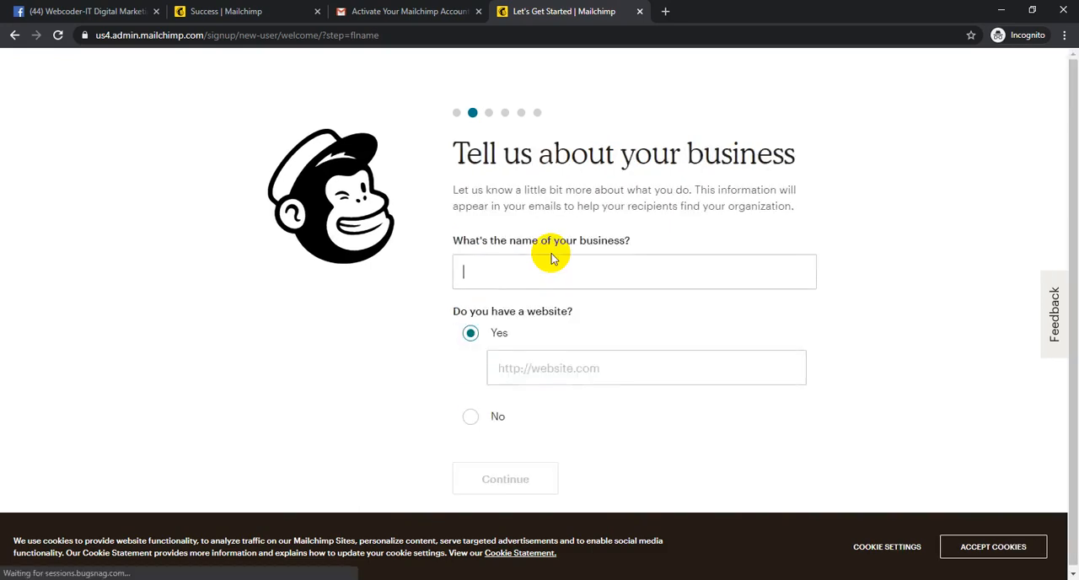
pyautogui.click(550, 271)
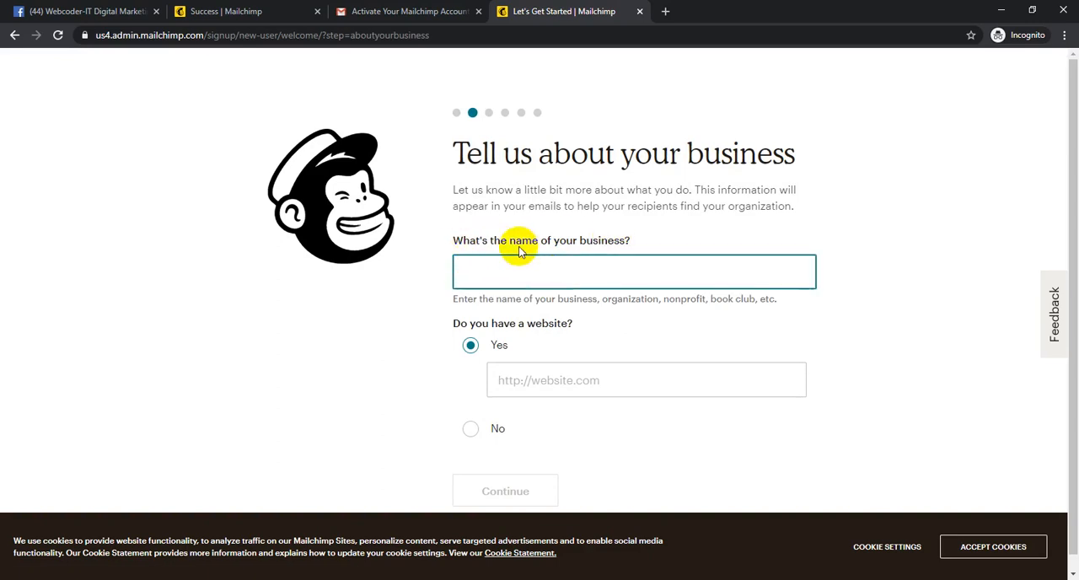
pyautogui.click(555, 277)
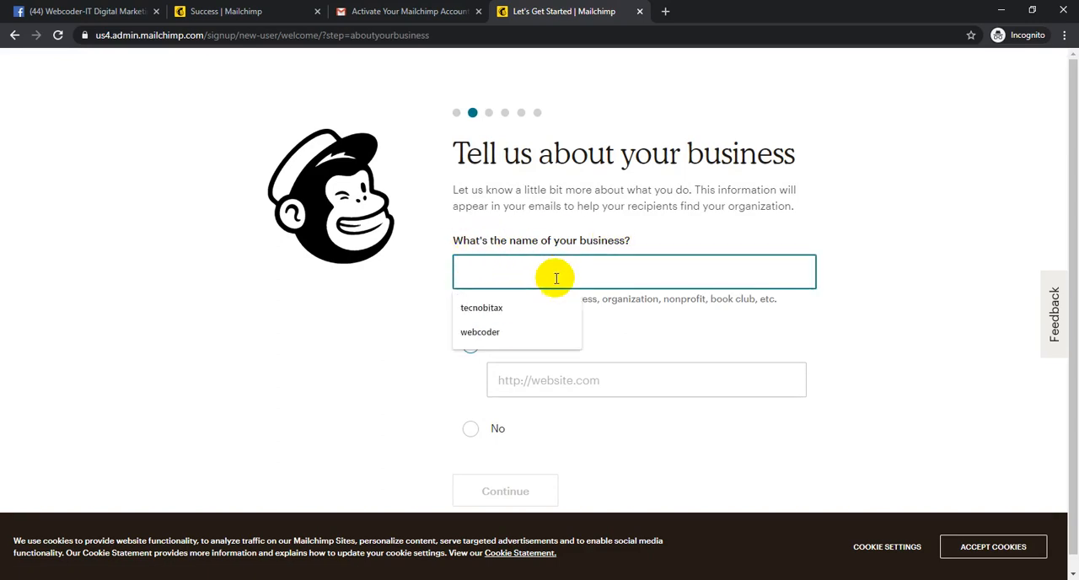
pyautogui.write('oder')
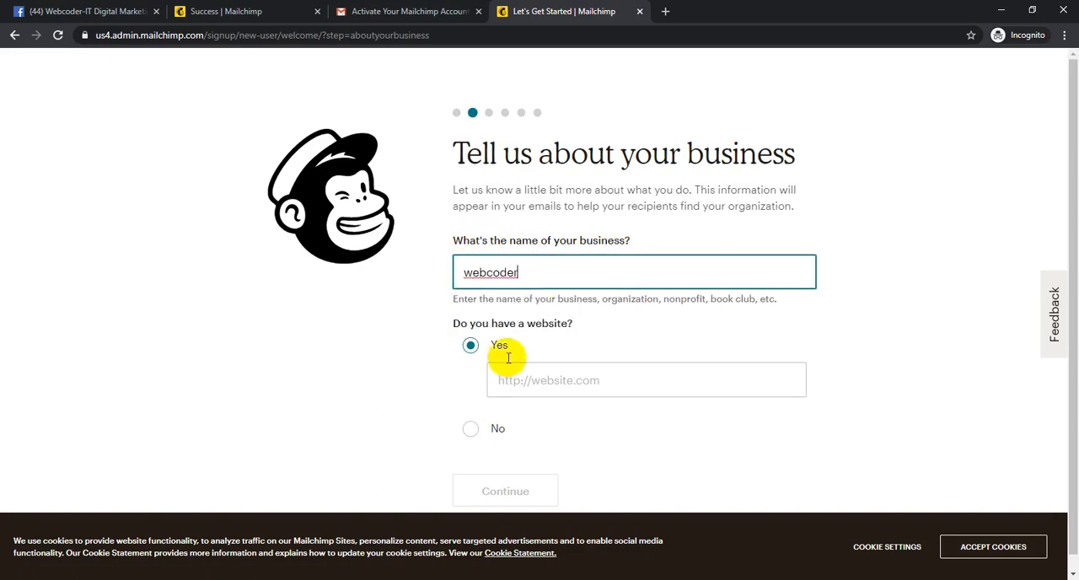
pyautogui.click(542, 380)
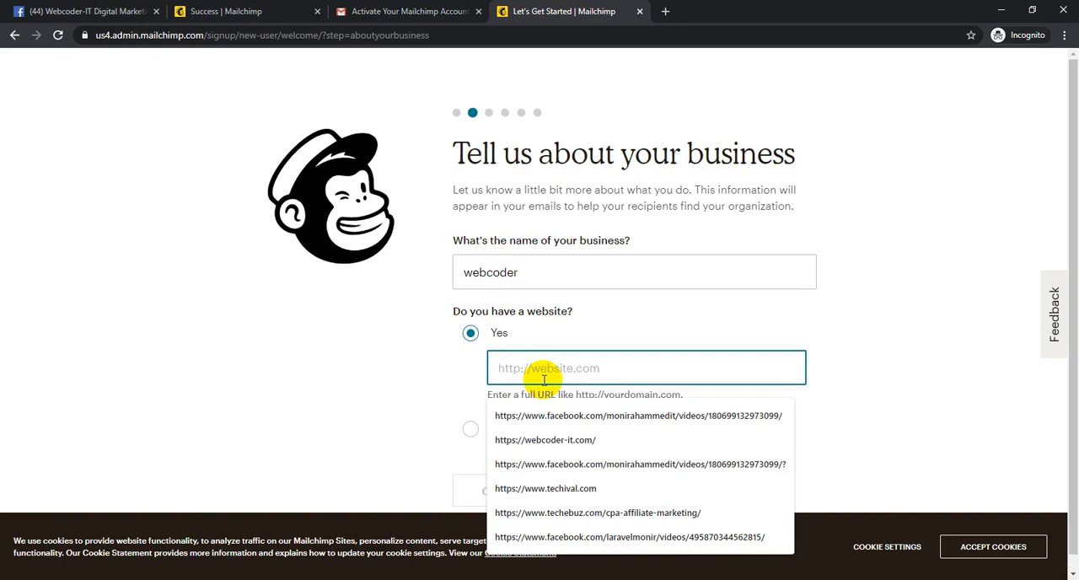
pyautogui.click(583, 441)
pyautogui.click(538, 493)
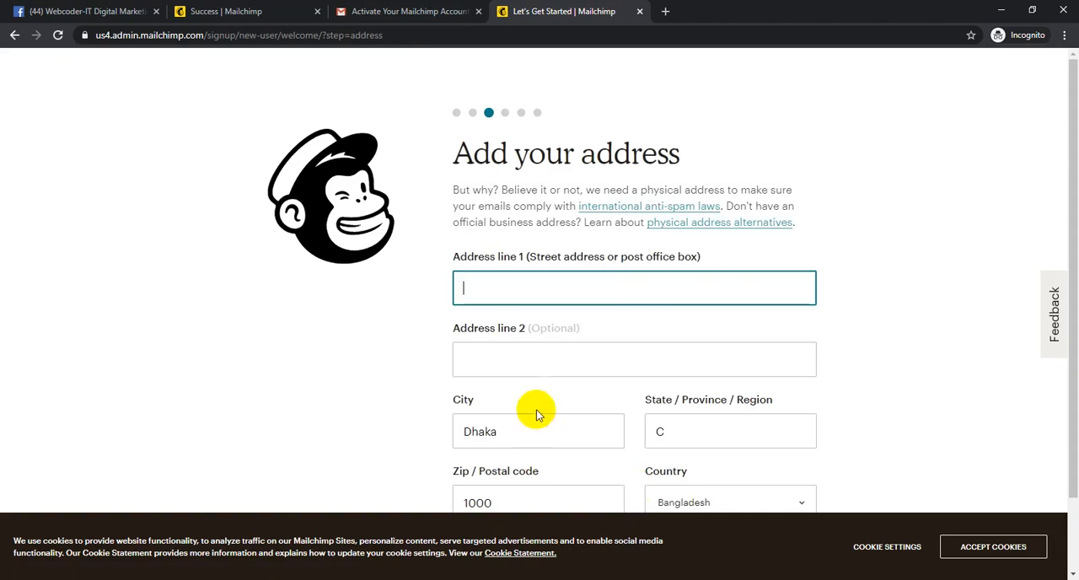
# - Fill in the business's postal address using the browser's saved address suggestion and continue
pyautogui.click(534, 292)
pyautogui.click(569, 337)
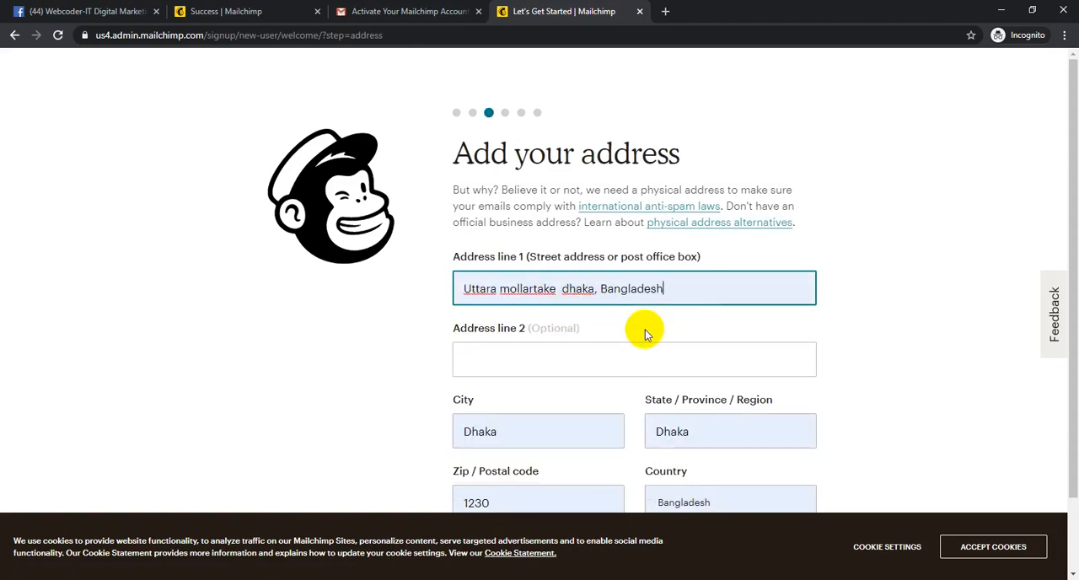
pyautogui.scroll(-1, 542, 360)
pyautogui.click(535, 478)
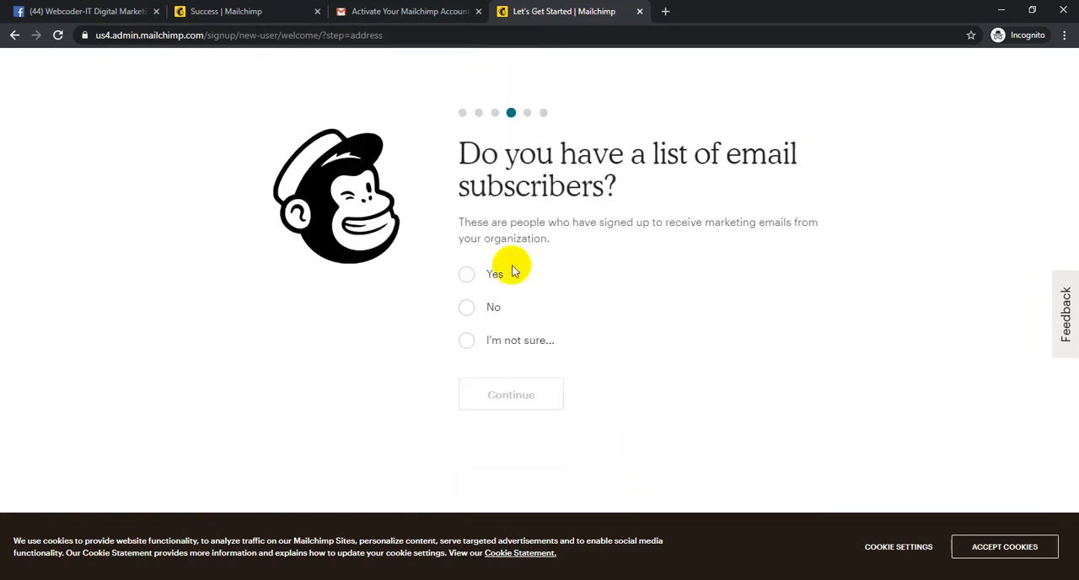
# - Answer No to the question about having a list of email subscribers, and continue
pyautogui.moveTo(447, 145); pyautogui.dragTo(501, 156)
pyautogui.click(588, 158)
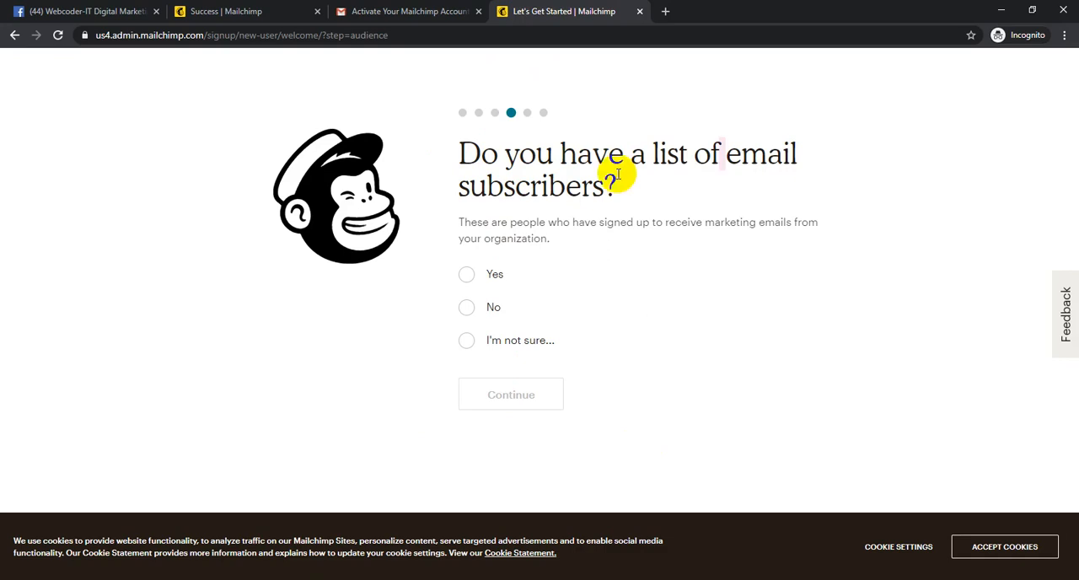
pyautogui.click(548, 202)
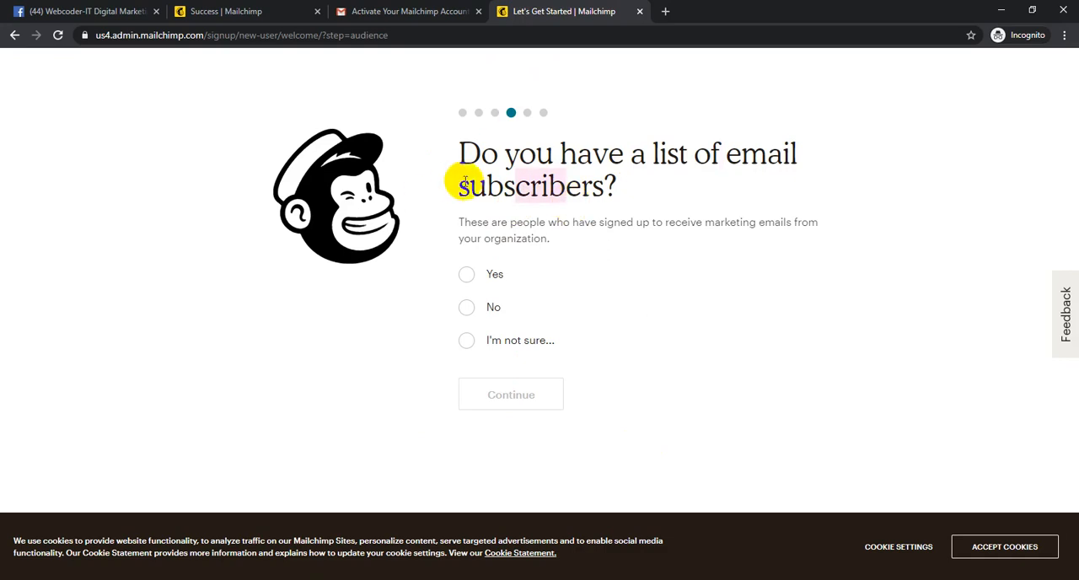
pyautogui.moveTo(453, 149); pyautogui.dragTo(683, 186)
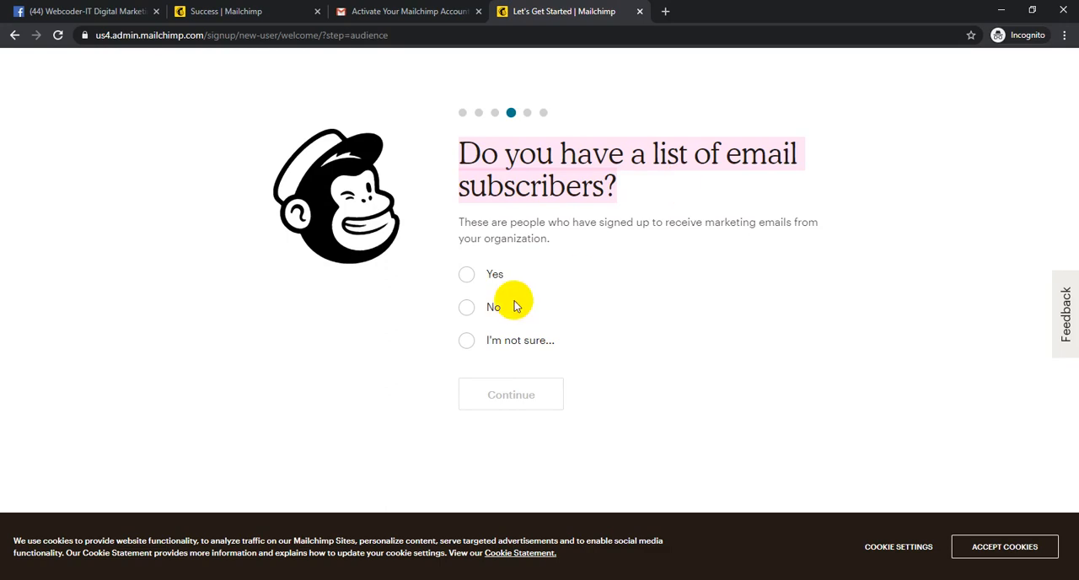
pyautogui.click(468, 307)
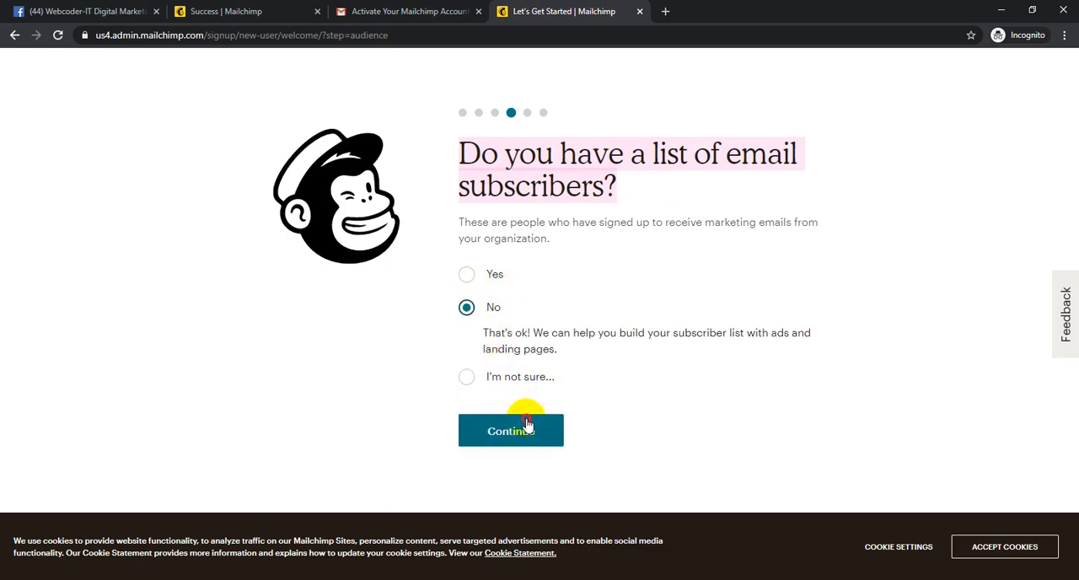
pyautogui.click(523, 420)
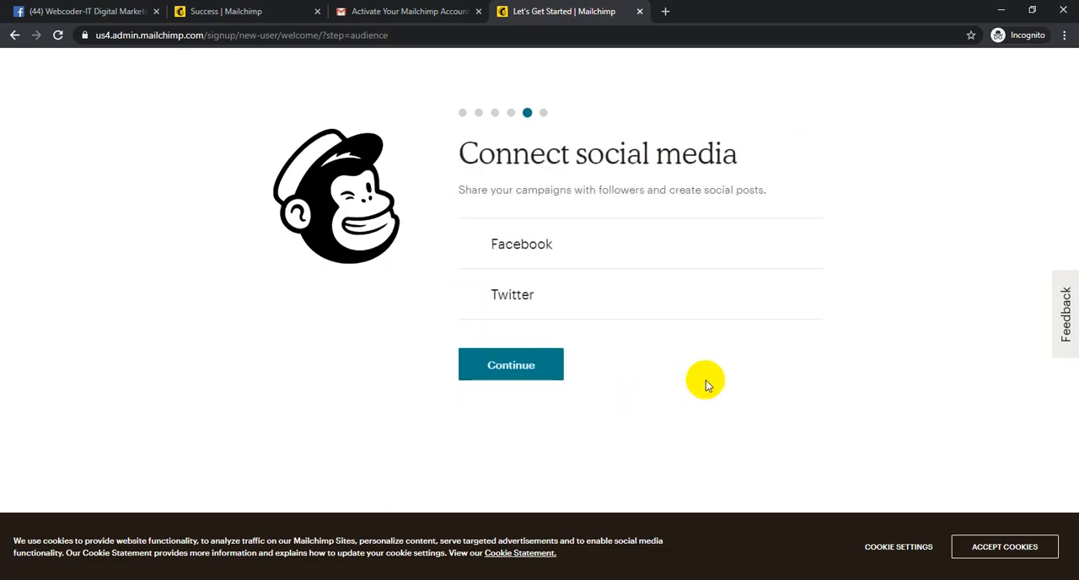
# - Continue past the social media page without connecting Facebook or Twitter
pyautogui.moveTo(466, 155); pyautogui.dragTo(675, 171)
pyautogui.click(766, 151)
pyautogui.click(715, 163)
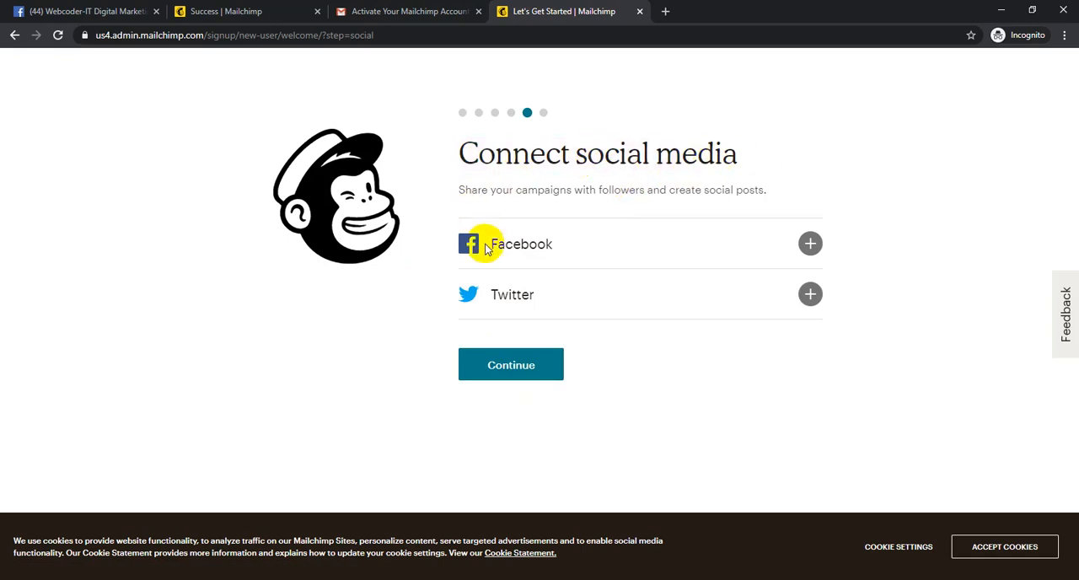
pyautogui.click(504, 376)
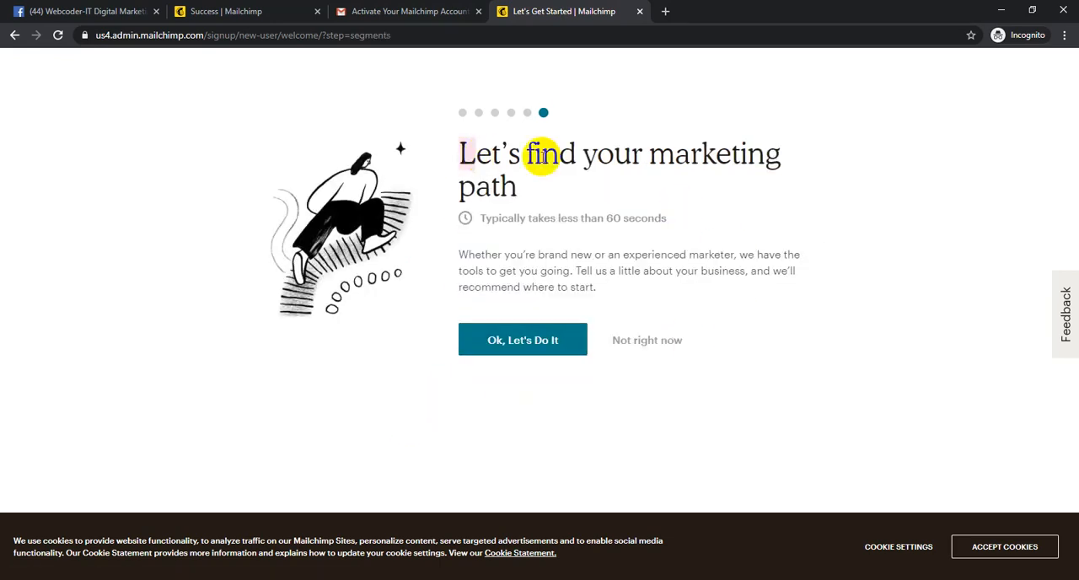
# - Decline the marketing path questions and finish the account setup without subscribing to either newsletter
pyautogui.click(630, 339)
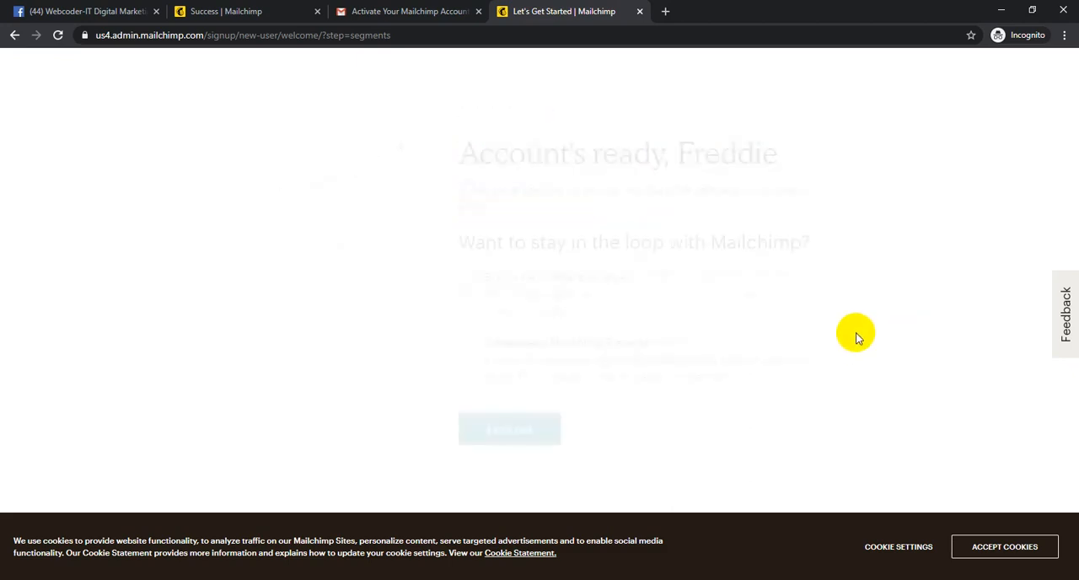
pyautogui.click(511, 412)
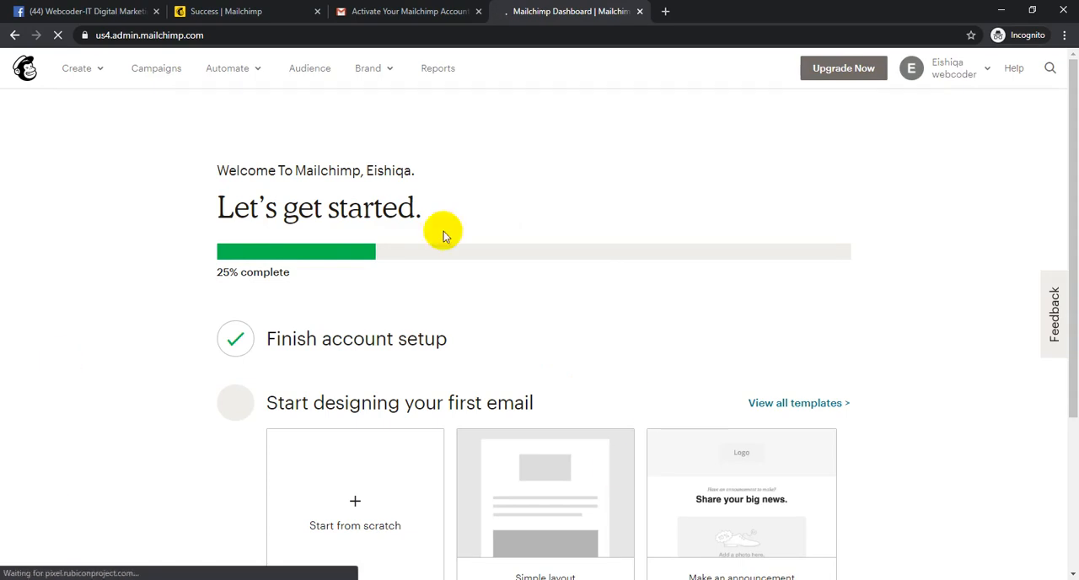
# - Review the setup progress and the getting-started checklist on the account dashboard
pyautogui.scroll(-3, 445, 353)
pyautogui.scroll(3, 445, 353)
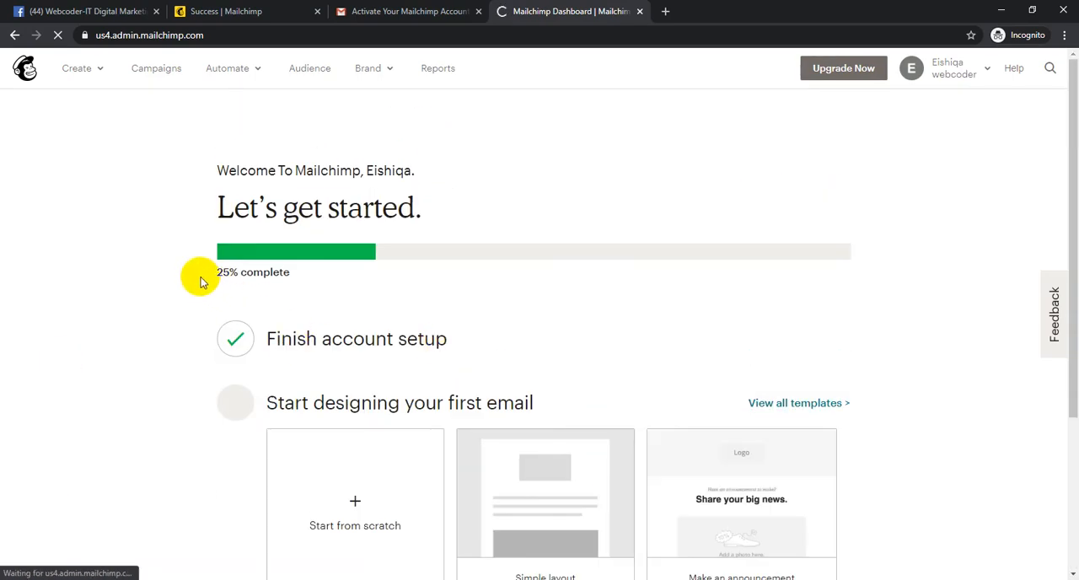
pyautogui.moveTo(202, 282); pyautogui.dragTo(309, 289)
pyautogui.click(126, 334)
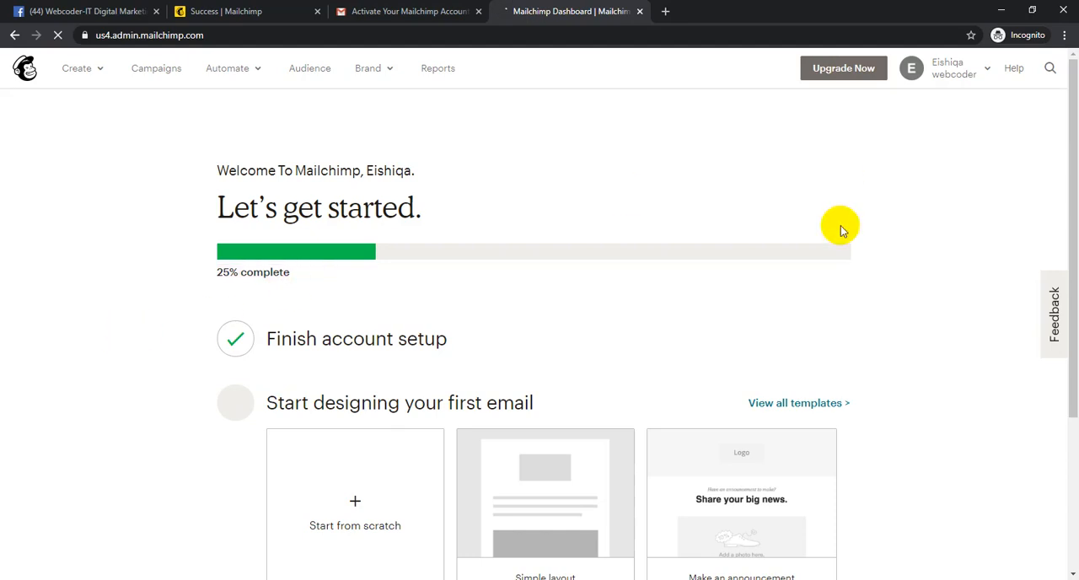
pyautogui.scroll(-3, 877, 284)
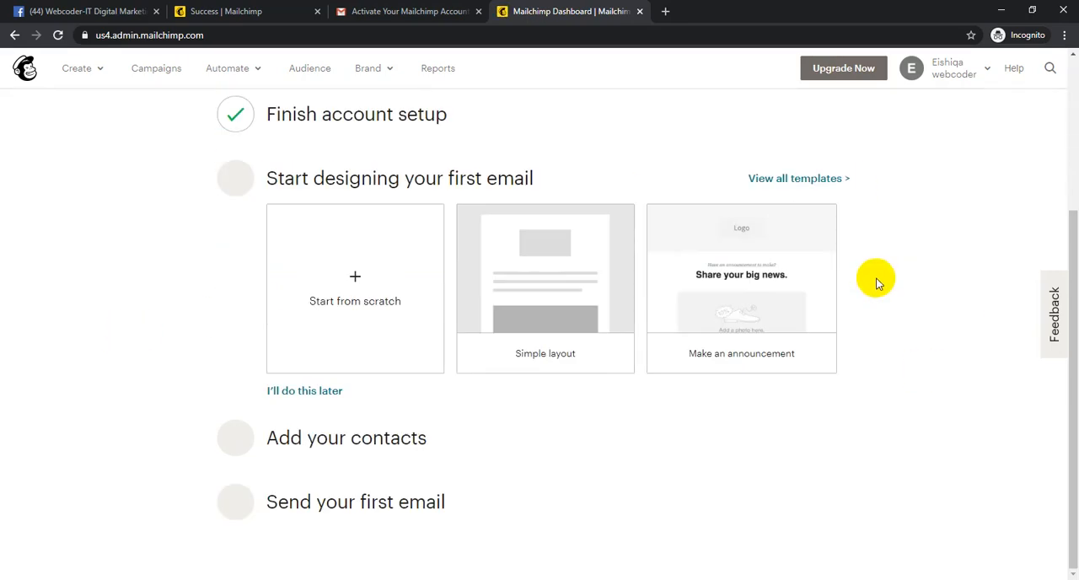
pyautogui.scroll(3, 877, 284)
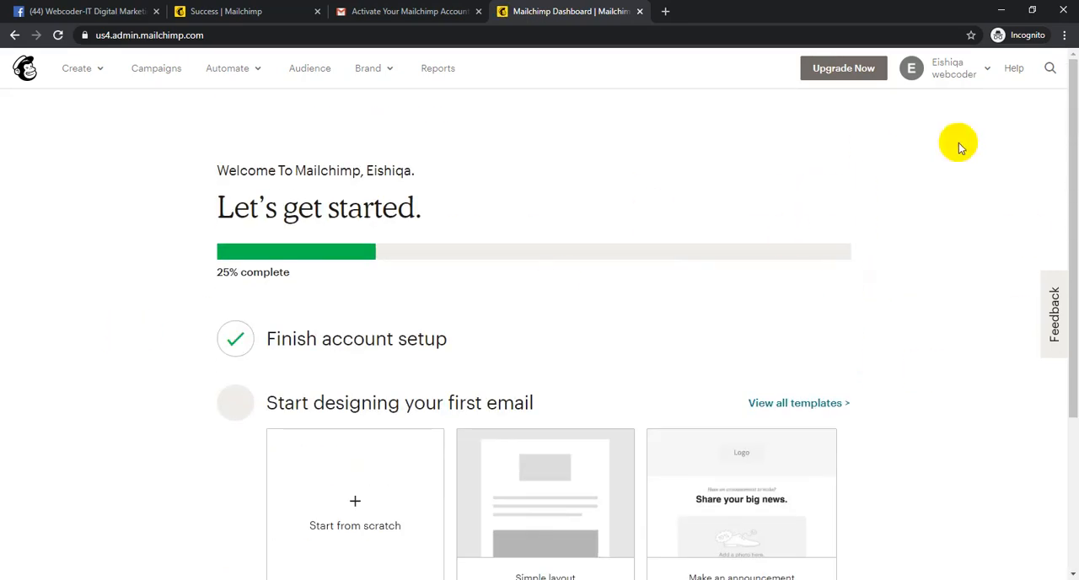
# - Check the account's notifications, and open the Connected Sites page from the Connect options
pyautogui.click(952, 72)
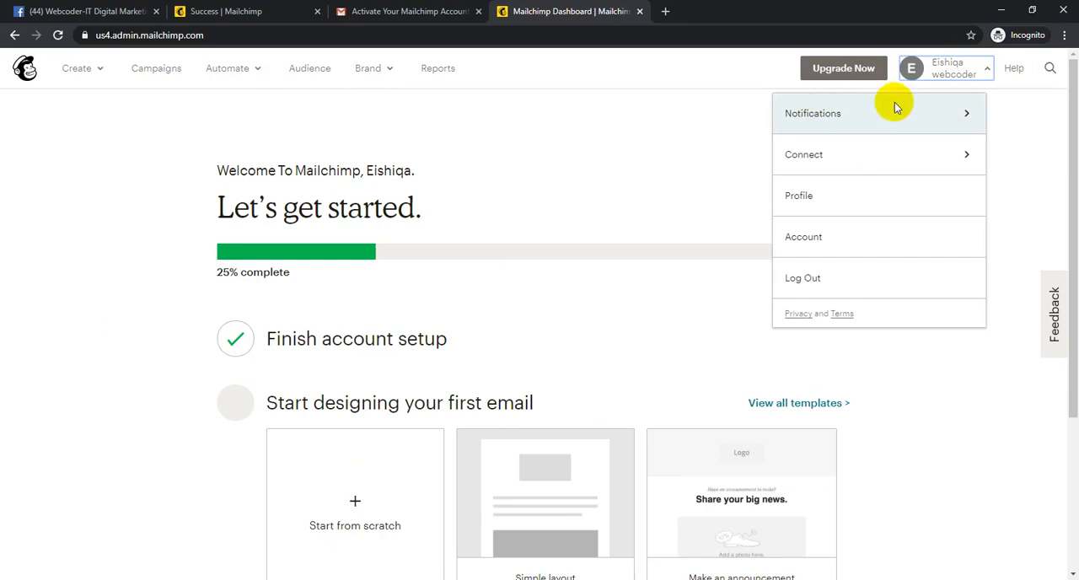
pyautogui.click(863, 115)
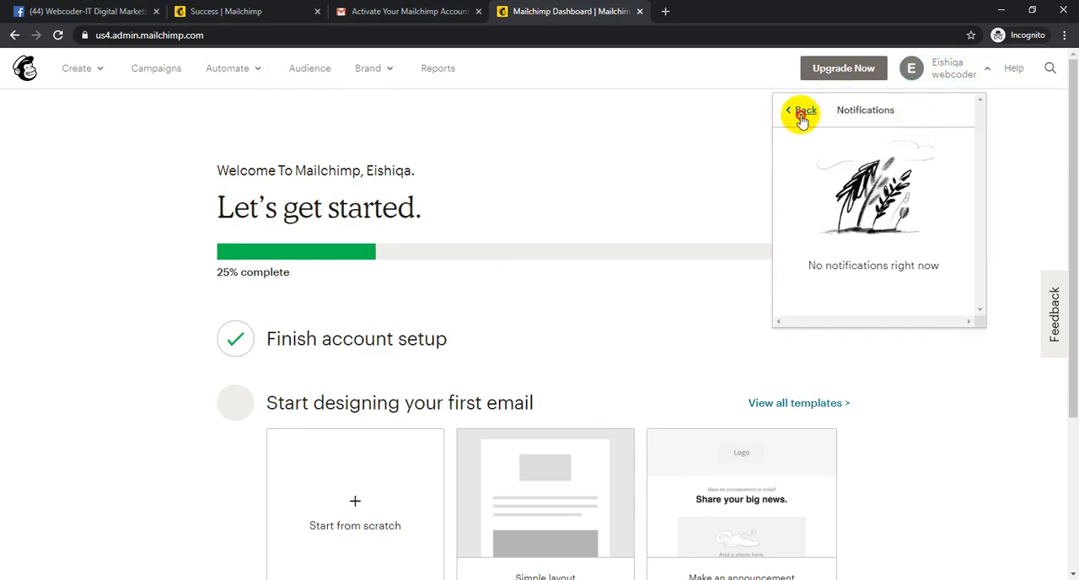
pyautogui.click(802, 113)
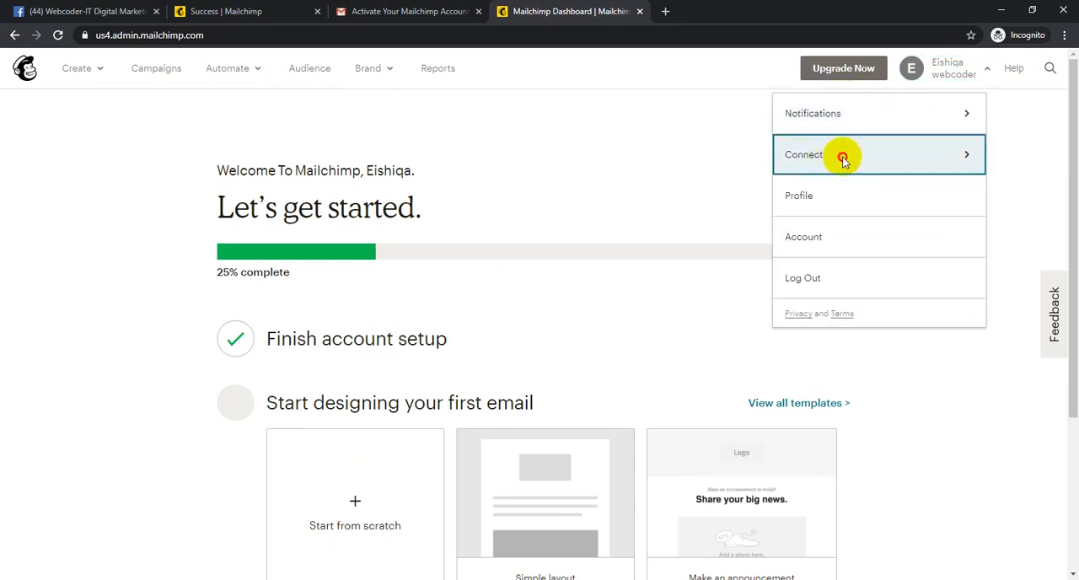
pyautogui.click(844, 158)
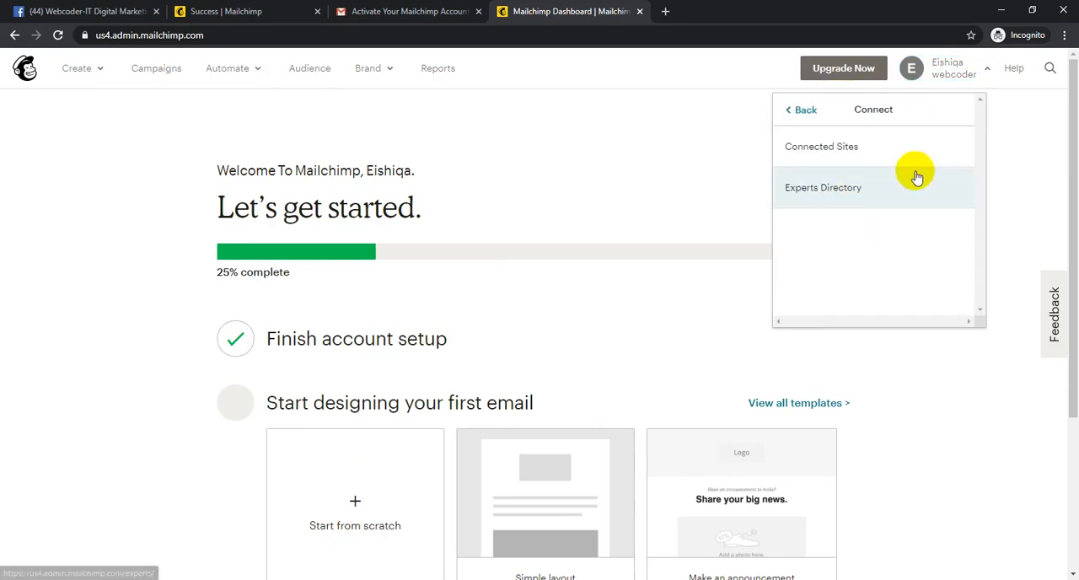
pyautogui.click(868, 155)
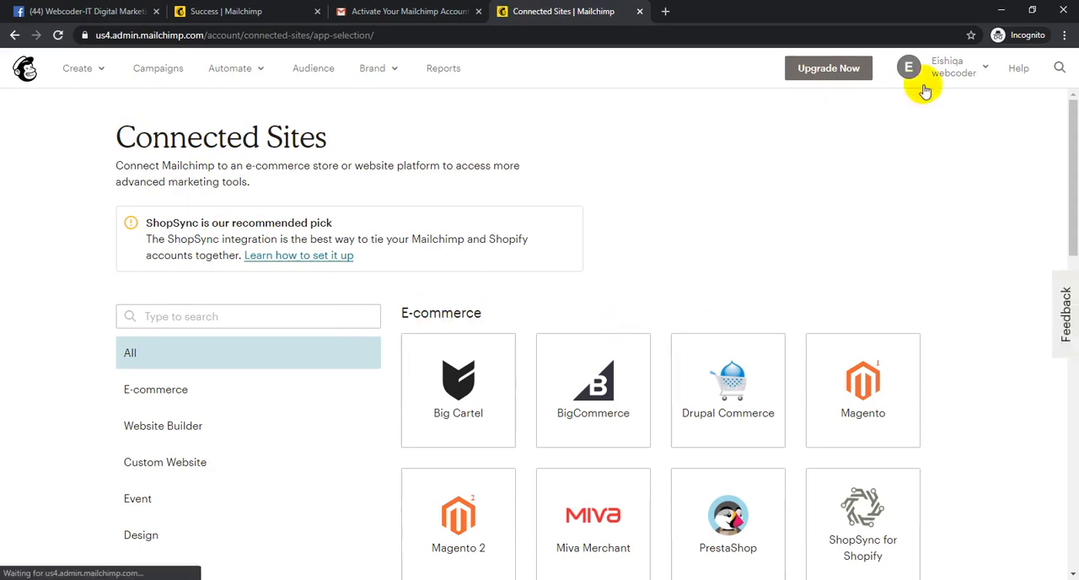
# - Look through the E-commerce, Website Builder and Custom Website integrations offered on the Connected Sites page
pyautogui.click(962, 72)
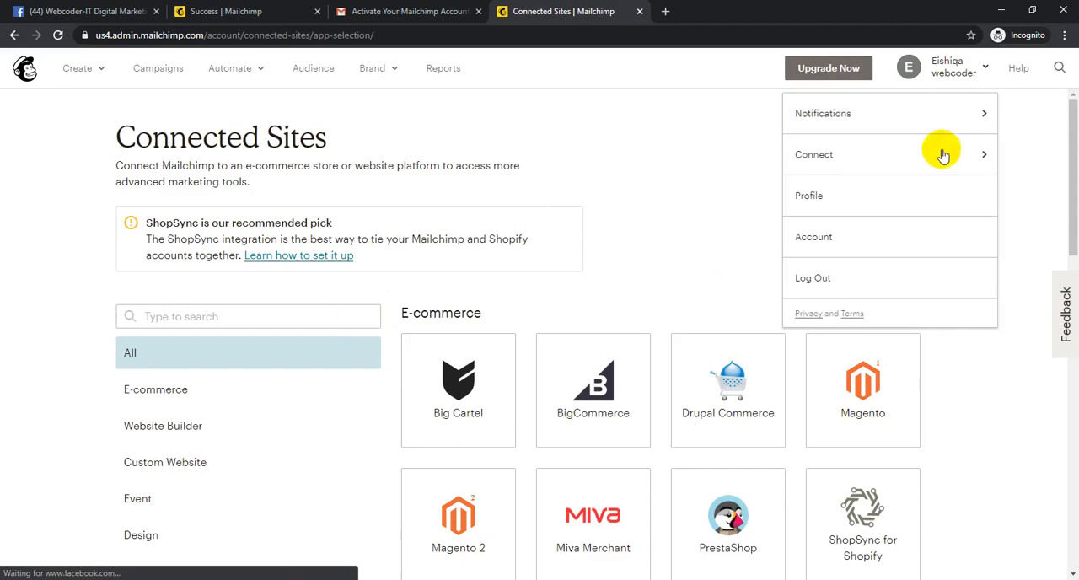
pyautogui.click(710, 243)
pyautogui.moveTo(122, 138); pyautogui.dragTo(317, 139)
pyautogui.click(360, 144)
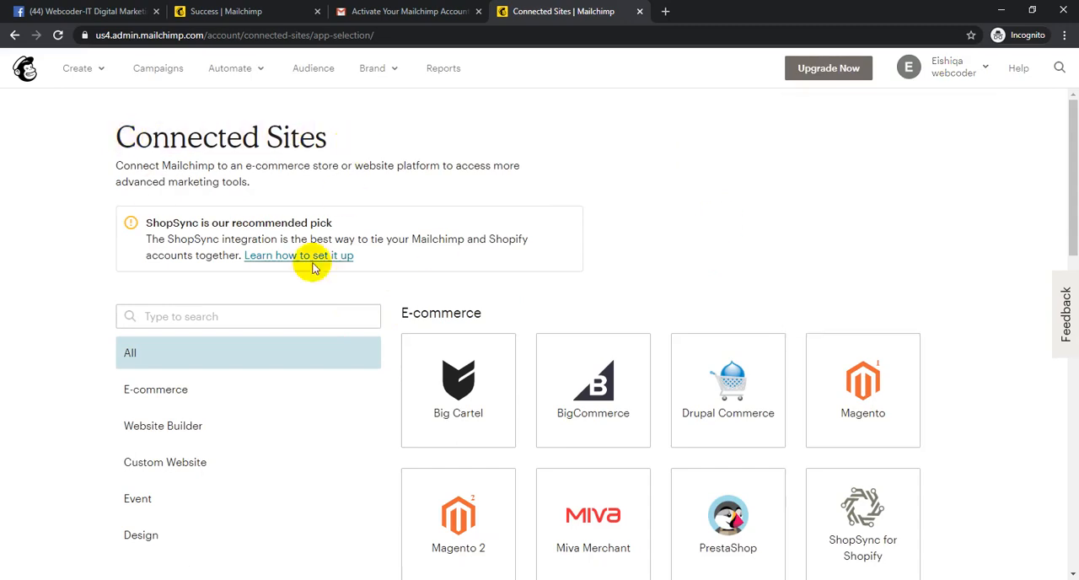
pyautogui.scroll(-5, 475, 246)
pyautogui.scroll(2, 438, 220)
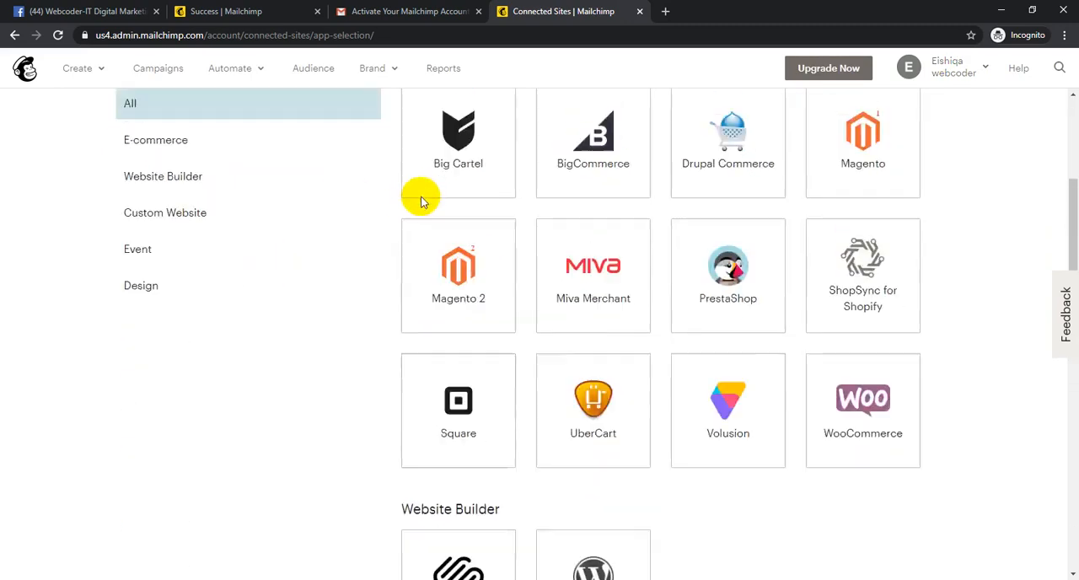
pyautogui.scroll(3, 422, 201)
pyautogui.moveTo(393, 313); pyautogui.dragTo(527, 305)
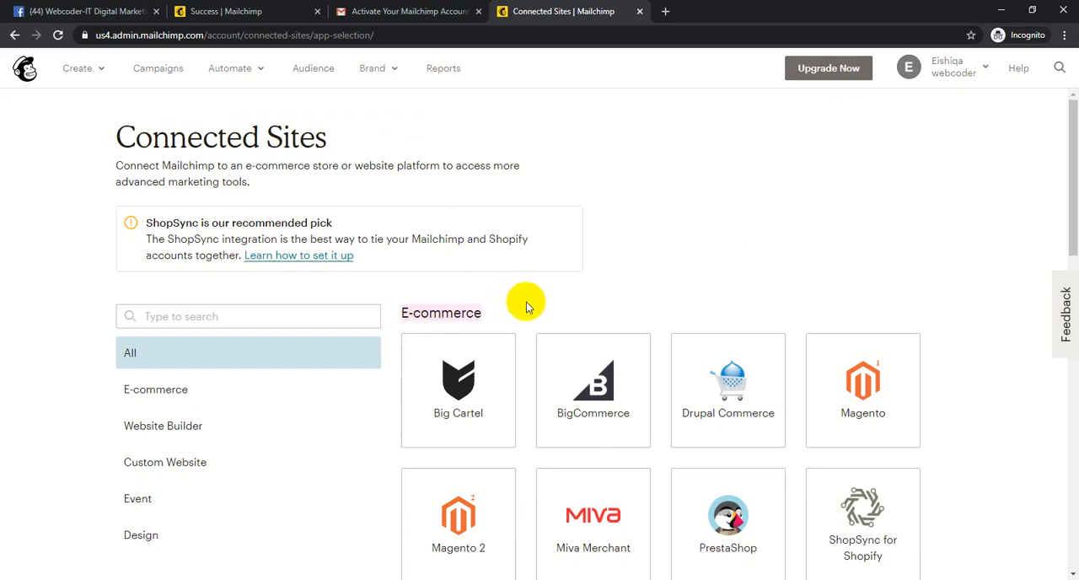
pyautogui.click(529, 305)
pyautogui.moveTo(395, 316); pyautogui.dragTo(568, 318)
pyautogui.click(579, 306)
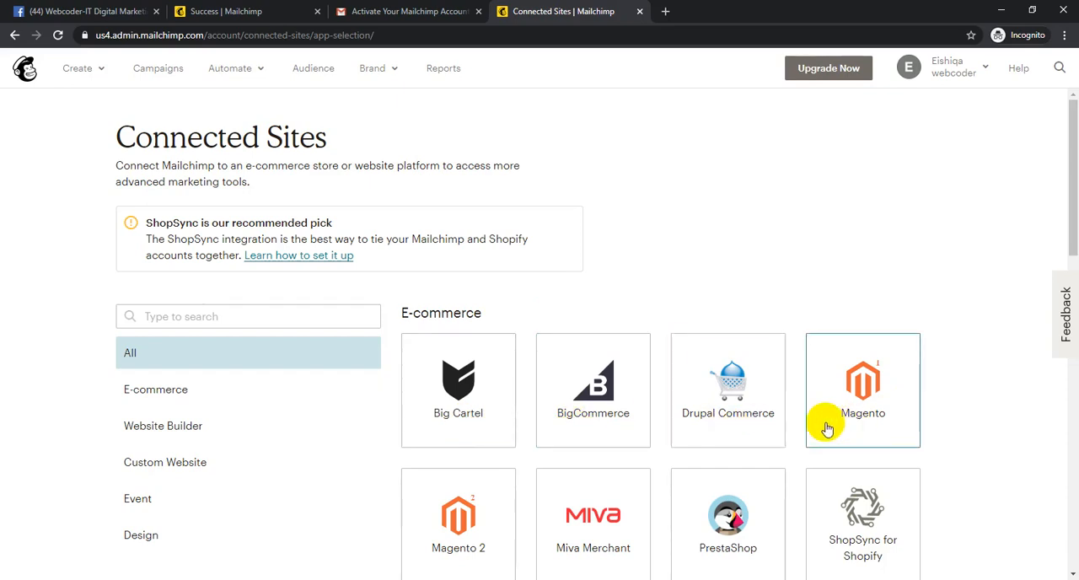
pyautogui.scroll(-2, 814, 421)
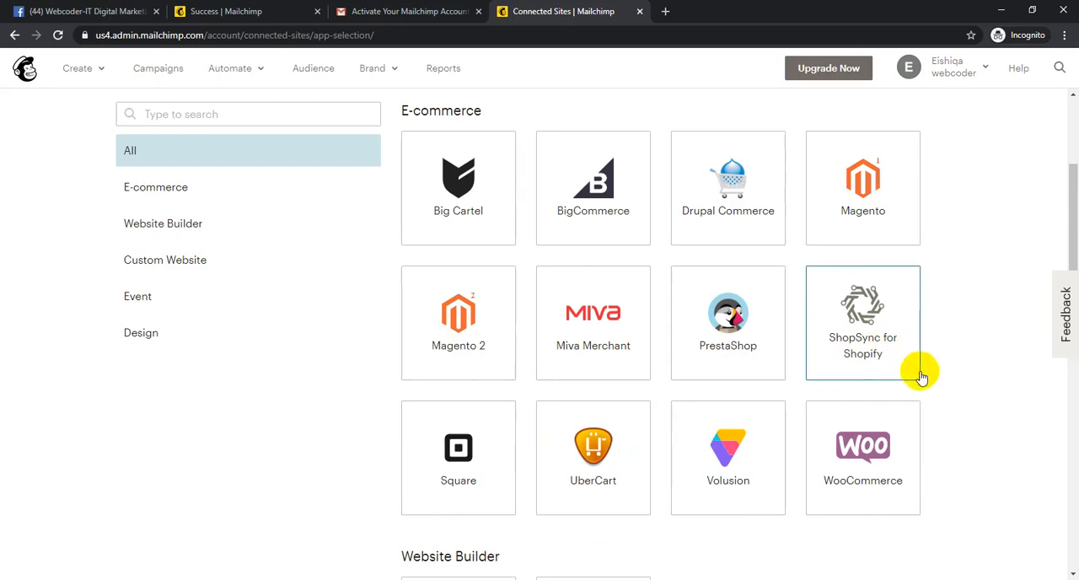
pyautogui.scroll(-3, 919, 367)
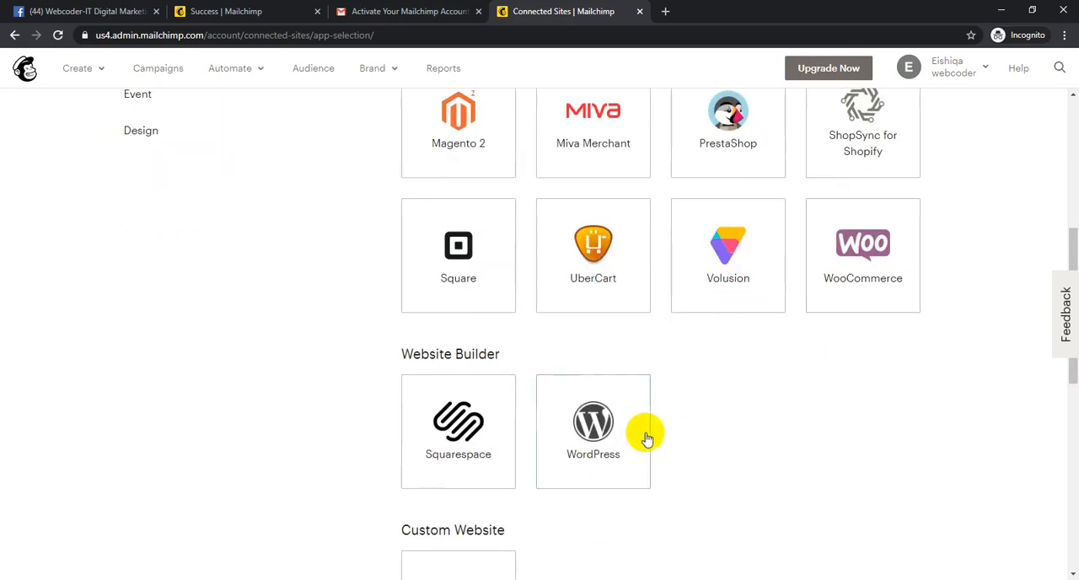
pyautogui.scroll(-3, 632, 430)
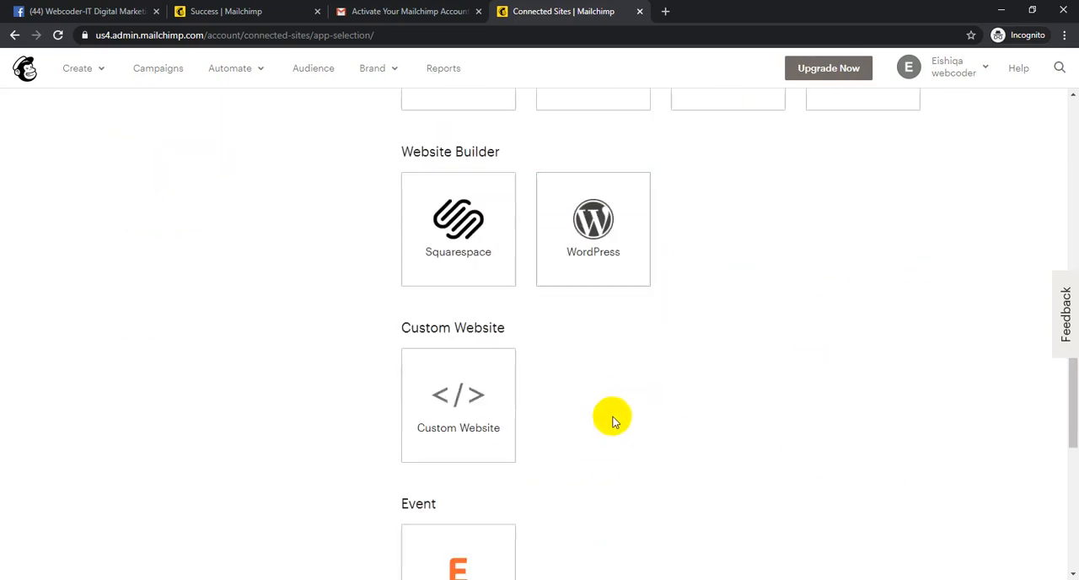
pyautogui.click(600, 257)
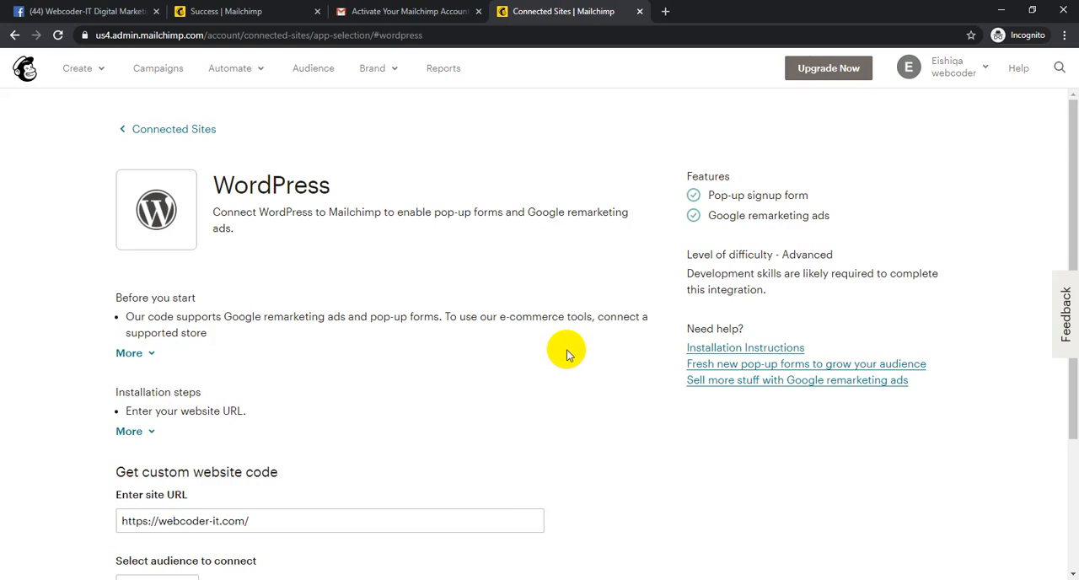
pyautogui.scroll(-3, 332, 368)
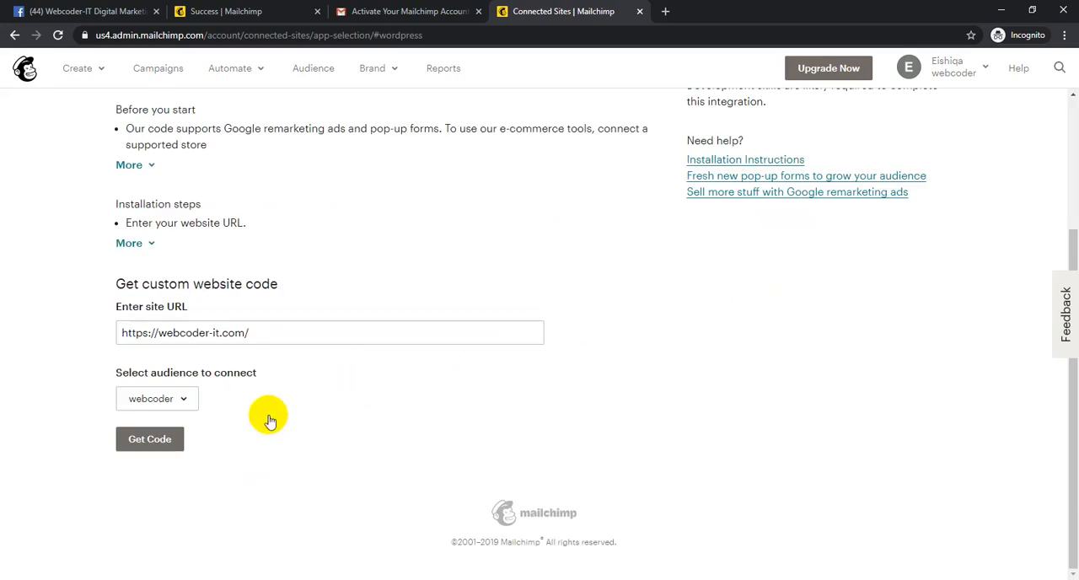
pyautogui.click(254, 331)
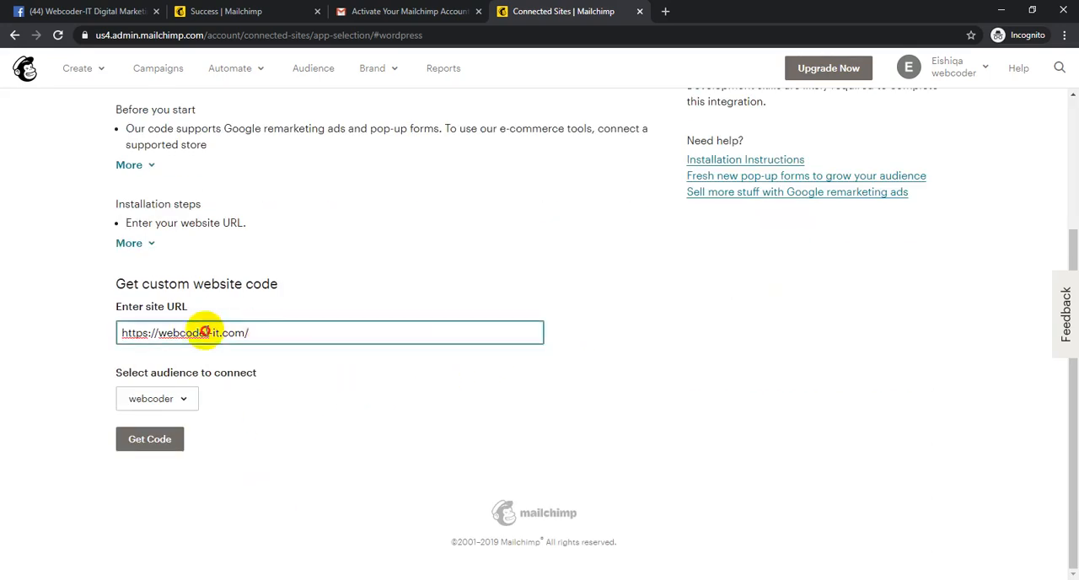
pyautogui.click(26, 388)
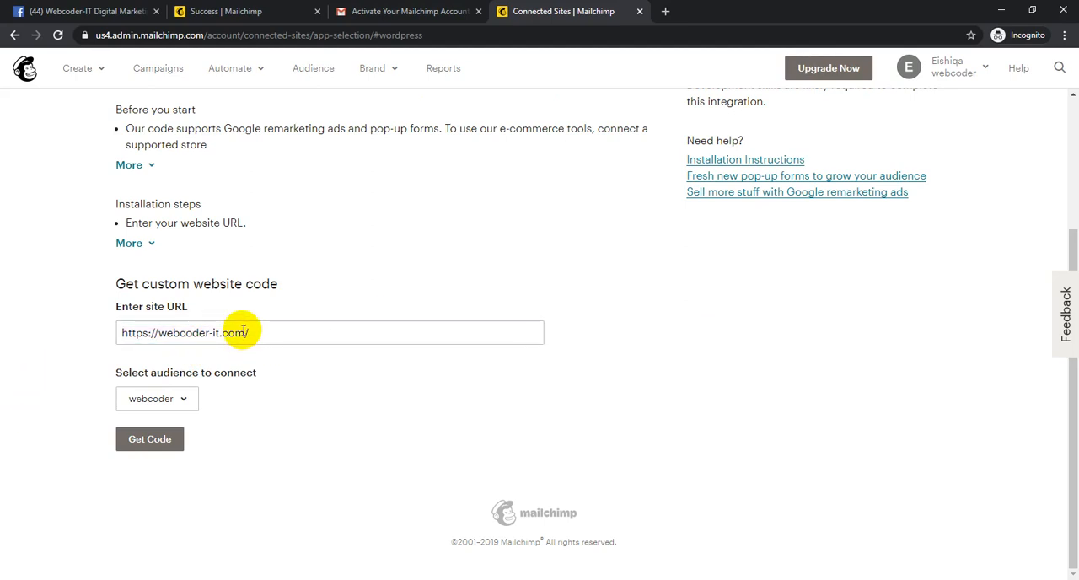
pyautogui.click(316, 331)
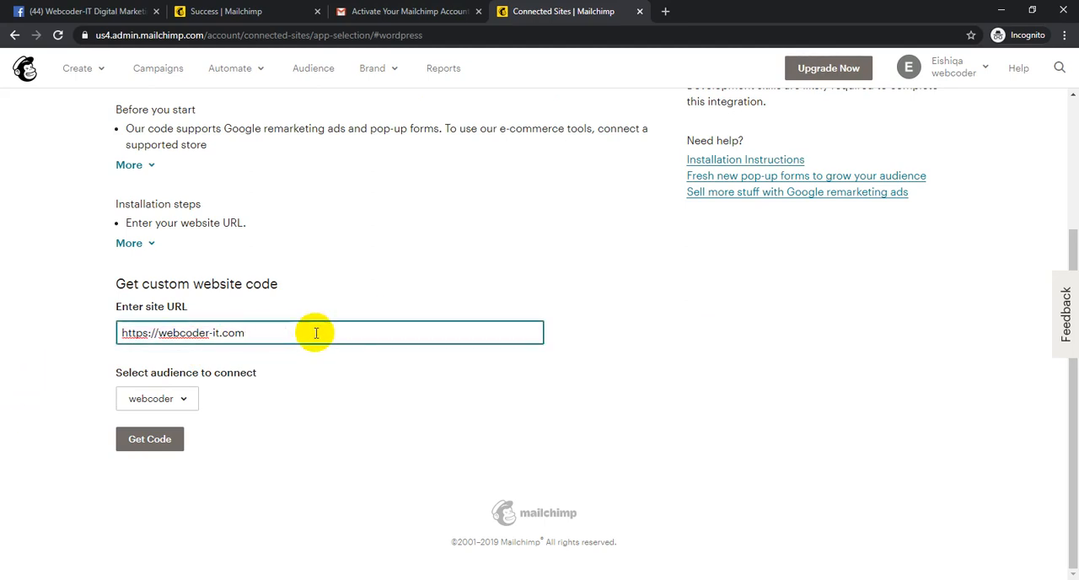
# - Search Google in a new browser tab for "what is that website directory" and look through the results
pyautogui.click(666, 11)
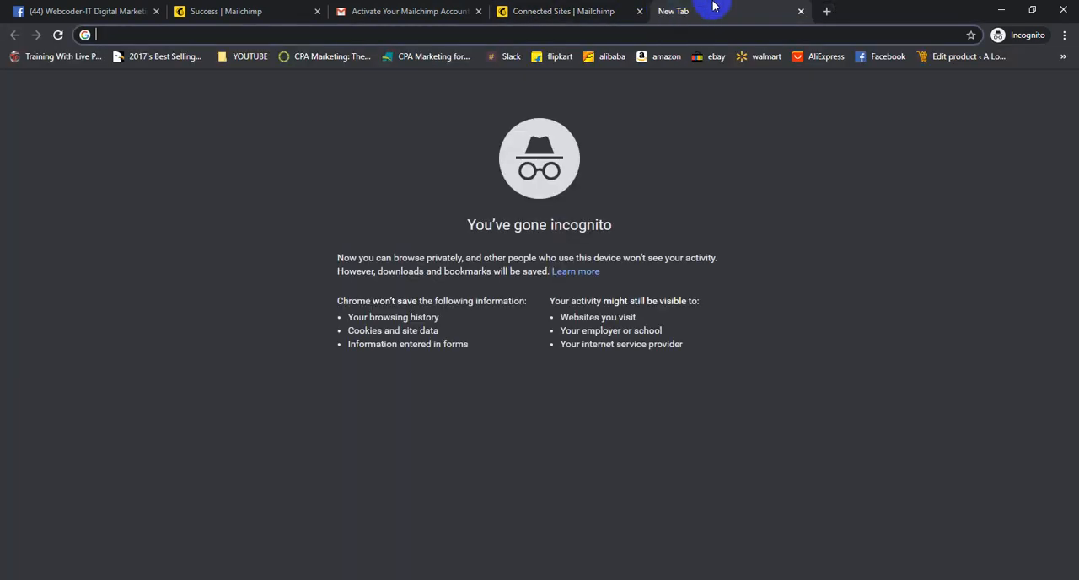
pyautogui.write('what is that website directory')
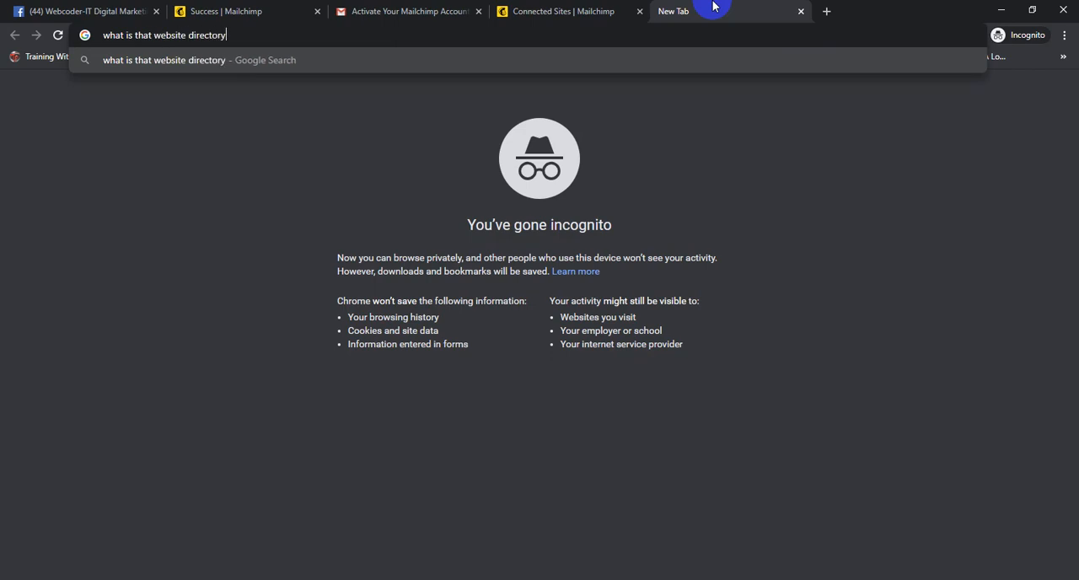
pyautogui.press('Return')
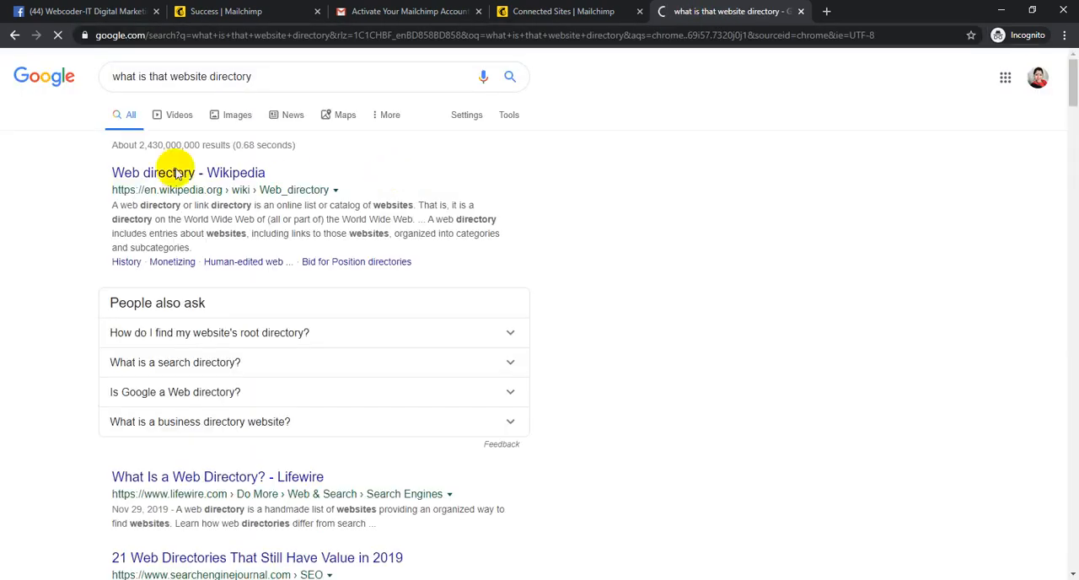
pyautogui.scroll(-2, 270, 317)
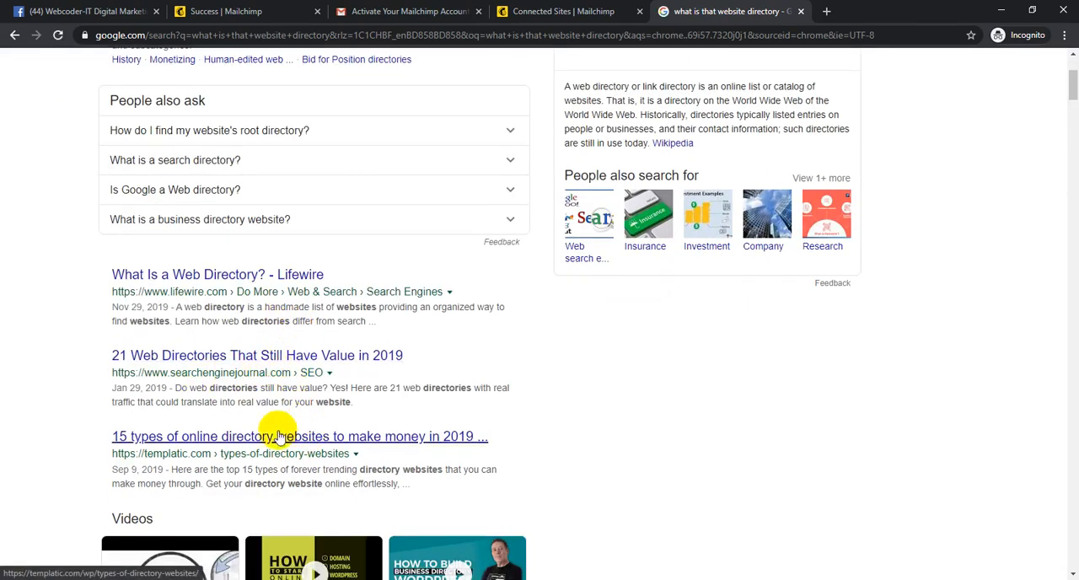
# - Search Google for "website cms detector" and open the WhatCMS.org result
pyautogui.scroll(-4, 321, 442)
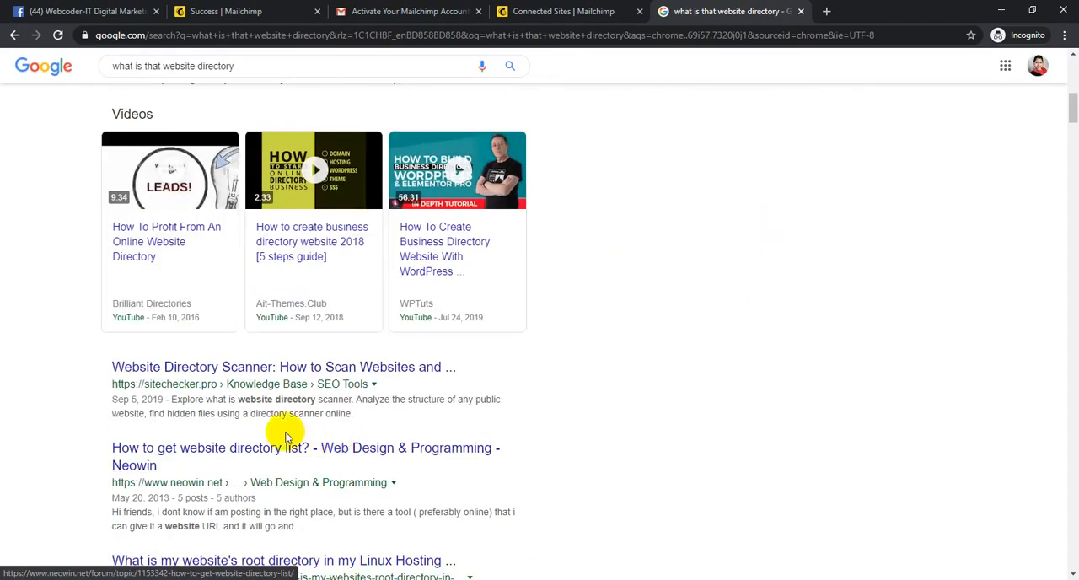
pyautogui.scroll(7, 284, 429)
pyautogui.moveTo(257, 76); pyautogui.dragTo(96, 82)
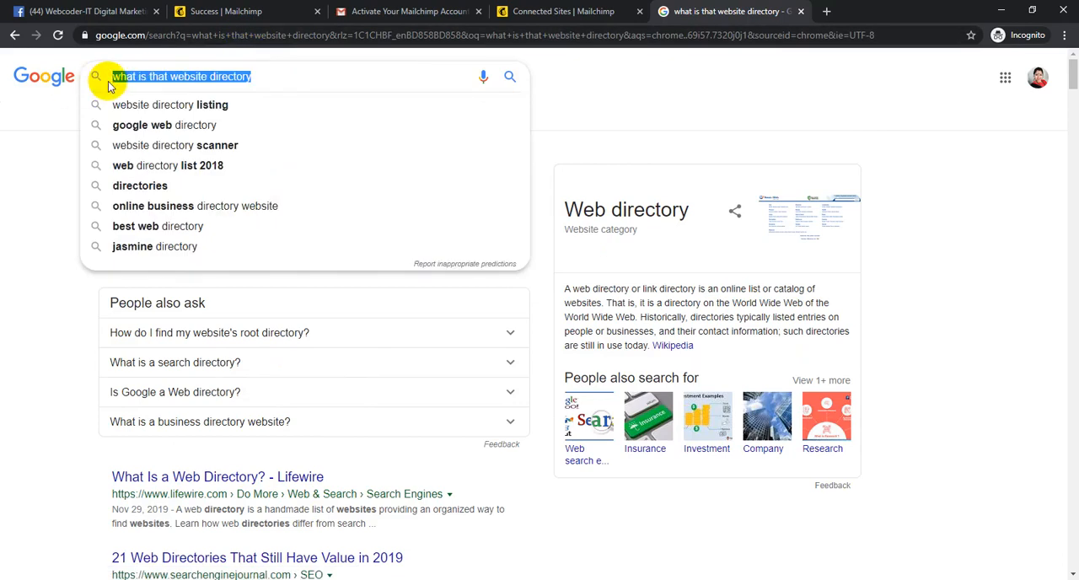
pyautogui.press('BackSpace')
pyautogui.write('website')
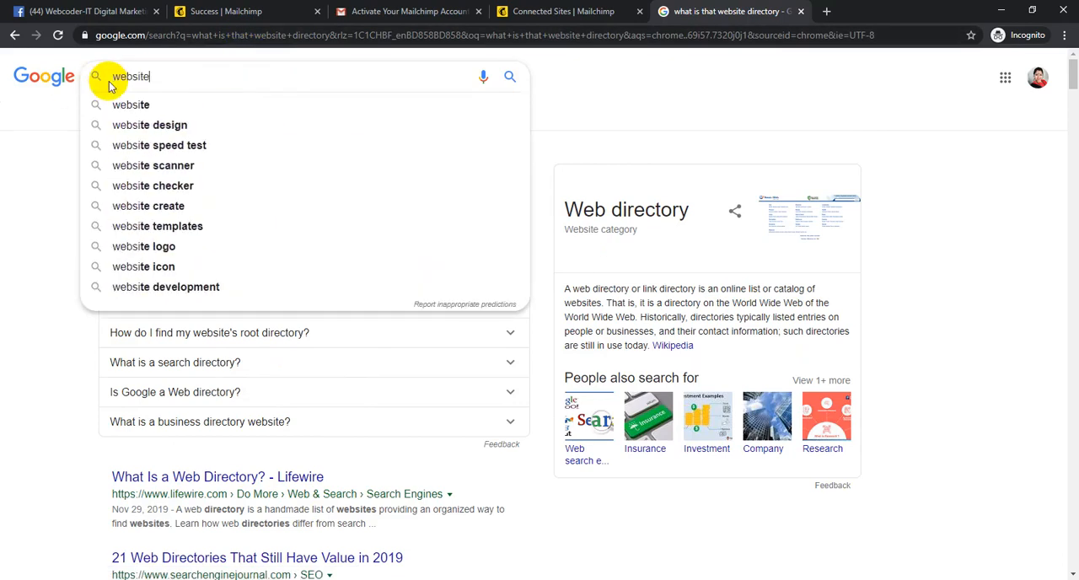
pyautogui.write(' cms')
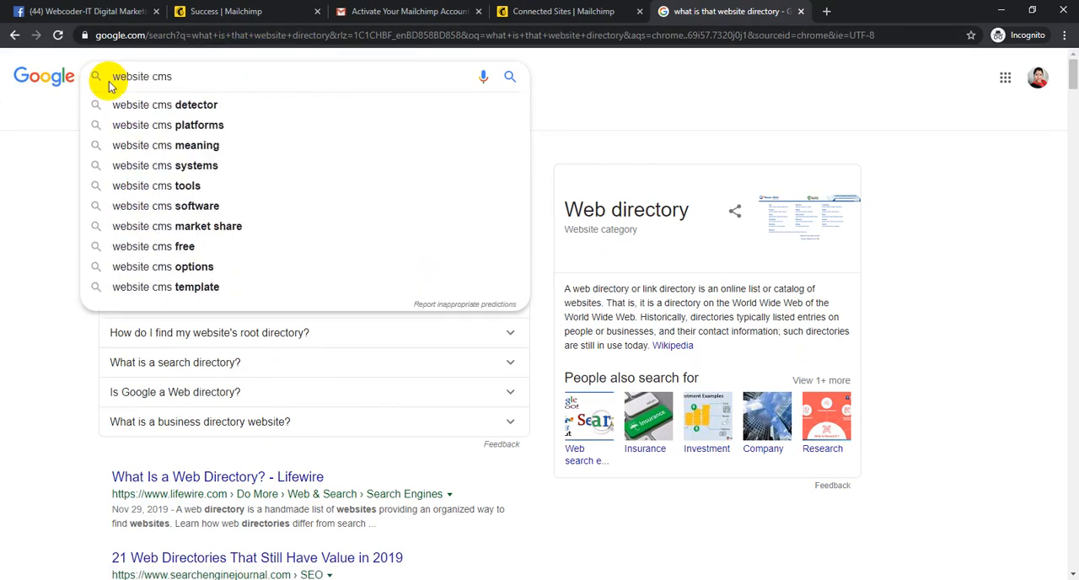
pyautogui.press('Down')
pyautogui.press('Return')
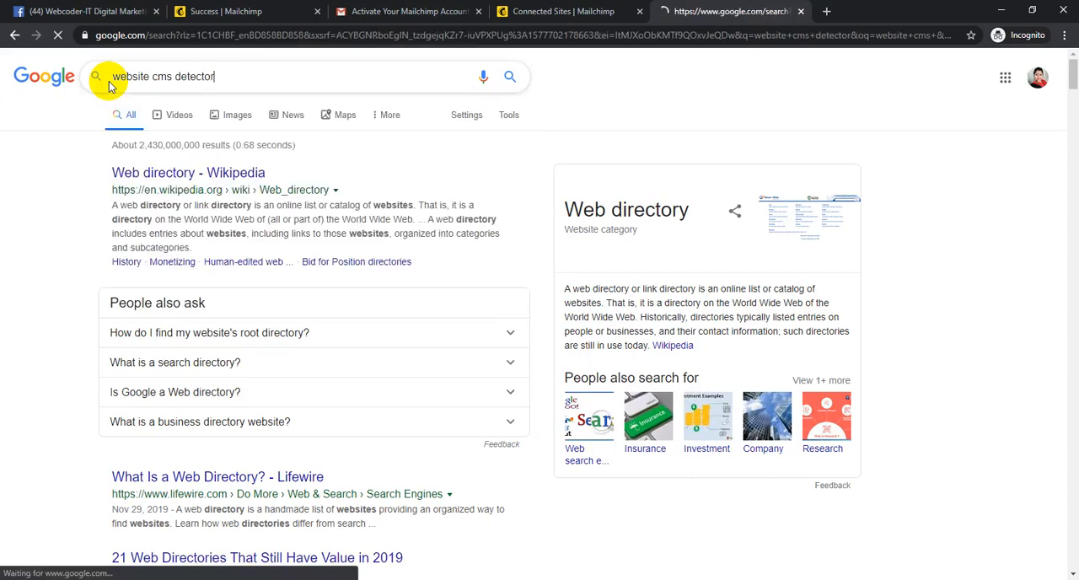
pyautogui.click(253, 173)
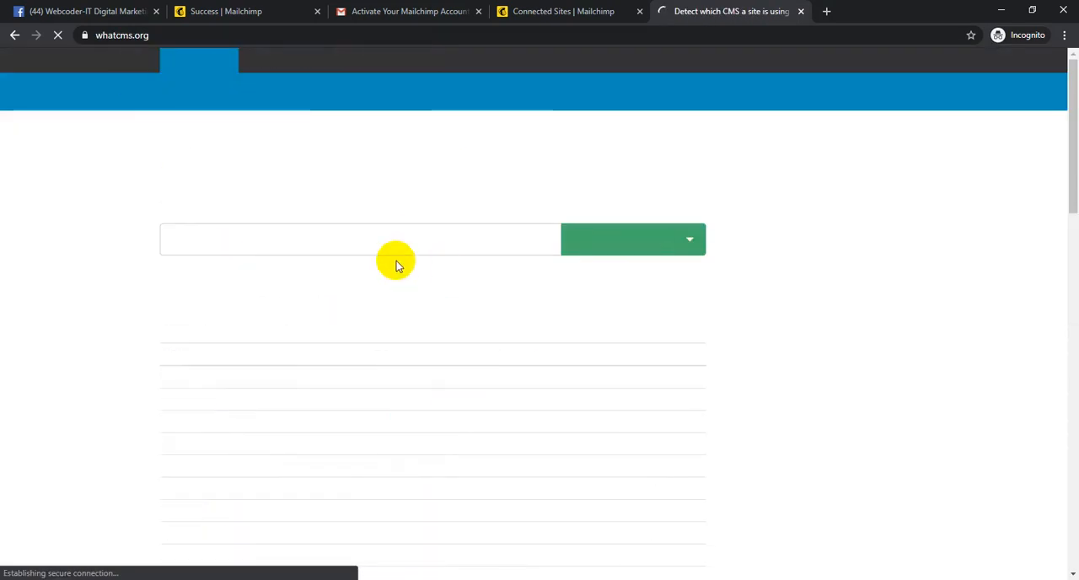
pyautogui.write('htt')
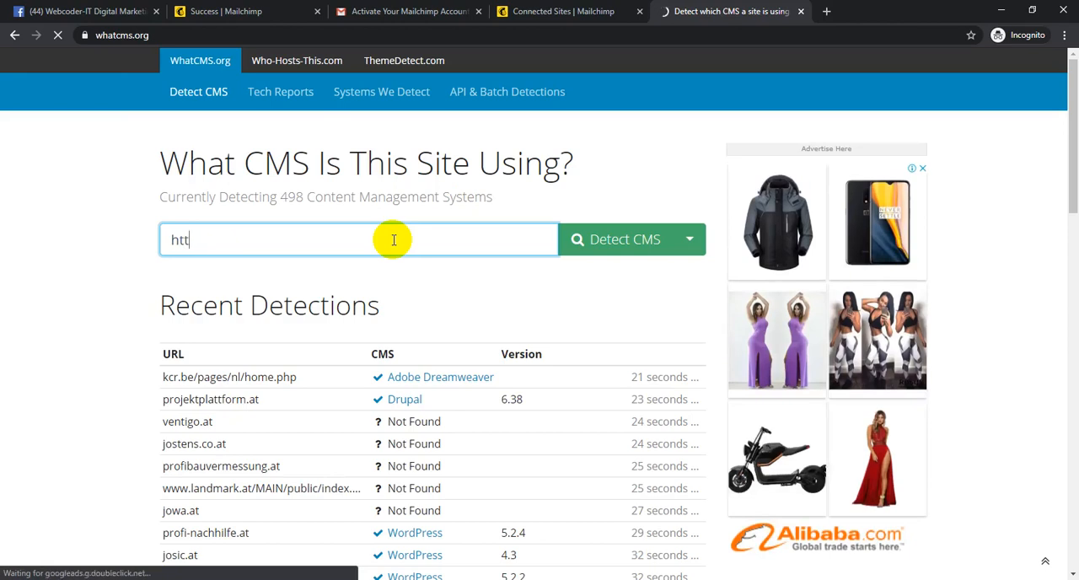
pyautogui.write('ps://www.webcoder-it.com')
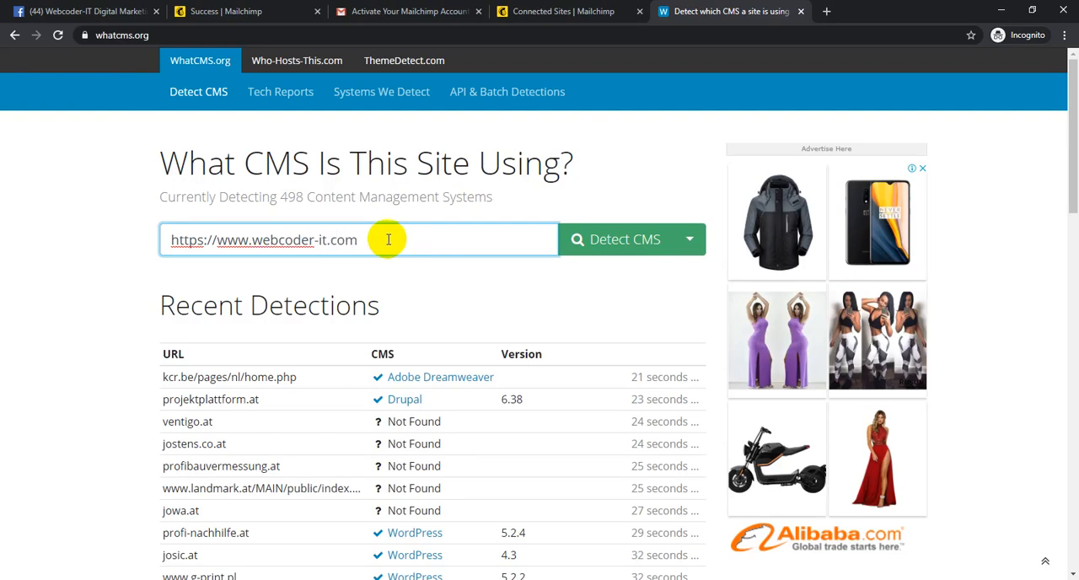
pyautogui.click(644, 241)
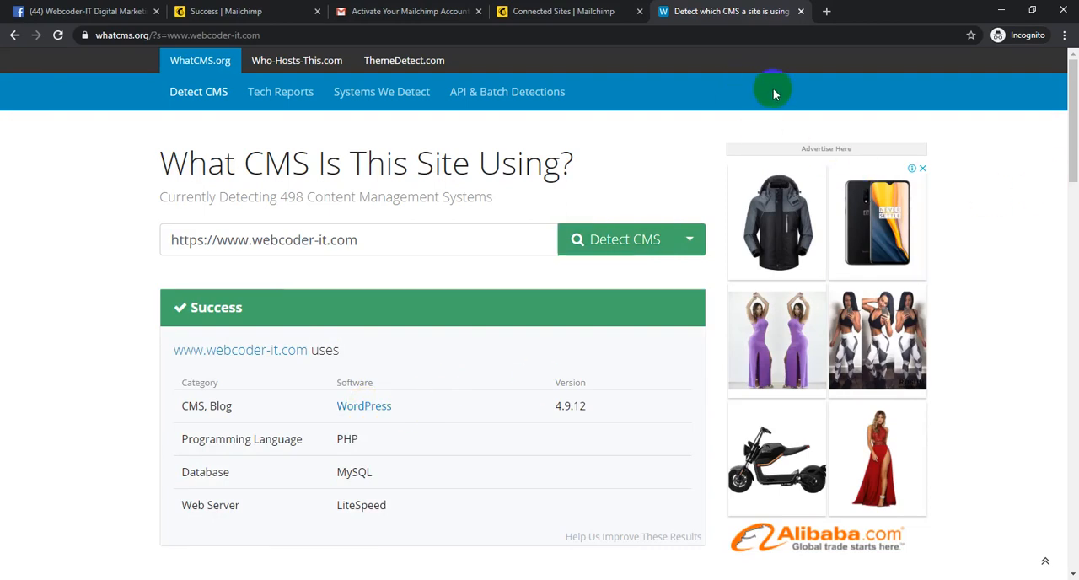
pyautogui.click(565, 7)
pyautogui.click(781, 14)
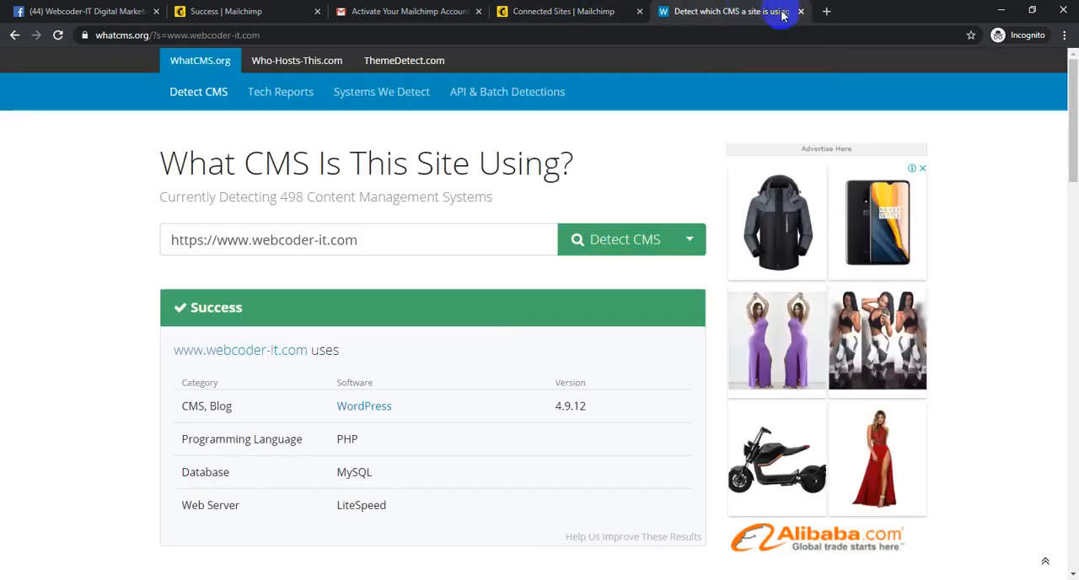
pyautogui.click(803, 12)
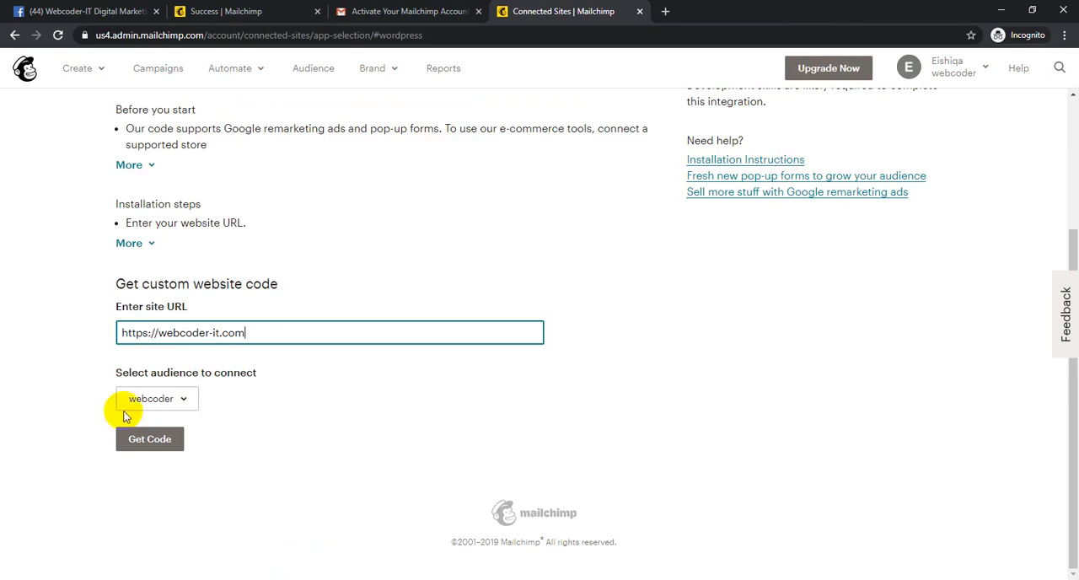
pyautogui.click(148, 399)
pyautogui.click(81, 393)
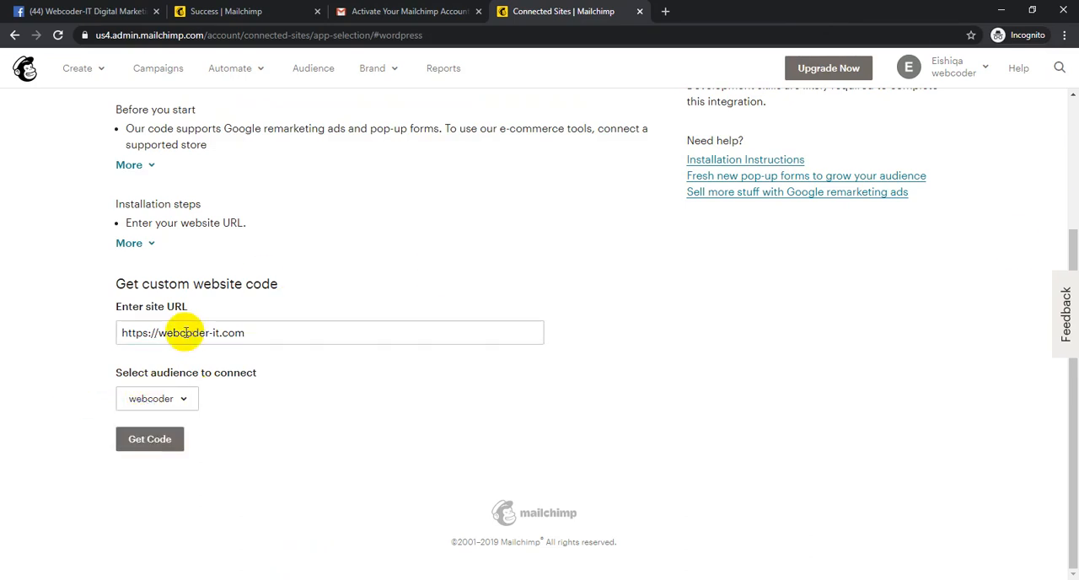
pyautogui.click(177, 435)
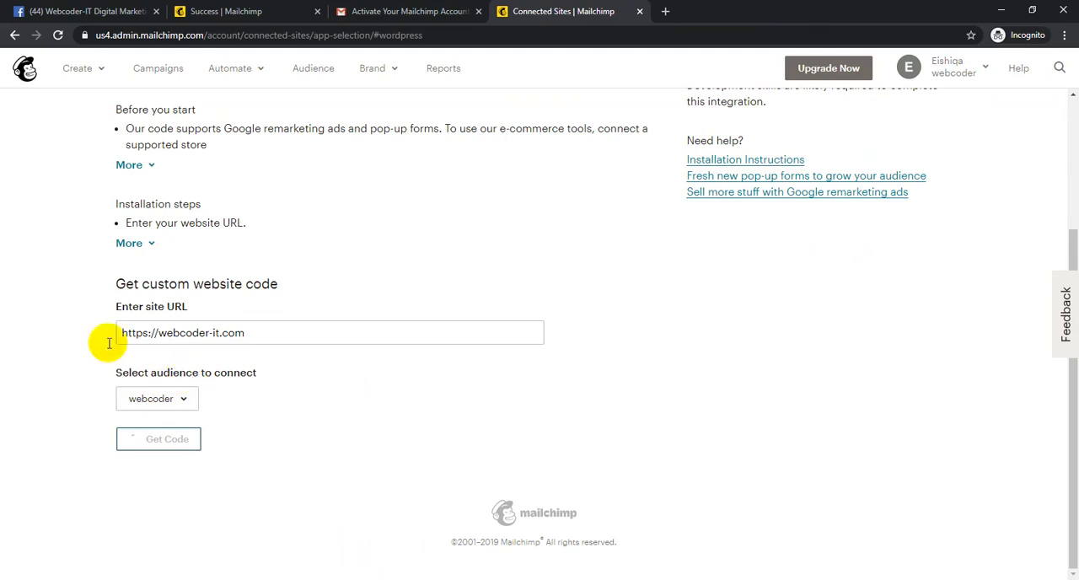
pyautogui.click(162, 333)
pyautogui.click(58, 403)
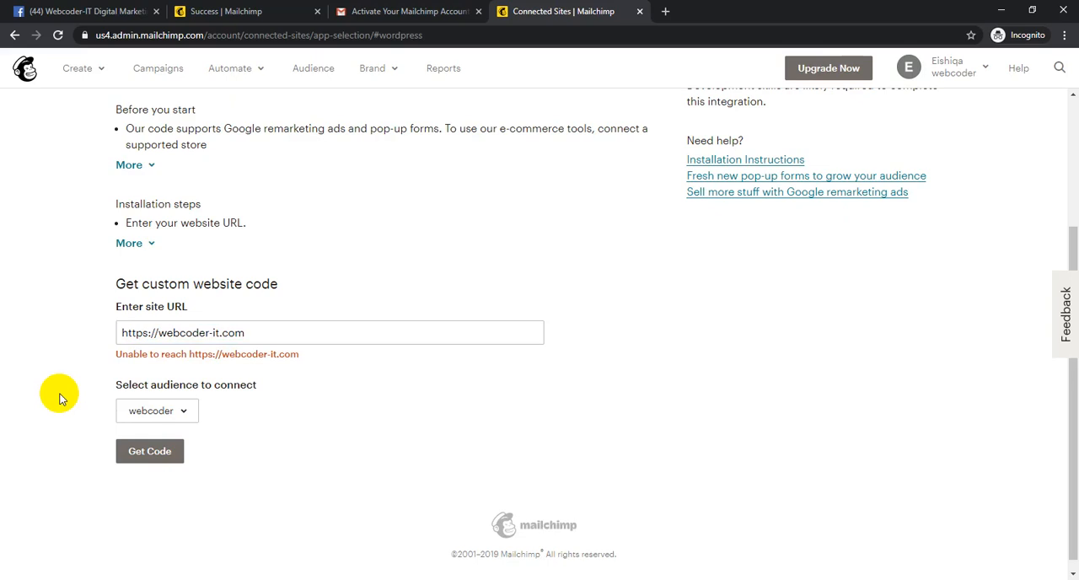
pyautogui.click(154, 335)
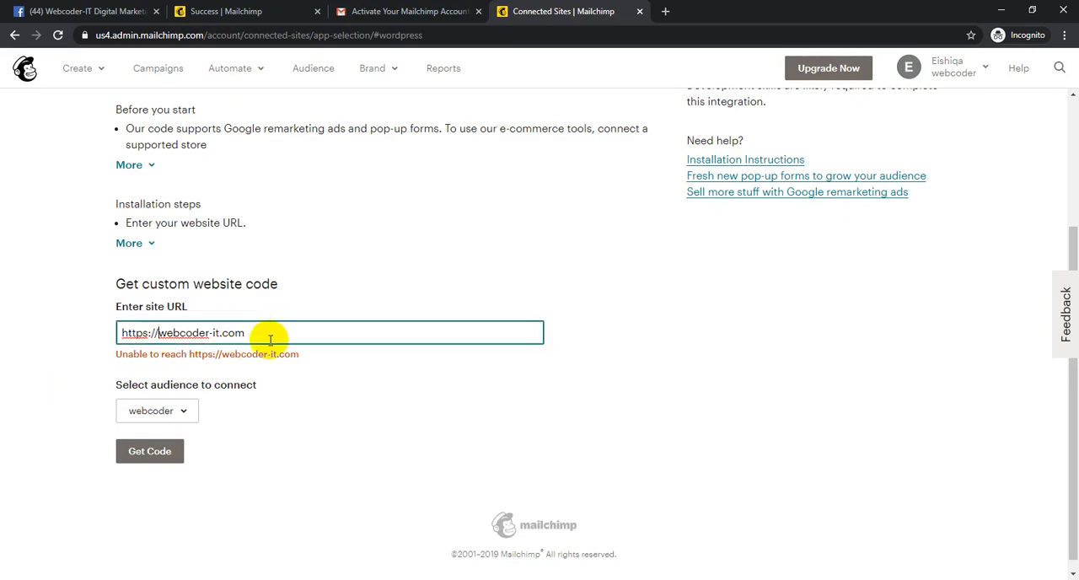
pyautogui.write('www.')
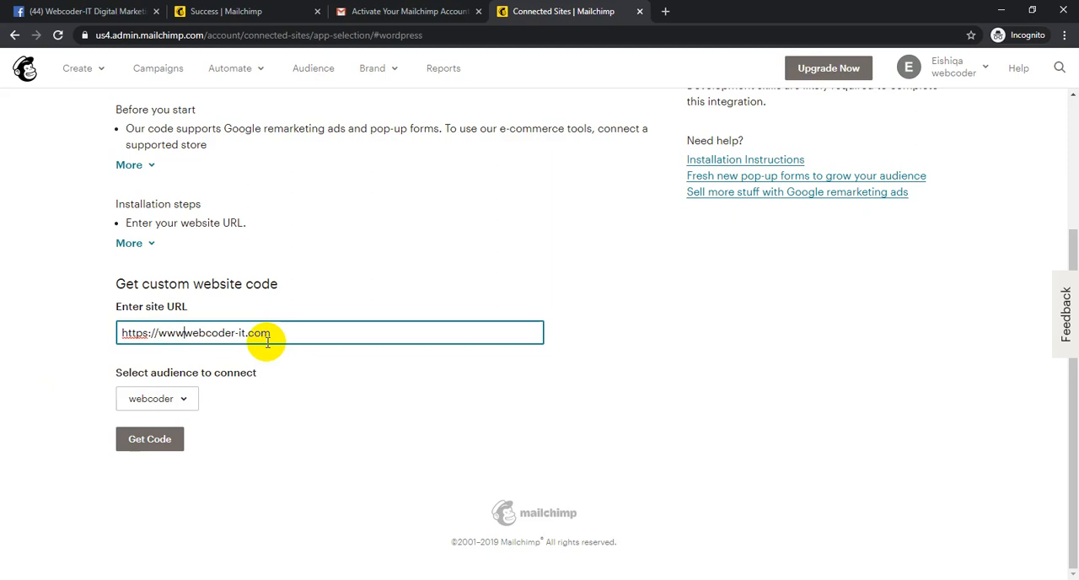
pyautogui.click(157, 439)
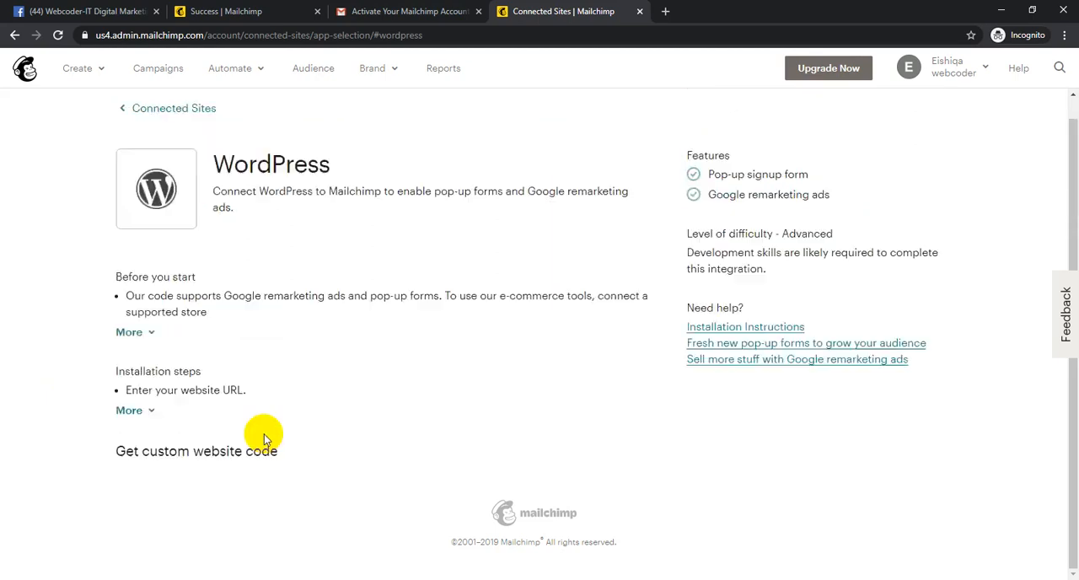
pyautogui.moveTo(129, 315); pyautogui.dragTo(534, 353)
pyautogui.hotkey('ctrl', 'c')
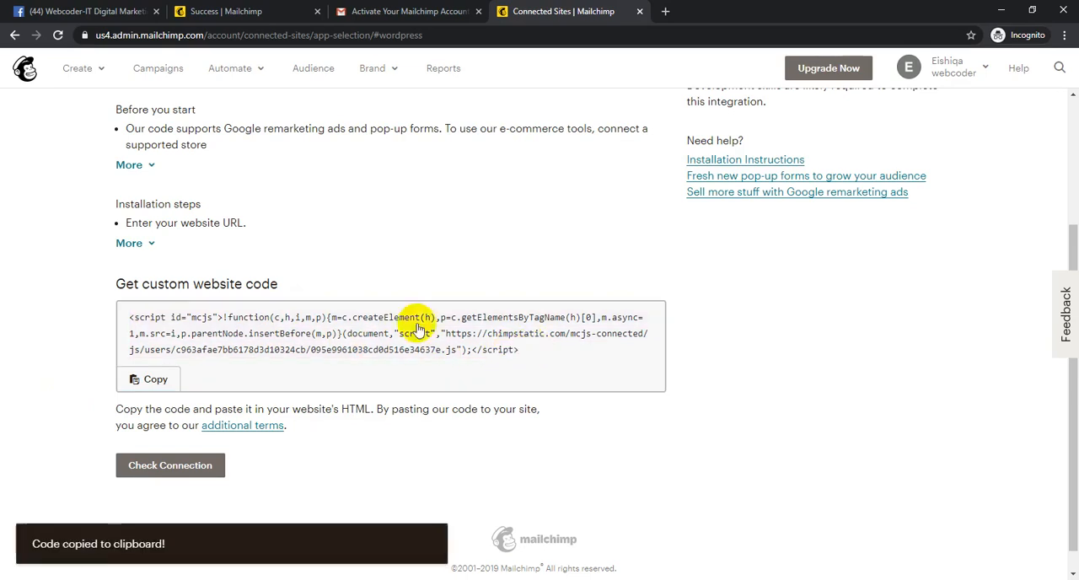
# - Expand the WordPress installation steps to read them, and copy the custom website code again
pyautogui.click(131, 243)
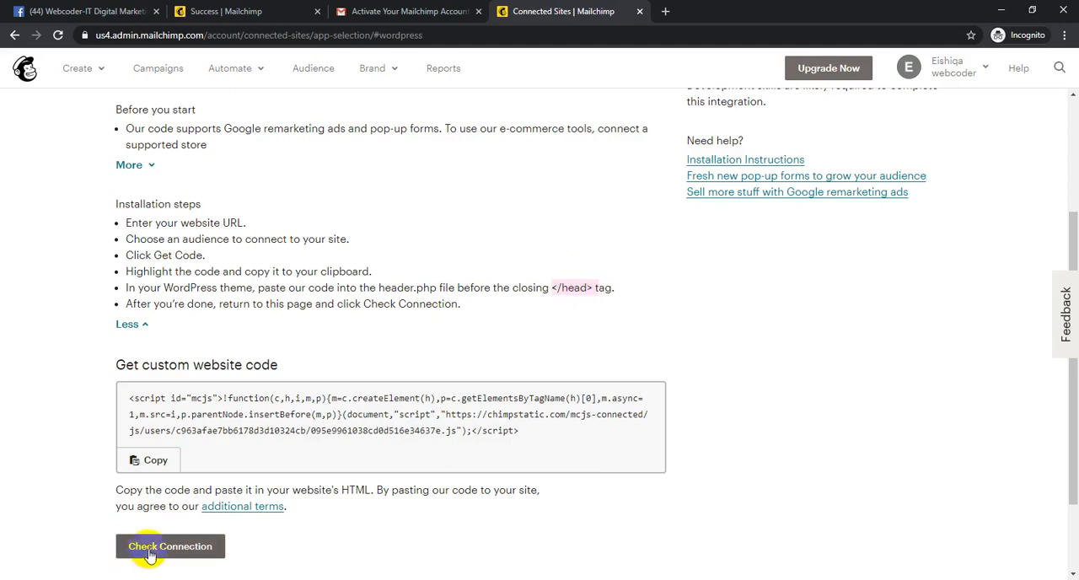
pyautogui.scroll(-3, 43, 330)
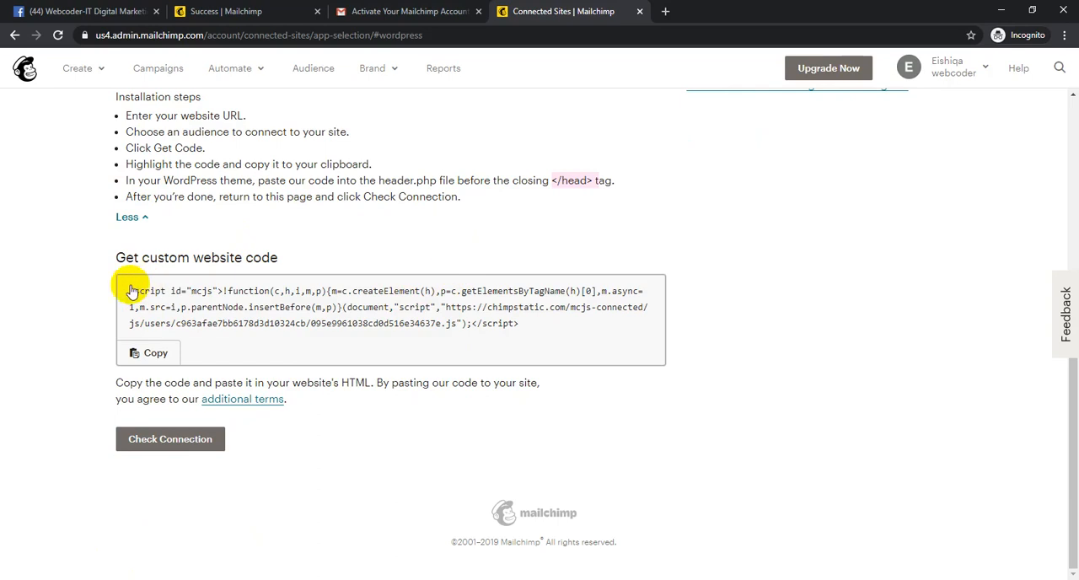
pyautogui.moveTo(132, 291); pyautogui.dragTo(475, 320)
pyautogui.hotkey('ctrl', 'c')
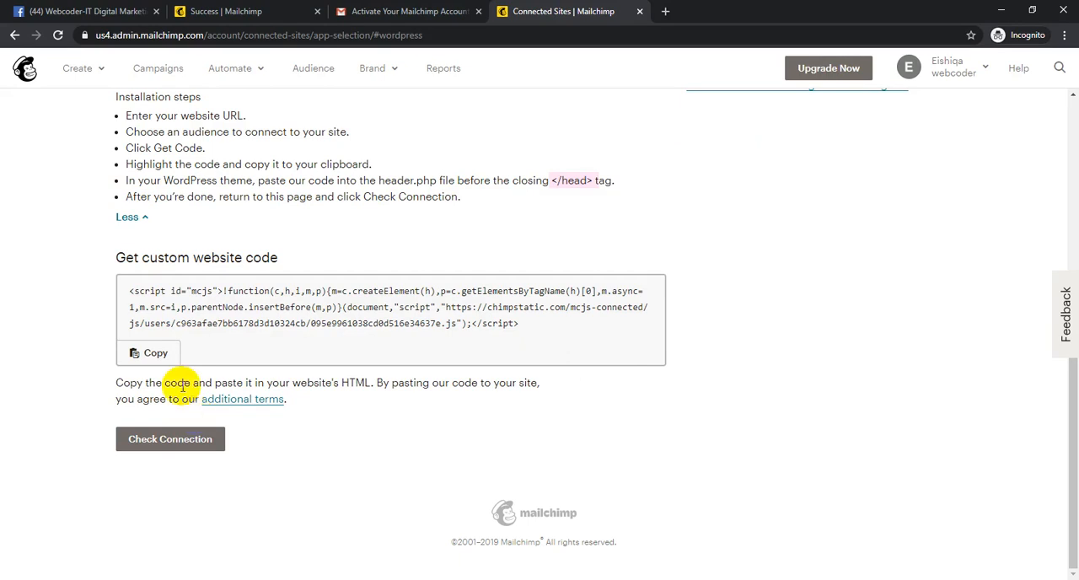
# - Open the account's profile page and look through its photo, basic information, password and notification sections
pyautogui.click(954, 66)
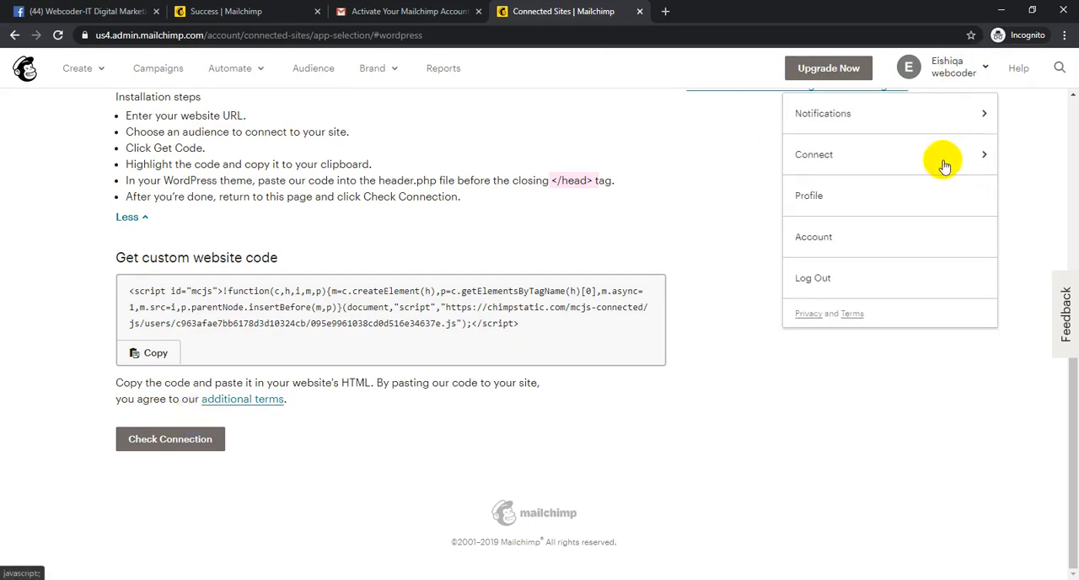
pyautogui.click(913, 194)
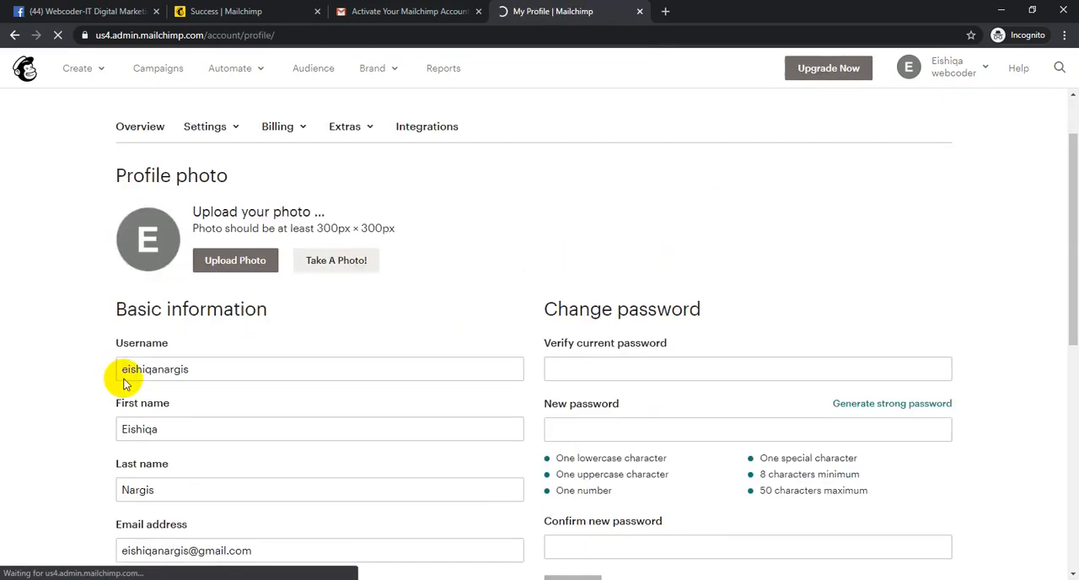
pyautogui.scroll(-2, 124, 383)
pyautogui.scroll(3, 168, 301)
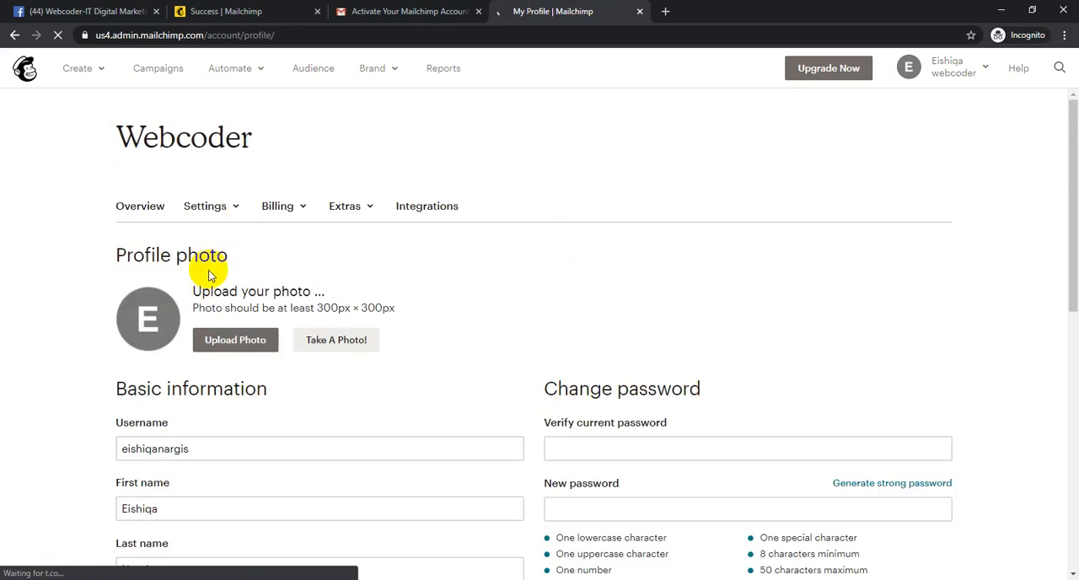
pyautogui.scroll(-5, 272, 344)
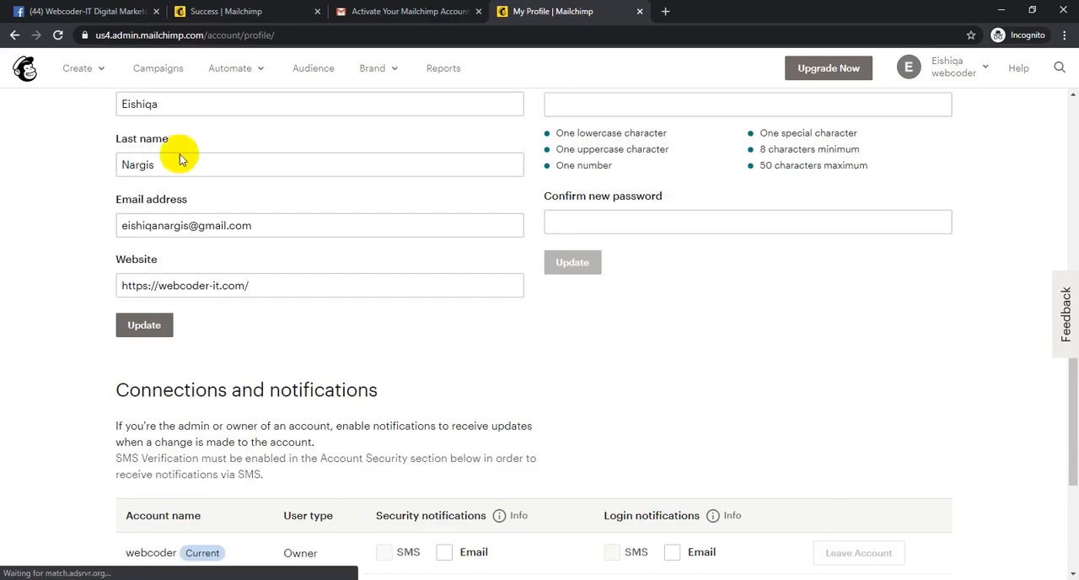
pyautogui.scroll(5, 723, 284)
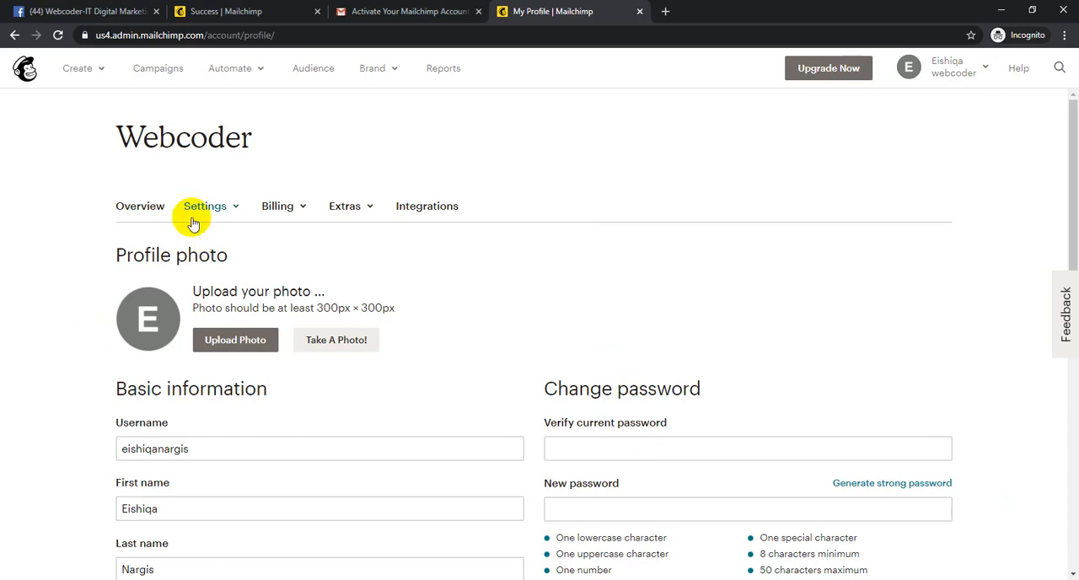
# - View the account's Details and Users settings pages, and check the other available settings options
pyautogui.click(204, 209)
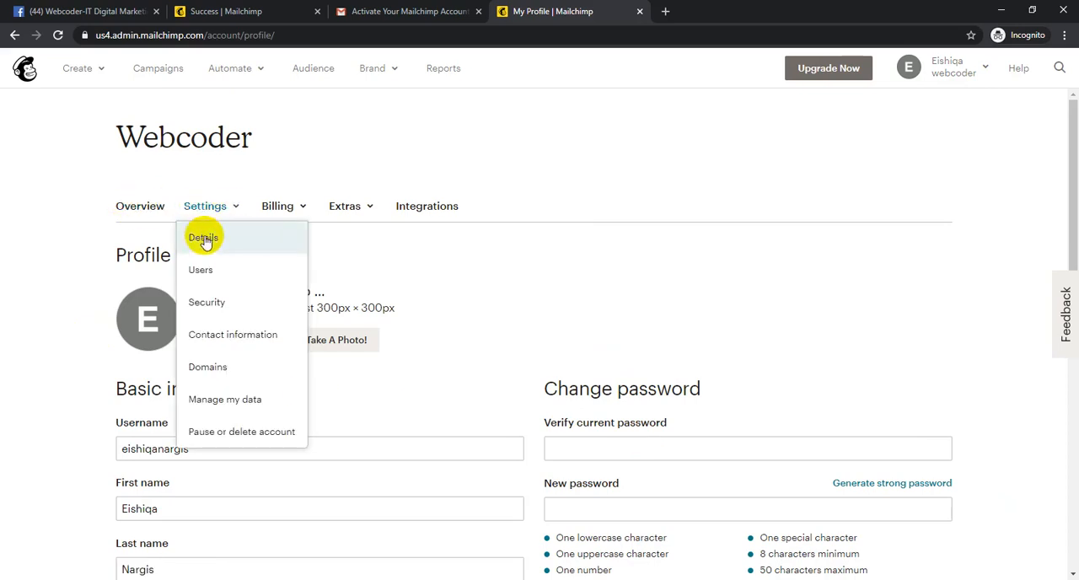
pyautogui.click(205, 239)
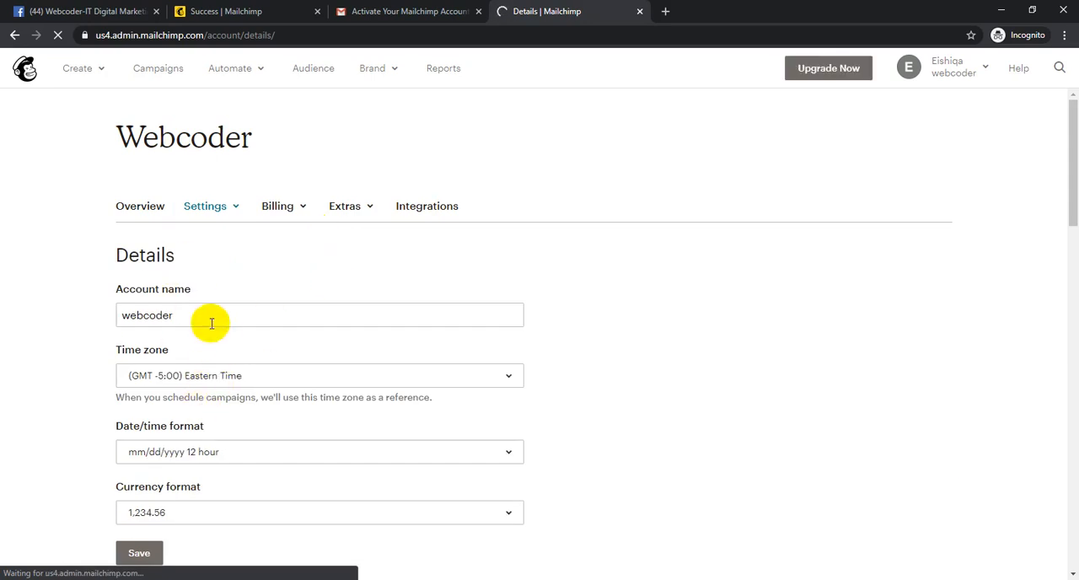
pyautogui.click(213, 208)
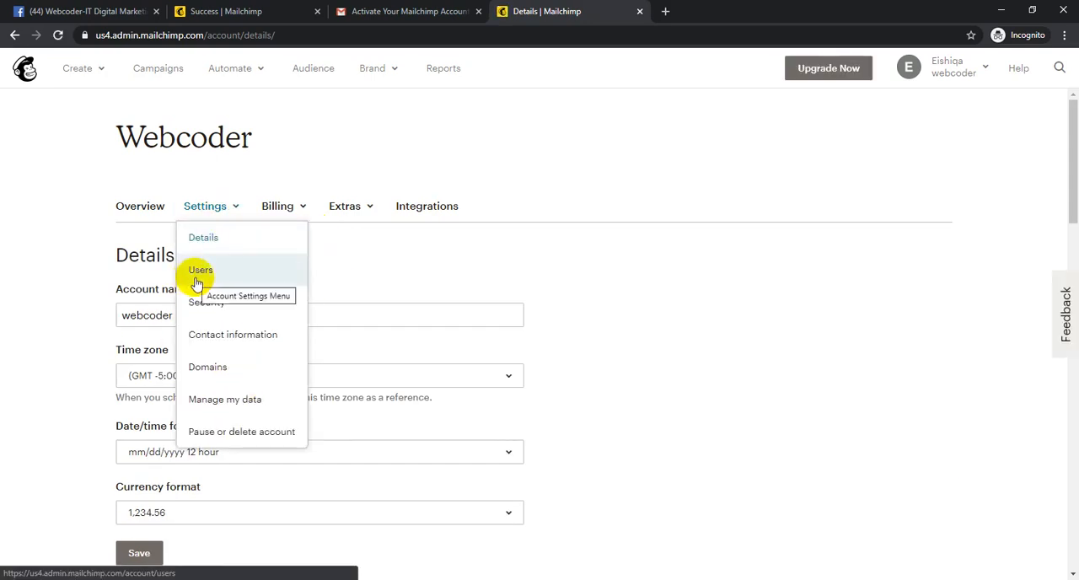
pyautogui.click(248, 268)
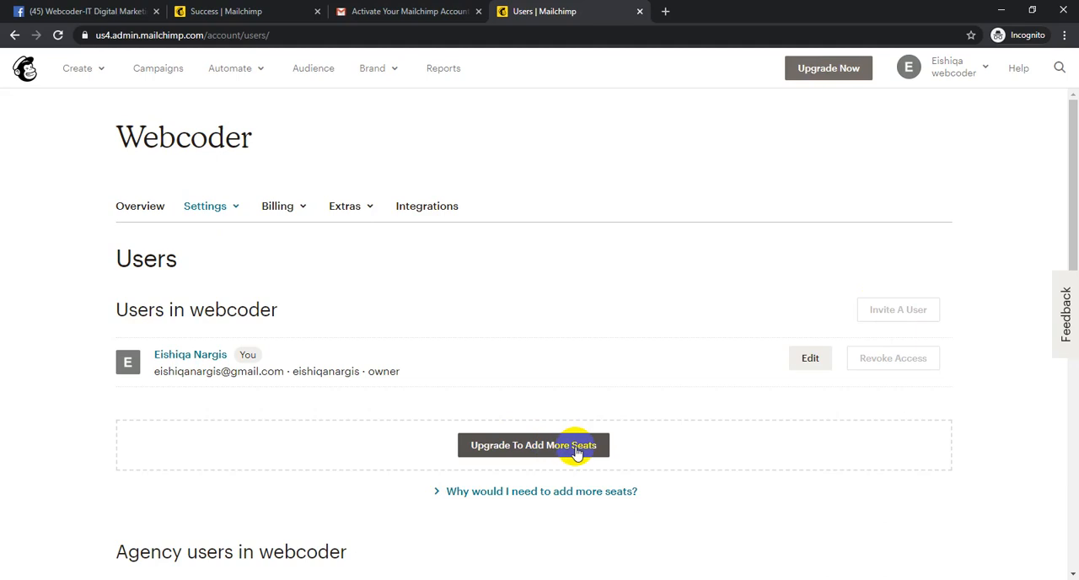
pyautogui.click(223, 210)
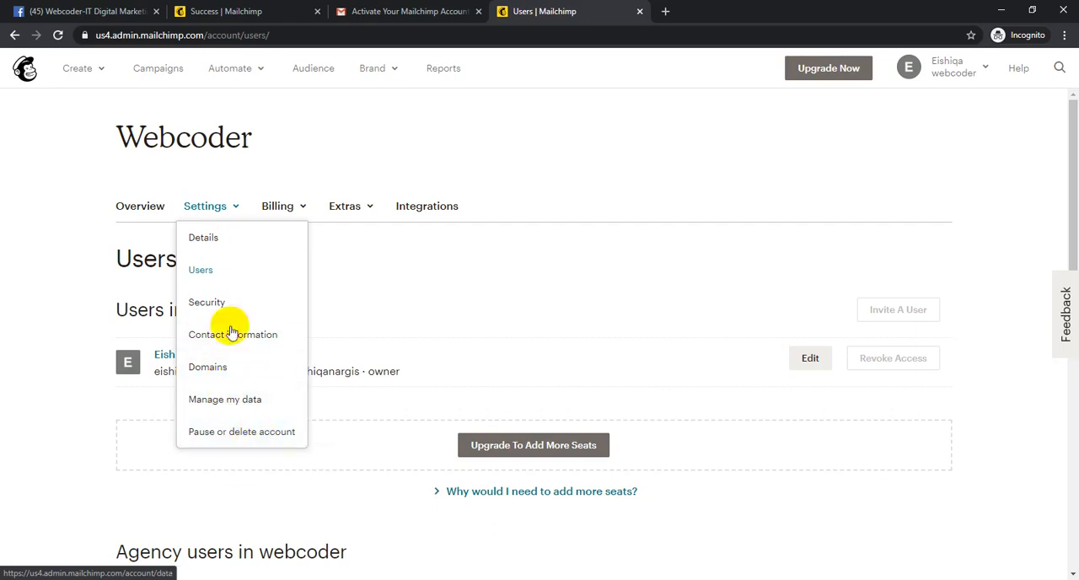
# - Check the account's billing options and open the Rewards page from the extras
pyautogui.click(274, 205)
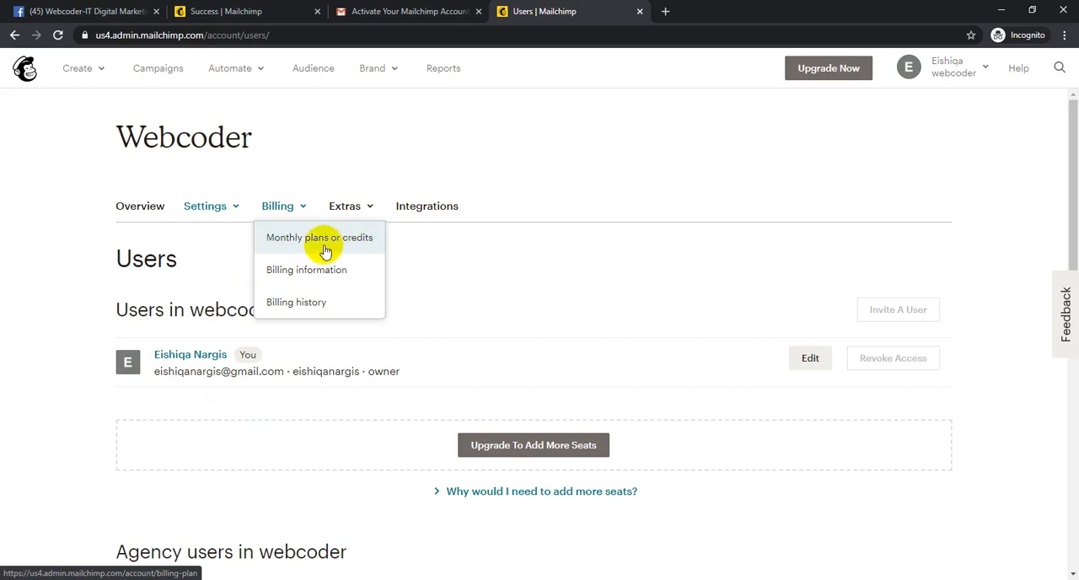
pyautogui.click(438, 275)
pyautogui.click(281, 207)
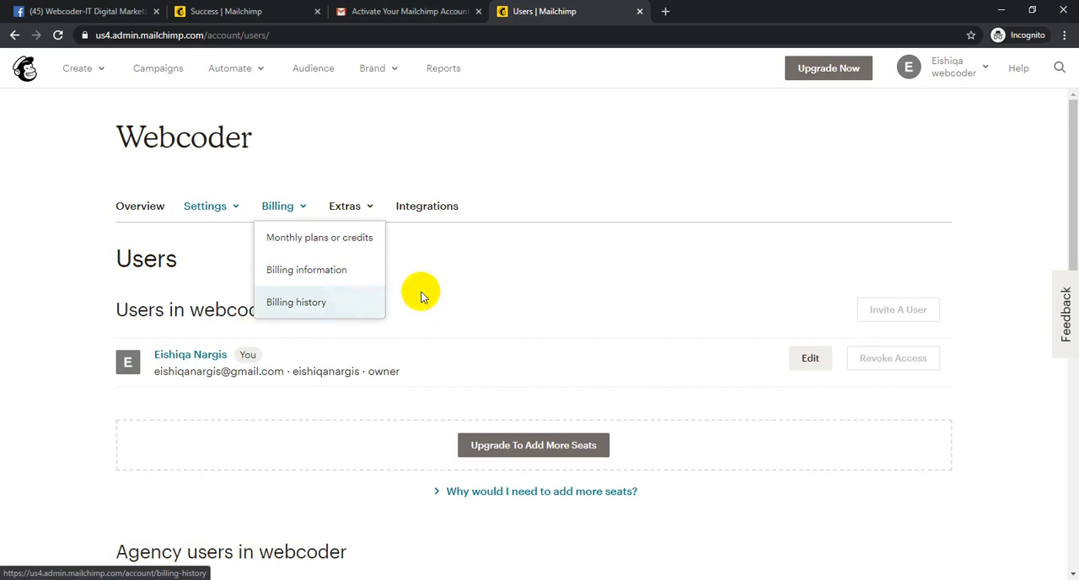
pyautogui.click(452, 248)
pyautogui.click(350, 208)
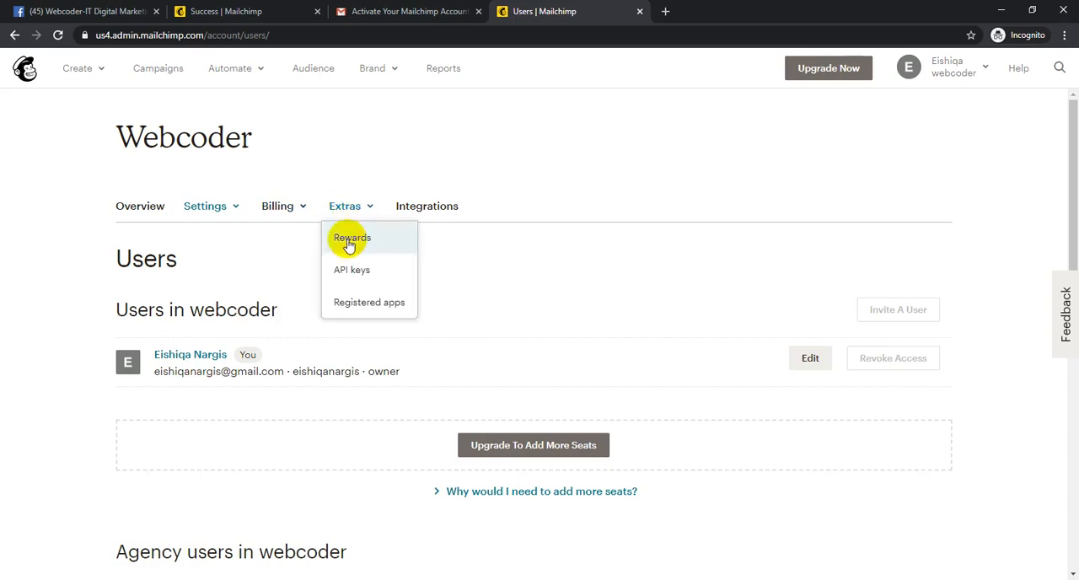
pyautogui.click(359, 240)
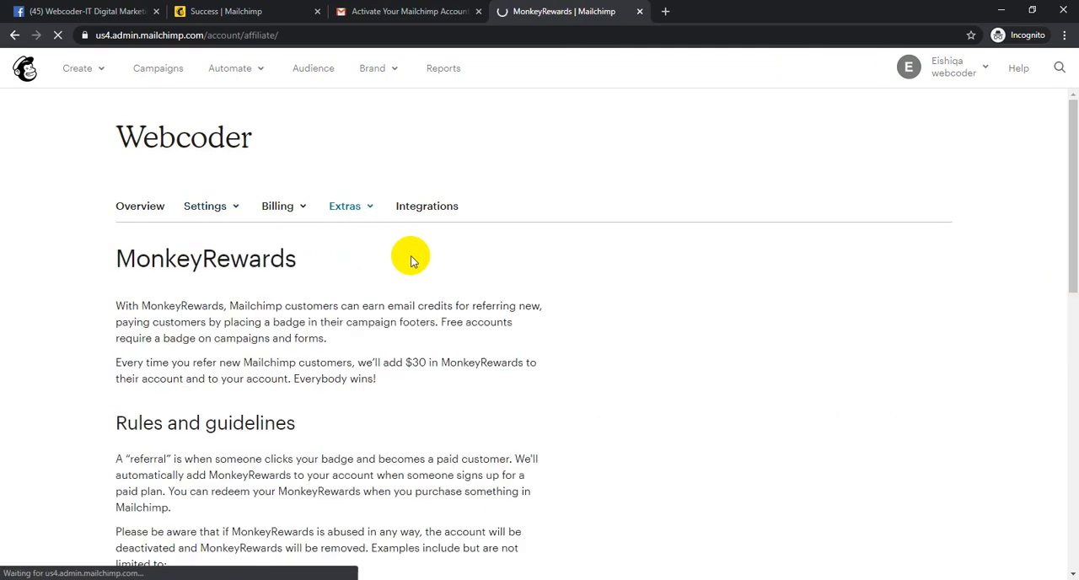
# - Look through the MonkeyRewards page and highlight the text link code in its embed section
pyautogui.scroll(-10, 427, 260)
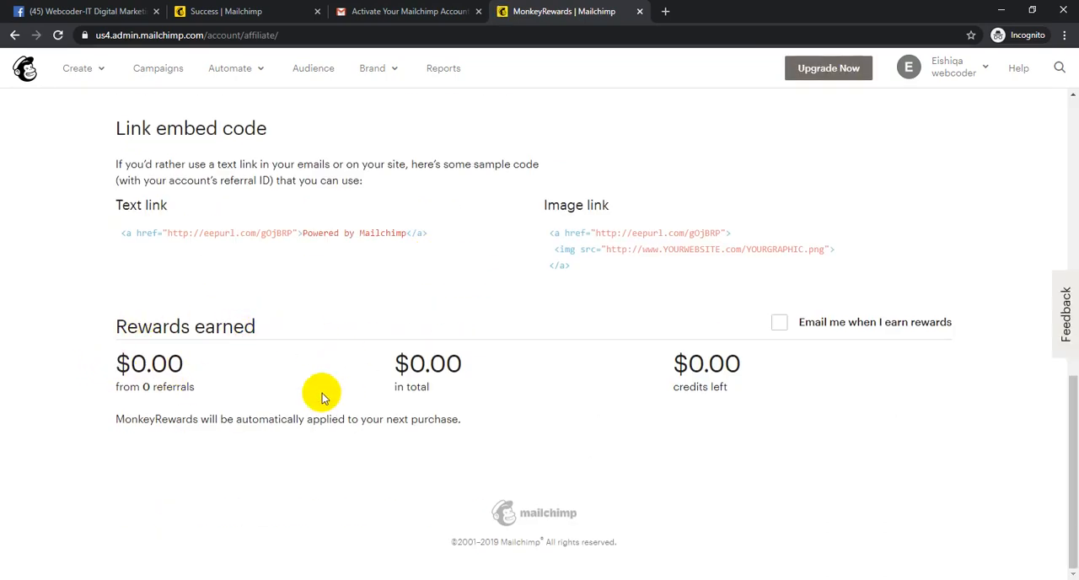
pyautogui.moveTo(118, 234); pyautogui.dragTo(429, 235)
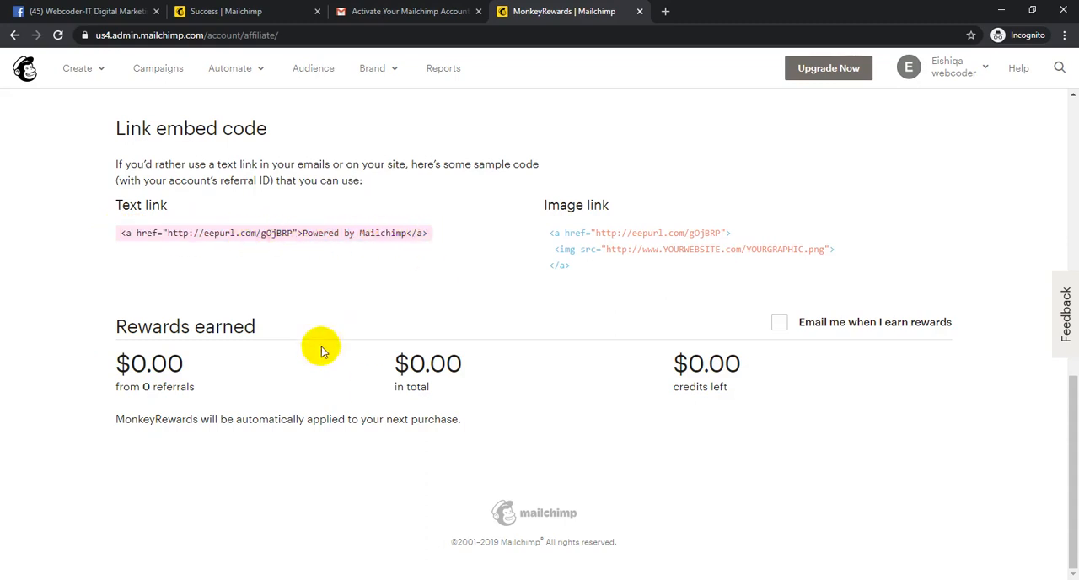
pyautogui.scroll(1, 441, 375)
pyautogui.scroll(10, 441, 375)
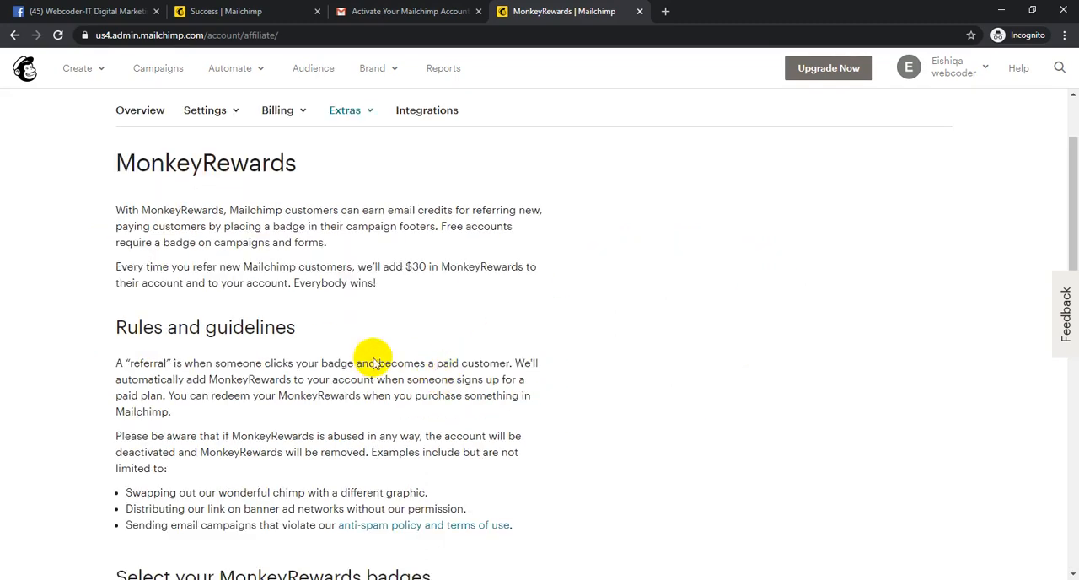
# - Open the account's API keys page from the extras and create a new API key
pyautogui.click(341, 112)
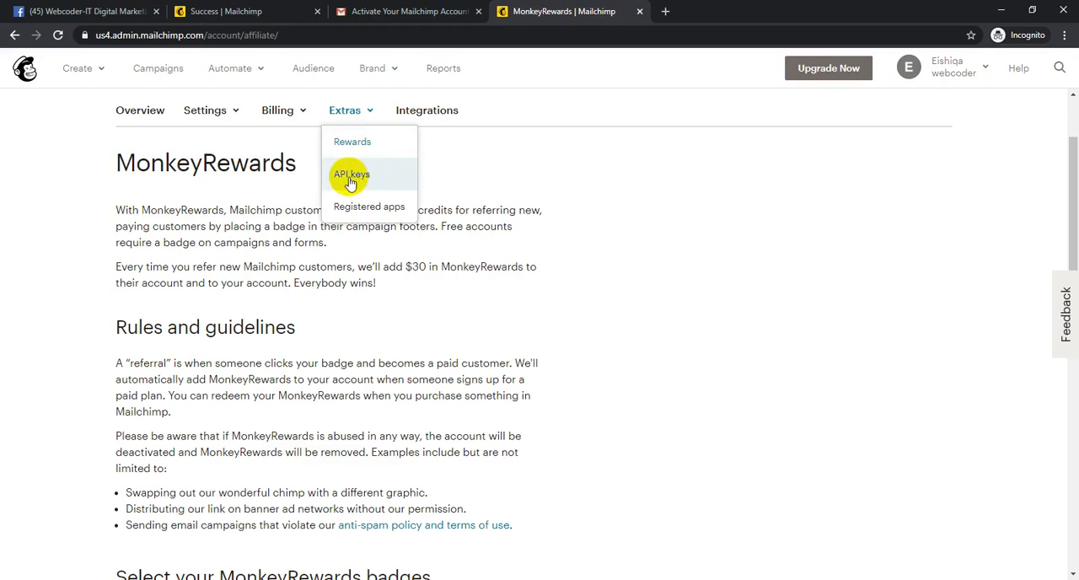
pyautogui.click(354, 175)
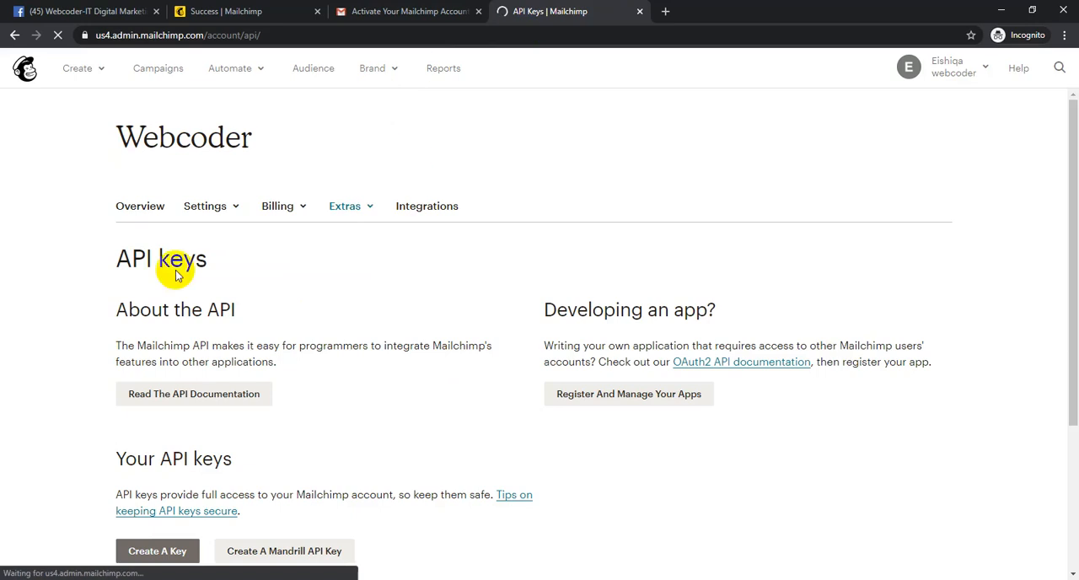
pyautogui.scroll(-3, 296, 344)
pyautogui.scroll(-1, 296, 344)
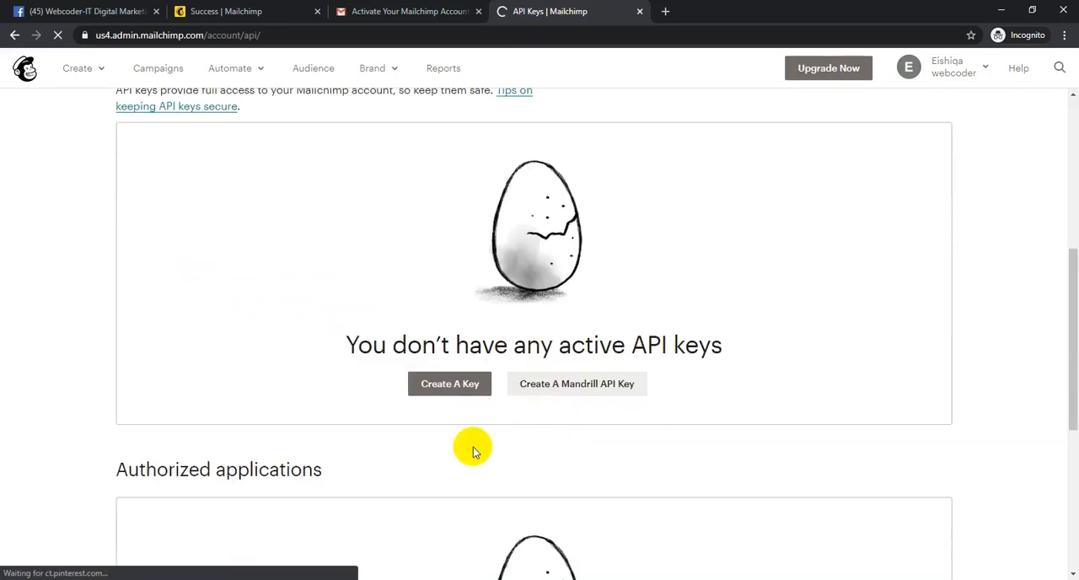
pyautogui.click(448, 385)
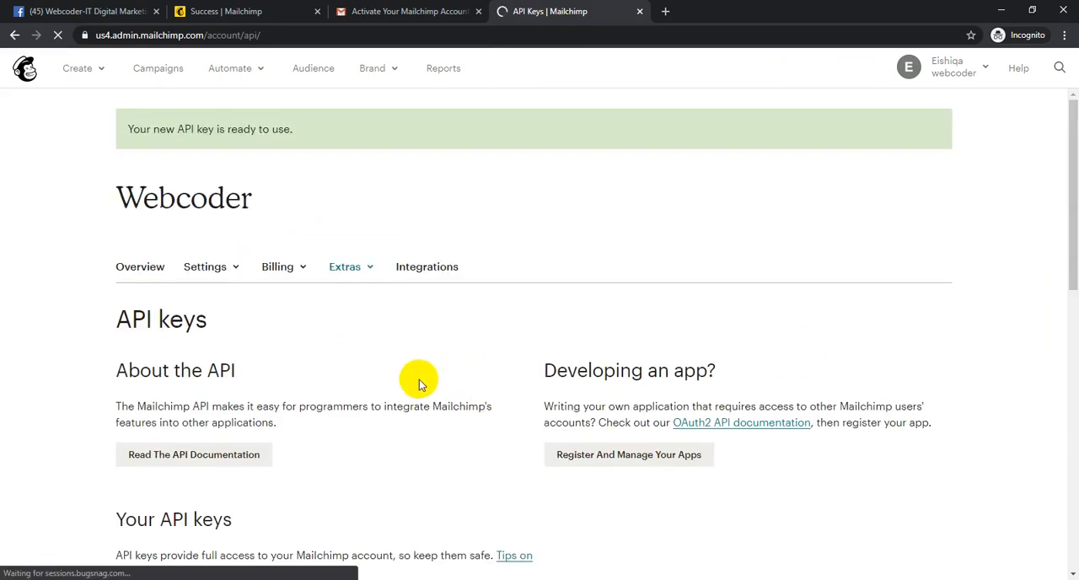
# - Select the newly created API key in the keys table and copy it
pyautogui.scroll(-5, 419, 379)
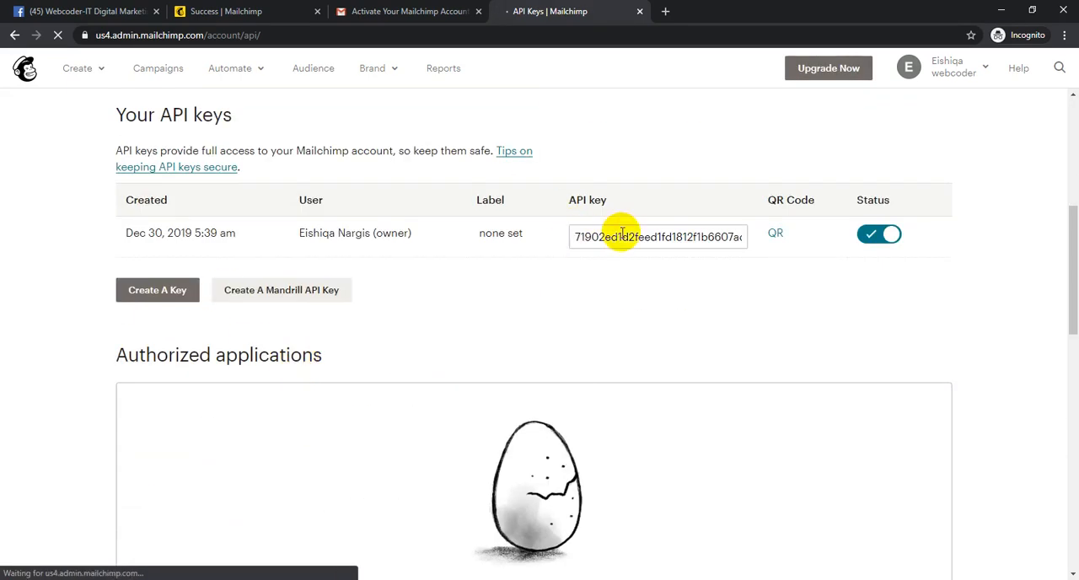
pyautogui.click(622, 232)
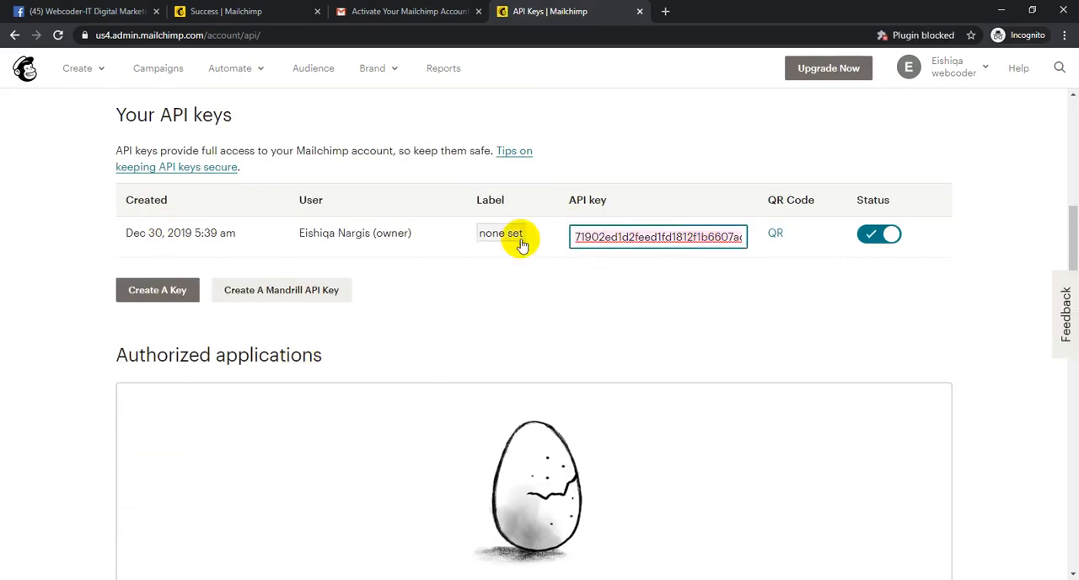
pyautogui.rightClick(636, 234)
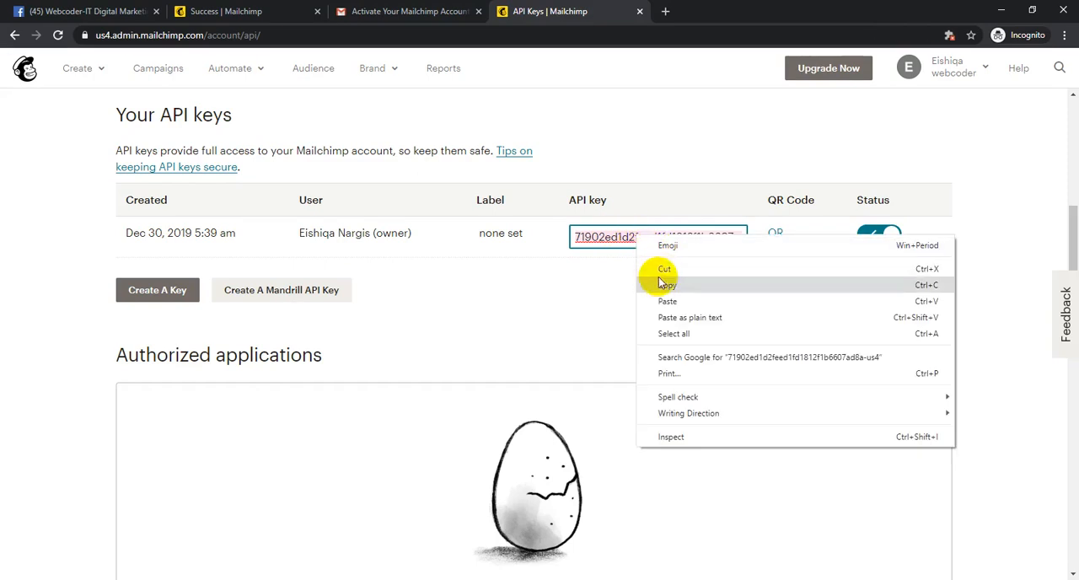
pyautogui.click(656, 279)
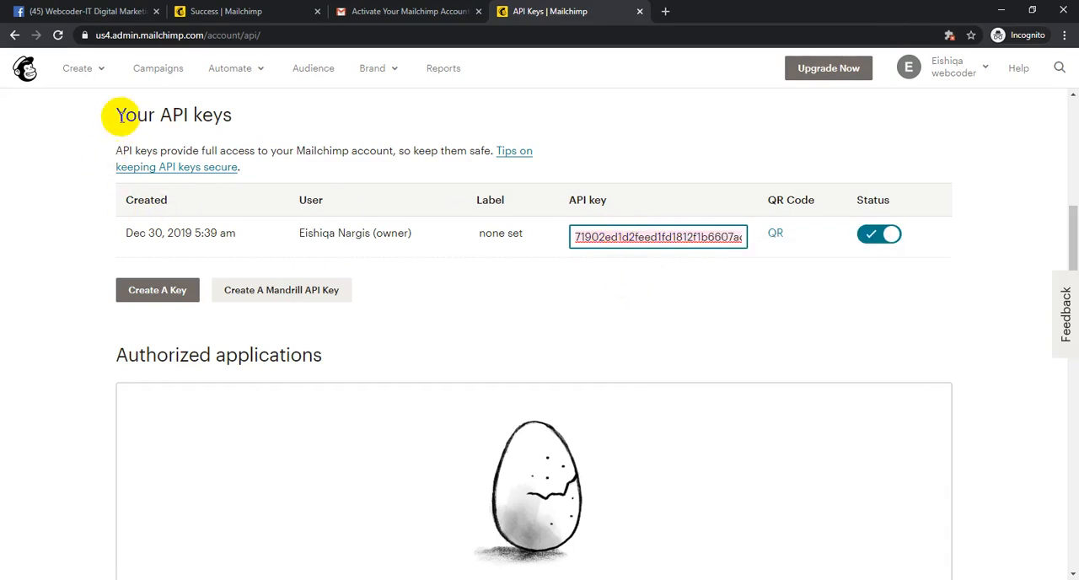
# - Highlight the "Your API keys" heading and copy the API key again
pyautogui.moveTo(113, 114); pyautogui.dragTo(270, 131)
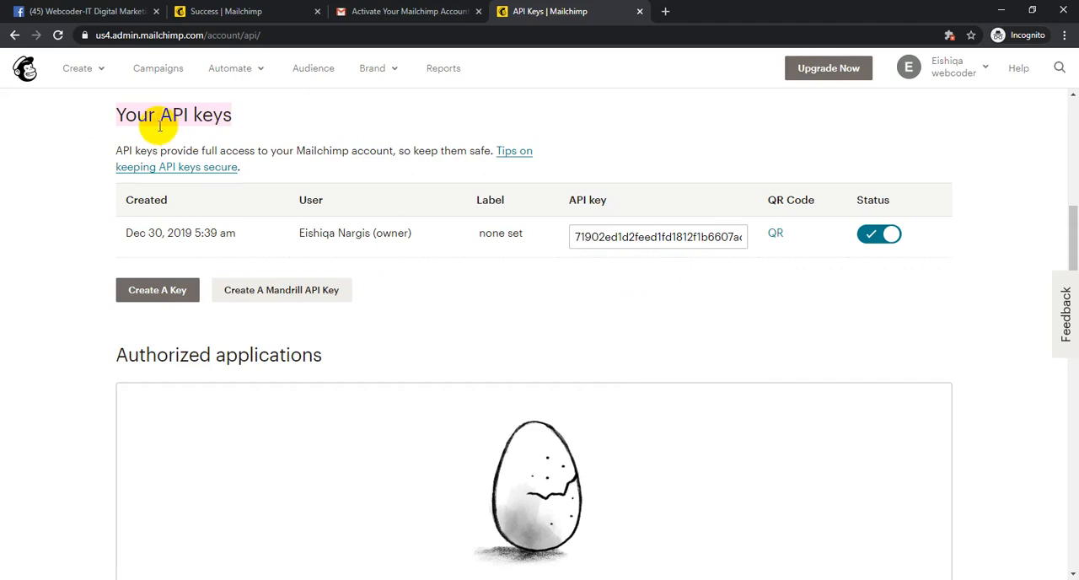
pyautogui.click(94, 124)
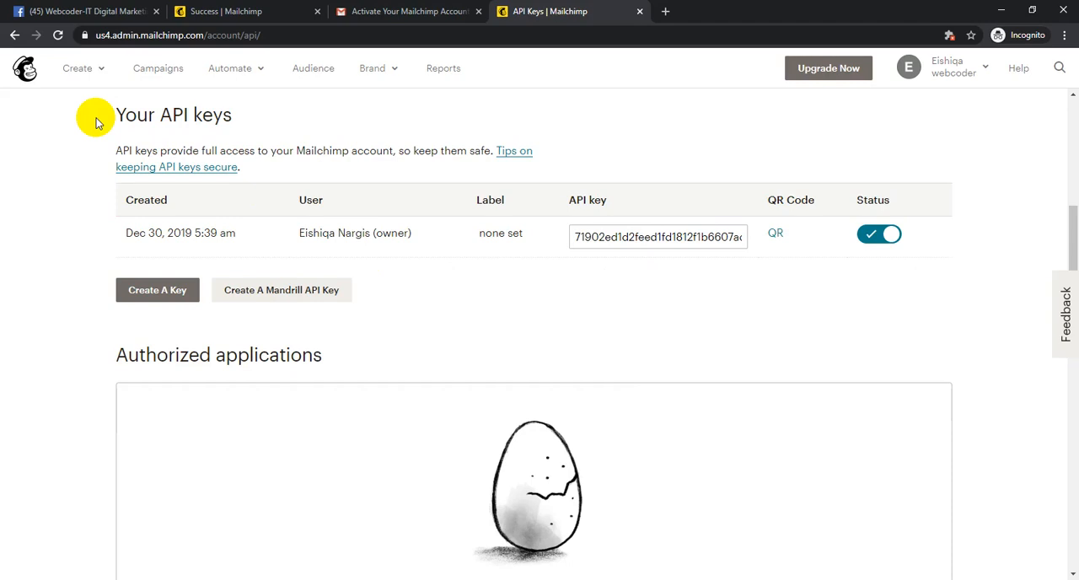
pyautogui.moveTo(107, 113); pyautogui.dragTo(237, 122)
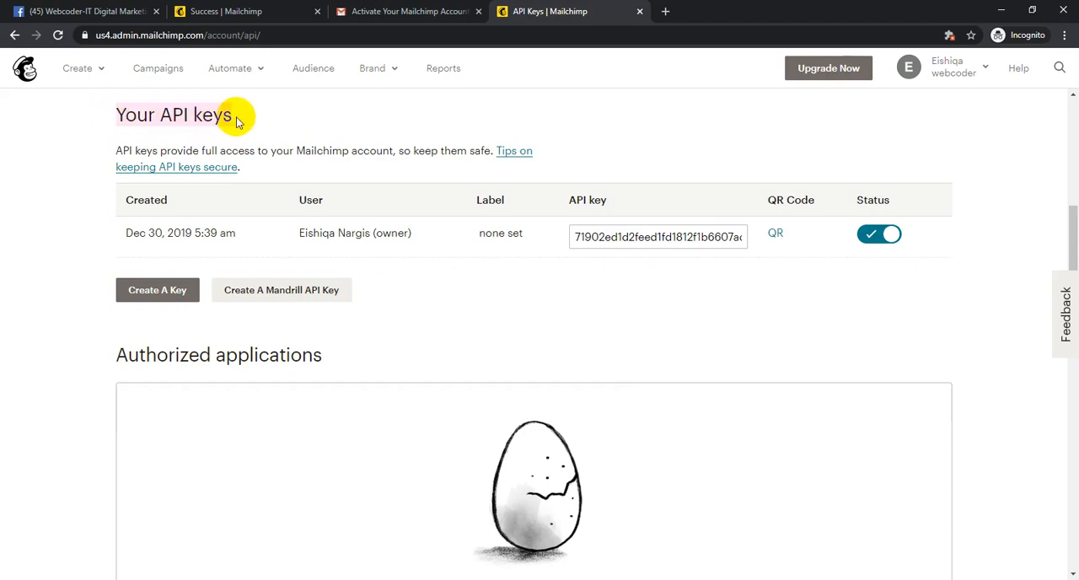
pyautogui.click(668, 238)
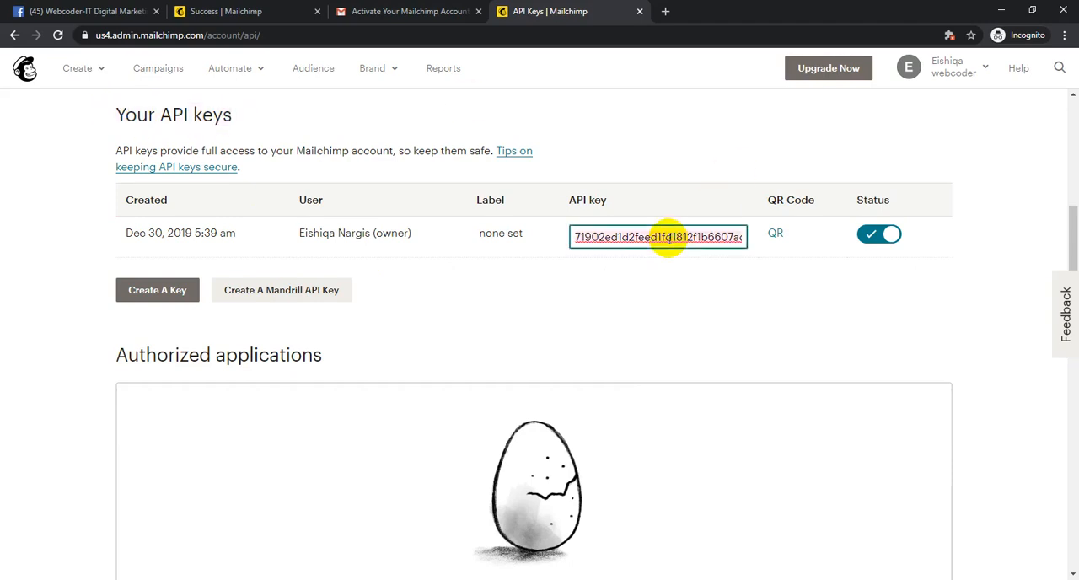
pyautogui.rightClick(668, 238)
pyautogui.click(697, 291)
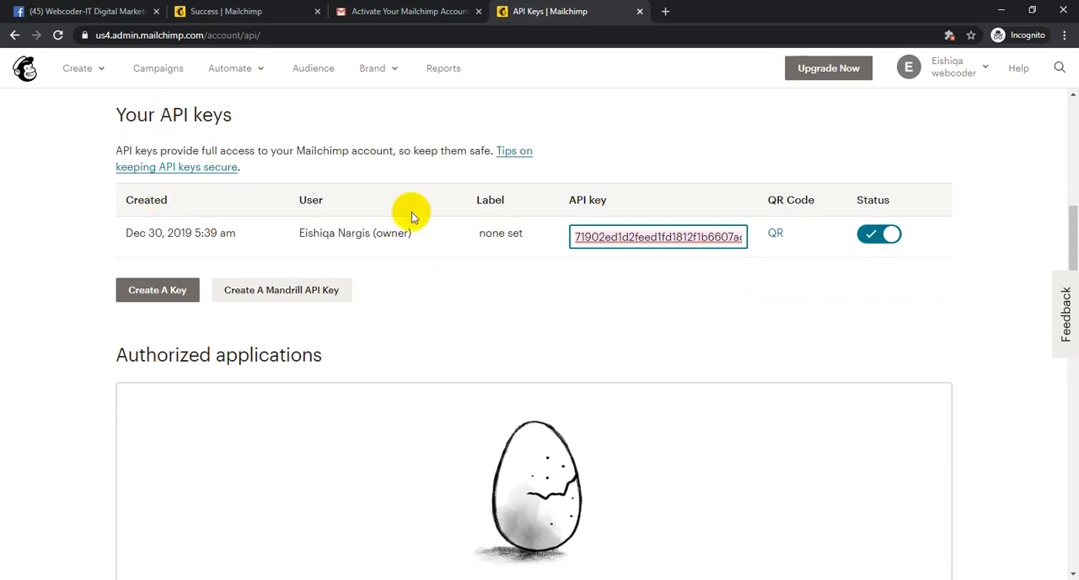
# - Point out the API keys section heading once more, recopy the key, and clear the selection
pyautogui.moveTo(109, 112); pyautogui.dragTo(260, 128)
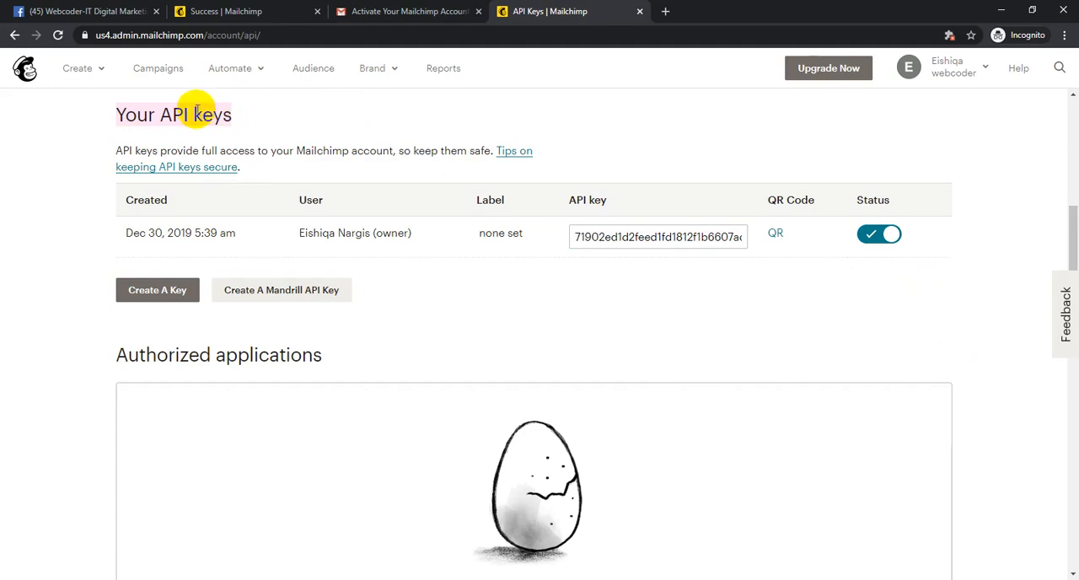
pyautogui.click(197, 113)
pyautogui.moveTo(105, 117); pyautogui.dragTo(251, 123)
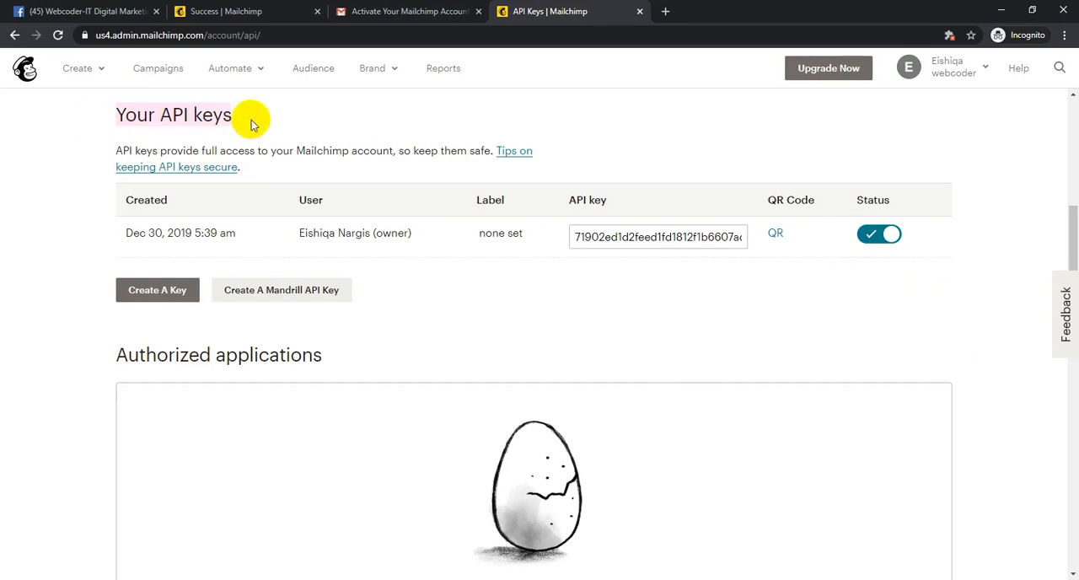
pyautogui.click(647, 236)
pyautogui.rightClick(666, 236)
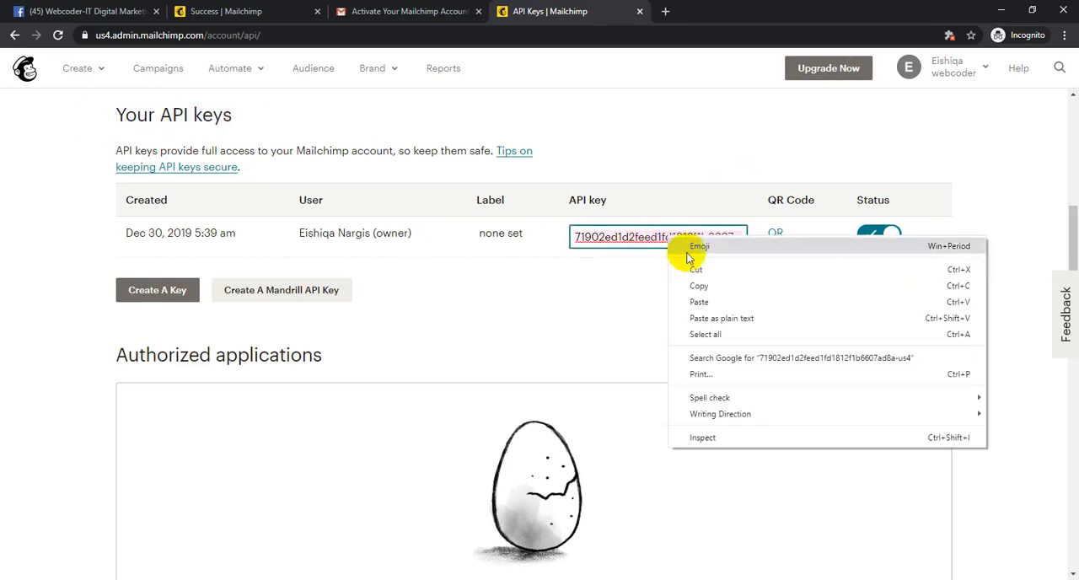
pyautogui.click(694, 282)
pyautogui.click(645, 285)
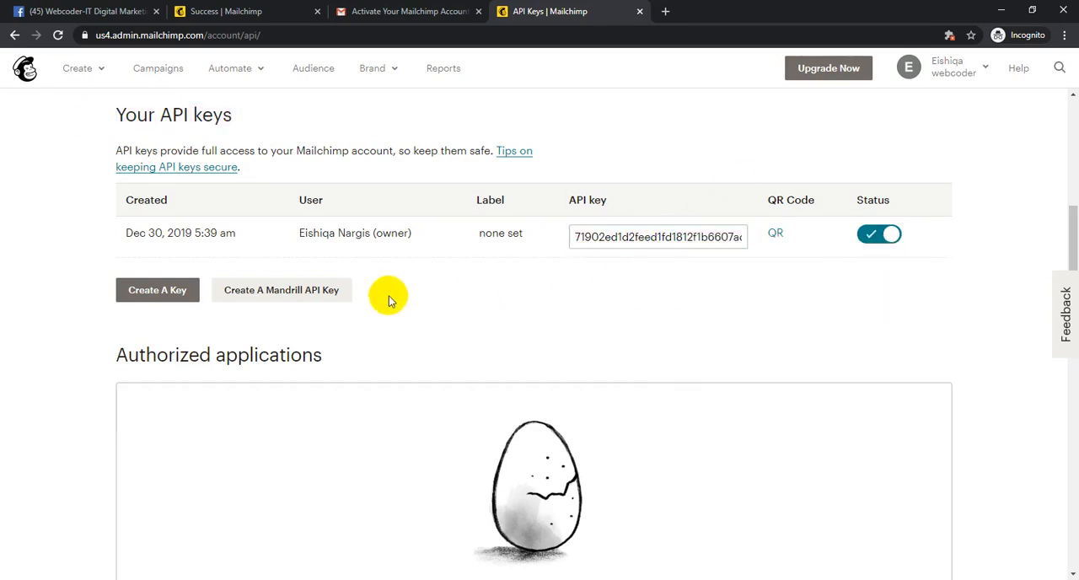
pyautogui.click(662, 237)
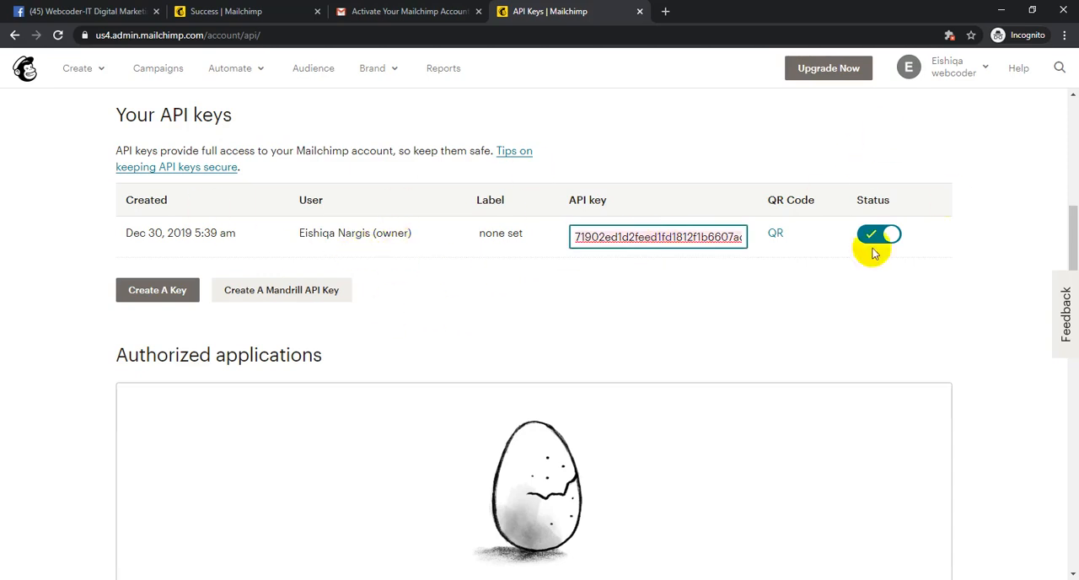
pyautogui.moveTo(94, 117); pyautogui.dragTo(257, 118)
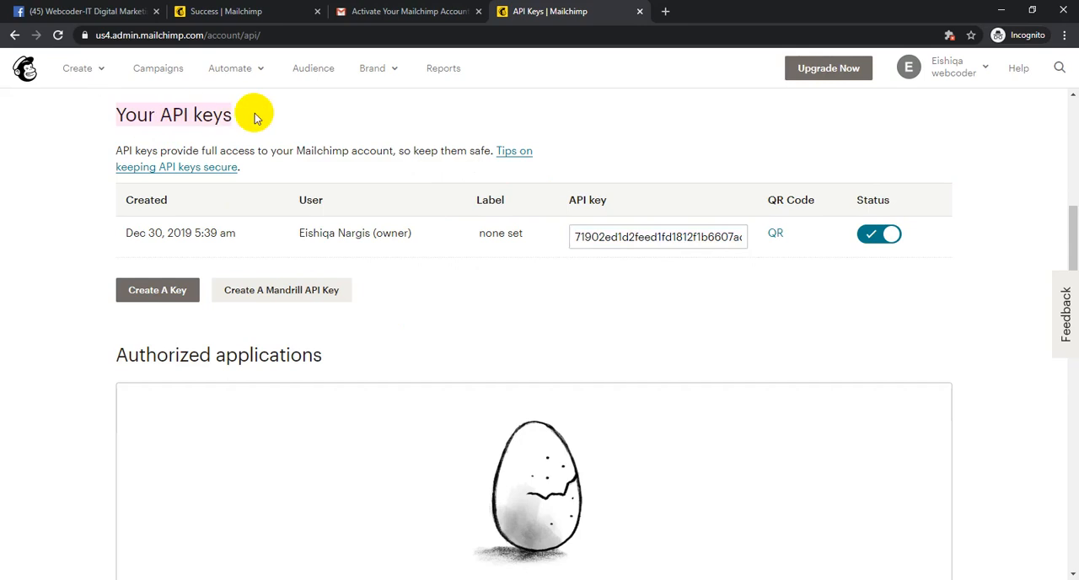
pyautogui.click(118, 127)
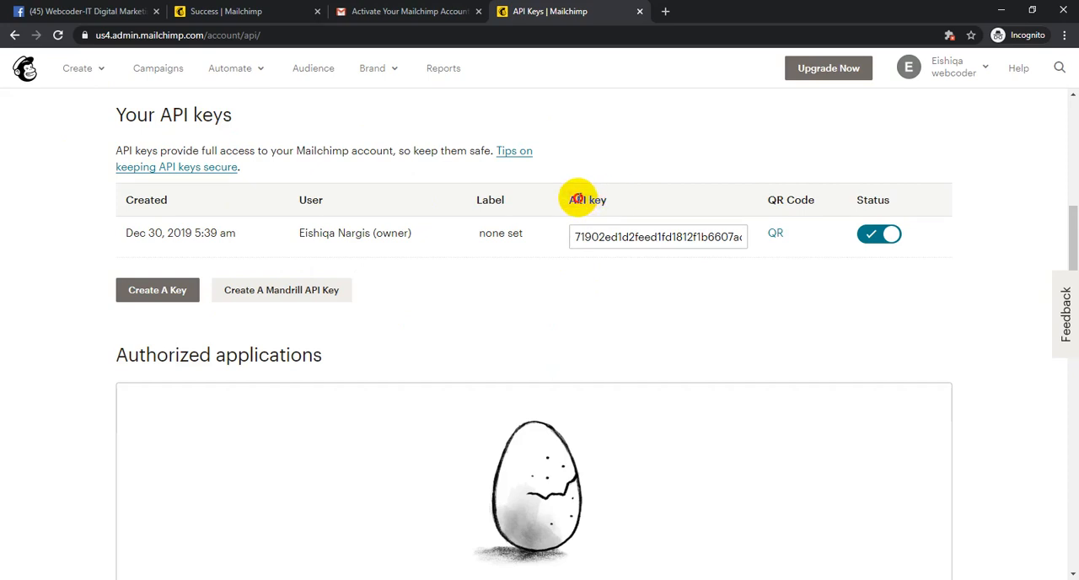
# - Search Google for "API" from the key column's header and highlight the words of its full name in the results
pyautogui.doubleClick(580, 199)
pyautogui.rightClick(581, 202)
pyautogui.click(617, 224)
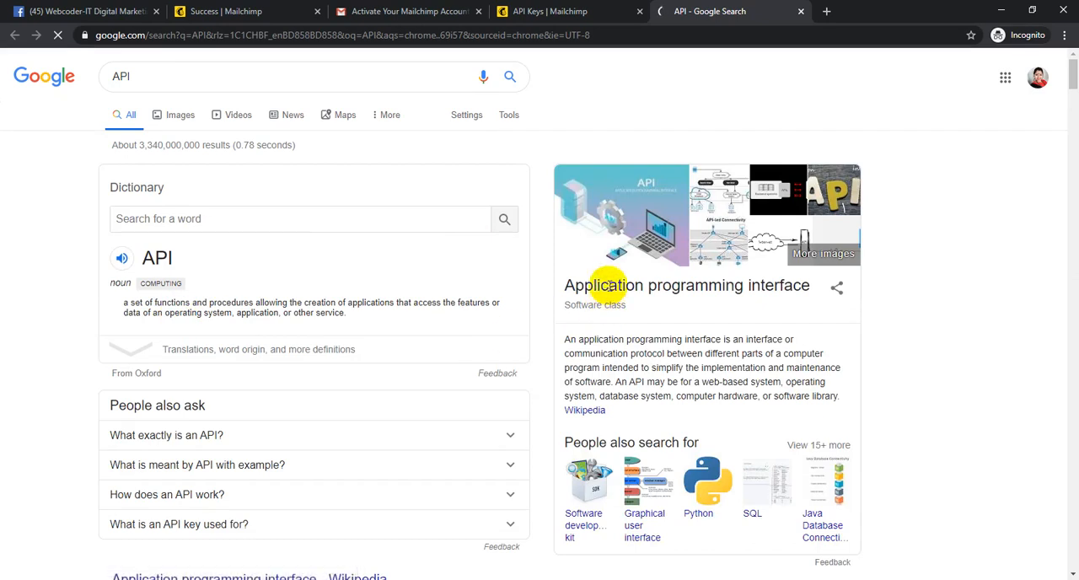
pyautogui.doubleClick(715, 285)
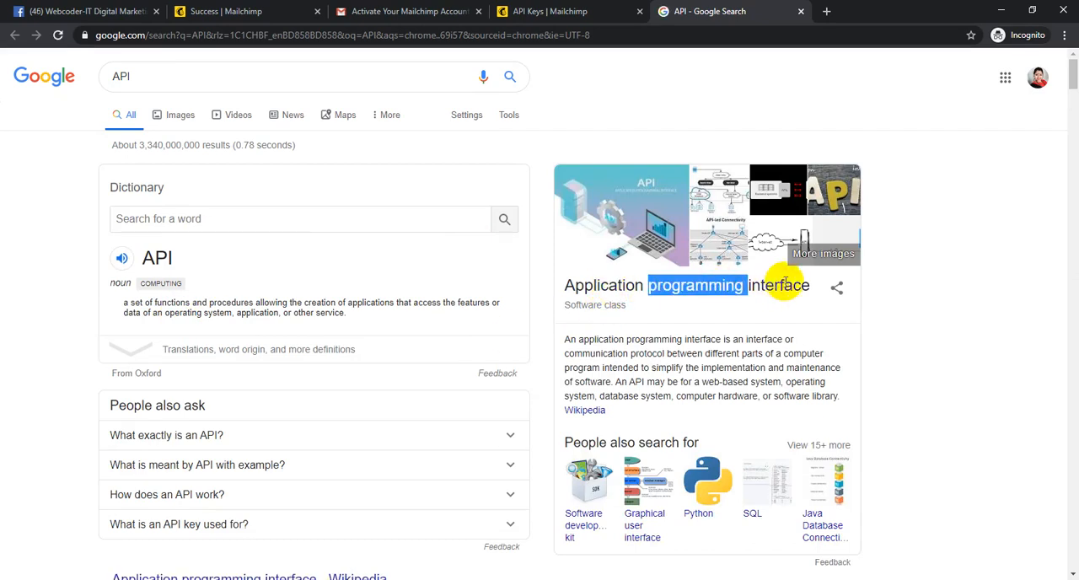
pyautogui.doubleClick(780, 285)
# - Return to the Mailchimp API Keys tab, open the account's profile page, and show the extras options
pyautogui.click(518, 7)
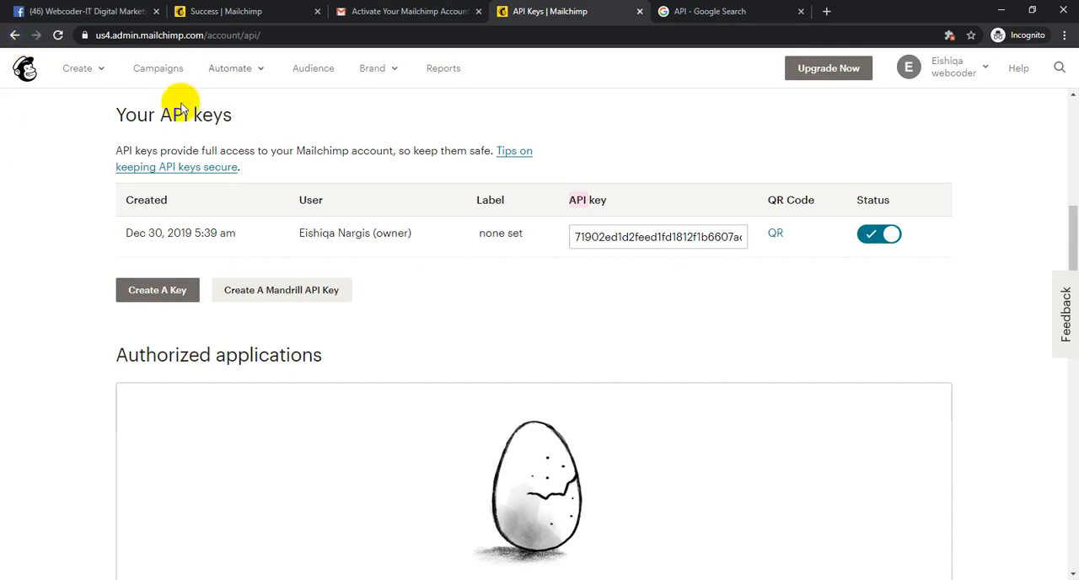
pyautogui.click(938, 74)
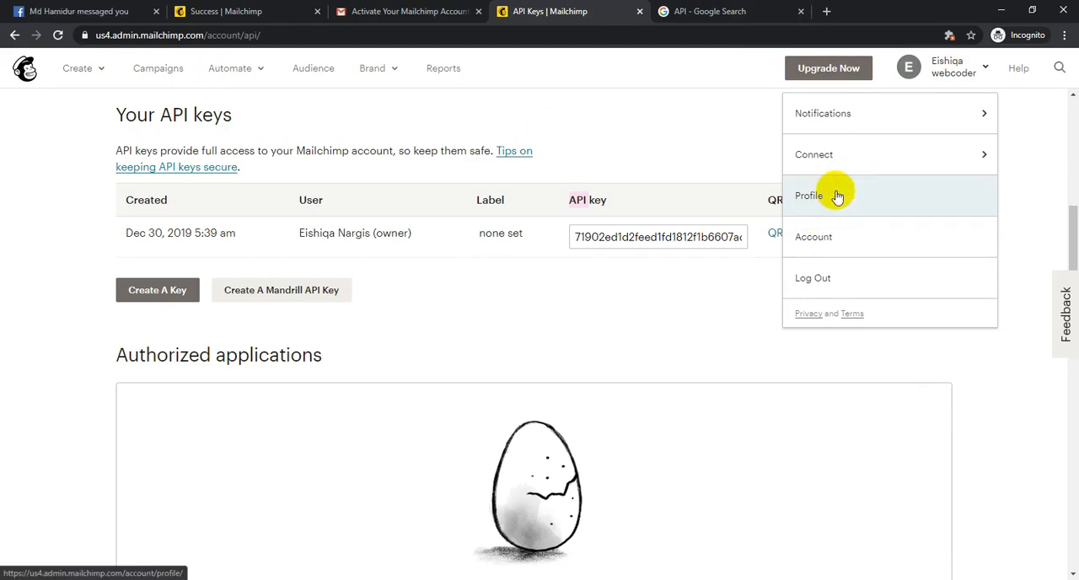
pyautogui.click(858, 193)
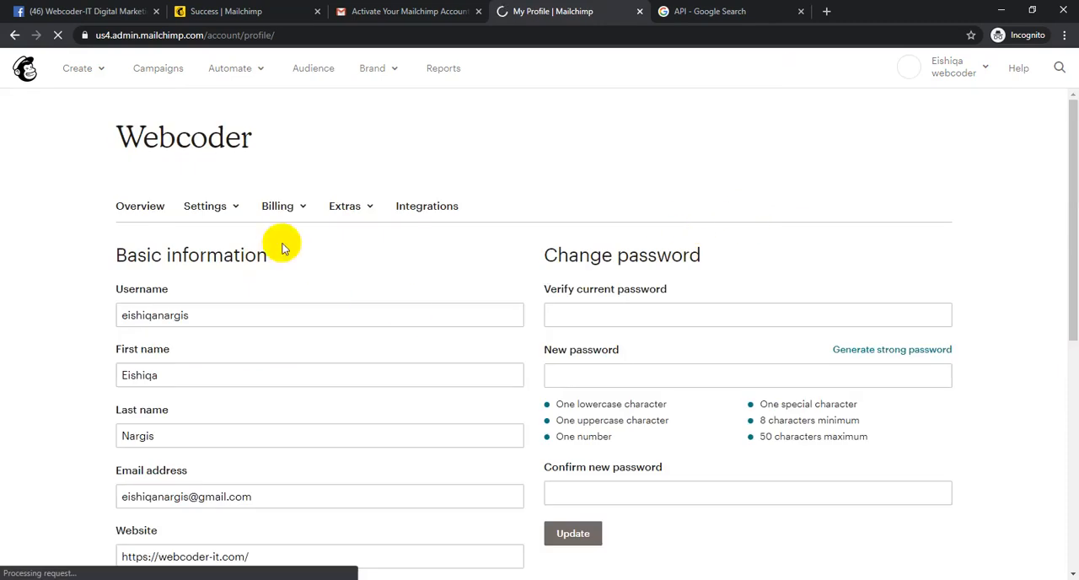
pyautogui.click(342, 211)
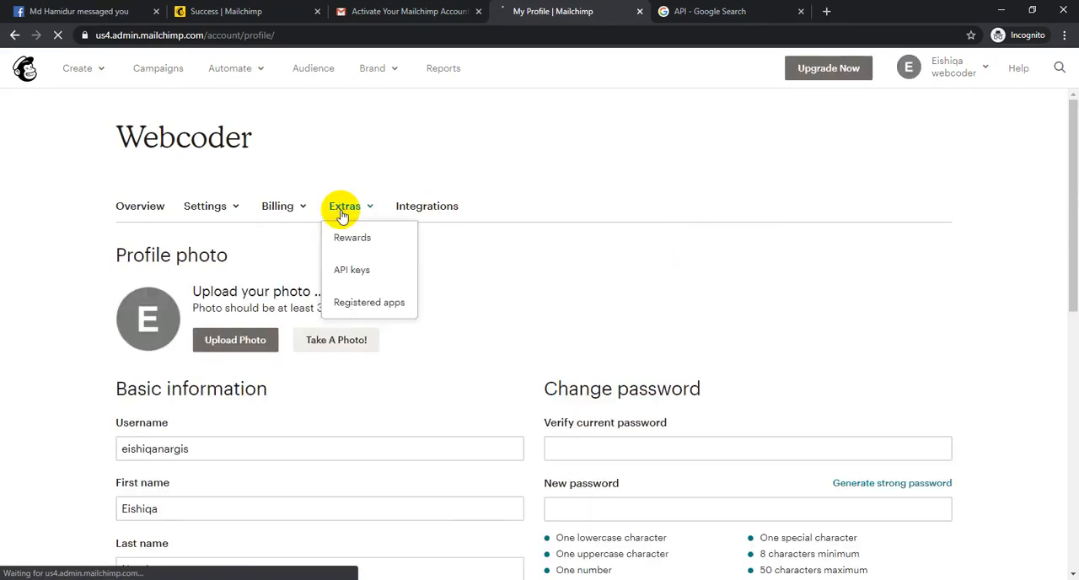
pyautogui.click(342, 212)
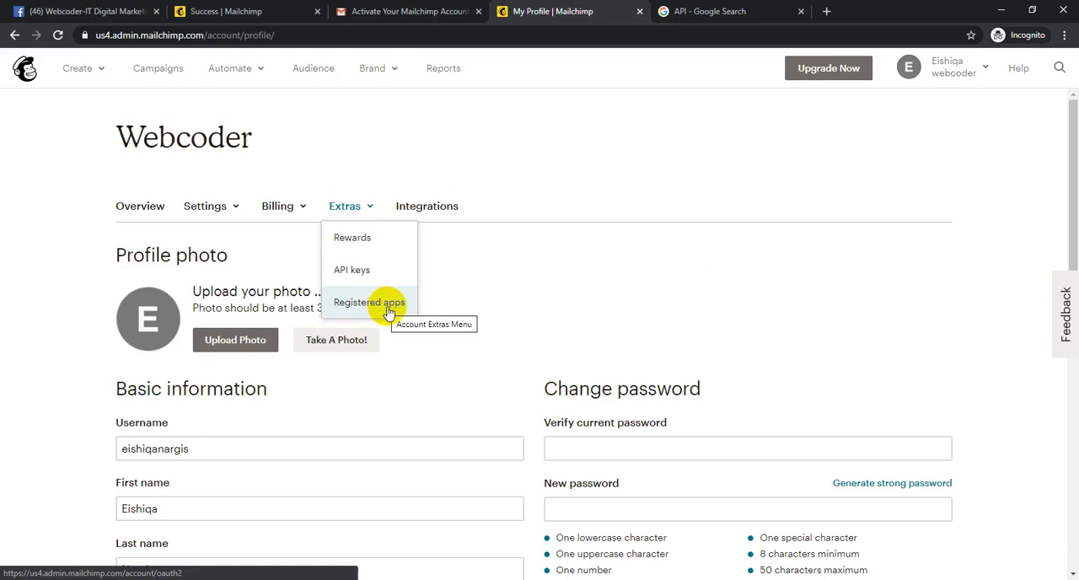
# - Open the Integrations page, look through the services offered, and go to the account overview
pyautogui.click(388, 312)
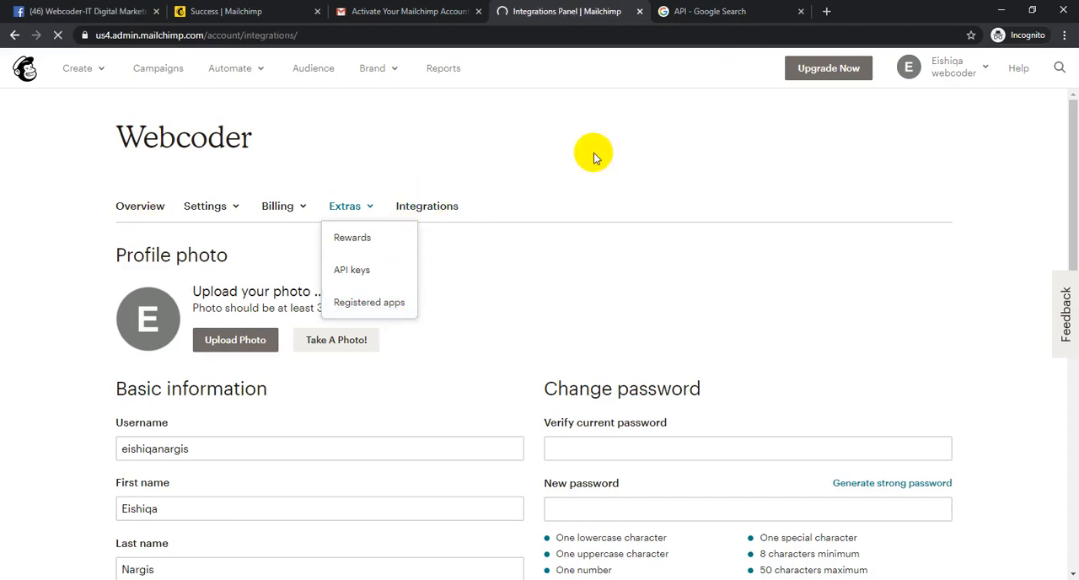
pyautogui.scroll(-3, 226, 293)
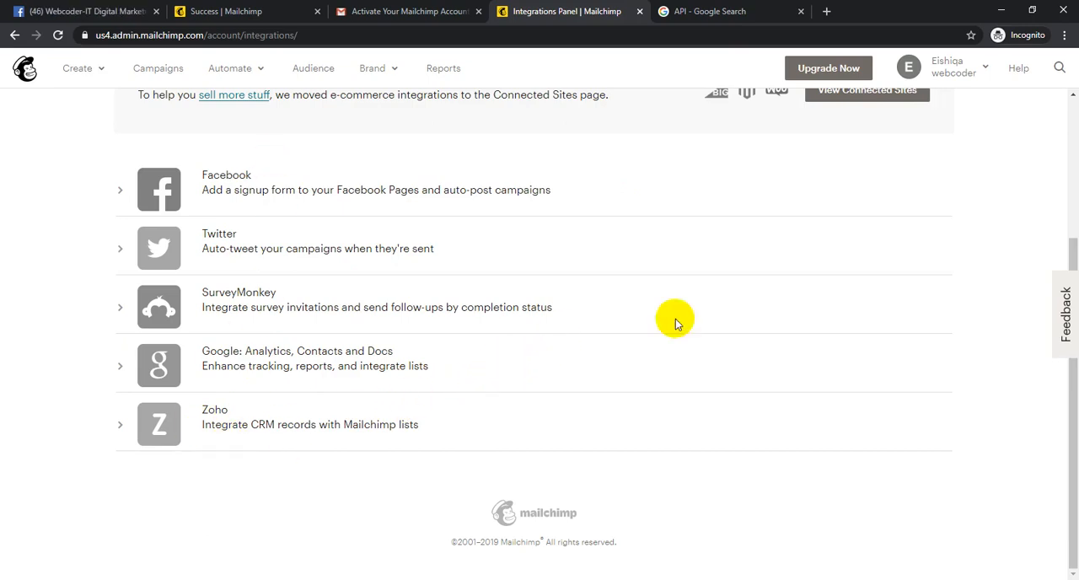
pyautogui.scroll(3, 691, 320)
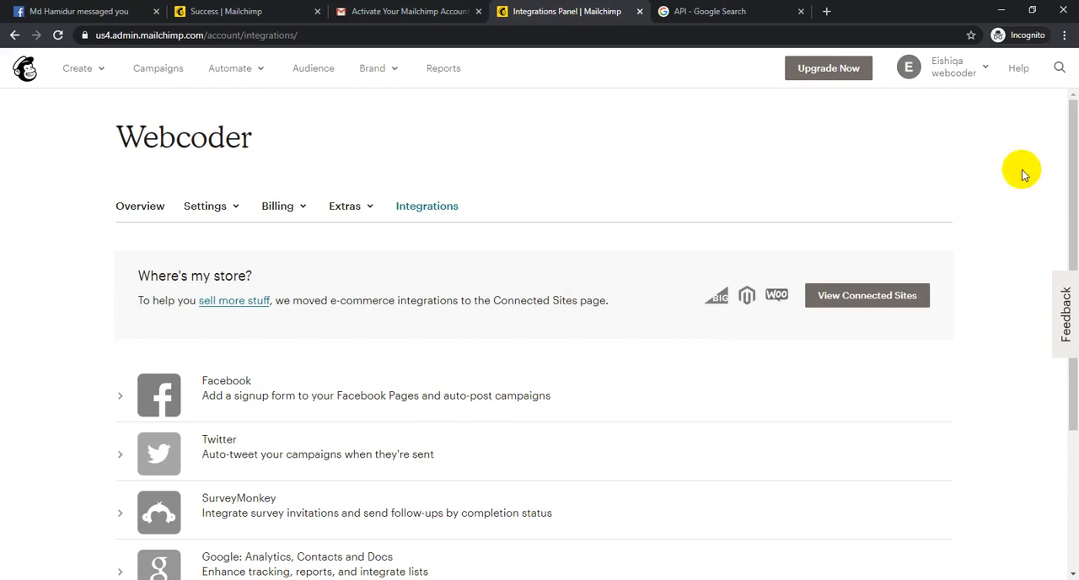
pyautogui.click(961, 72)
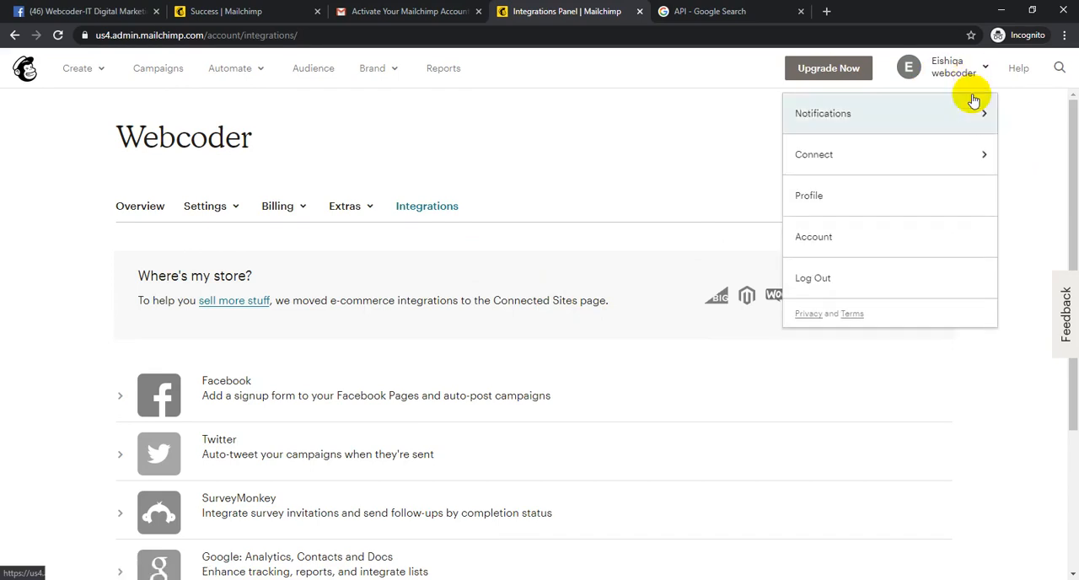
pyautogui.click(852, 242)
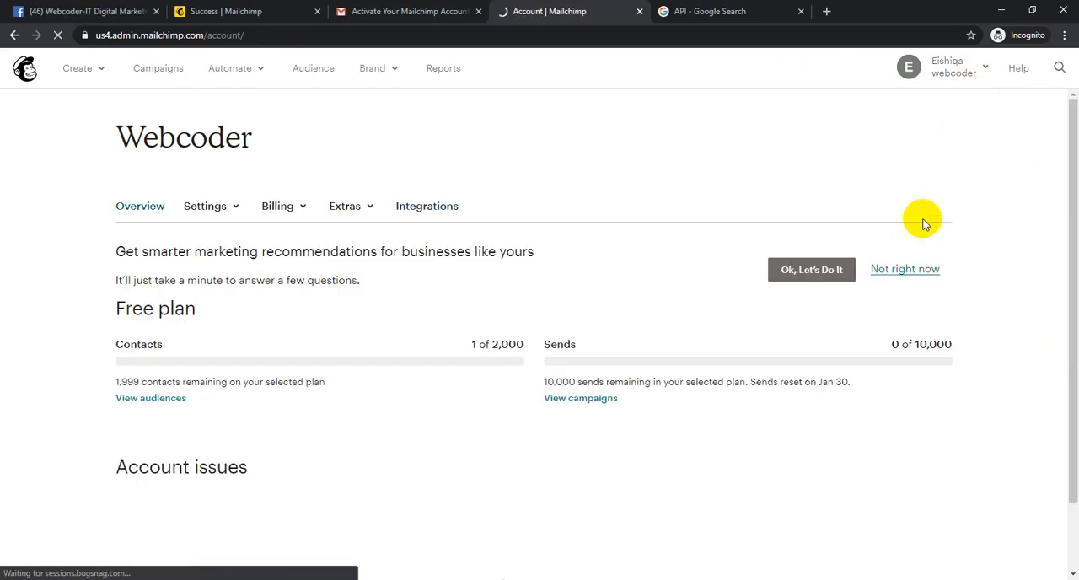
# - Highlight the Free plan heading and the contacts and sends allowances on the account overview, and clear the selection
pyautogui.moveTo(121, 318); pyautogui.dragTo(252, 323)
pyautogui.click(252, 322)
pyautogui.moveTo(102, 326); pyautogui.dragTo(224, 318)
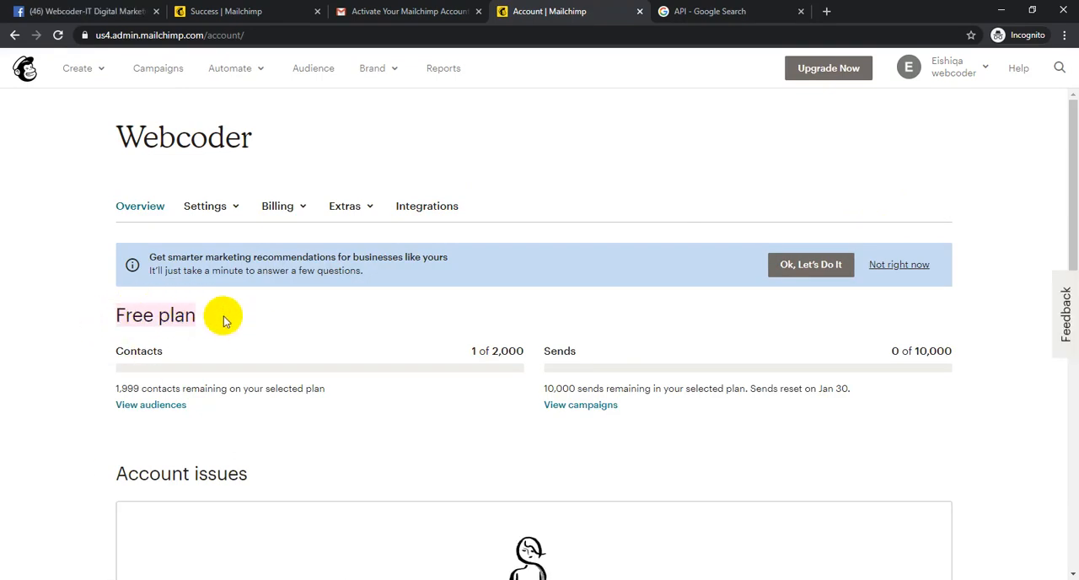
pyautogui.click(230, 319)
pyautogui.moveTo(475, 351); pyautogui.dragTo(976, 390)
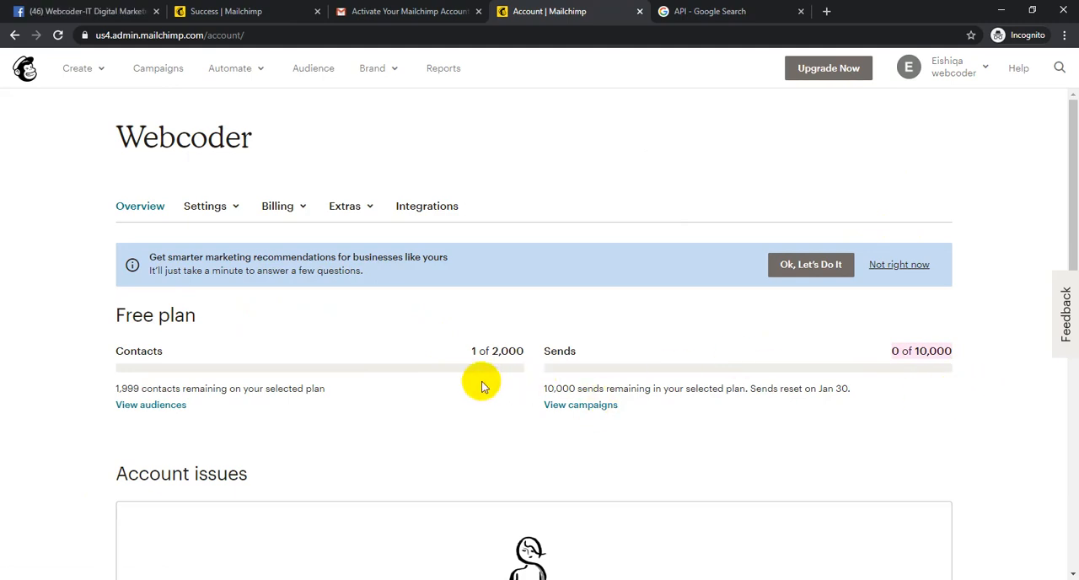
pyautogui.moveTo(479, 346); pyautogui.dragTo(526, 347)
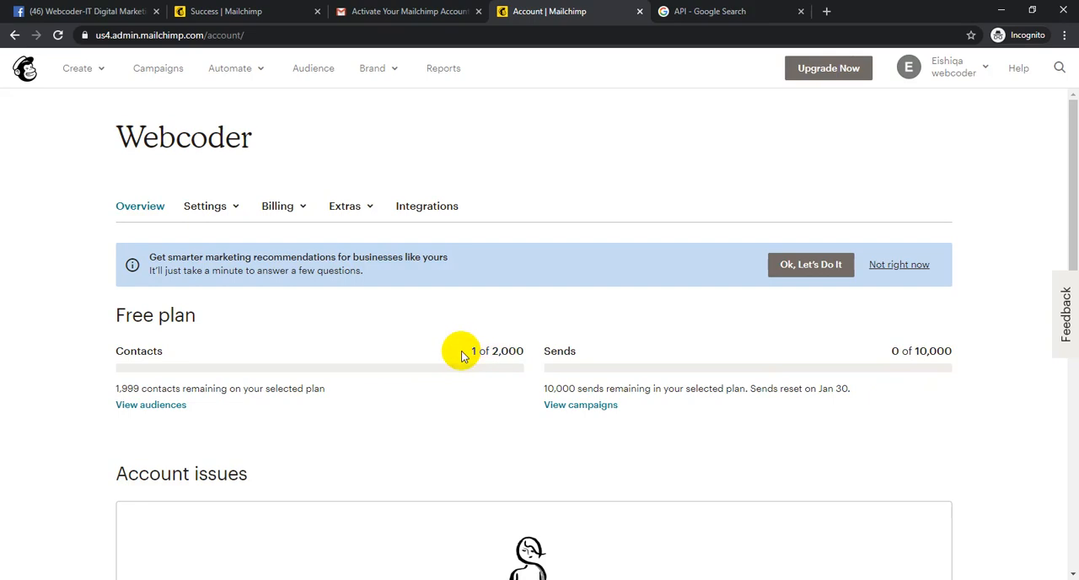
pyautogui.moveTo(461, 356); pyautogui.dragTo(611, 364)
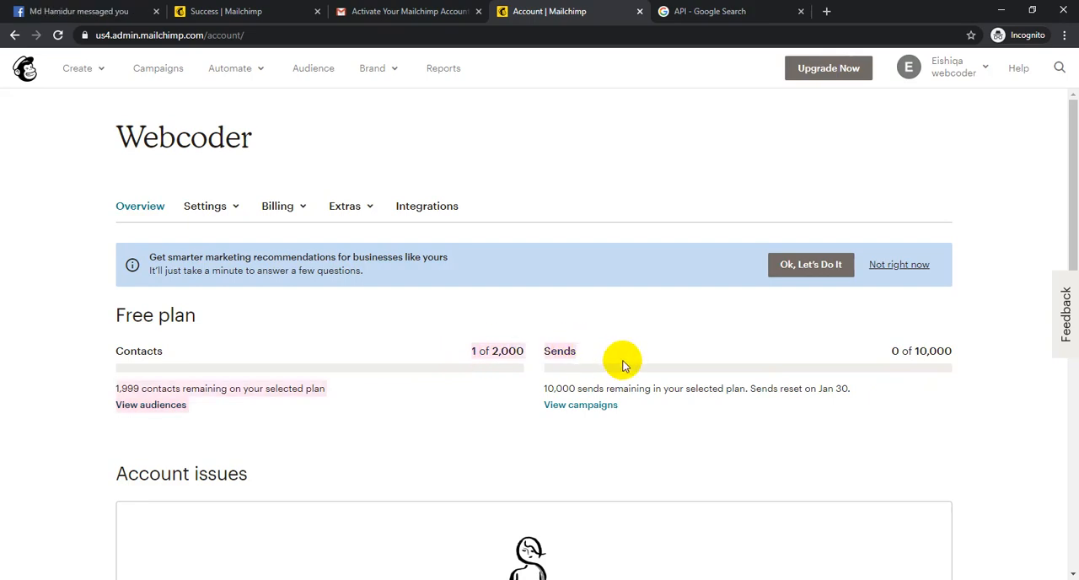
pyautogui.click(270, 402)
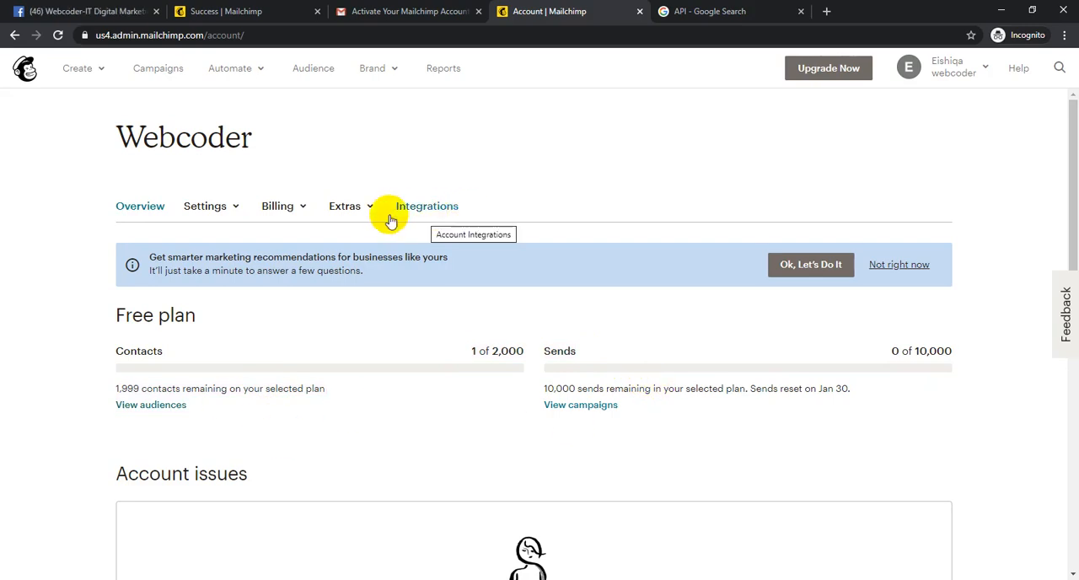
pyautogui.click(347, 207)
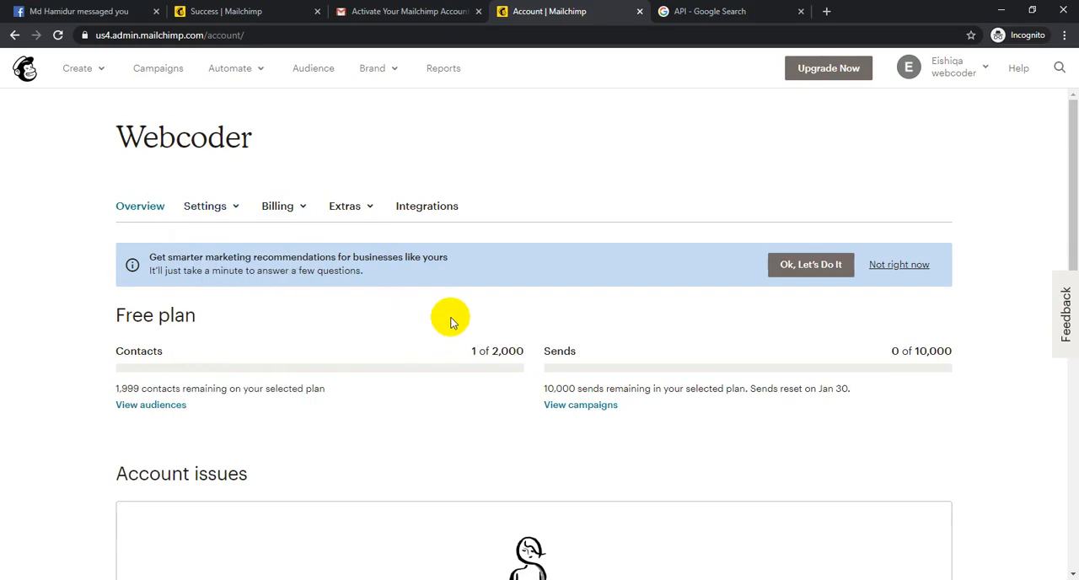
pyautogui.click(960, 74)
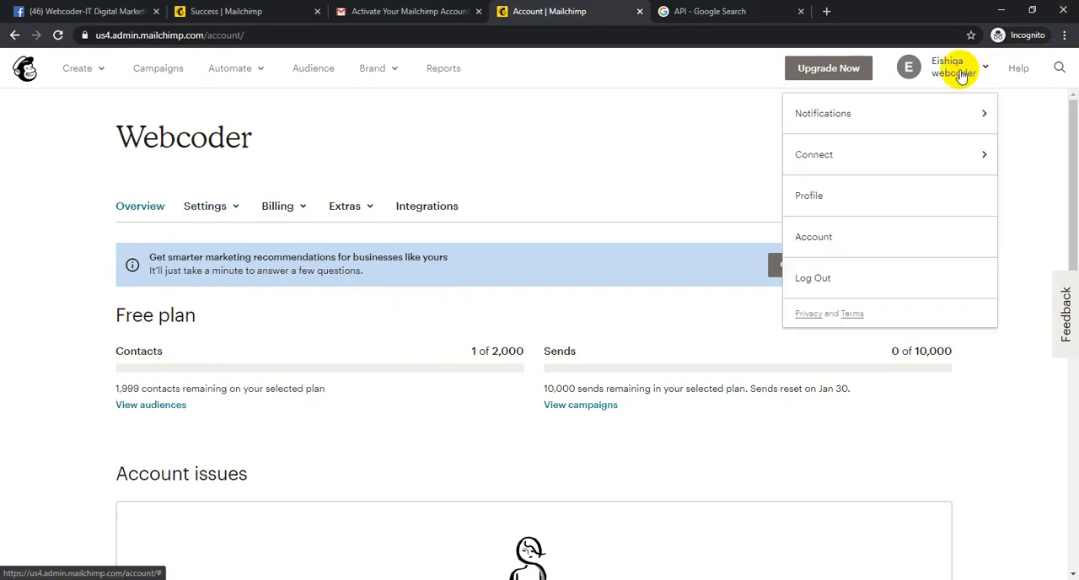
pyautogui.click(885, 66)
# - Open the Reports page, look through the campaign reports section, and show the brand options
pyautogui.click(446, 71)
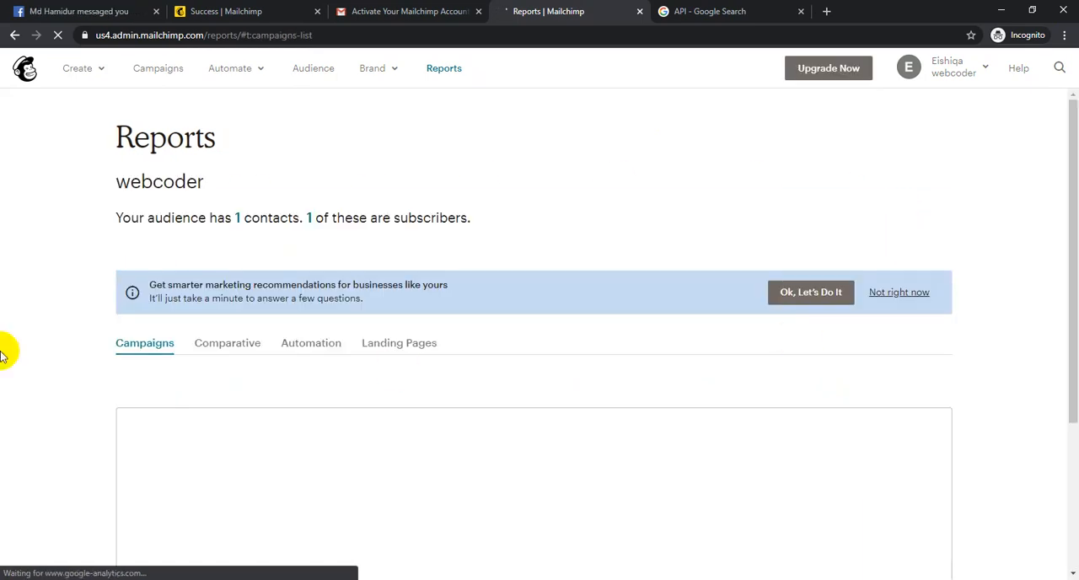
pyautogui.scroll(-3, 289, 341)
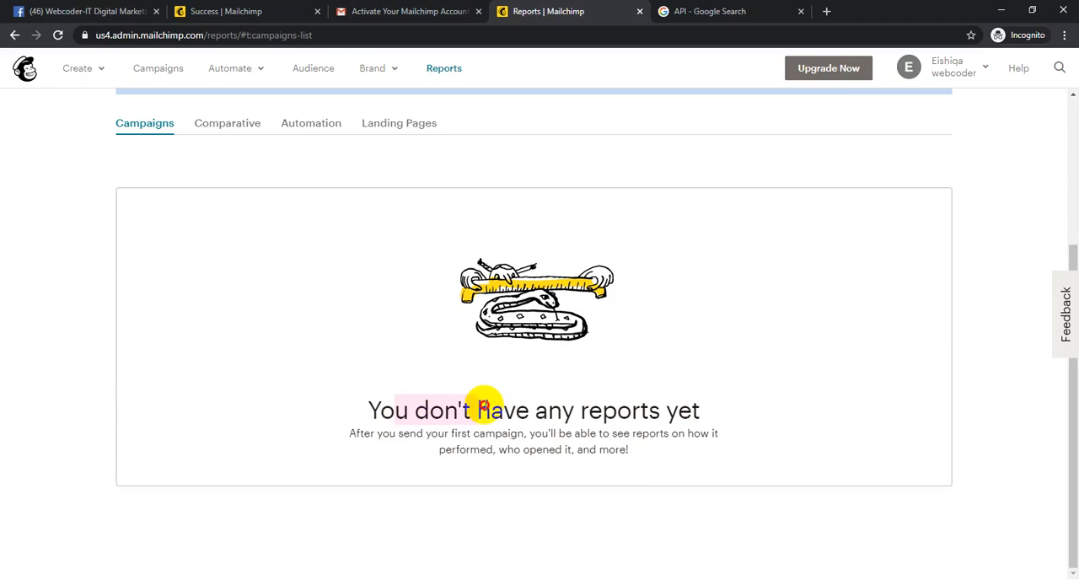
pyautogui.scroll(3, 704, 405)
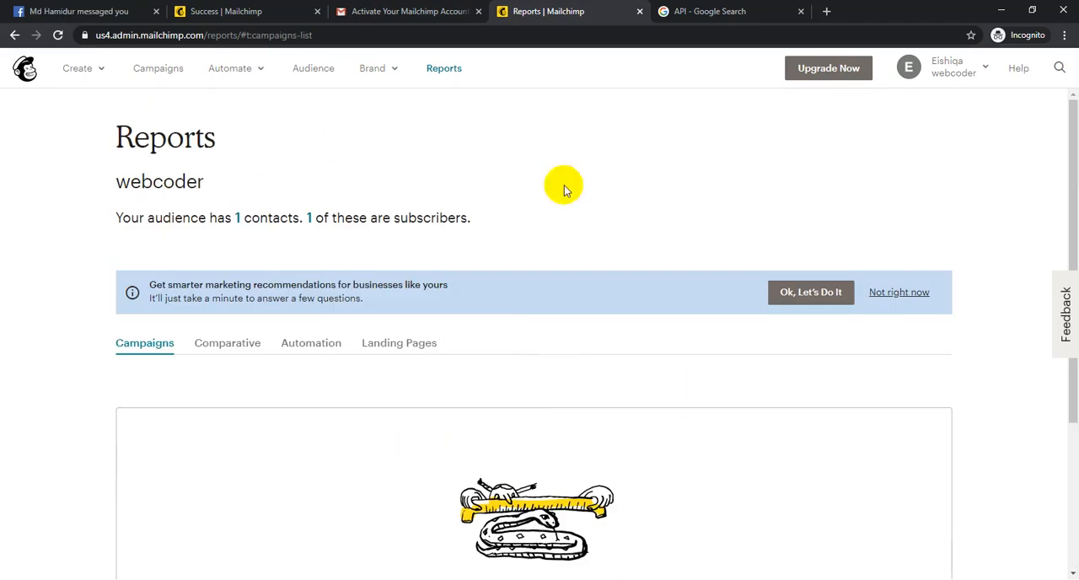
pyautogui.click(379, 69)
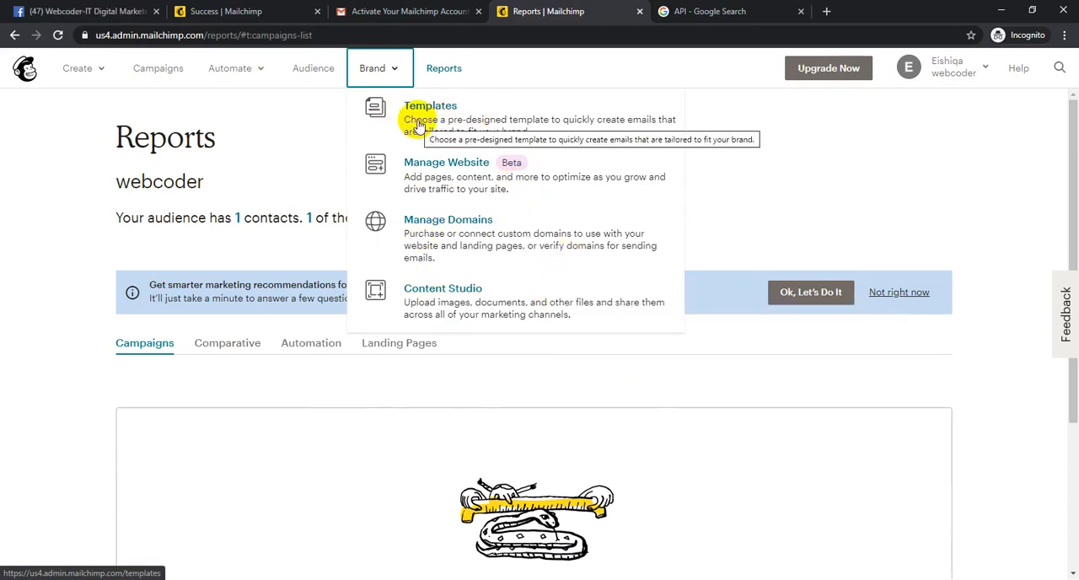
# - Switch to the Gmail inbox, view the Pureit Bangladesh ad among the promotions, and return to the list
pyautogui.click(393, 18)
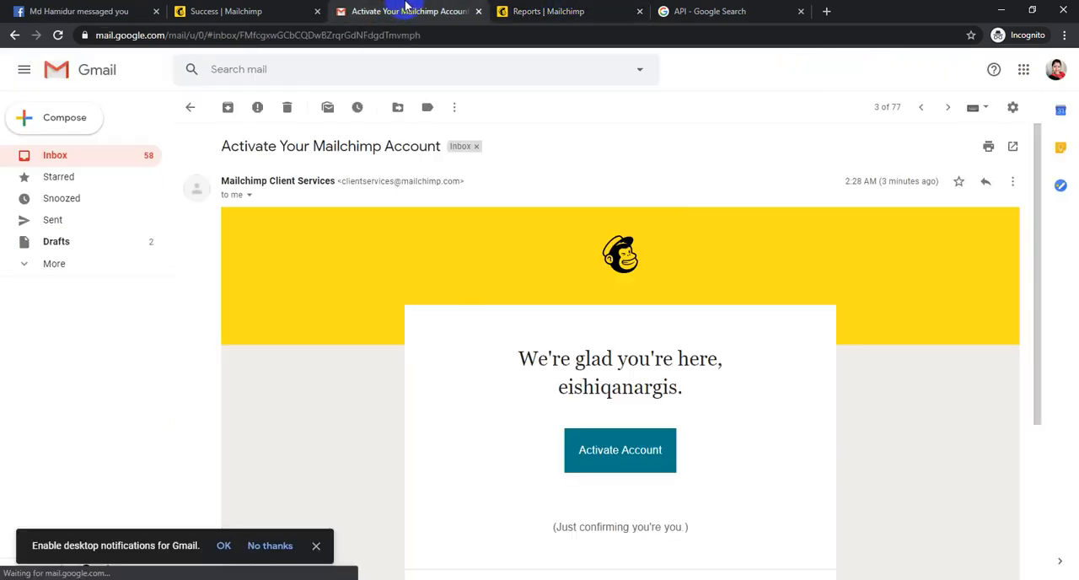
pyautogui.click(192, 108)
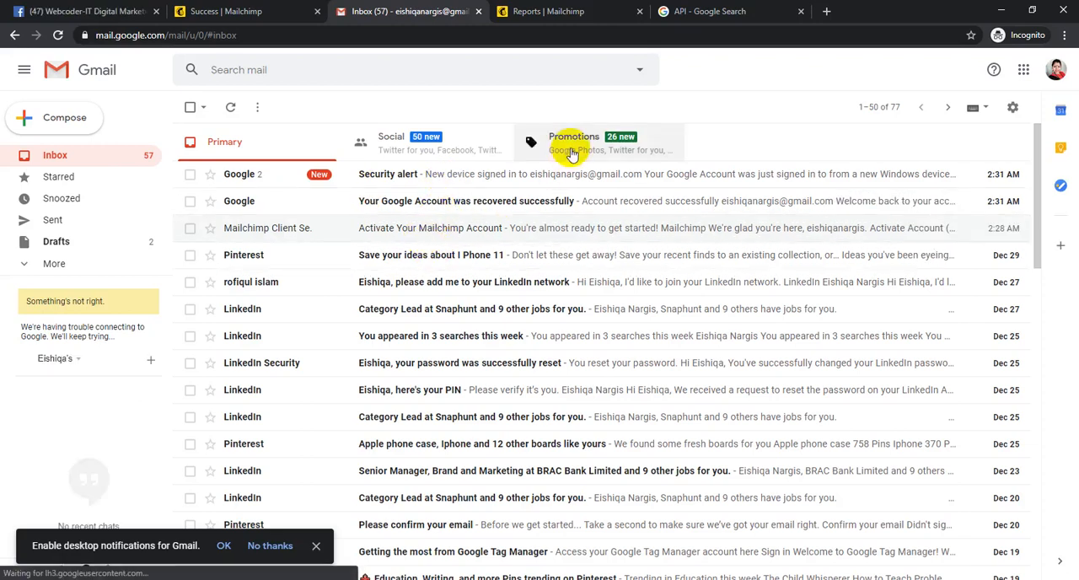
pyautogui.click(612, 169)
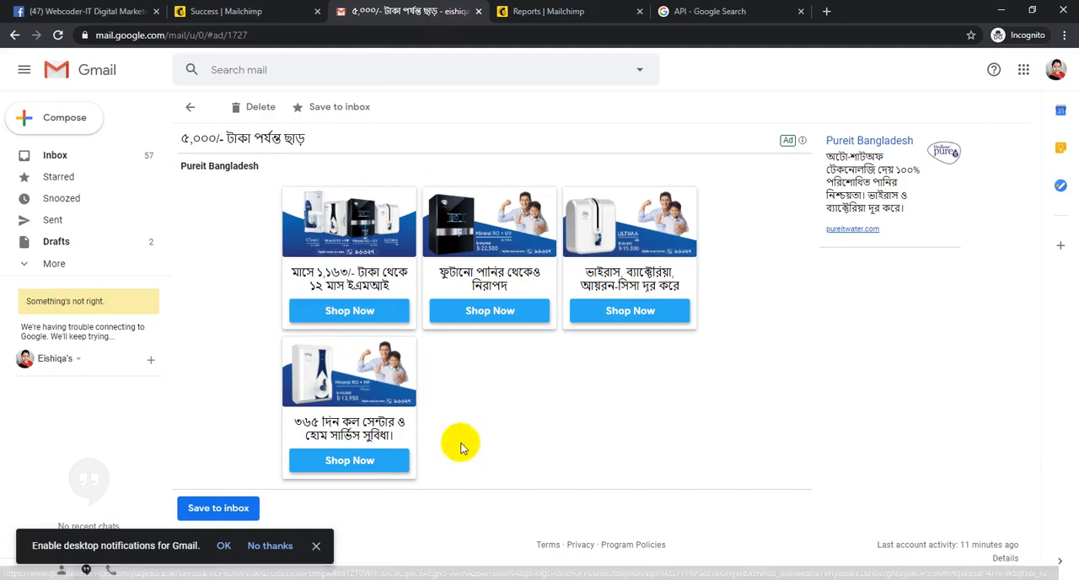
pyautogui.click(191, 108)
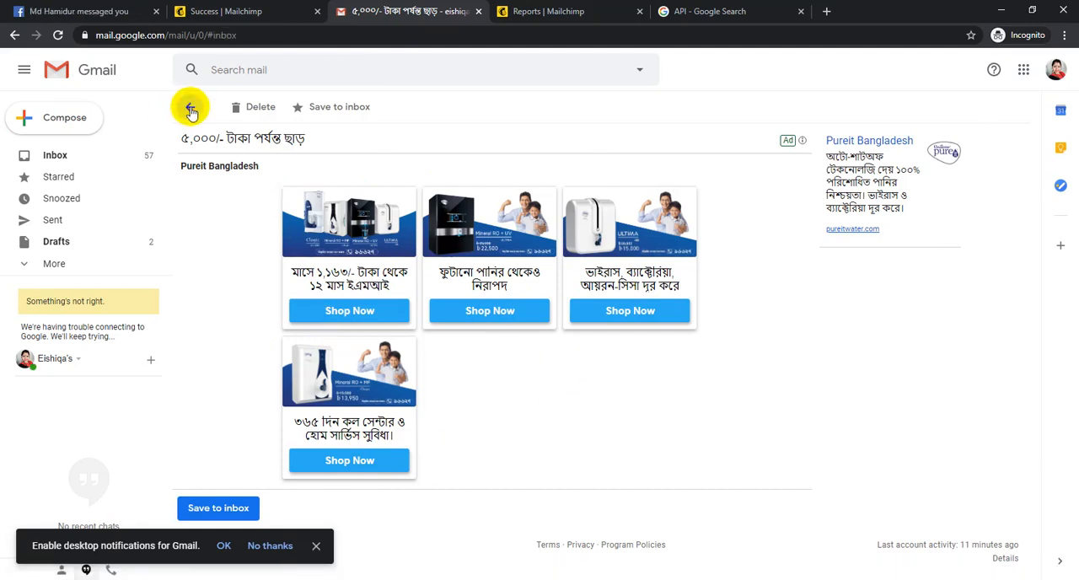
# - View the Donate Vaseline ad and the Google Photos promotional email, returning to the promotions list after each
pyautogui.click(413, 198)
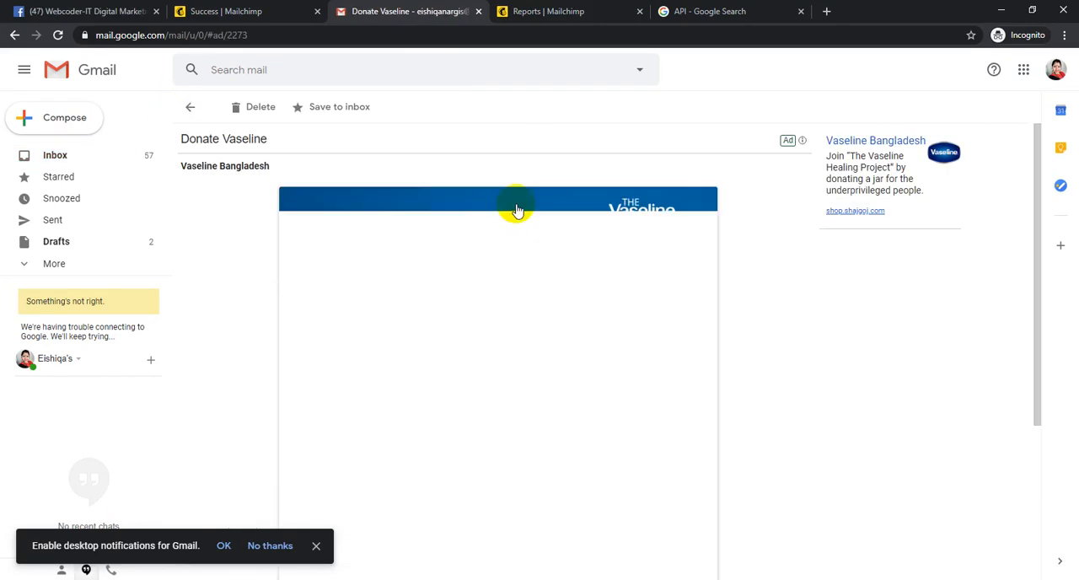
pyautogui.scroll(-2, 461, 219)
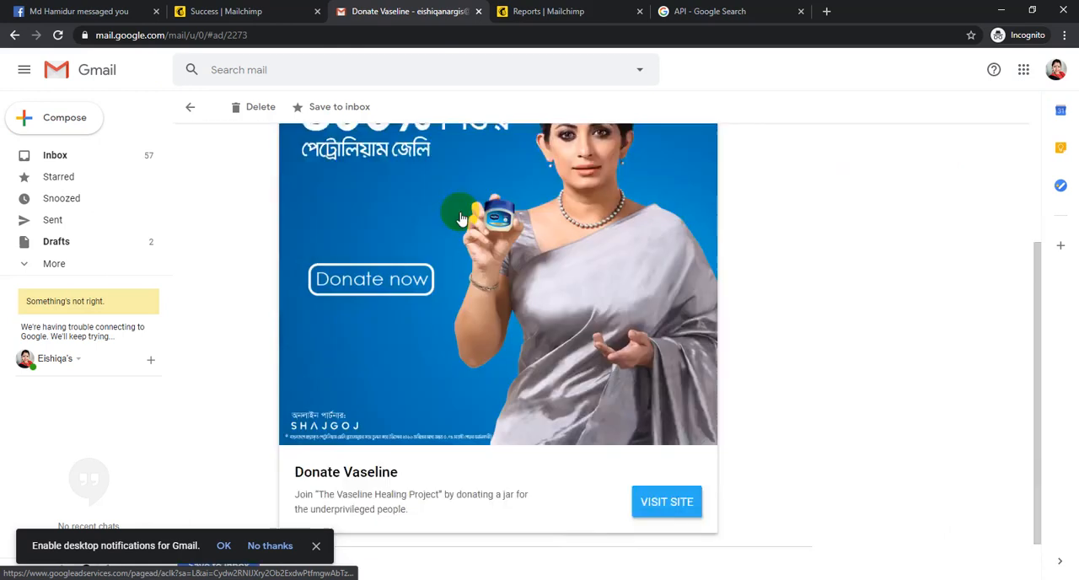
pyautogui.scroll(-2, 461, 220)
pyautogui.click(191, 107)
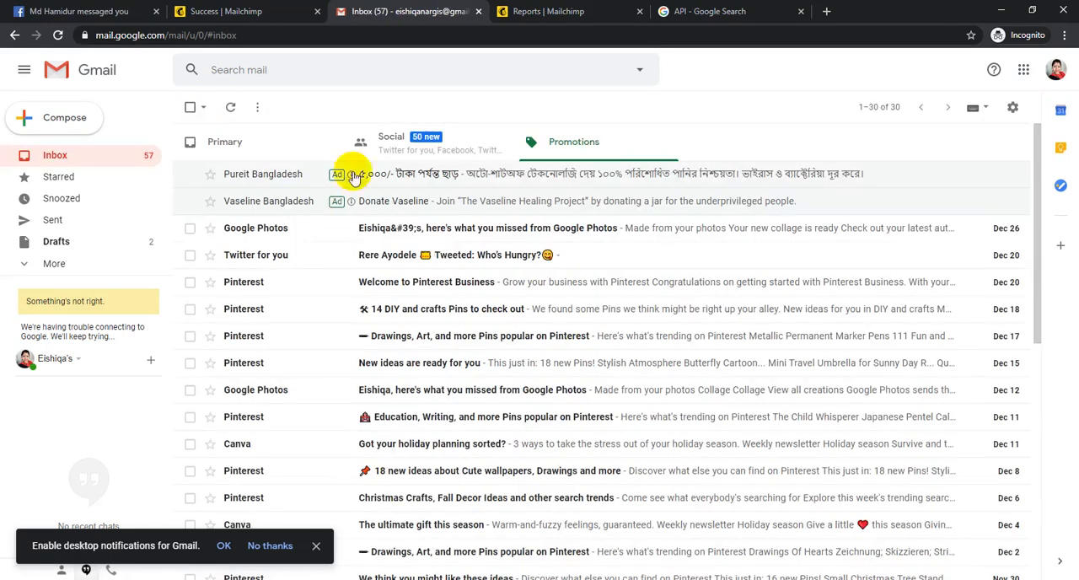
pyautogui.click(533, 240)
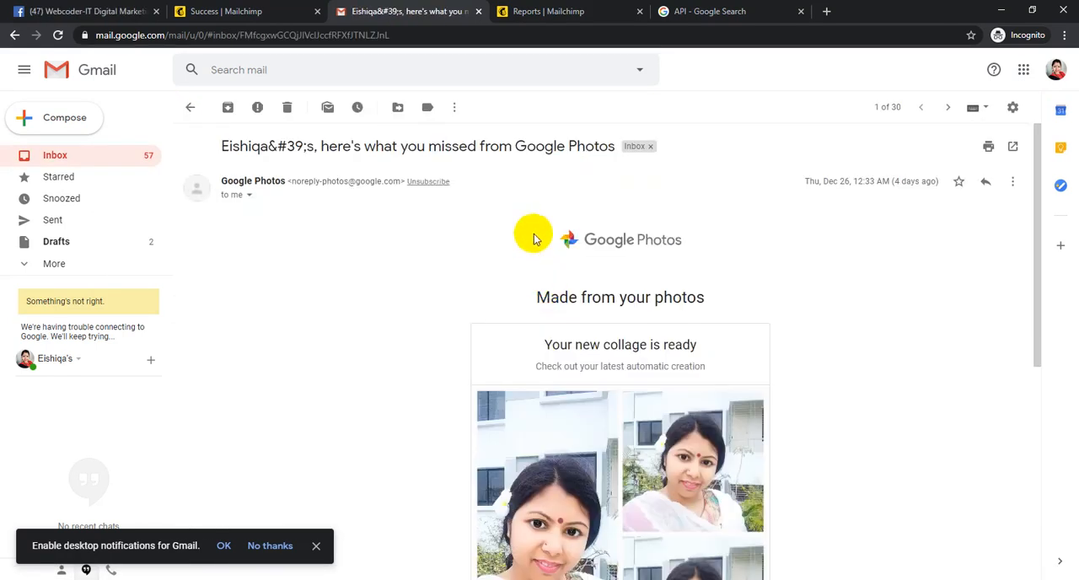
pyautogui.click(189, 109)
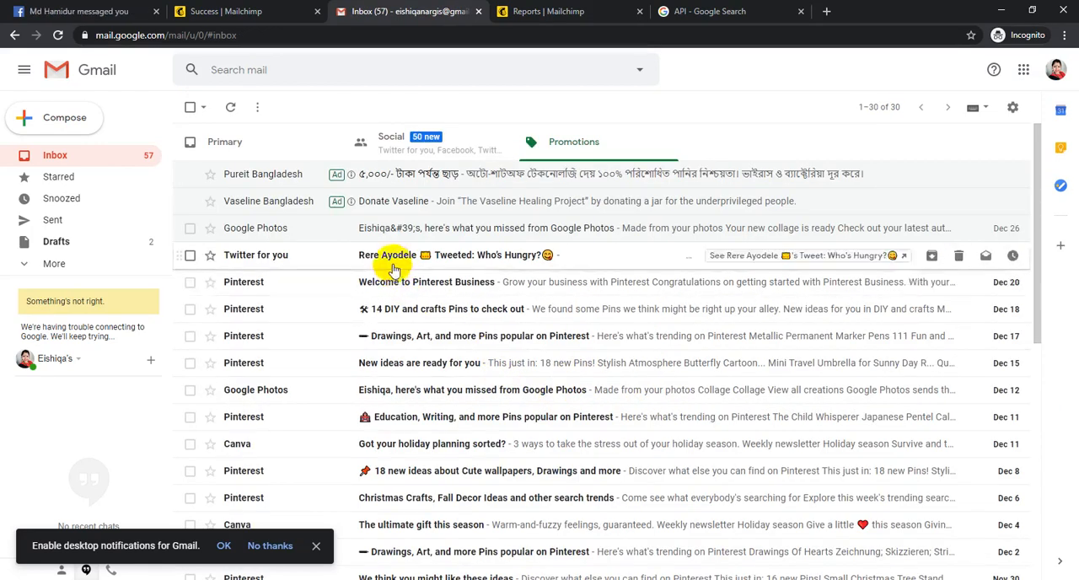
# - Show the Social emails, view the USA Jobs ad, and return to the list
pyautogui.click(437, 150)
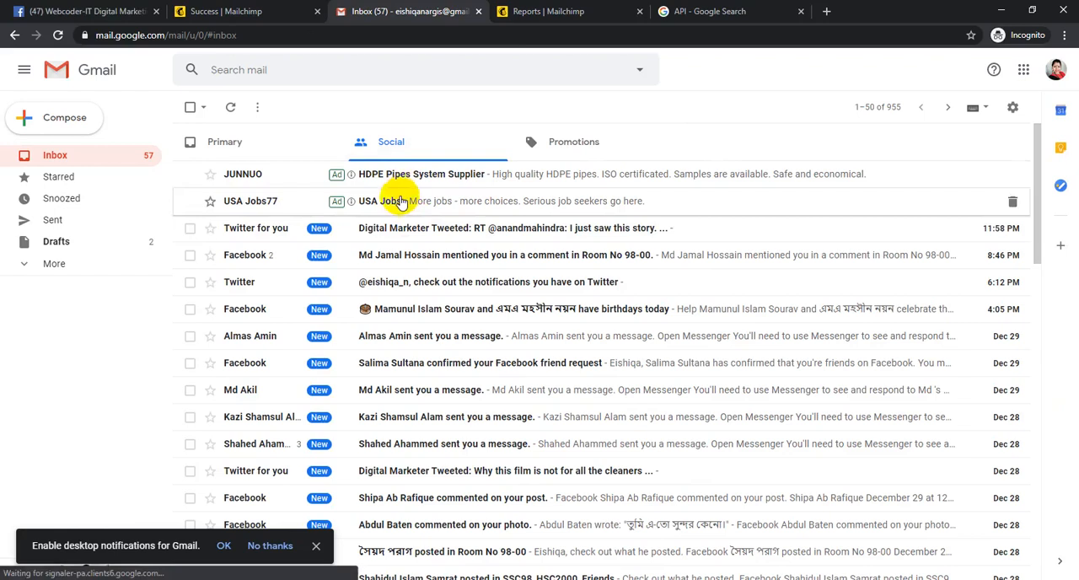
pyautogui.click(455, 203)
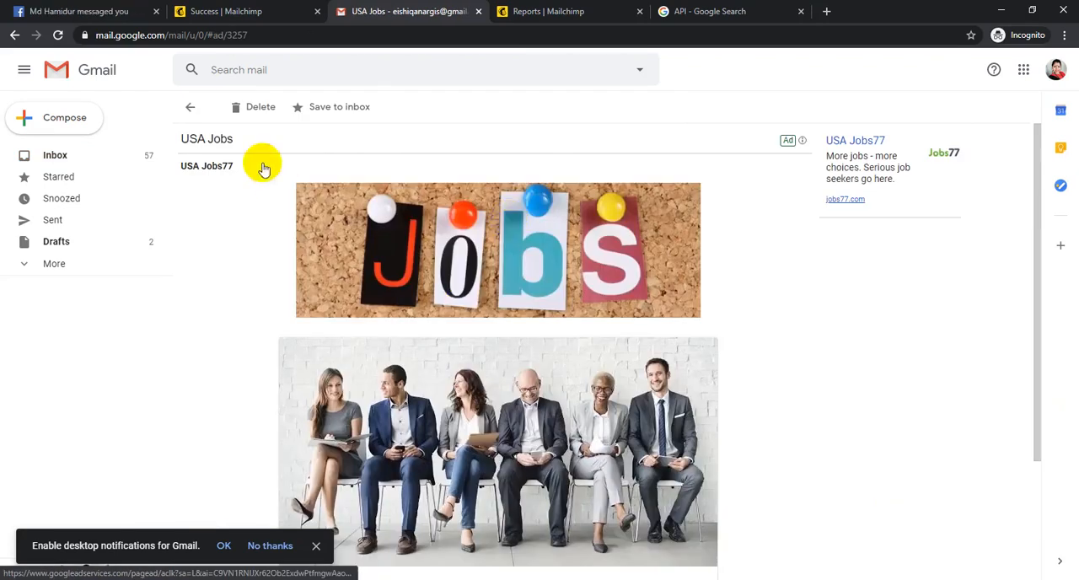
pyautogui.click(189, 108)
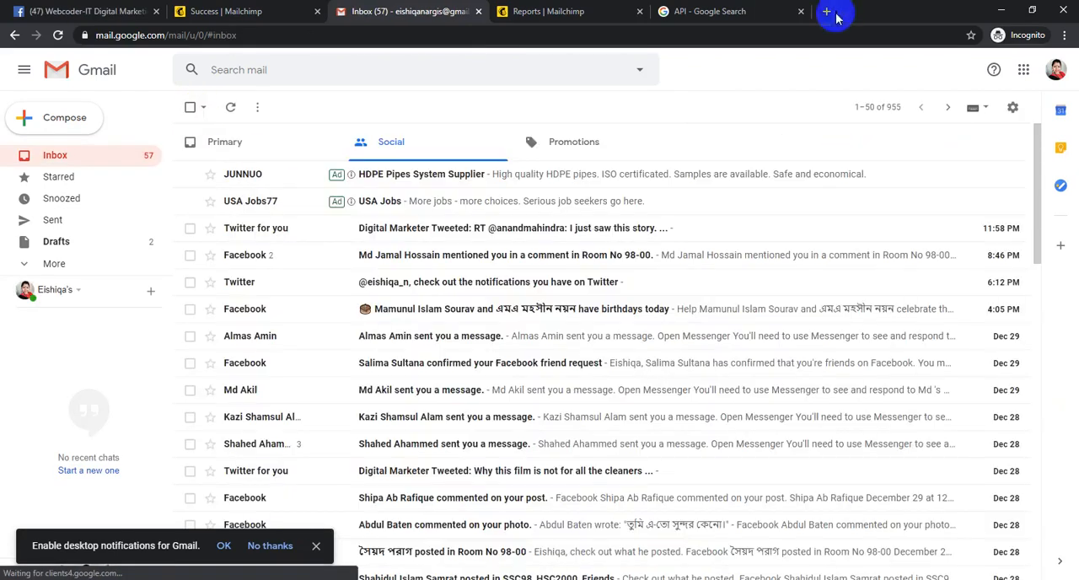
# - Return to the Mailchimp Reports tab and open Manage Website in a separate browser tab
pyautogui.click(563, 10)
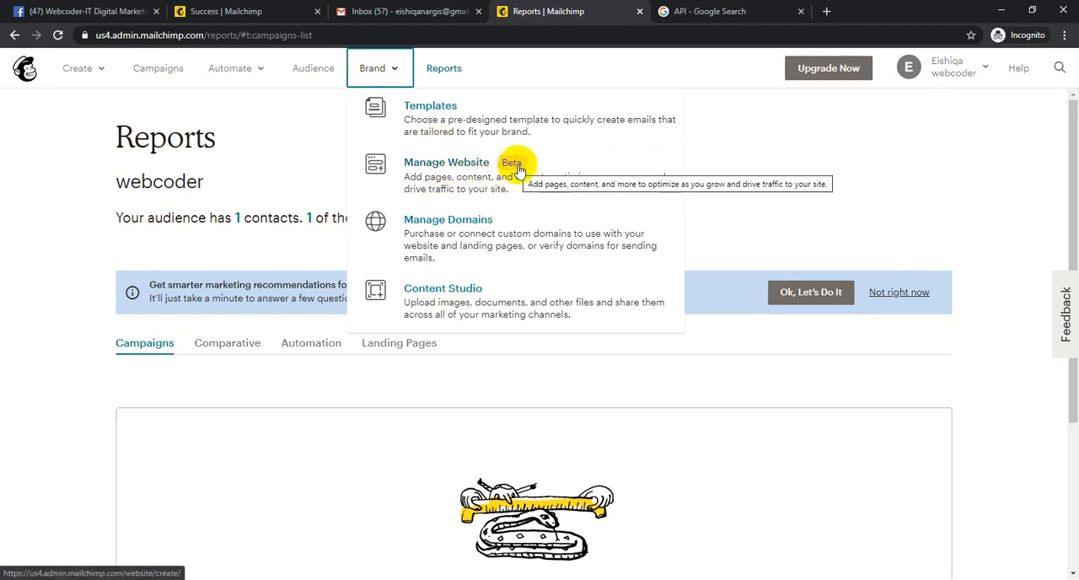
pyautogui.middleClick(455, 178)
pyautogui.click(848, 6)
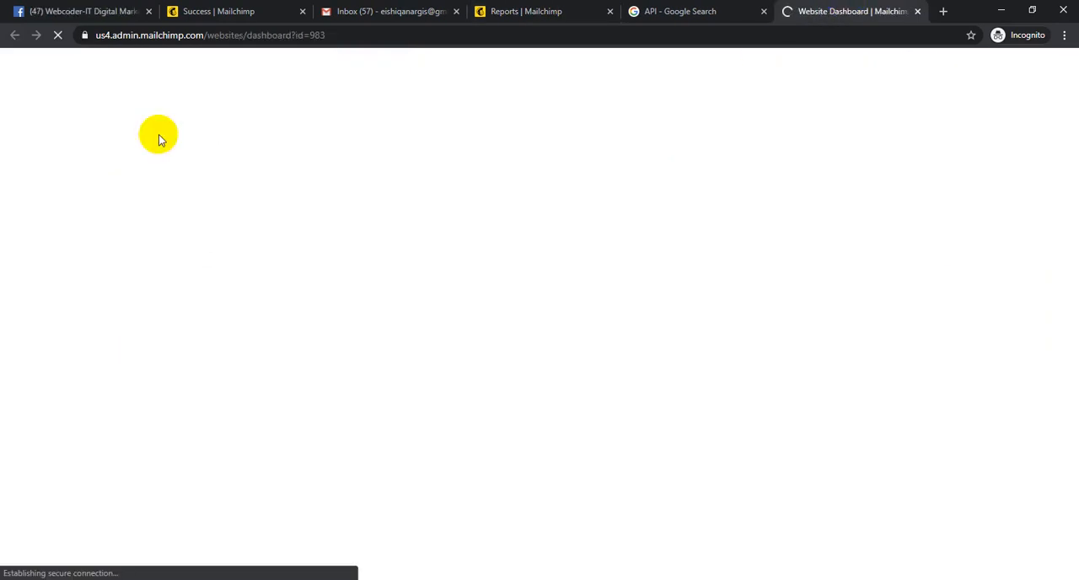
pyautogui.click(663, 10)
pyautogui.click(835, 7)
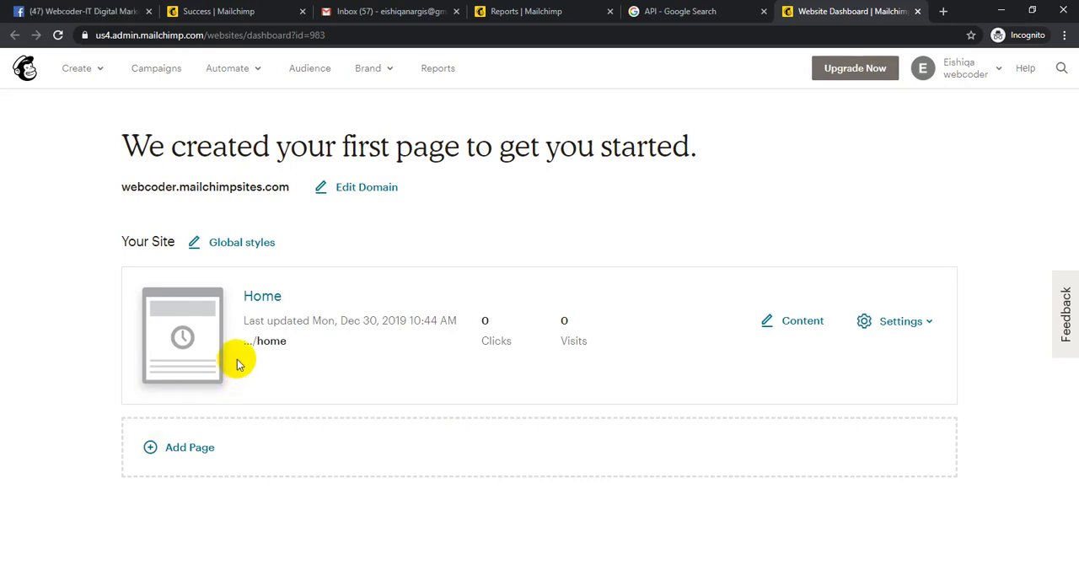
# - Highlight the site's mailchimpsites.com address, view its domain and title settings, and close them
pyautogui.tripleClick(132, 185)
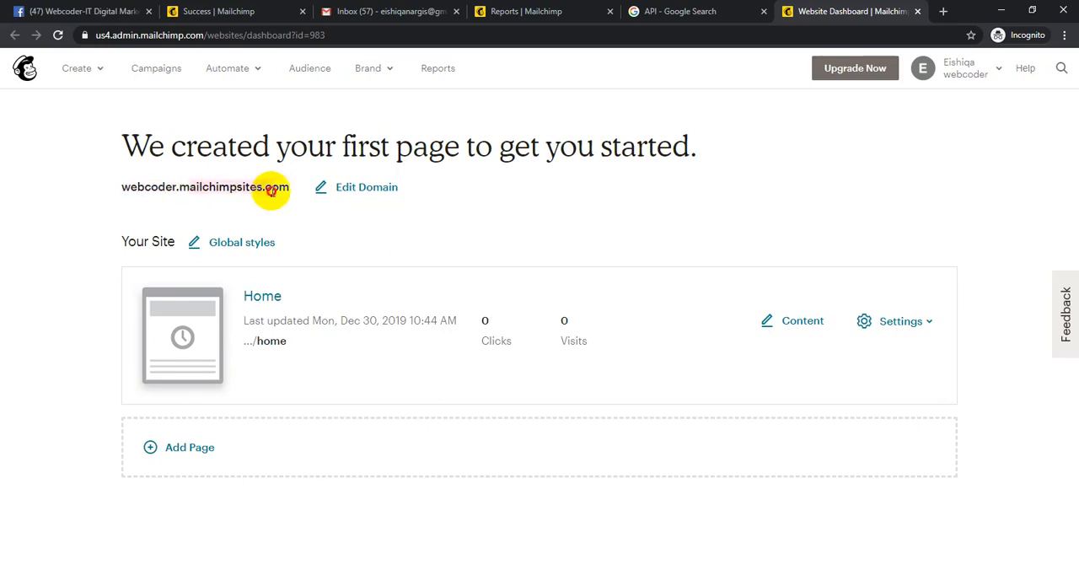
pyautogui.click(367, 189)
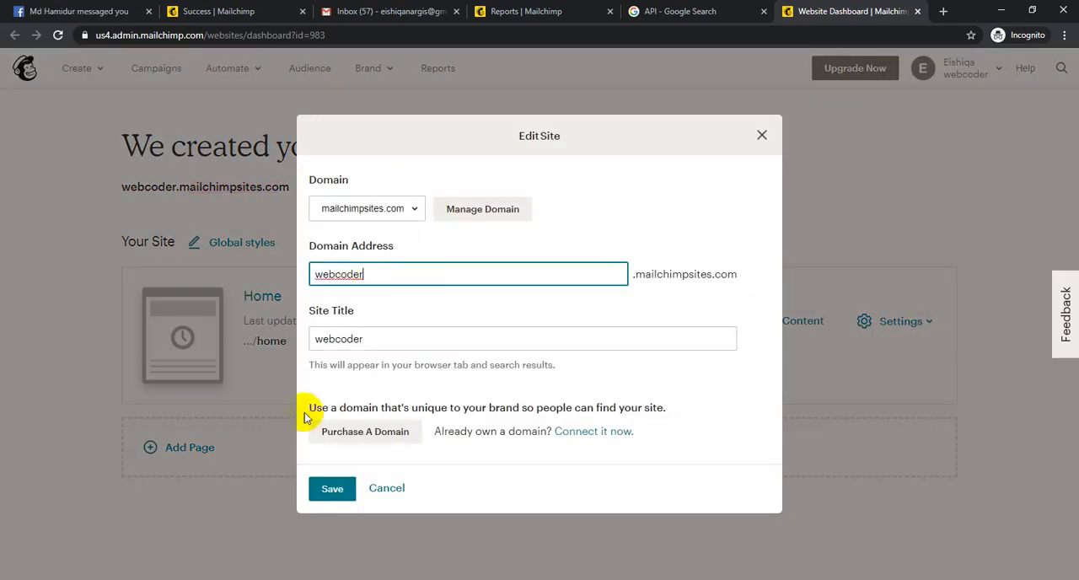
pyautogui.click(356, 489)
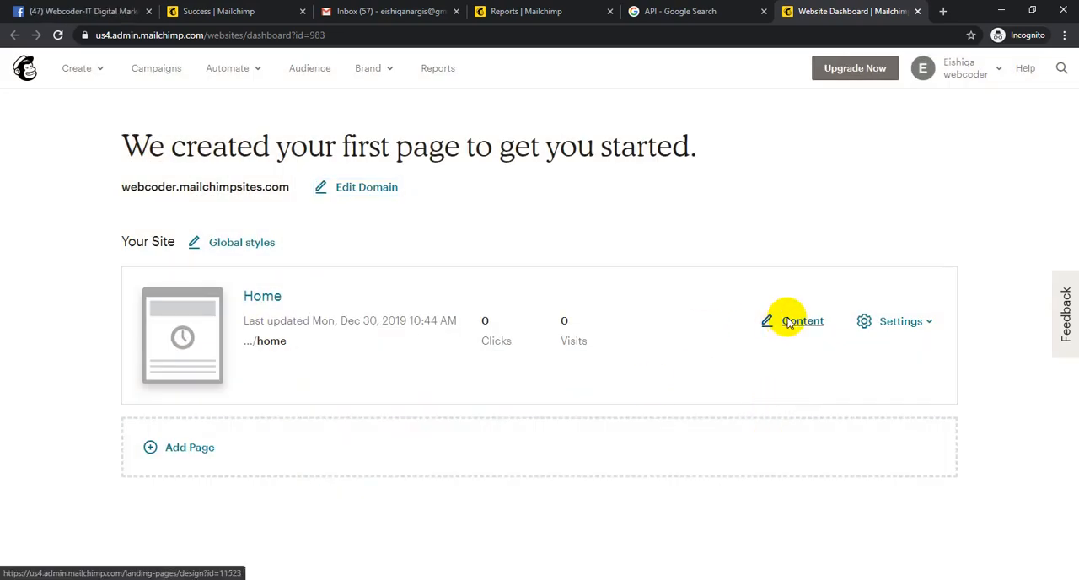
# - Open the Home page's content editor, go back to the Style stage, and look through the website preview
pyautogui.click(788, 322)
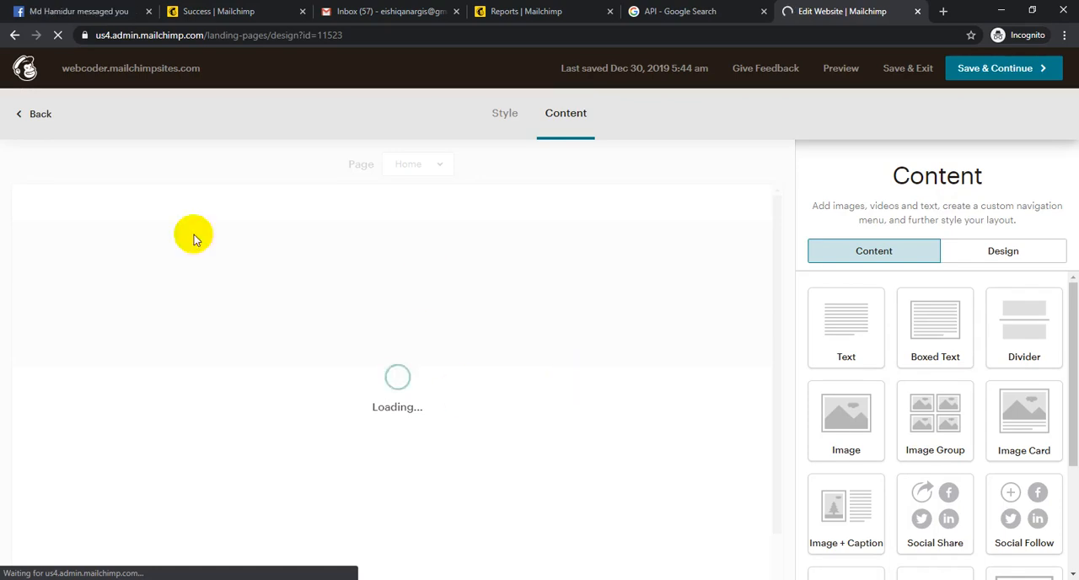
pyautogui.click(37, 115)
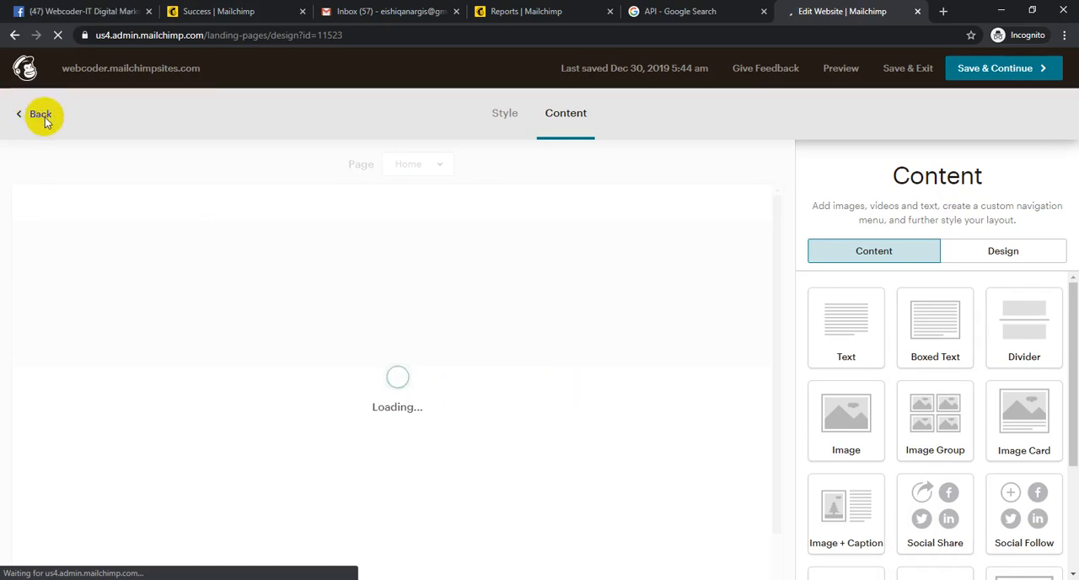
pyautogui.scroll(-2, 976, 356)
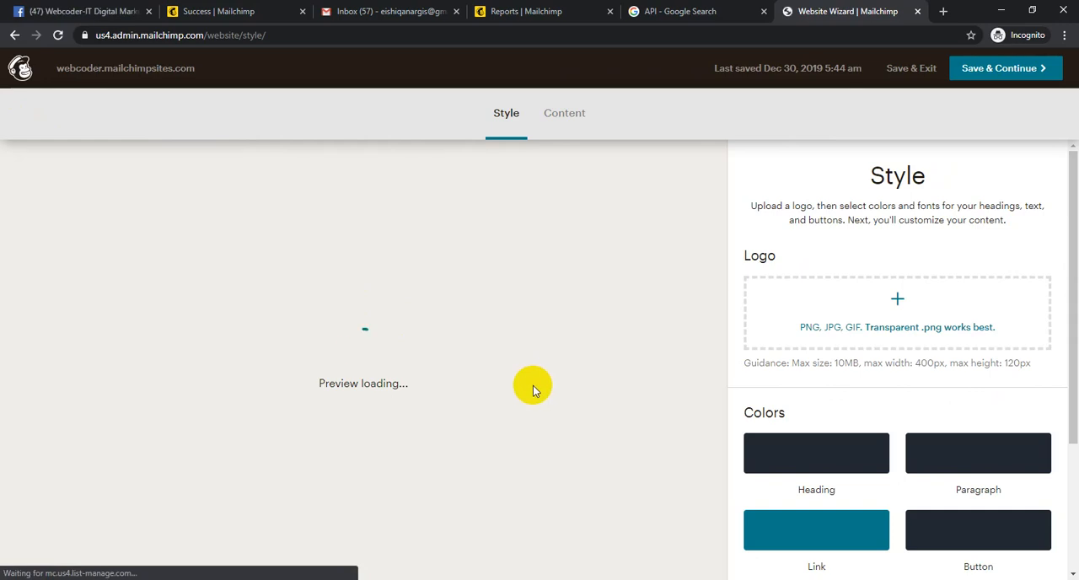
pyautogui.scroll(-15, 365, 278)
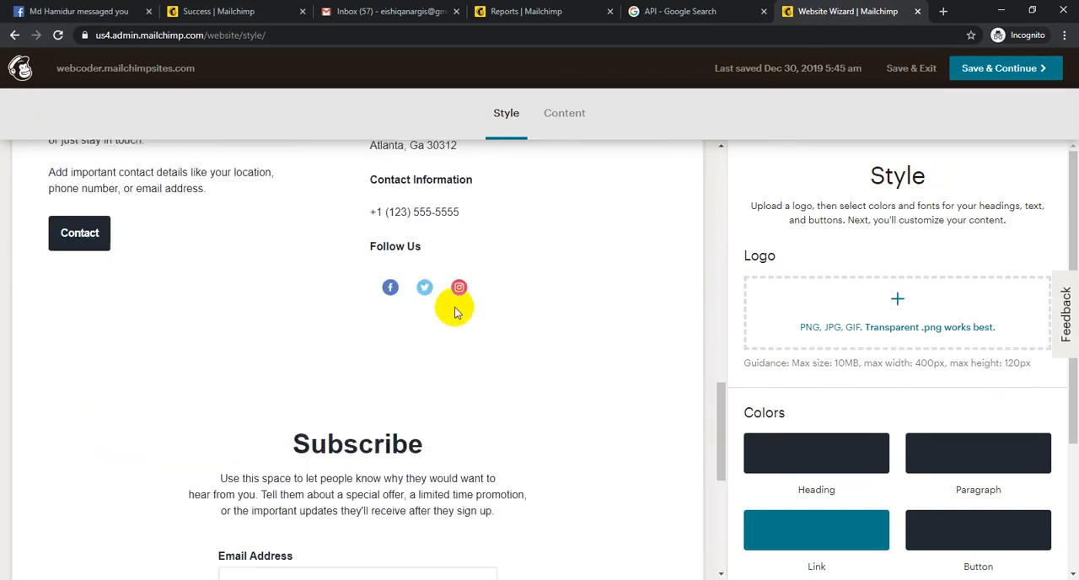
pyautogui.scroll(6, 391, 436)
pyautogui.scroll(-5, 413, 430)
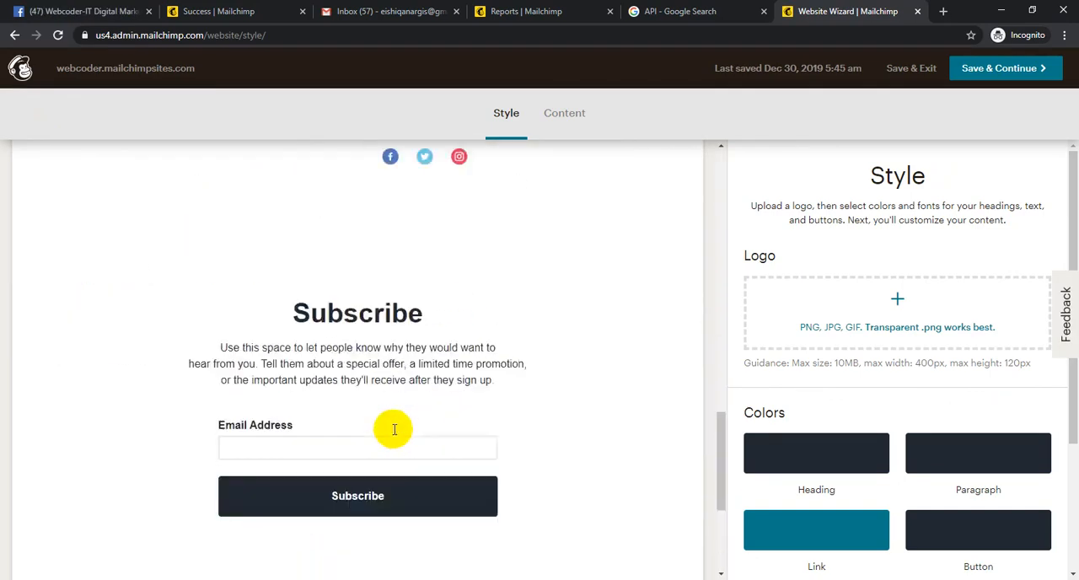
pyautogui.scroll(9, 430, 408)
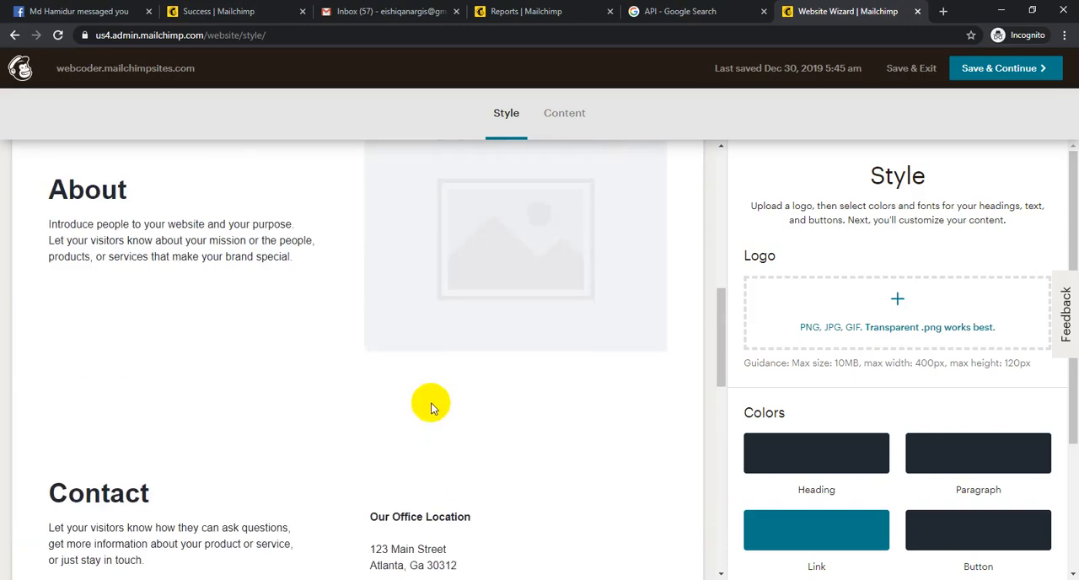
# - Look through the website preview's sections and open the Heading color picker in the Style settings
pyautogui.scroll(-7, 148, 500)
pyautogui.scroll(3, 272, 253)
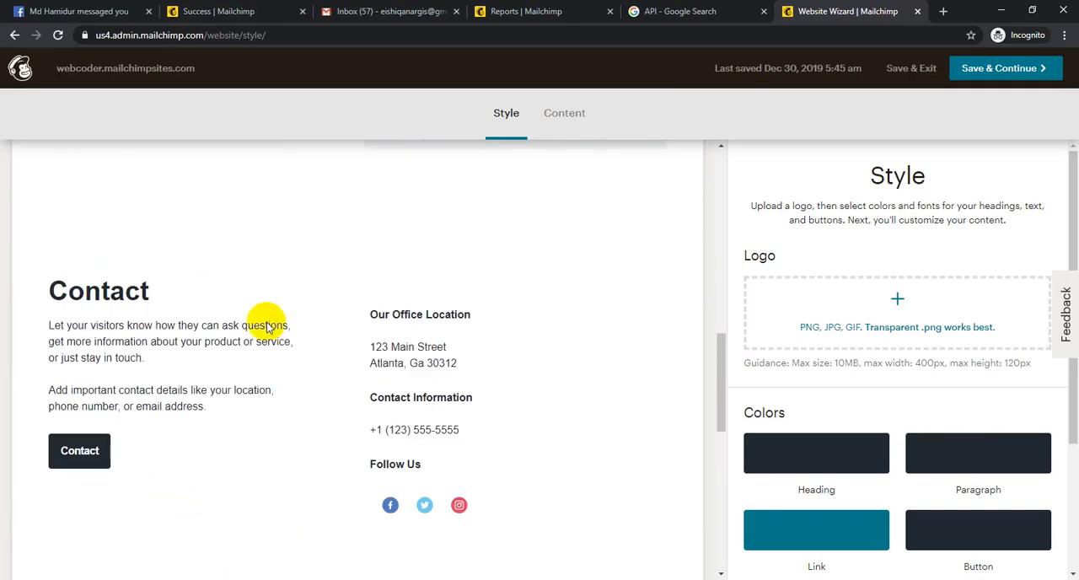
pyautogui.scroll(-8, 421, 424)
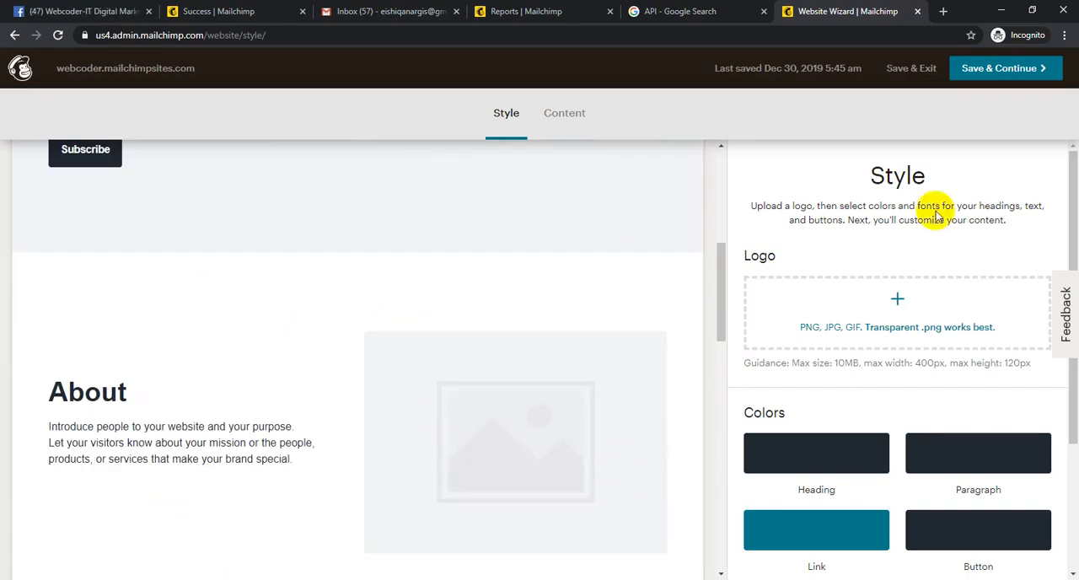
pyautogui.click(862, 447)
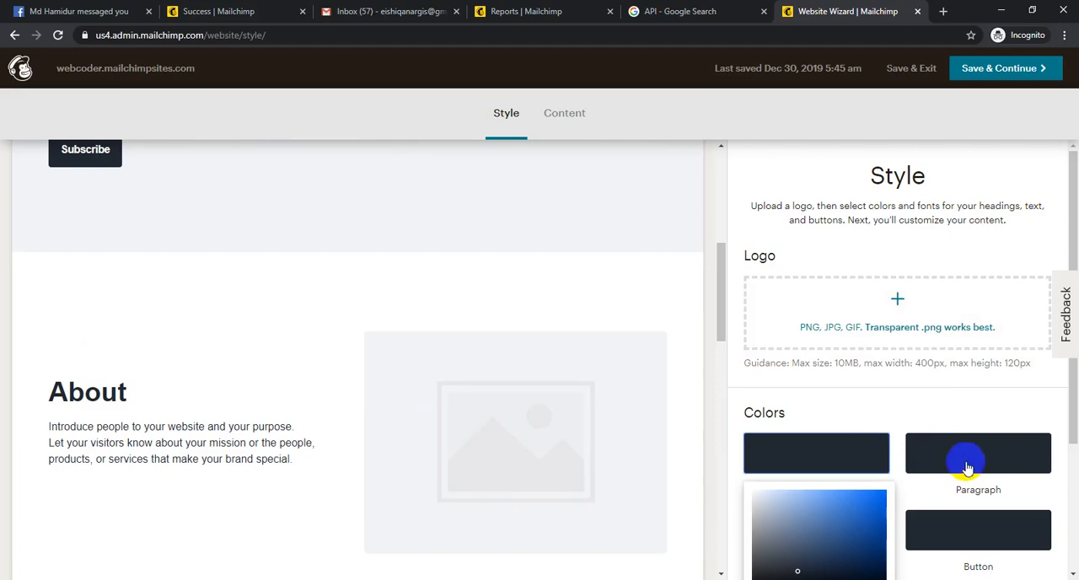
pyautogui.scroll(-5, 548, 278)
pyautogui.scroll(10, 599, 253)
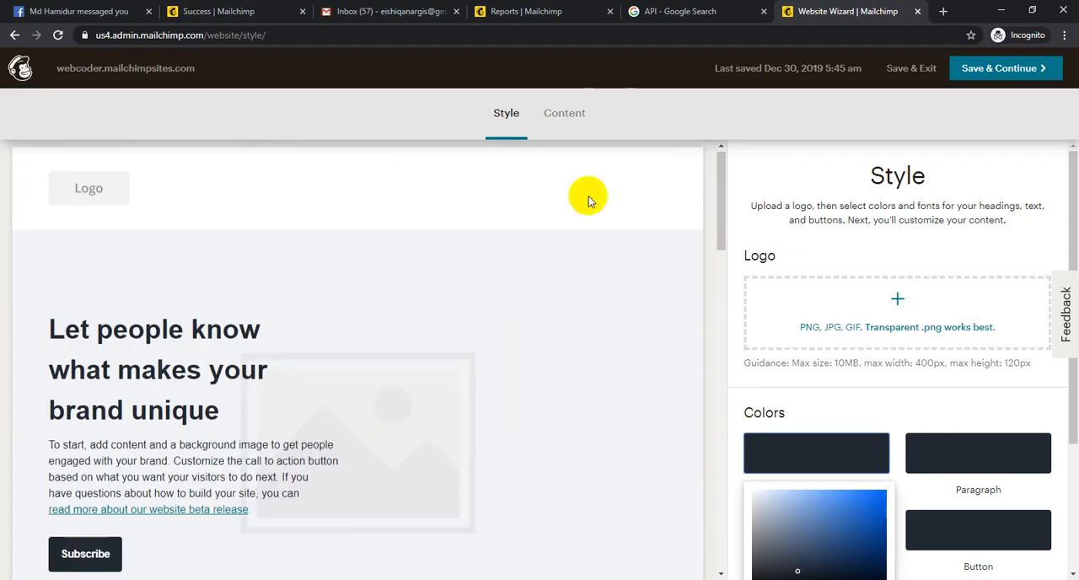
# - Open the Home page's content editor and open the logo placeholder block for editing
pyautogui.click(562, 108)
pyautogui.click(571, 115)
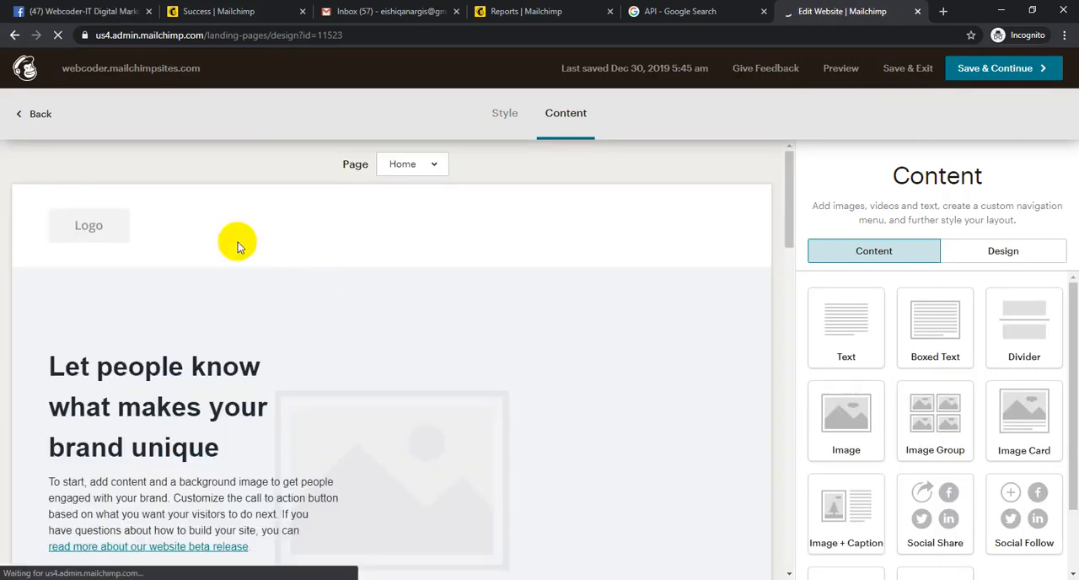
pyautogui.click(314, 221)
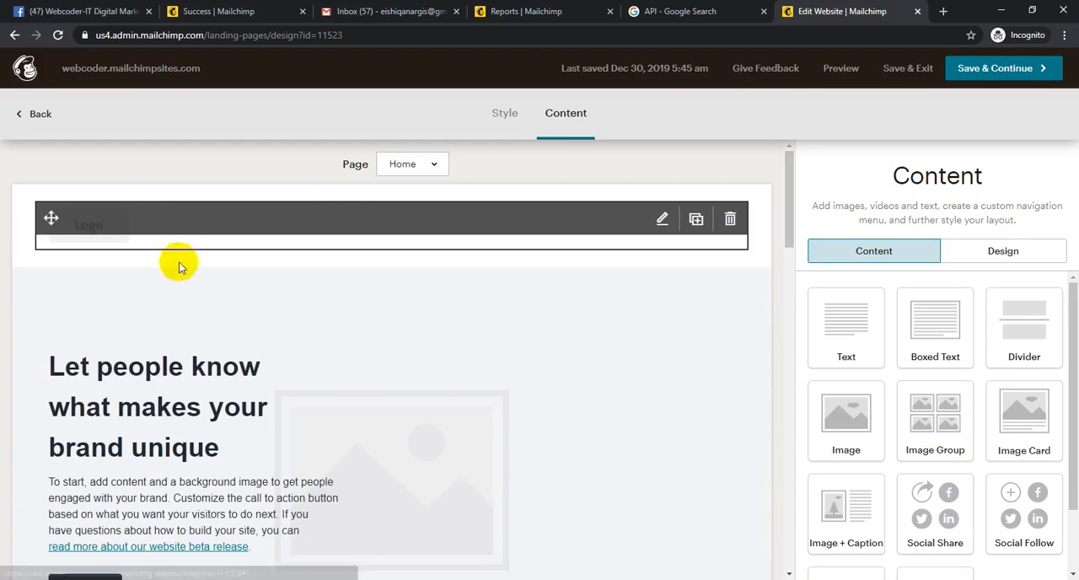
pyautogui.click(137, 232)
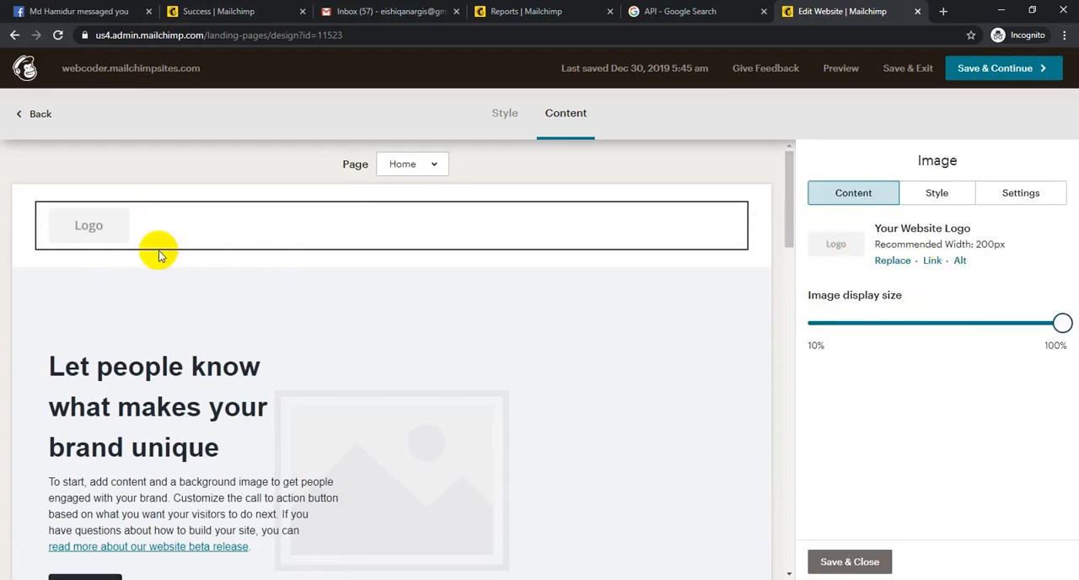
# - Upload the round purple EX Procoder image from the Desktop to the Content Studio as a replacement for the logo
pyautogui.click(893, 261)
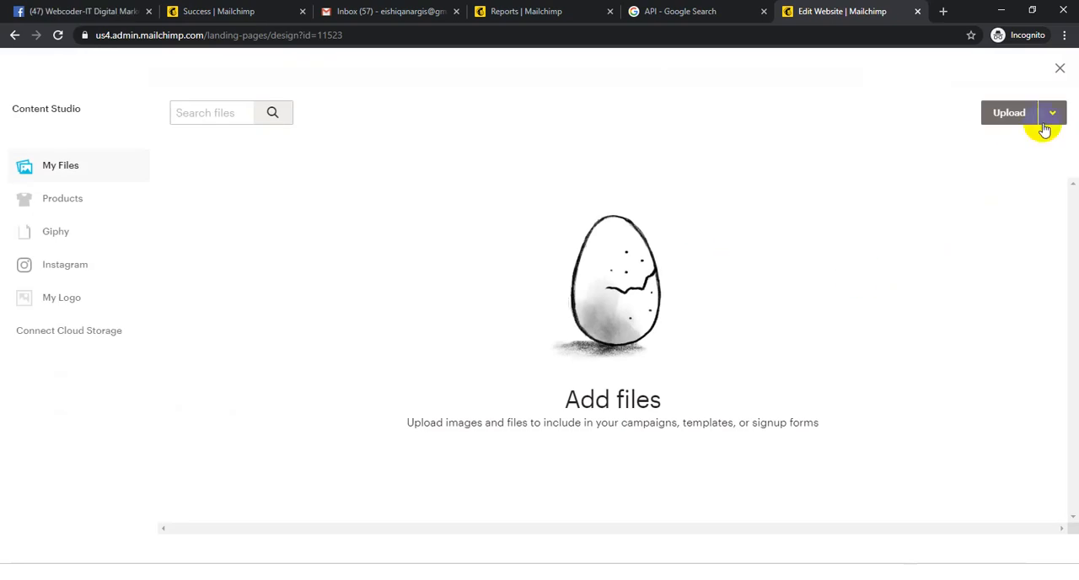
pyautogui.click(1009, 111)
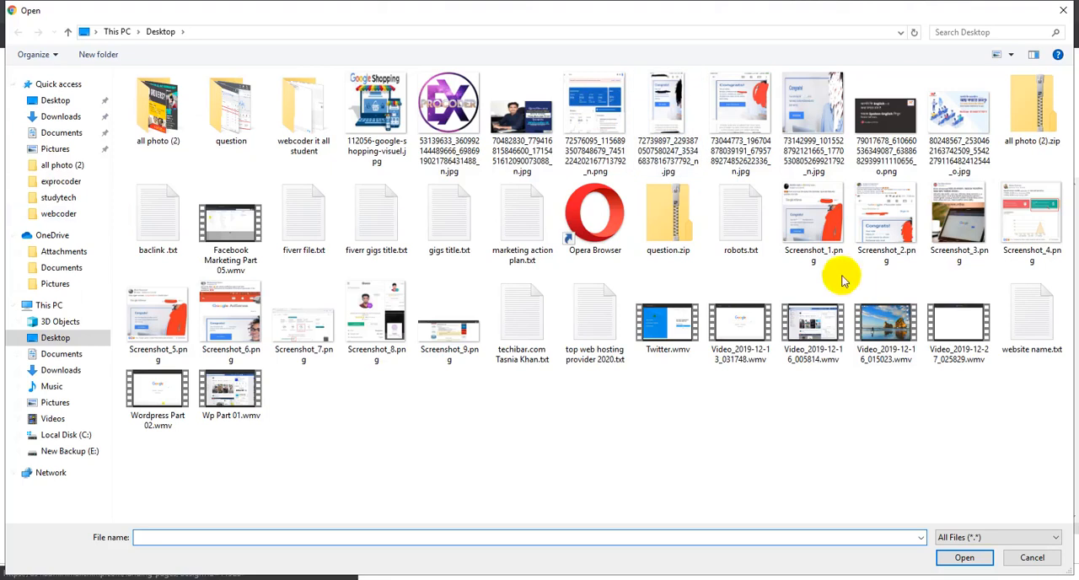
pyautogui.doubleClick(154, 123)
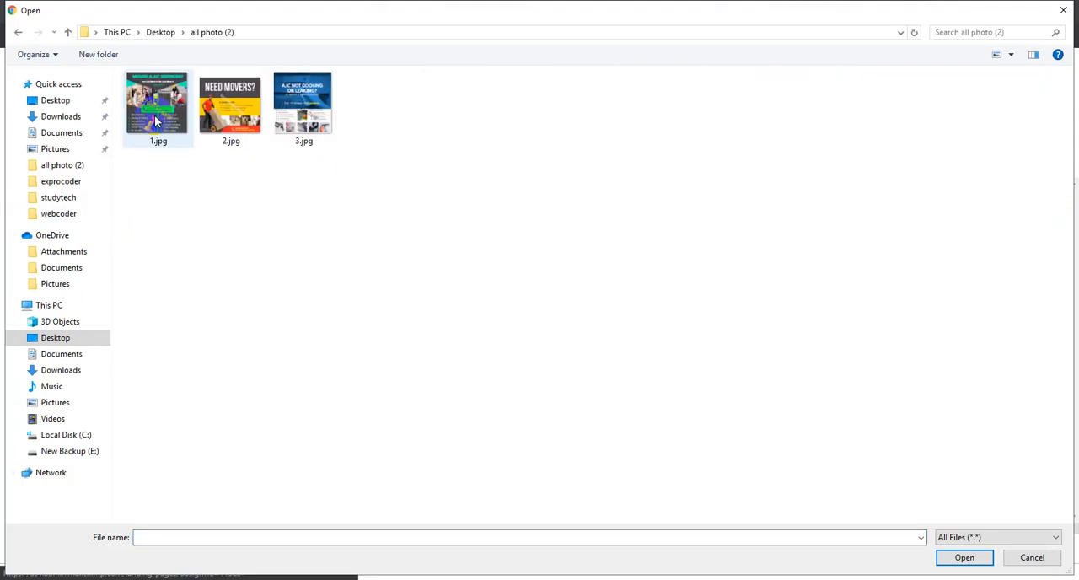
pyautogui.press('BackSpace')
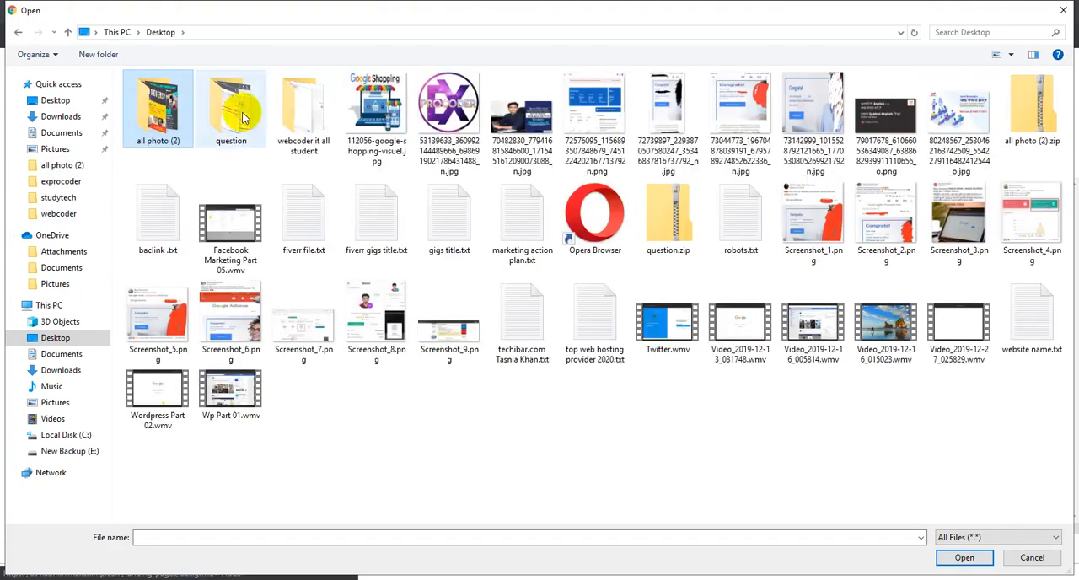
pyautogui.doubleClick(323, 115)
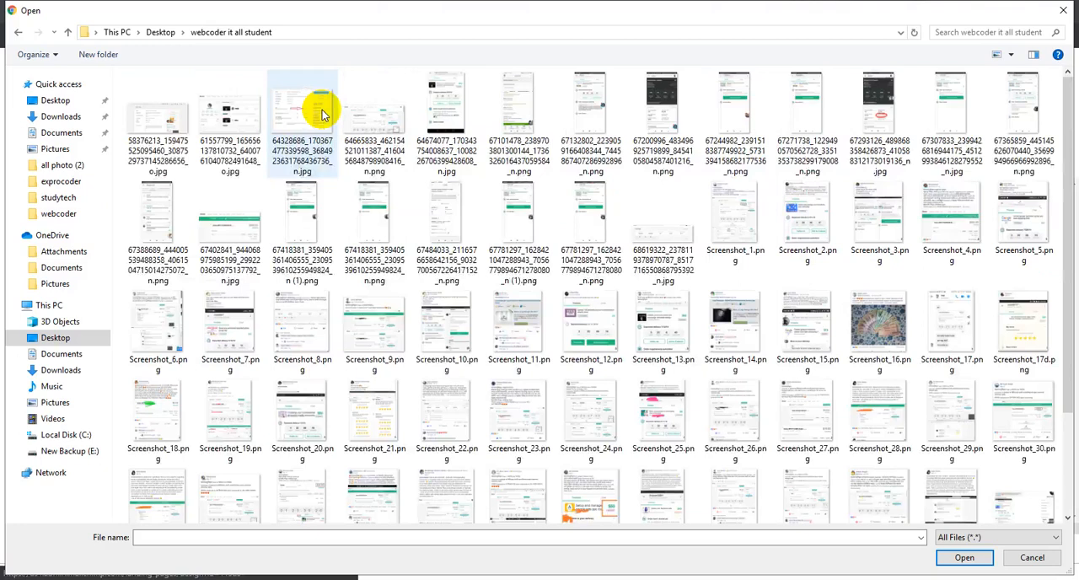
pyautogui.press('BackSpace')
pyautogui.click(430, 106)
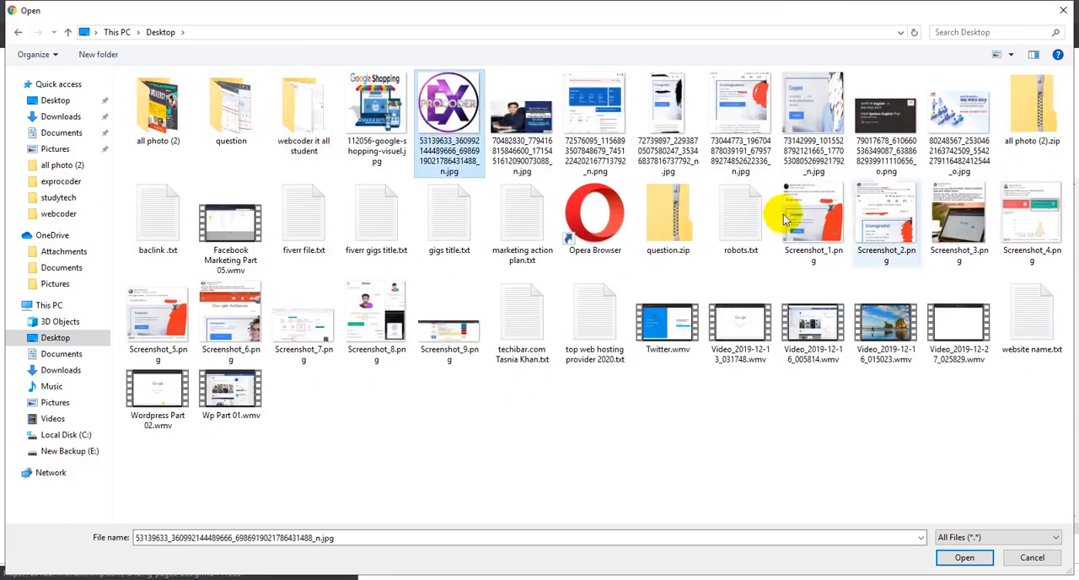
pyautogui.click(955, 559)
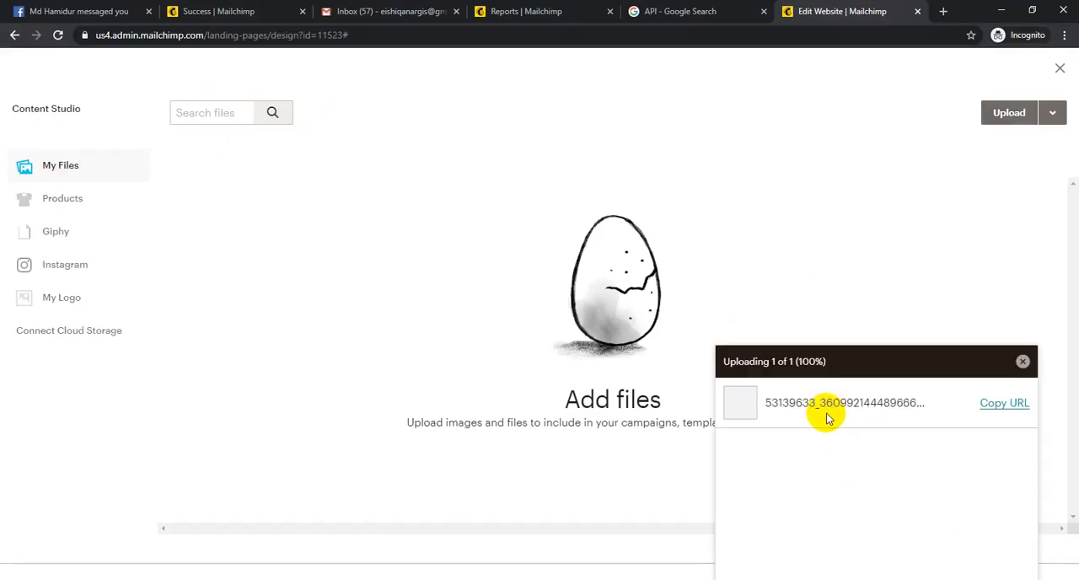
# - Insert the uploaded EX Procoder image into the page header as the website logo
pyautogui.click(253, 280)
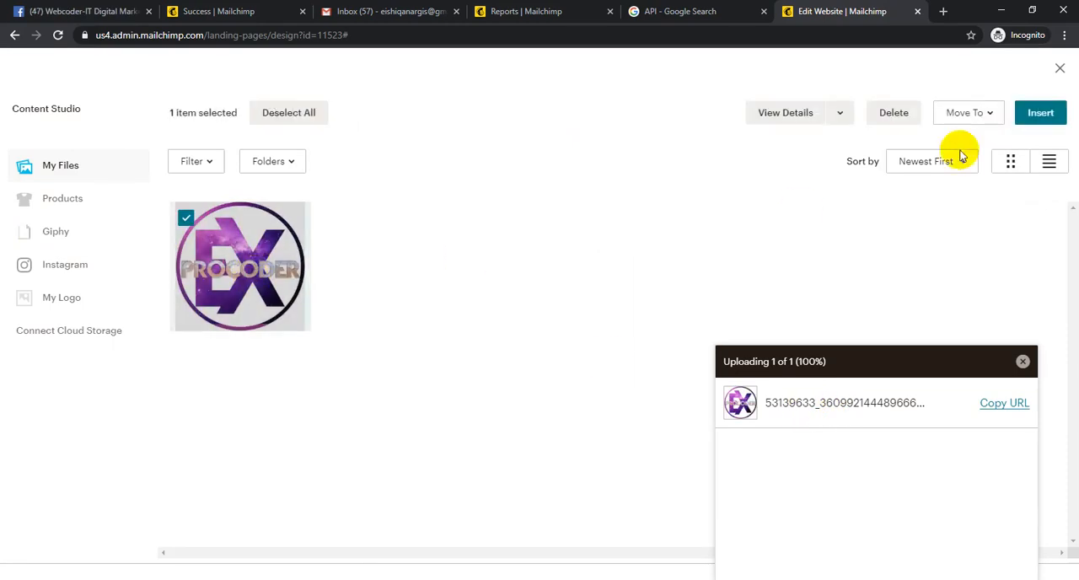
pyautogui.click(1034, 111)
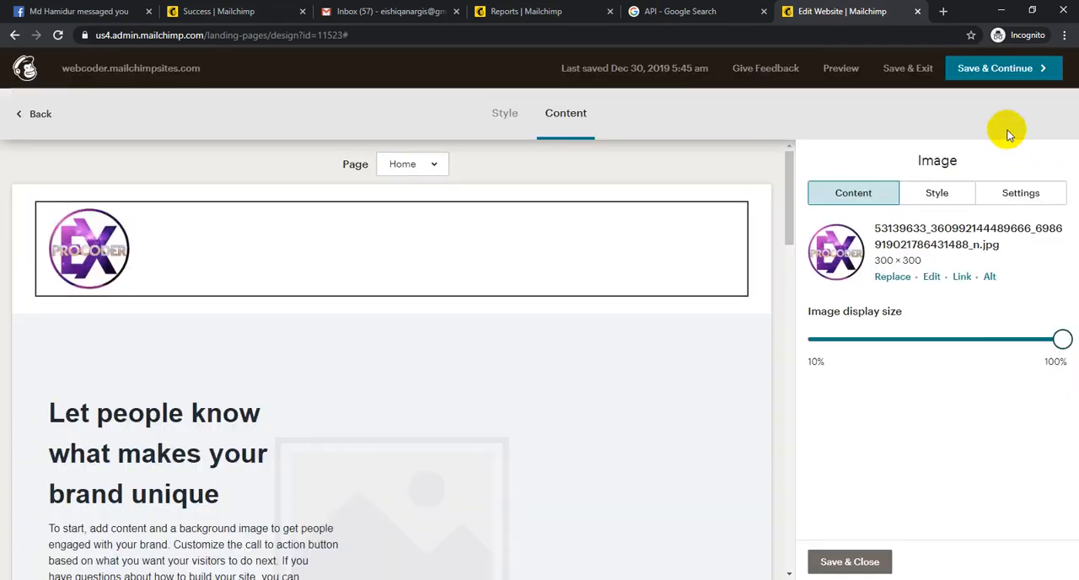
pyautogui.moveTo(138, 282)
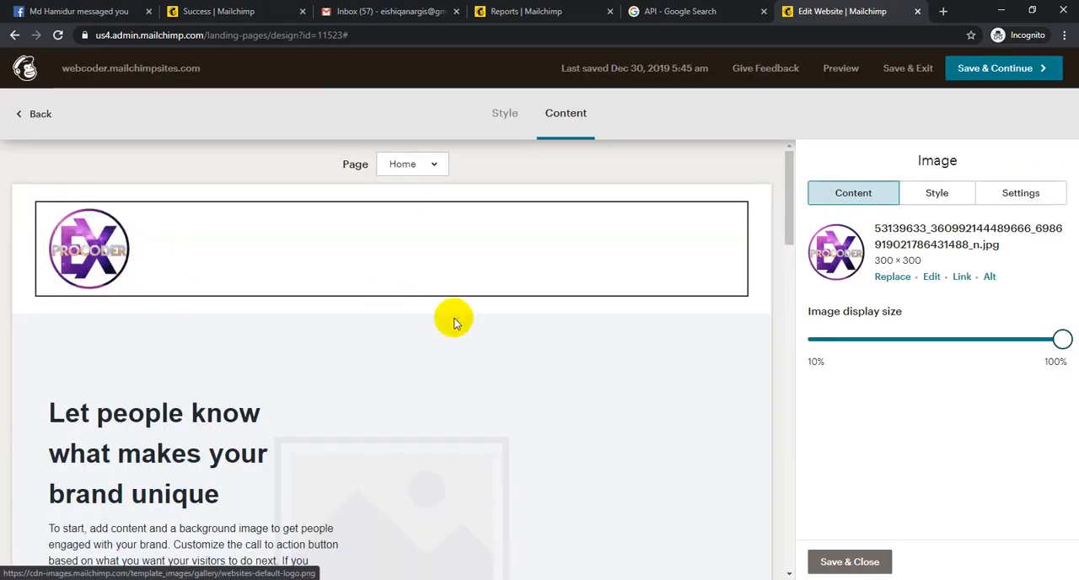
# - Open the "Let people know what makes your brand unique" text block, highlight its heading, and leave the block for the Style stage
pyautogui.scroll(-3, 357, 366)
pyautogui.click(177, 288)
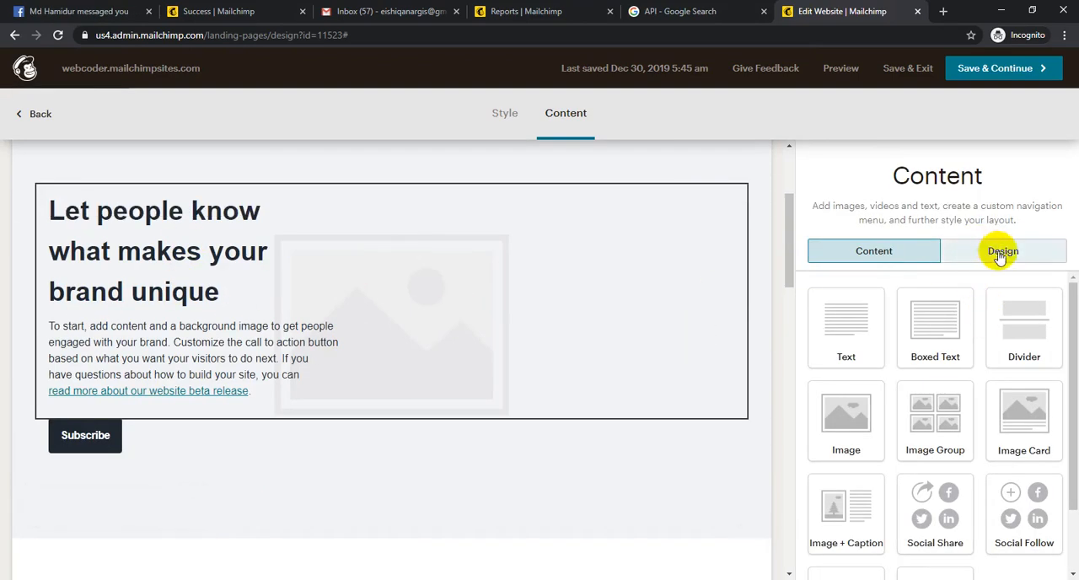
pyautogui.click(194, 296)
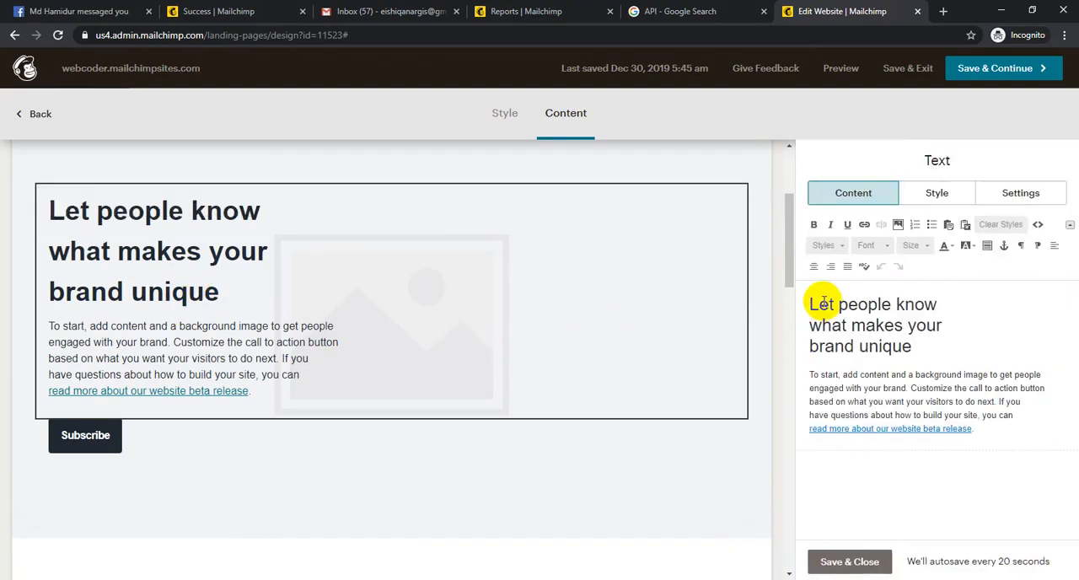
pyautogui.moveTo(818, 305); pyautogui.dragTo(904, 346)
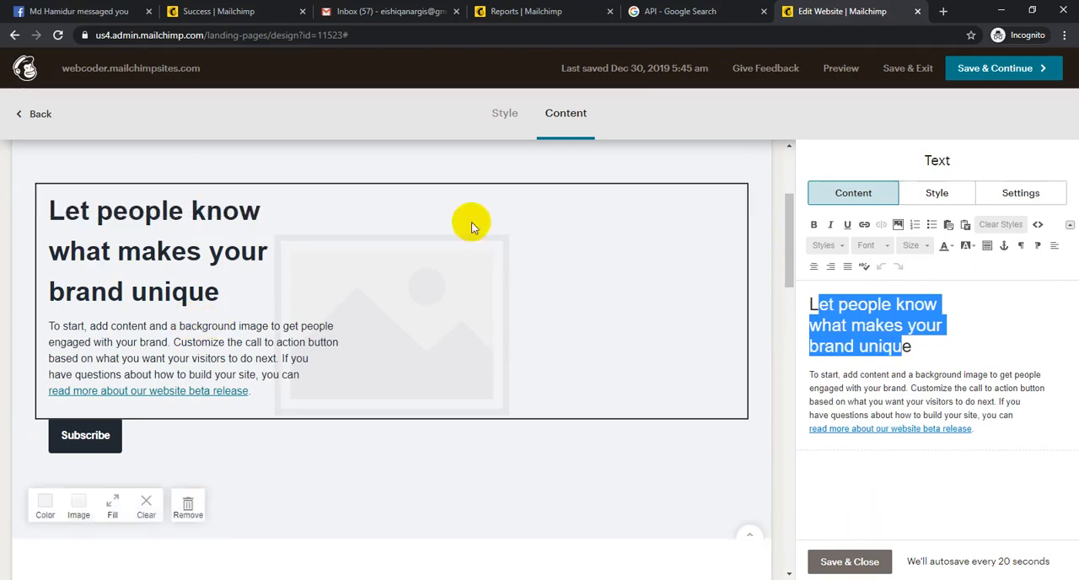
pyautogui.click(33, 113)
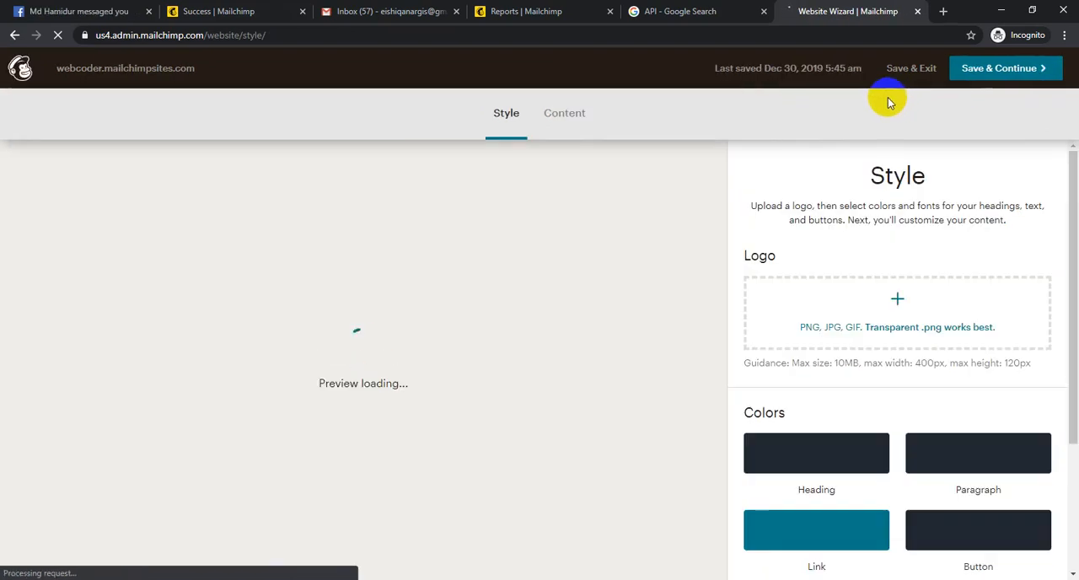
pyautogui.click(13, 38)
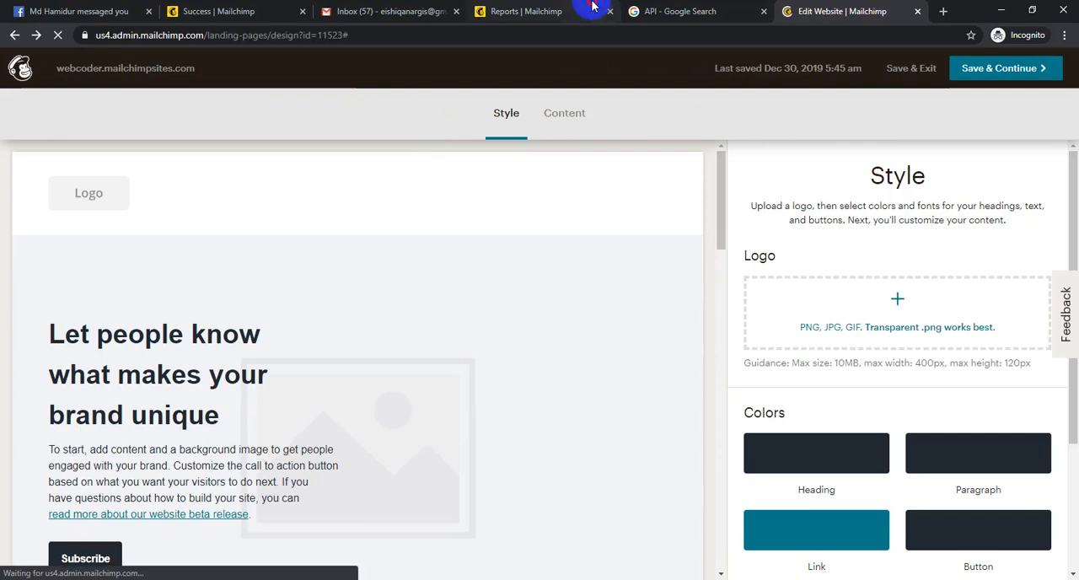
# - Close the website editor's browser tab and open Manage Domains from the Reports page in a separate tab
pyautogui.click(567, 10)
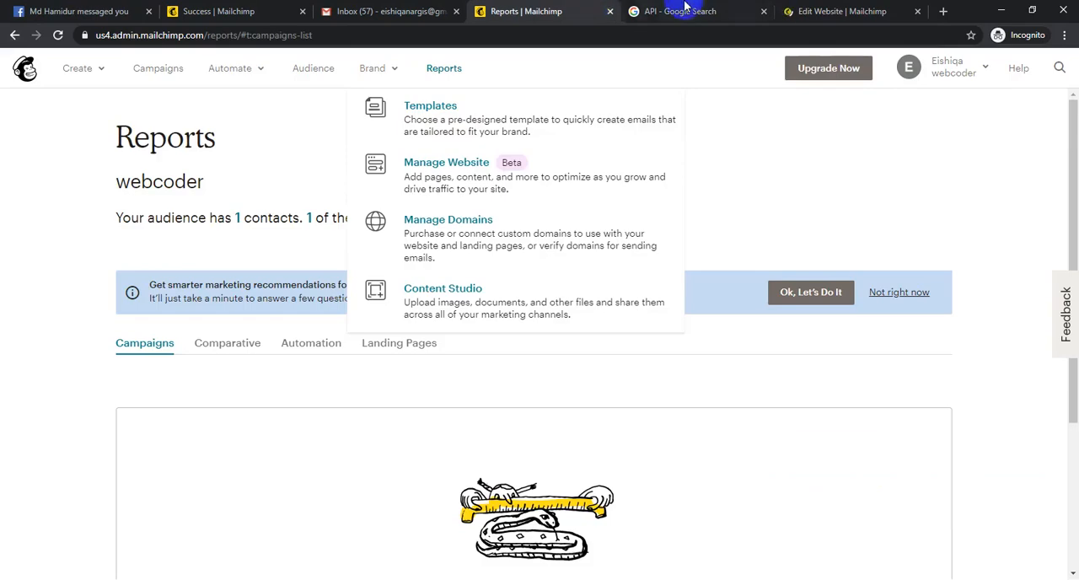
pyautogui.click(918, 11)
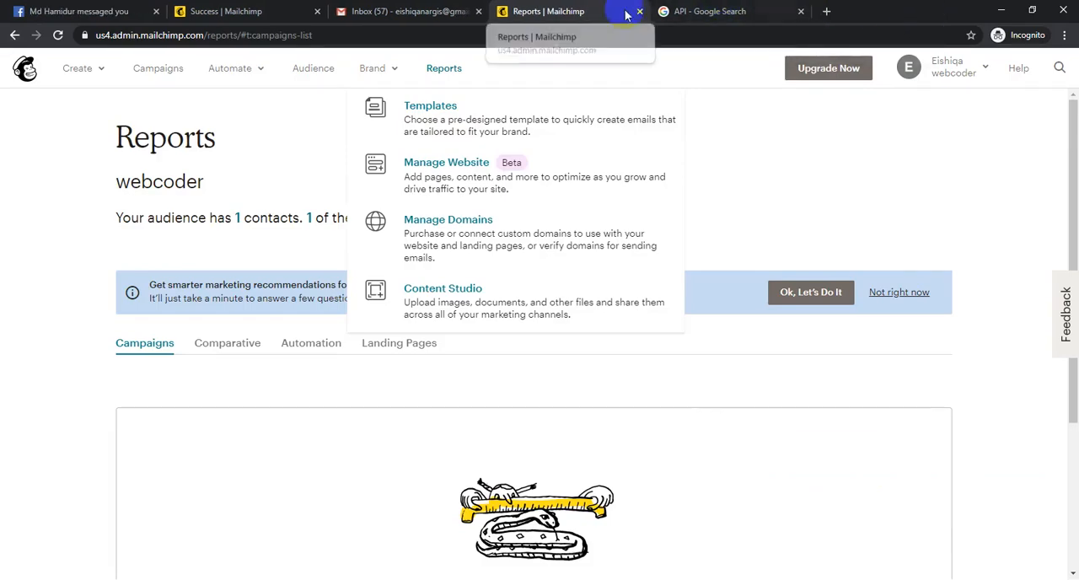
pyautogui.middleClick(440, 233)
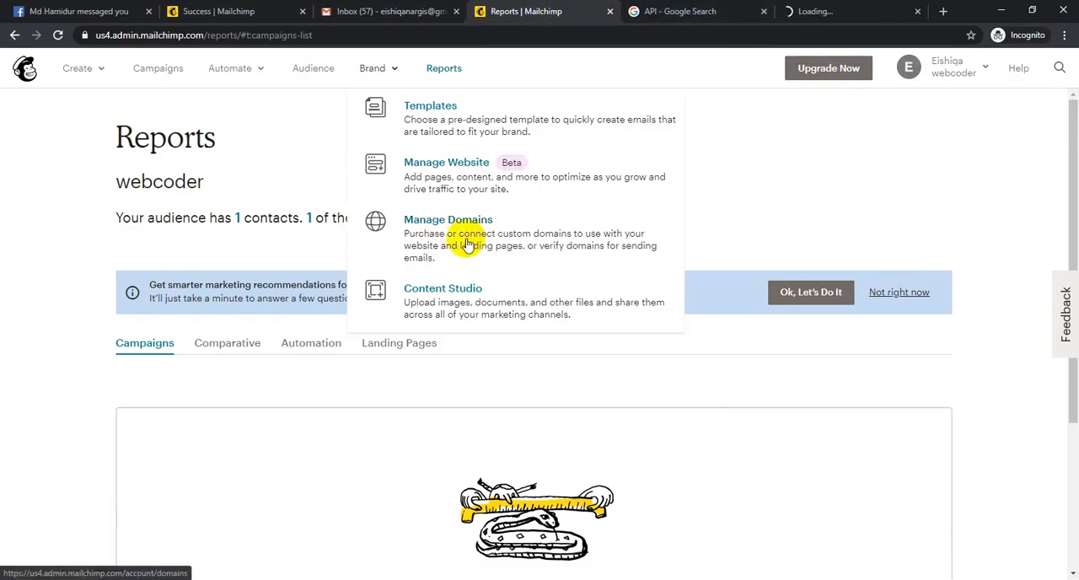
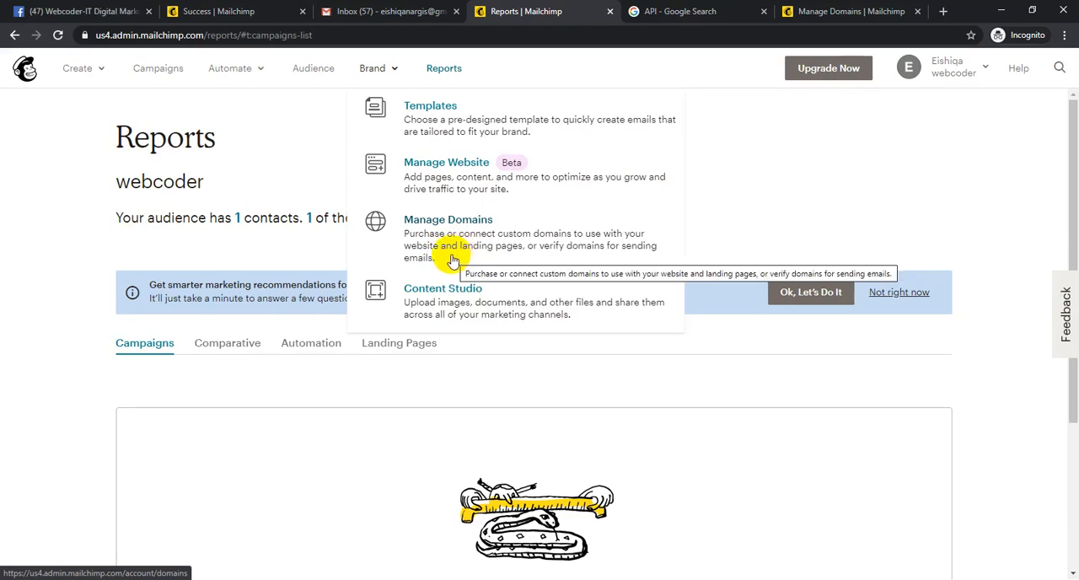
# - Go to the Manage Domains page and open the finder for purchasing a new domain, with webcoder as the search term
pyautogui.click(825, 11)
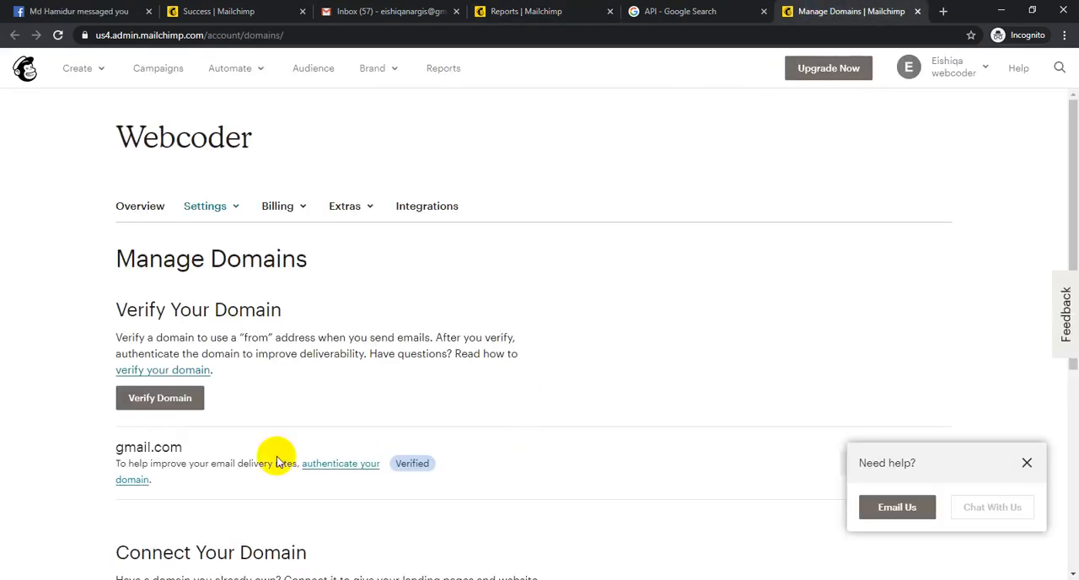
pyautogui.scroll(-5, 242, 424)
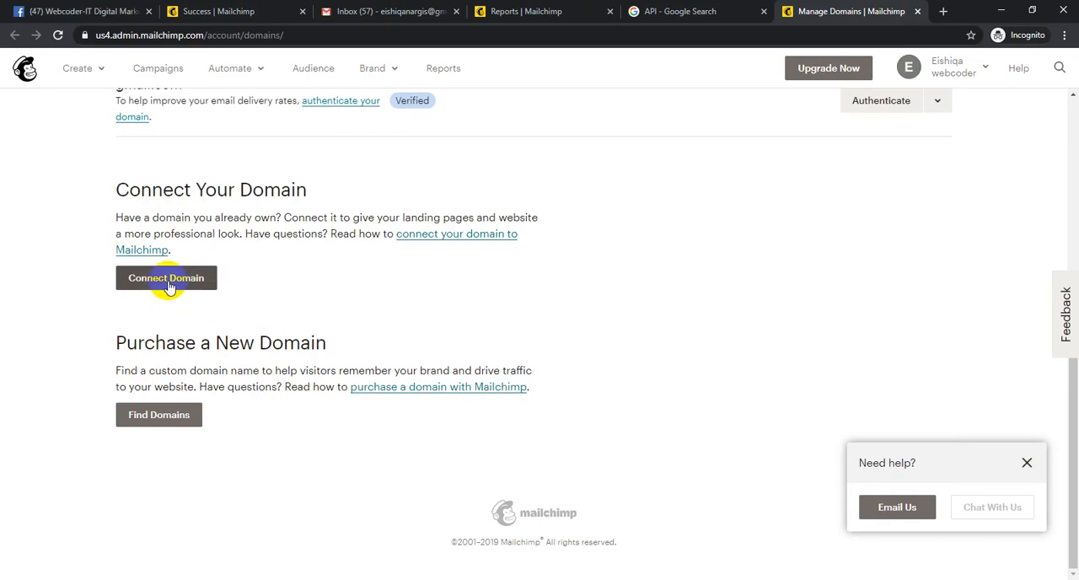
pyautogui.click(194, 416)
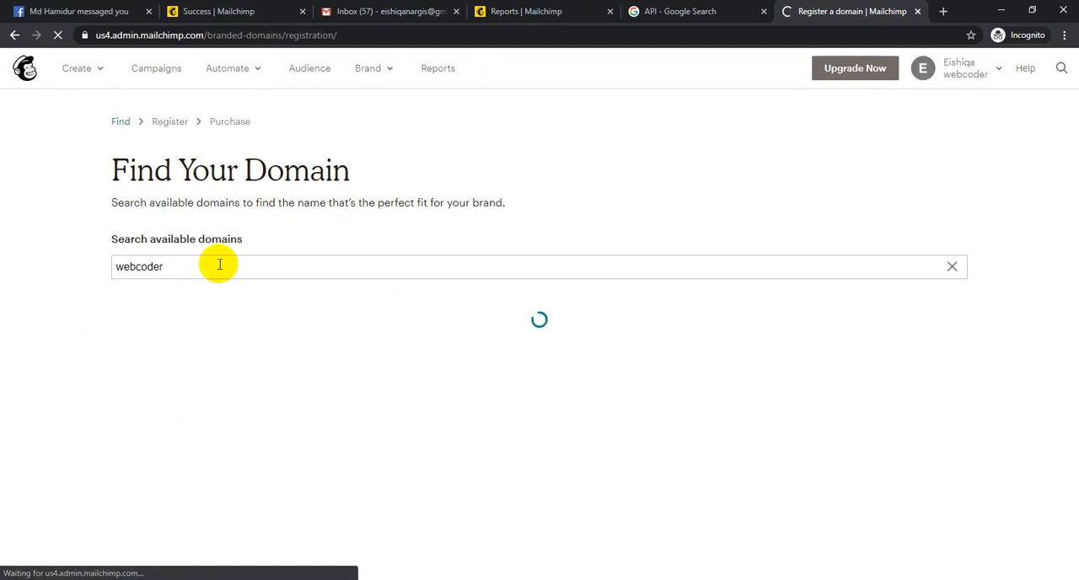
pyautogui.click(224, 264)
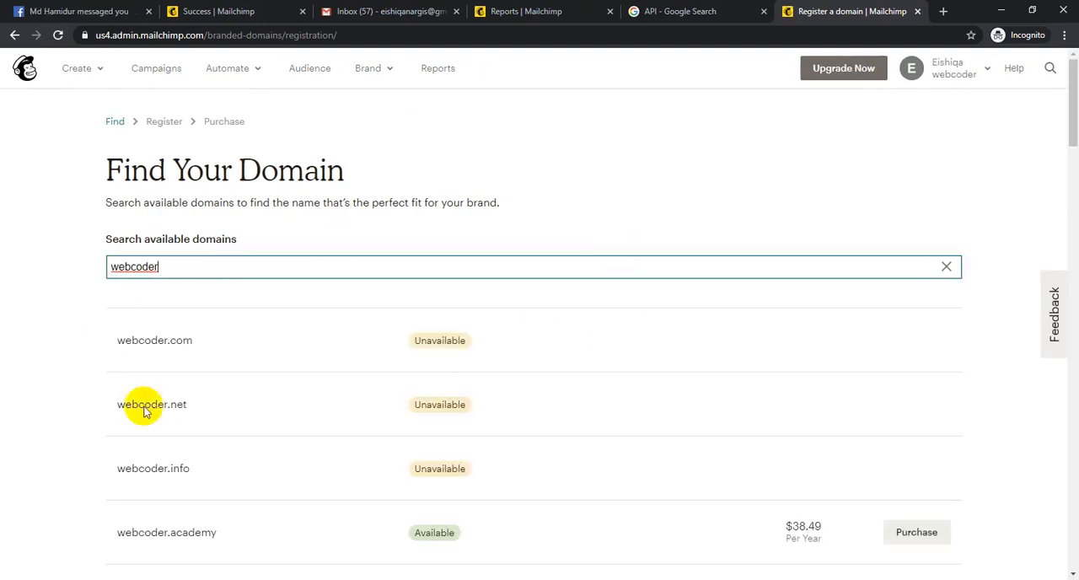
# - Examine the availability and yearly prices of the suggested webcoder domains, including webcoder.academy and webcoder.accountants
pyautogui.click(119, 338)
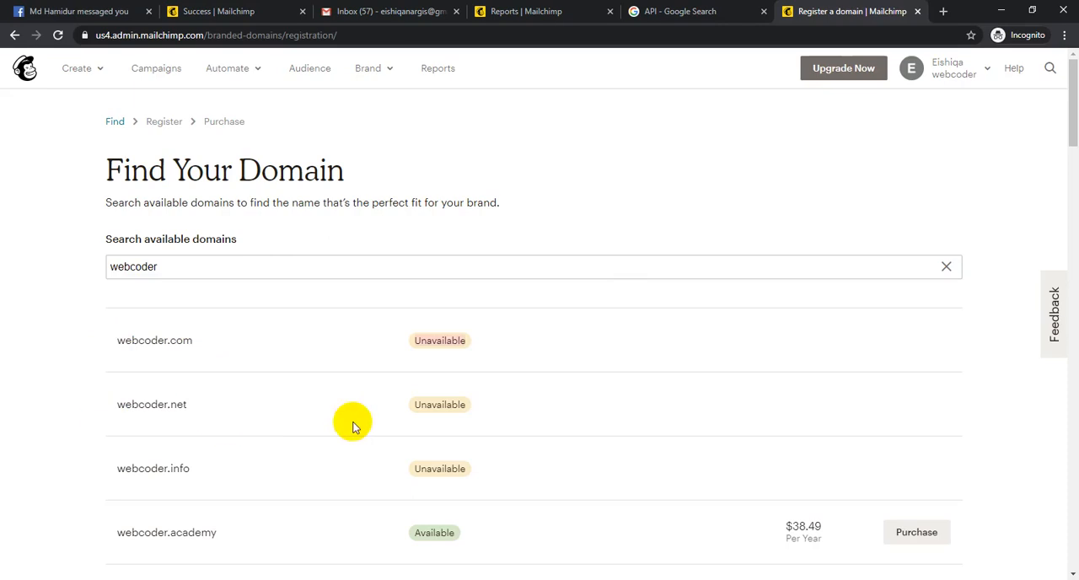
pyautogui.scroll(-3, 447, 371)
pyautogui.moveTo(108, 334); pyautogui.dragTo(224, 335)
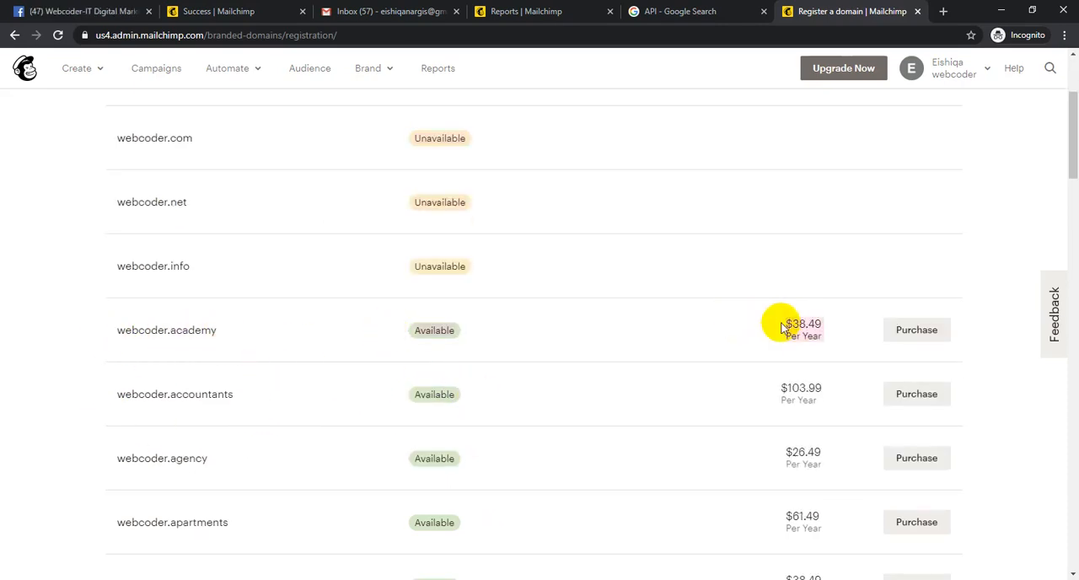
pyautogui.moveTo(775, 324); pyautogui.dragTo(835, 323)
pyautogui.moveTo(776, 390); pyautogui.dragTo(814, 387)
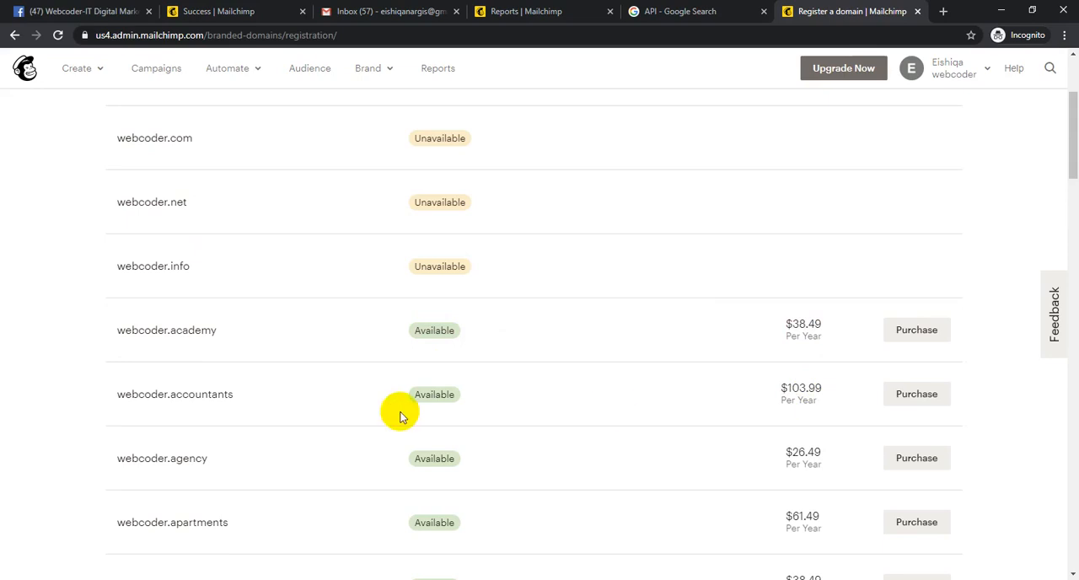
pyautogui.scroll(-15, 193, 378)
pyautogui.scroll(-5, 329, 383)
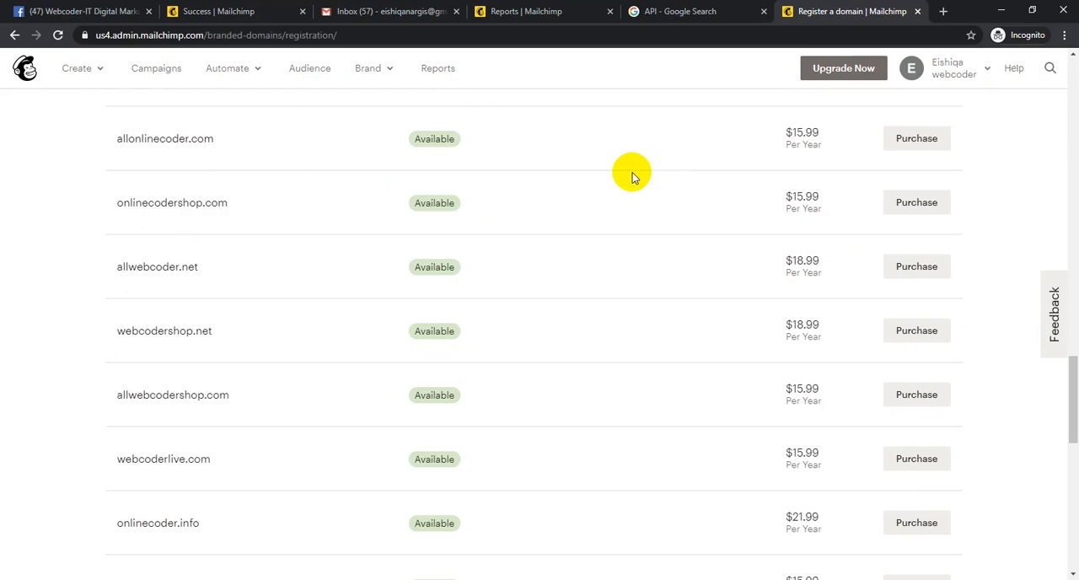
# - Return to the Reports page, reload it, and decline the offer of smarter marketing recommendations
pyautogui.click(552, 10)
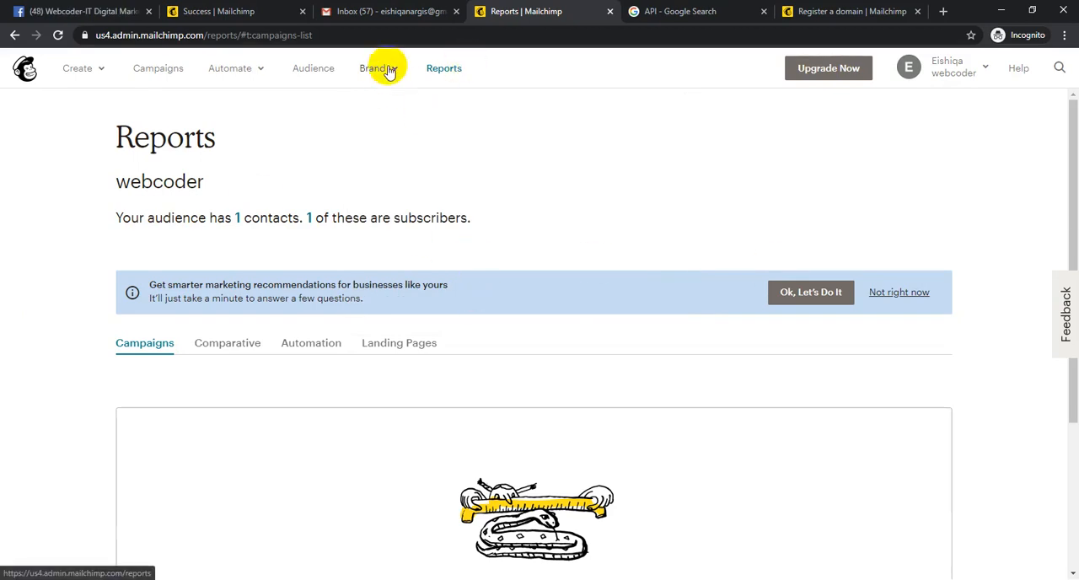
pyautogui.click(442, 72)
pyautogui.click(381, 74)
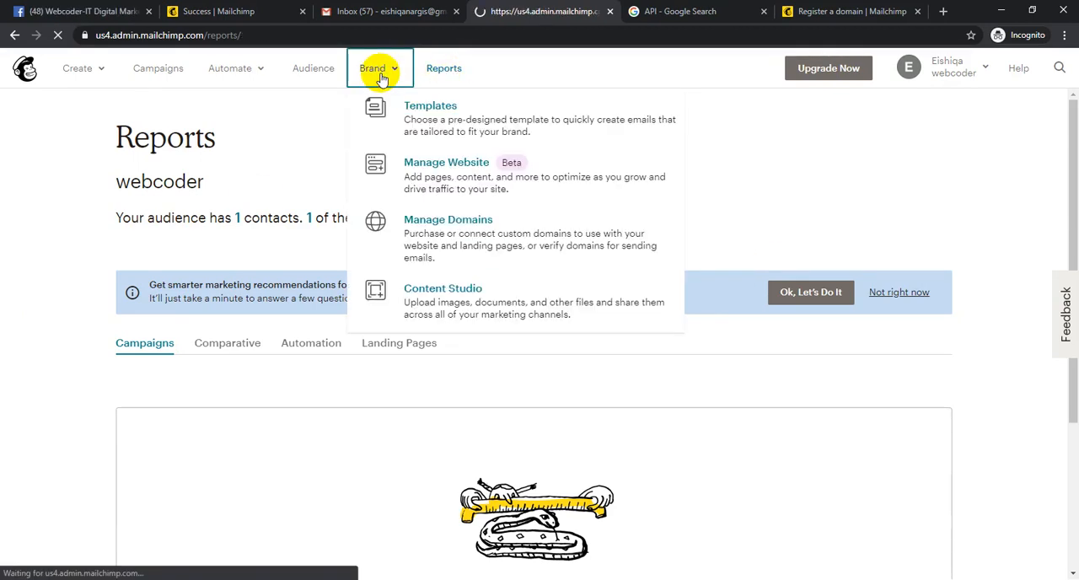
pyautogui.click(820, 198)
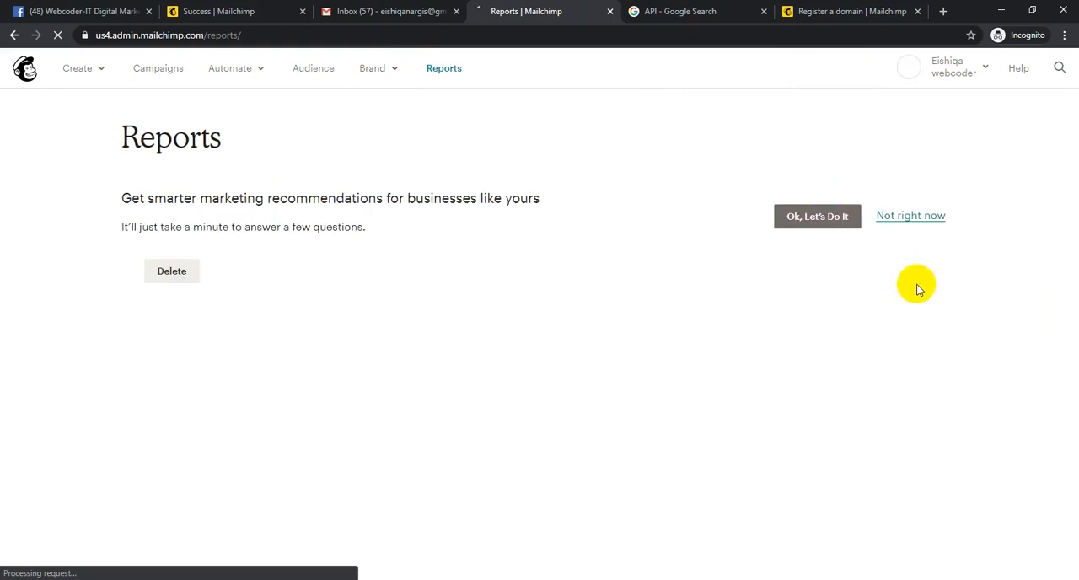
pyautogui.click(911, 221)
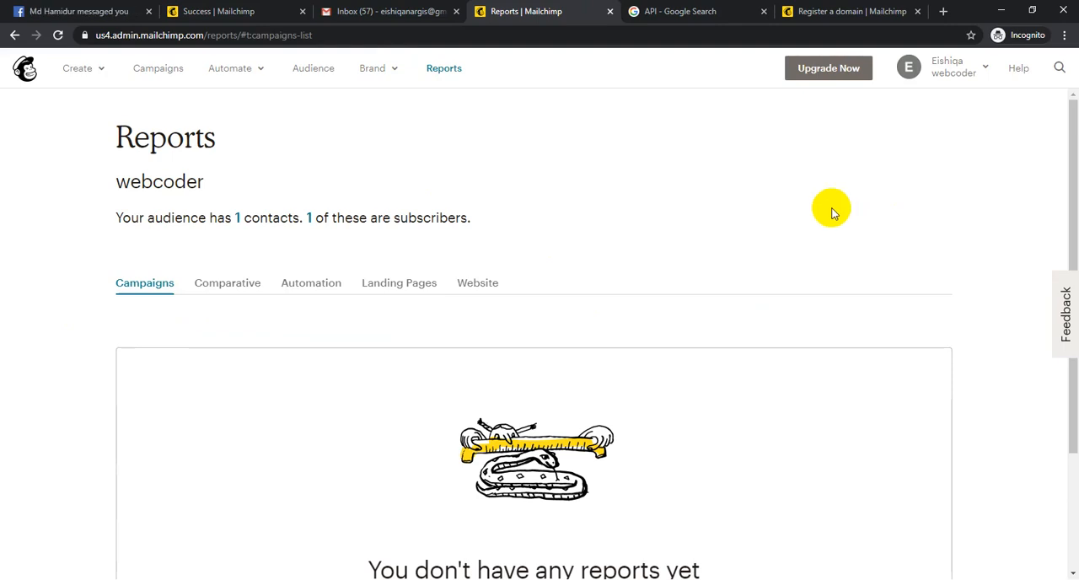
# - Review the Brand options, including Manage Domains and Content Studio, without opening any of them
pyautogui.click(368, 71)
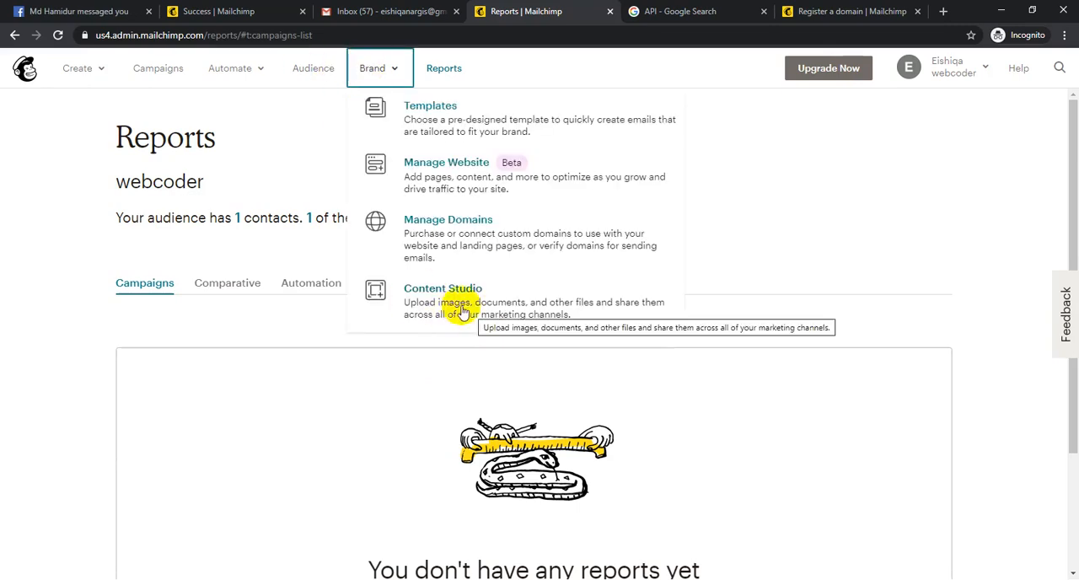
pyautogui.click(924, 236)
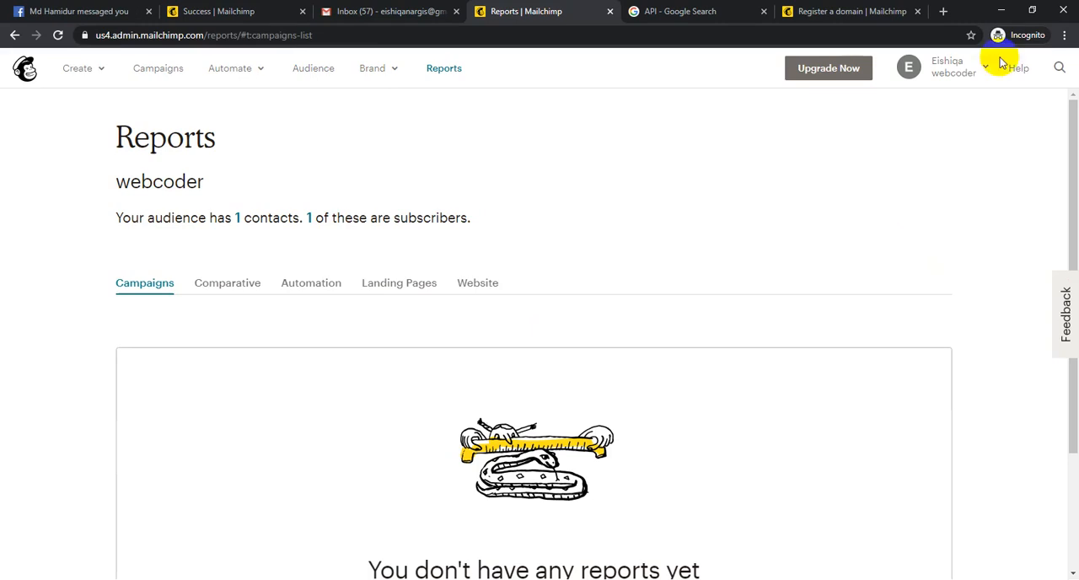
pyautogui.click(376, 82)
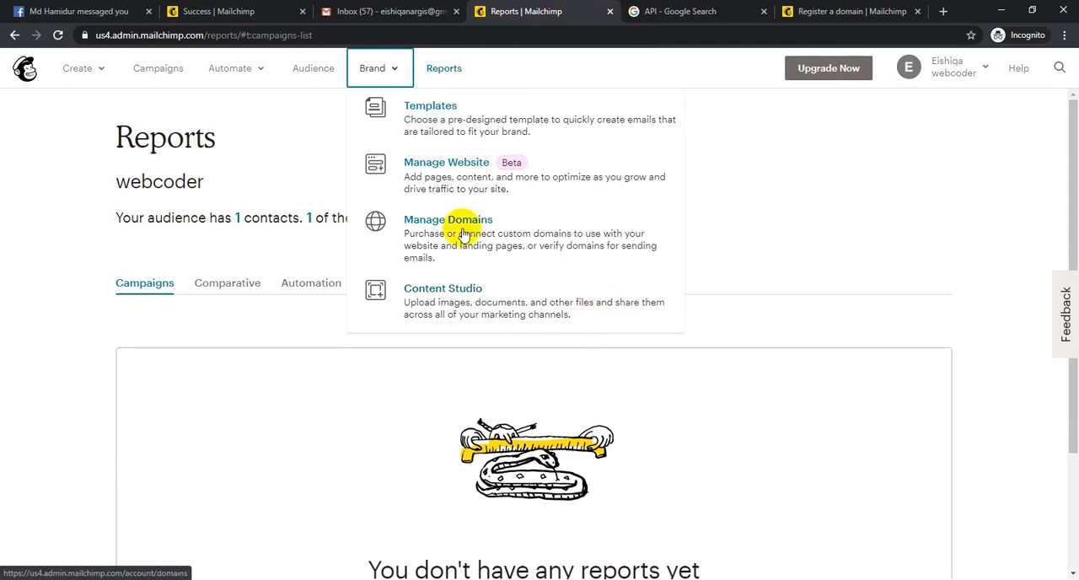
pyautogui.click(315, 126)
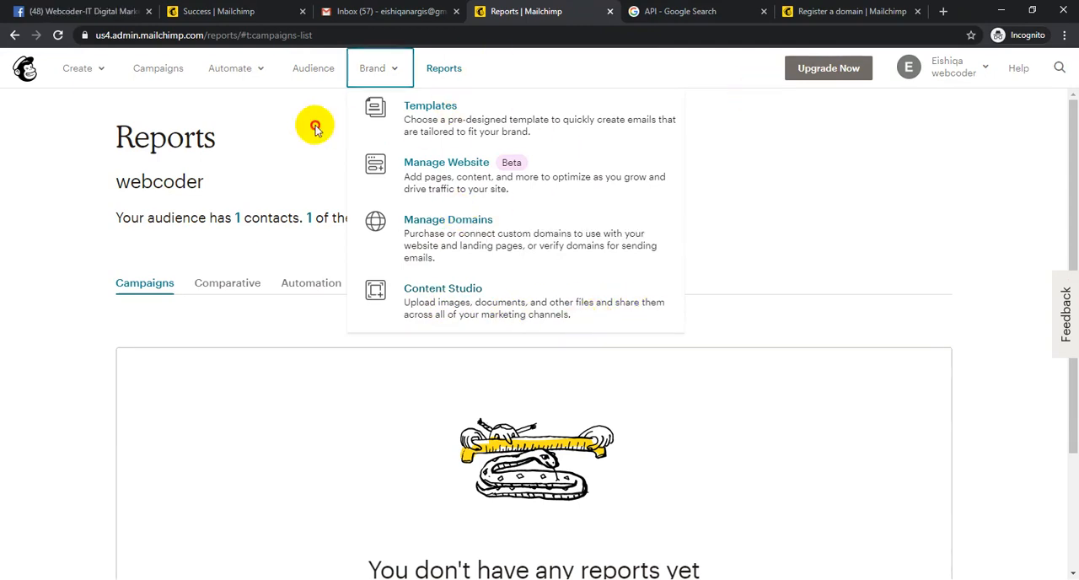
# - Open the Audience dashboard and examine its contact and subscriber summary
pyautogui.click(310, 70)
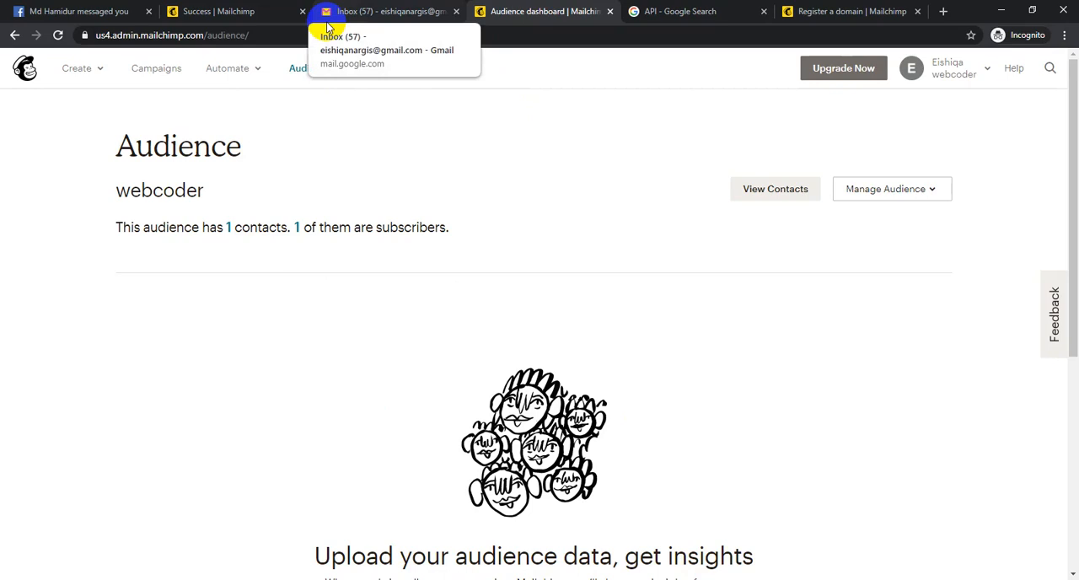
pyautogui.moveTo(106, 140); pyautogui.dragTo(243, 147)
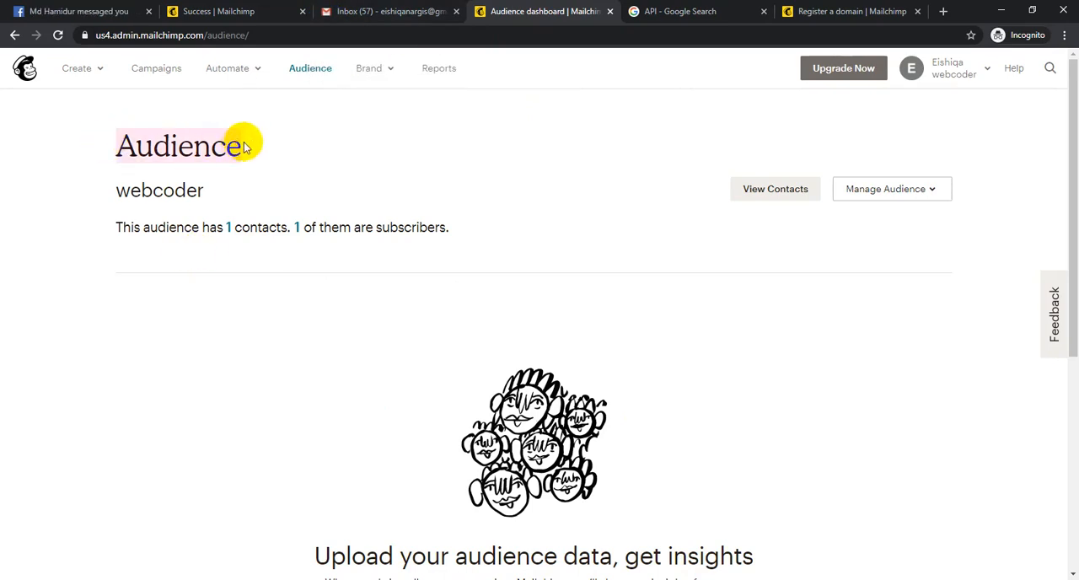
pyautogui.click(257, 154)
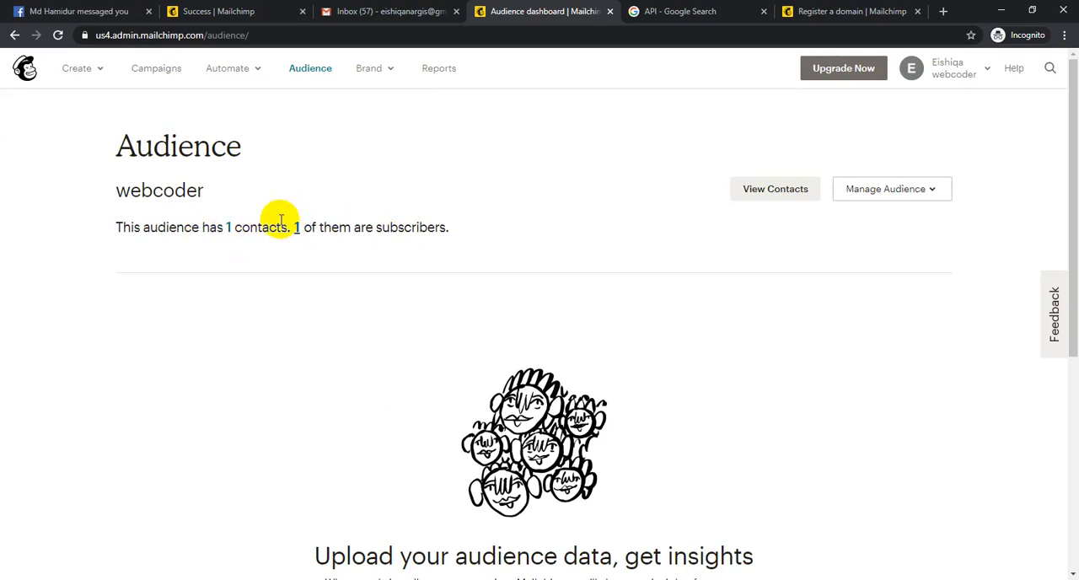
pyautogui.moveTo(120, 228); pyautogui.dragTo(319, 230)
pyautogui.click(408, 227)
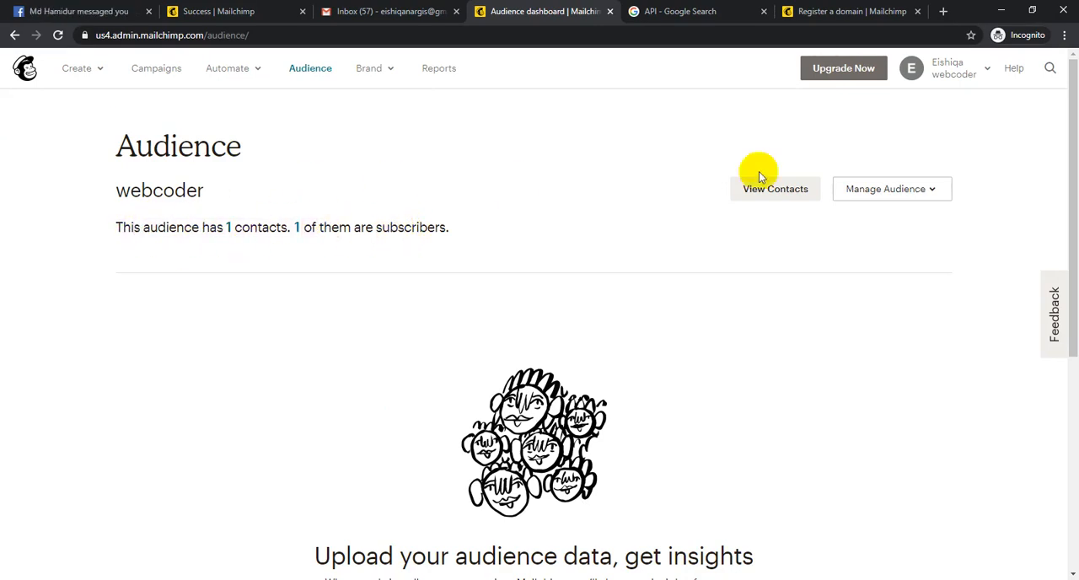
# - View the webcoder audience's contacts and look through the available Add contacts, Settings and Stats options
pyautogui.click(795, 191)
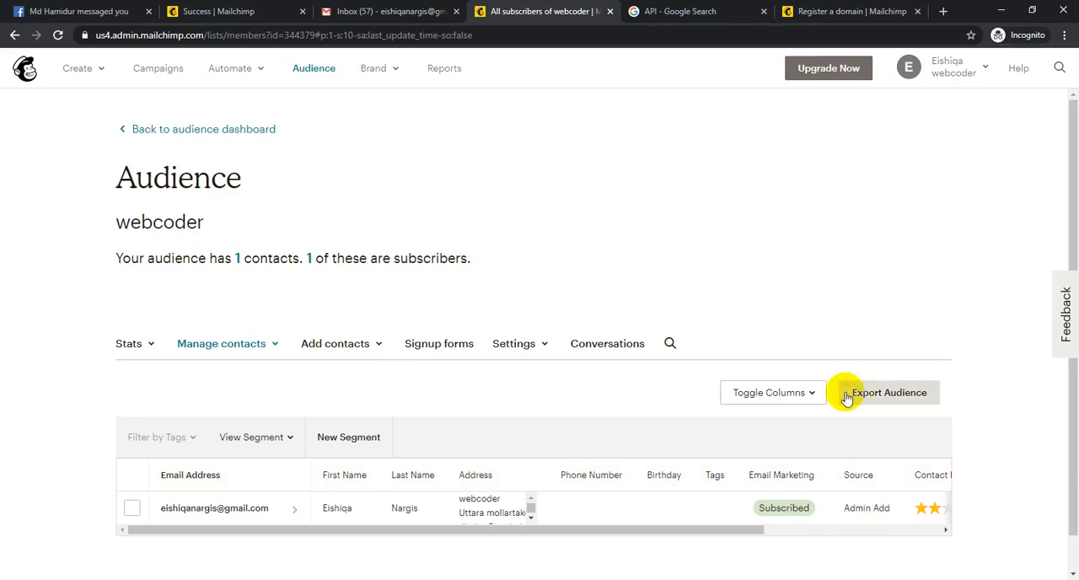
pyautogui.click(333, 344)
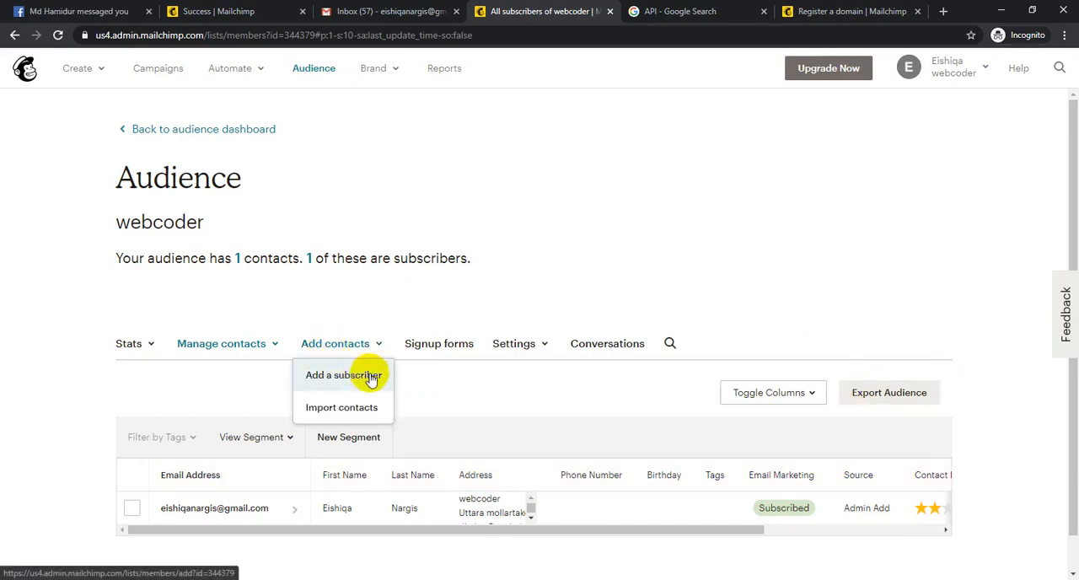
pyautogui.click(528, 345)
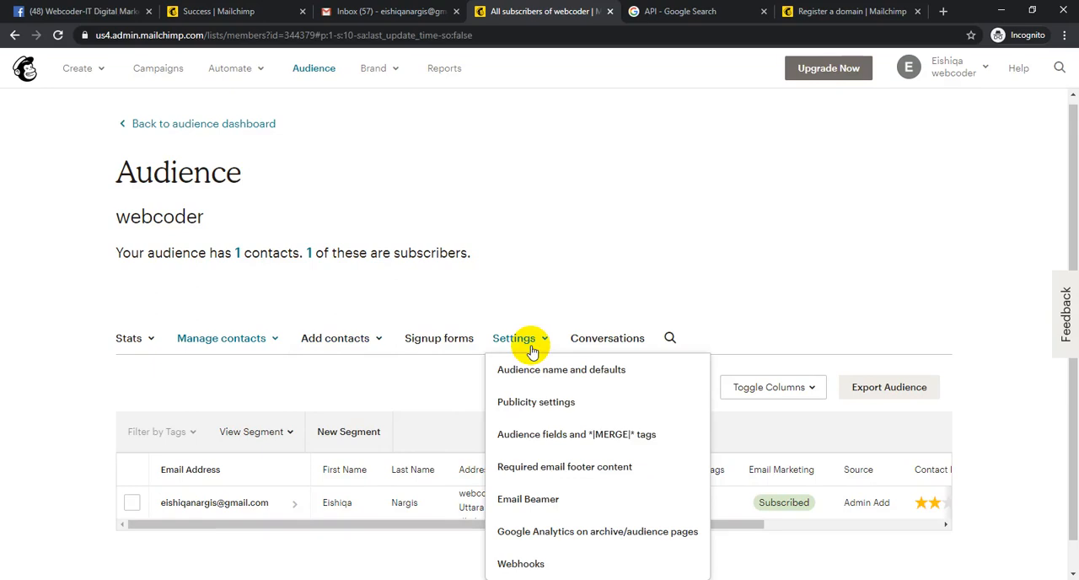
pyautogui.click(515, 275)
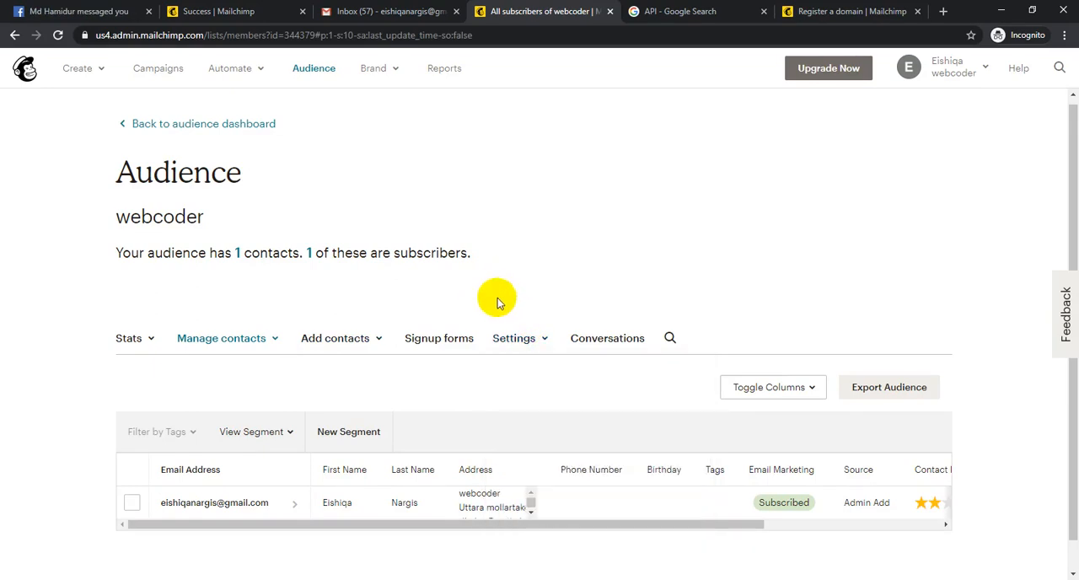
pyautogui.click(135, 341)
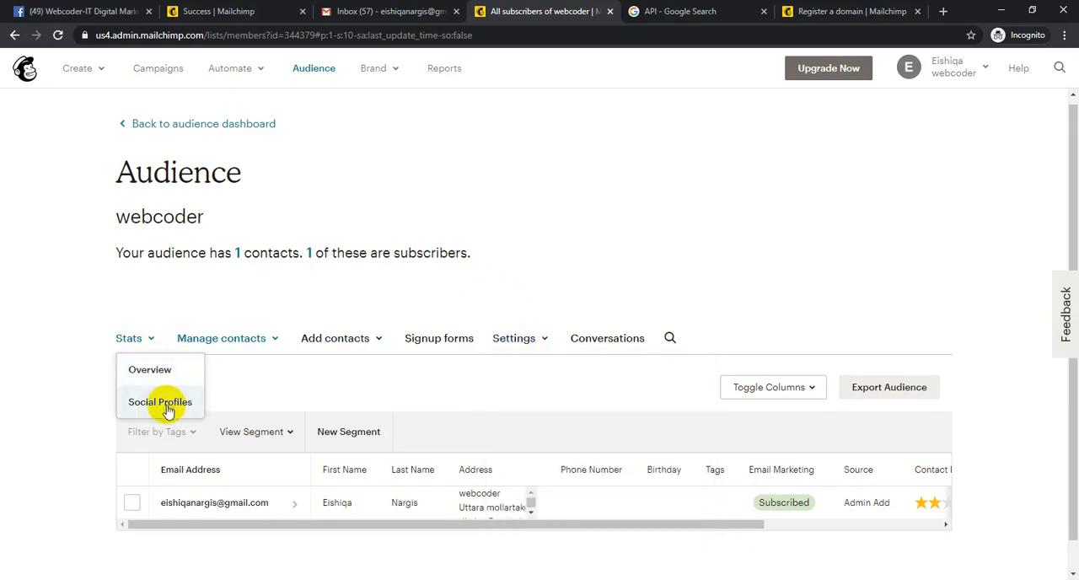
pyautogui.click(55, 346)
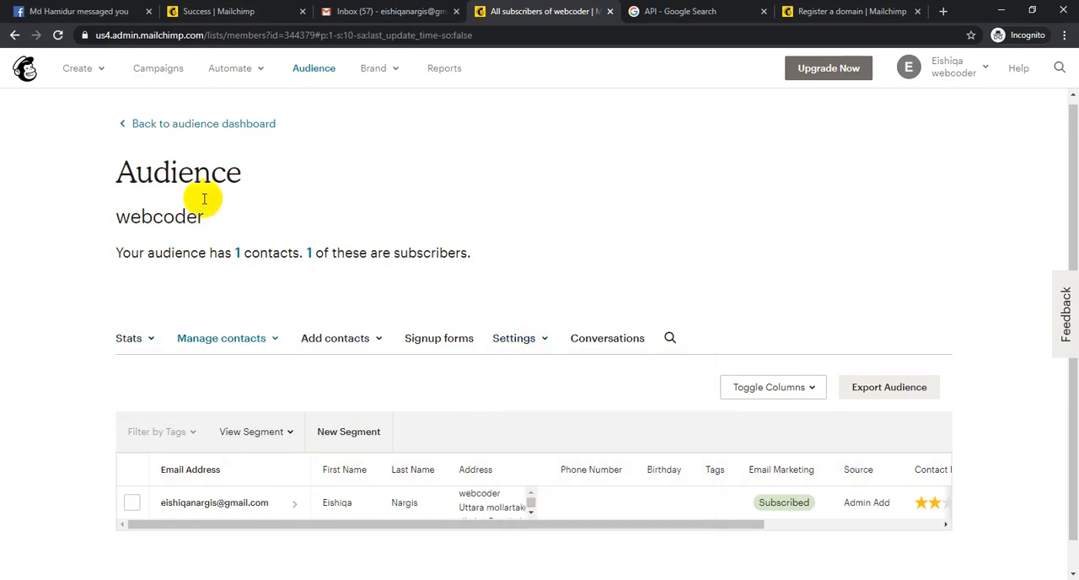
# - Return to the audience dashboard and start a contact import using the Copy/paste from file source
pyautogui.click(231, 125)
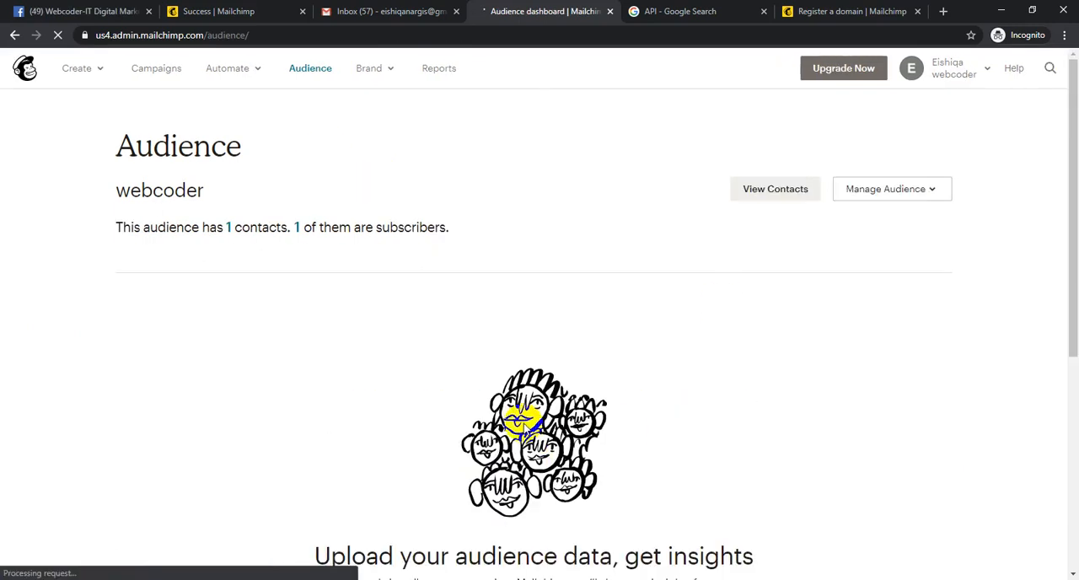
pyautogui.scroll(-5, 701, 313)
pyautogui.click(517, 262)
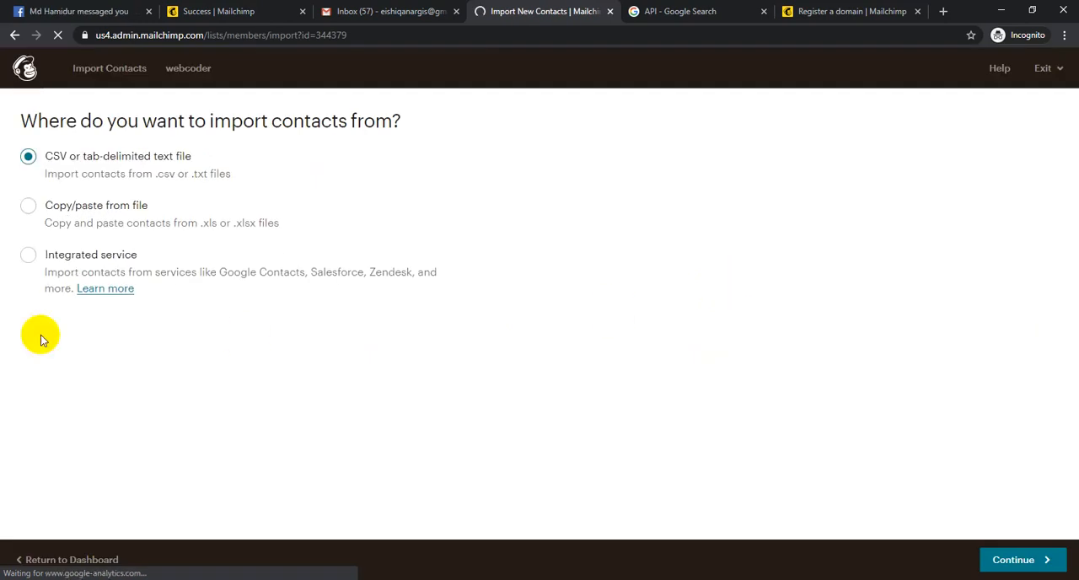
pyautogui.click(96, 205)
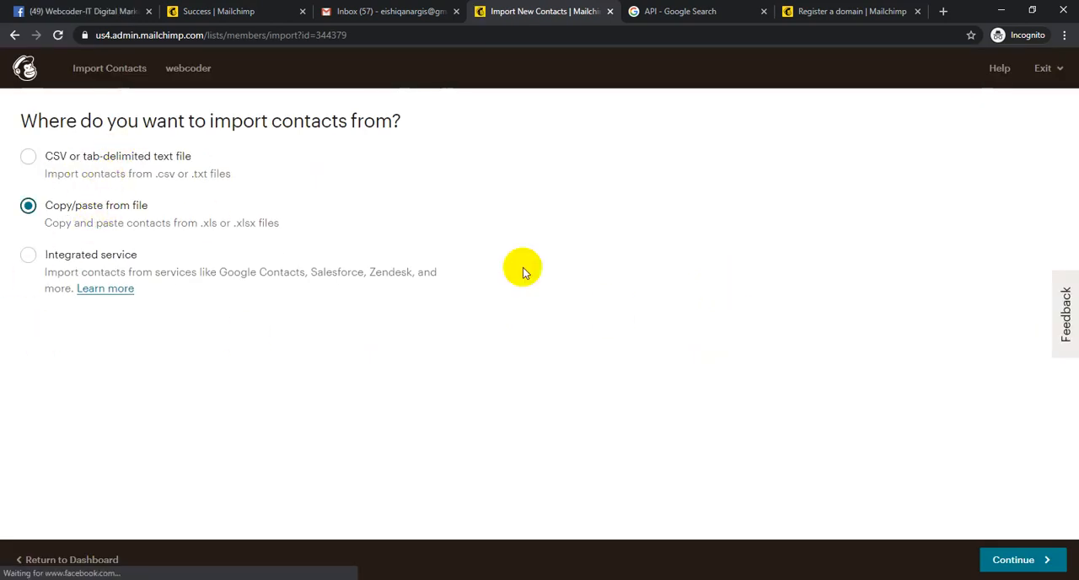
pyautogui.click(1017, 567)
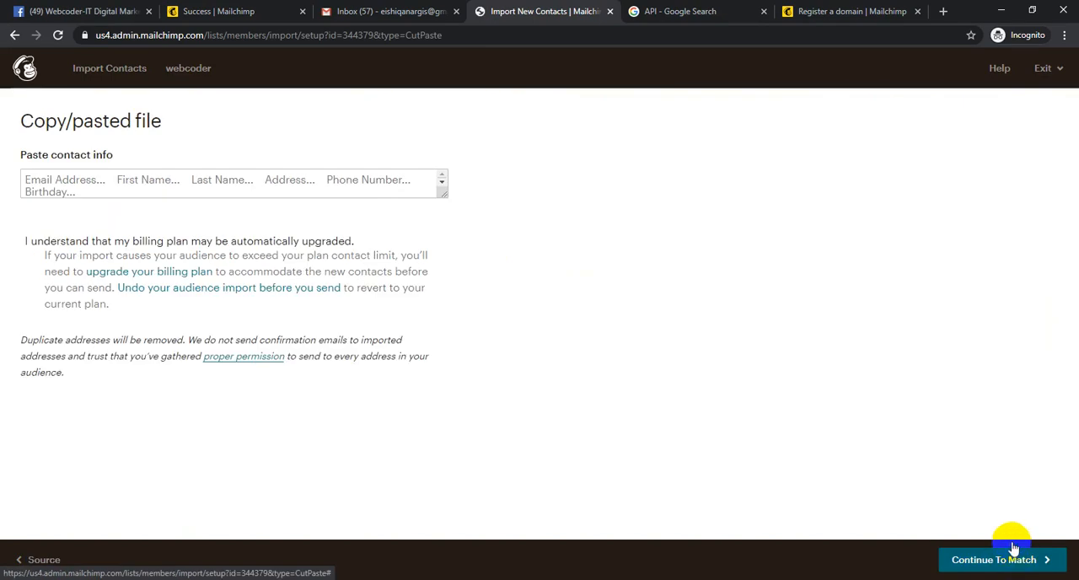
# - Enter three contact e-mail addresses on separate lines, accept the automatic billing plan upgrade terms, and highlight the addresses
pyautogui.click(197, 187)
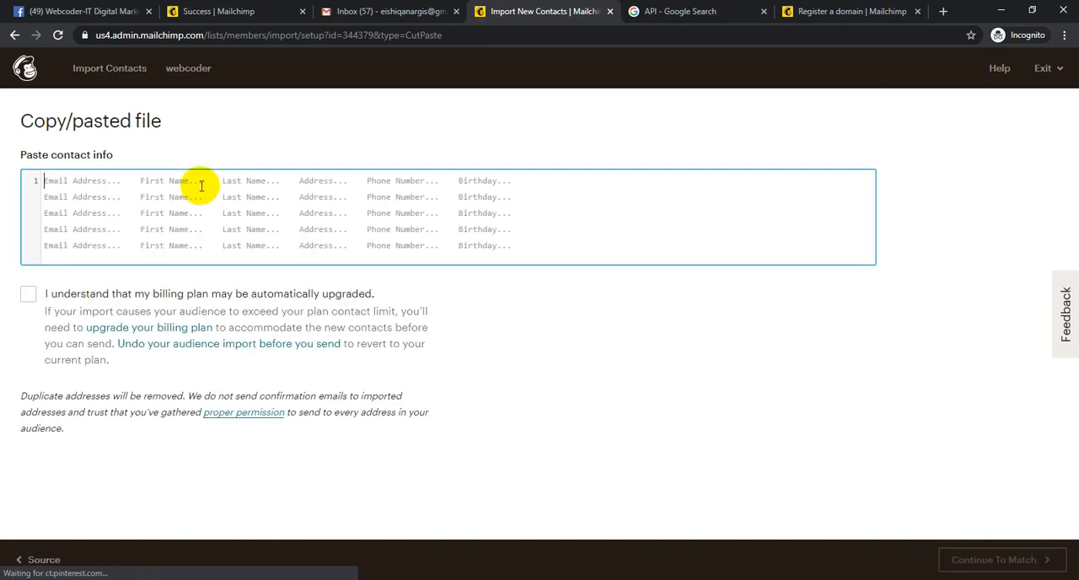
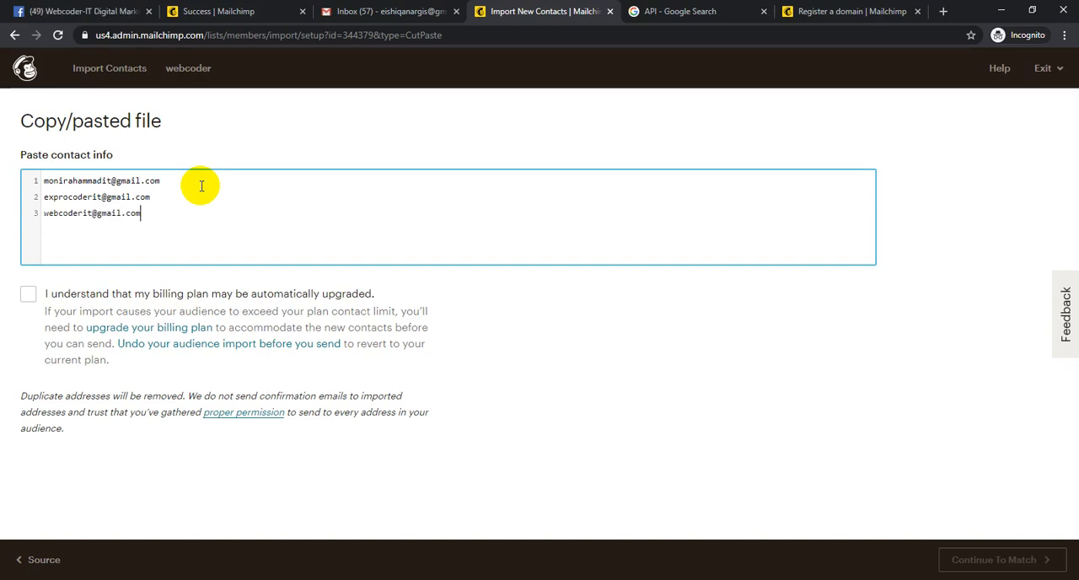
pyautogui.click(28, 294)
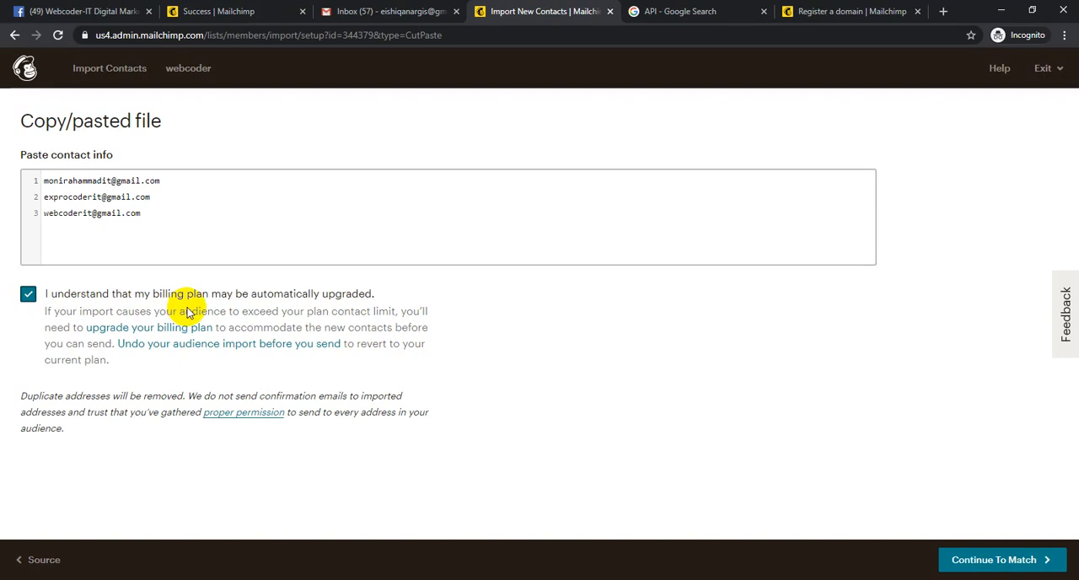
pyautogui.click(217, 236)
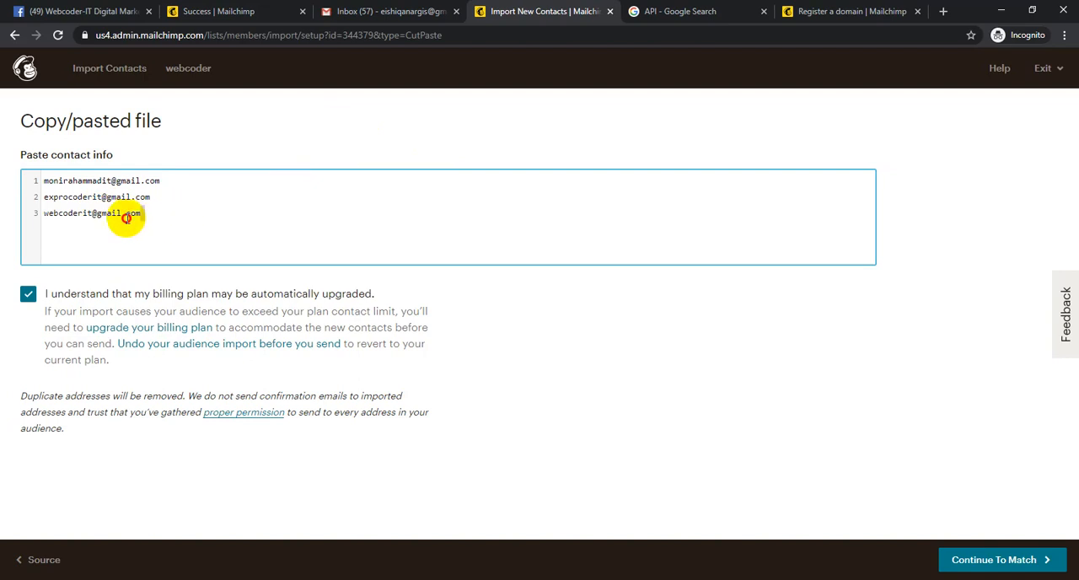
pyautogui.moveTo(139, 213); pyautogui.dragTo(30, 181)
pyautogui.click(625, 363)
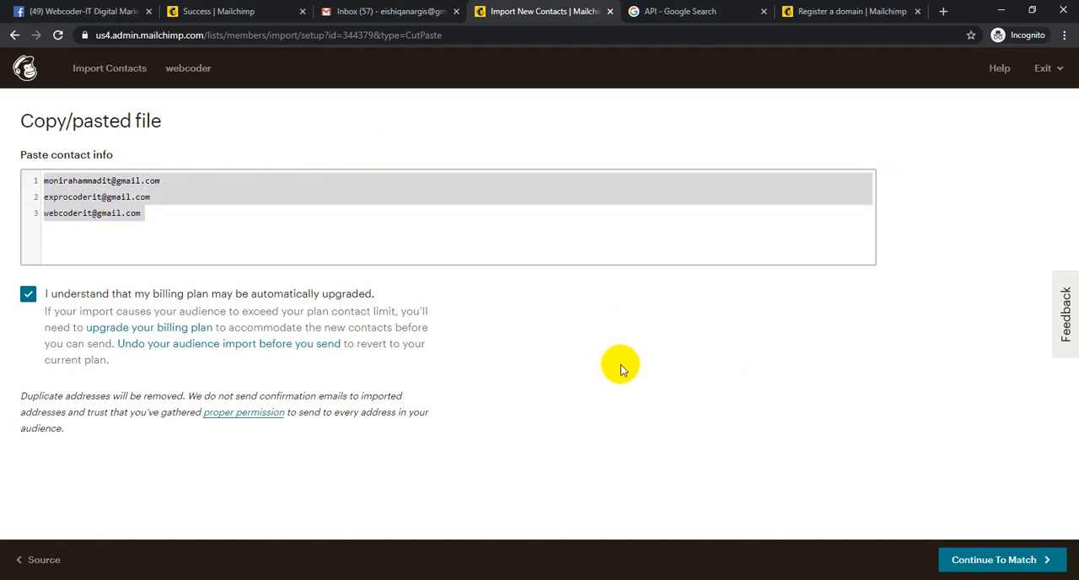
# - Continue the pasted contact import to the organizing stage and tag all imported contacts as Customer
pyautogui.click(1047, 563)
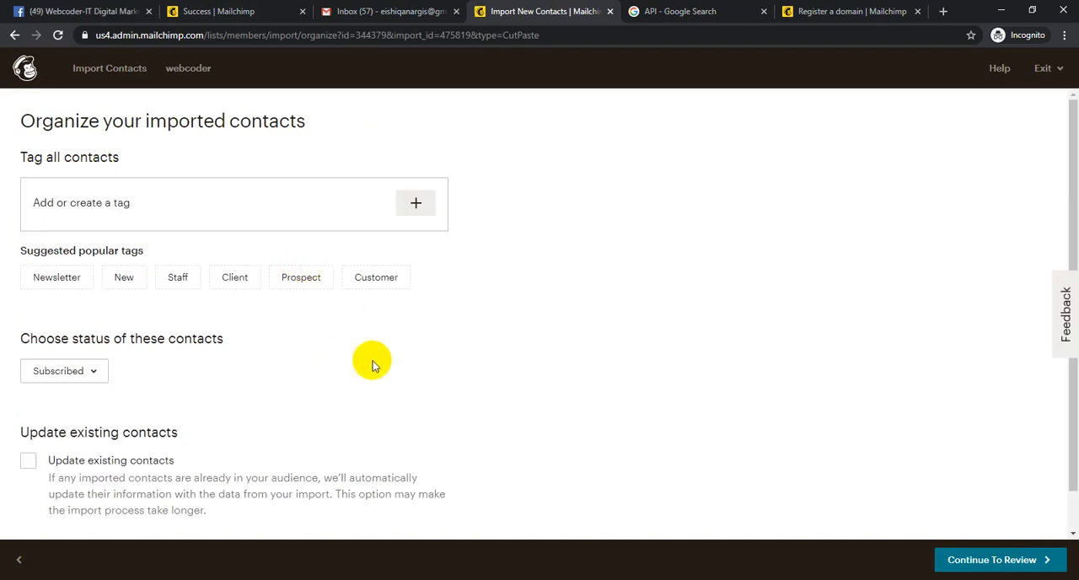
pyautogui.click(414, 202)
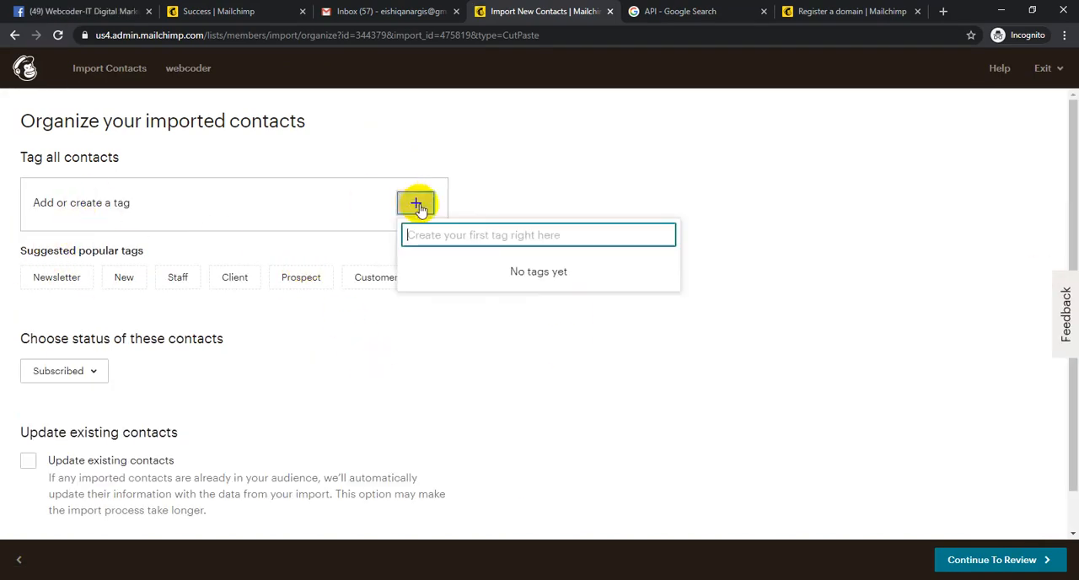
pyautogui.click(464, 332)
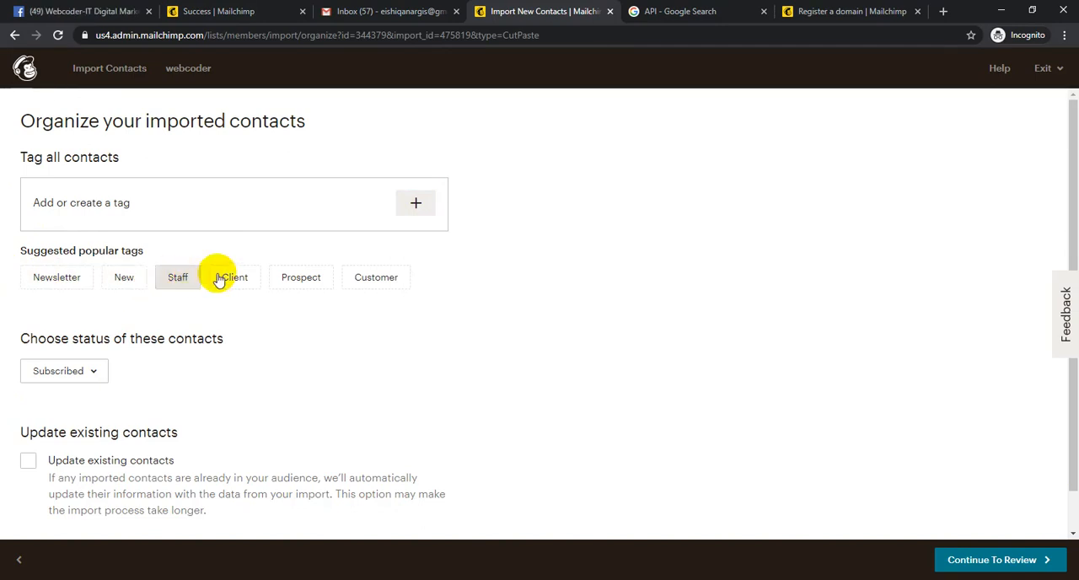
pyautogui.click(376, 278)
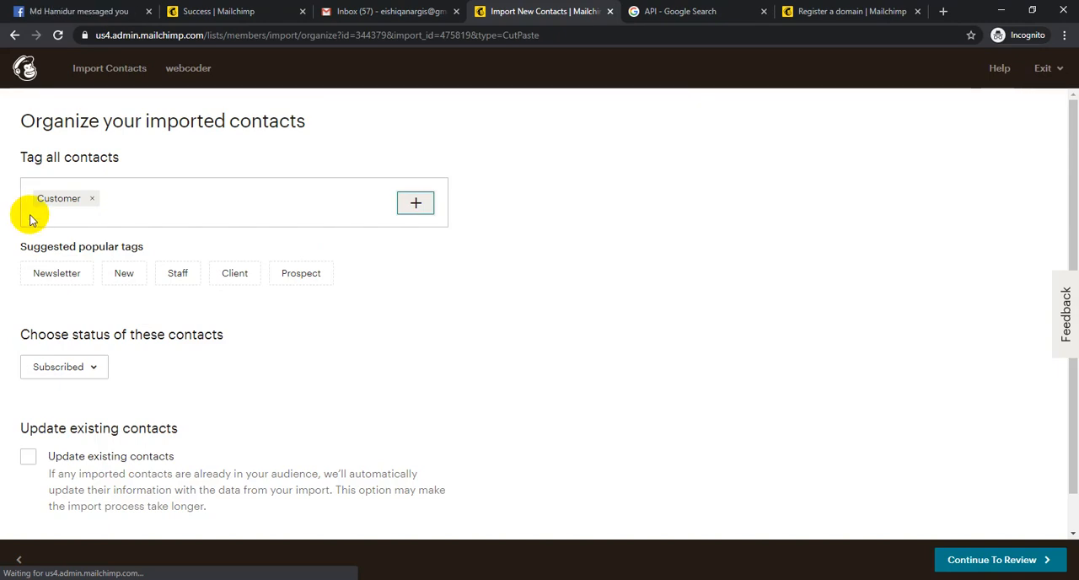
# - Set the imported contacts' status to Subscribed and turn on updating of existing contacts
pyautogui.click(69, 371)
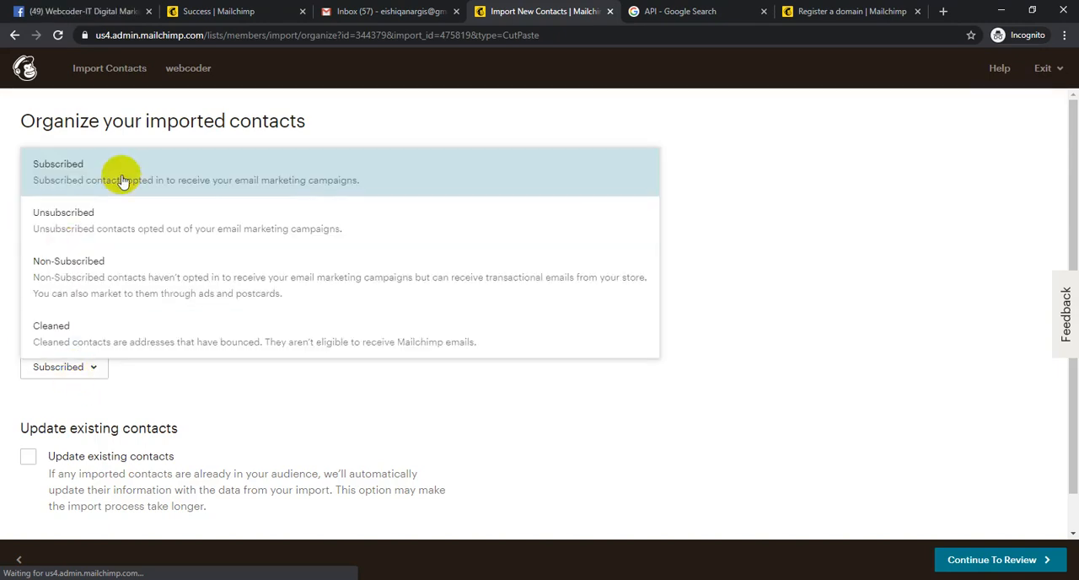
pyautogui.click(123, 180)
pyautogui.click(28, 456)
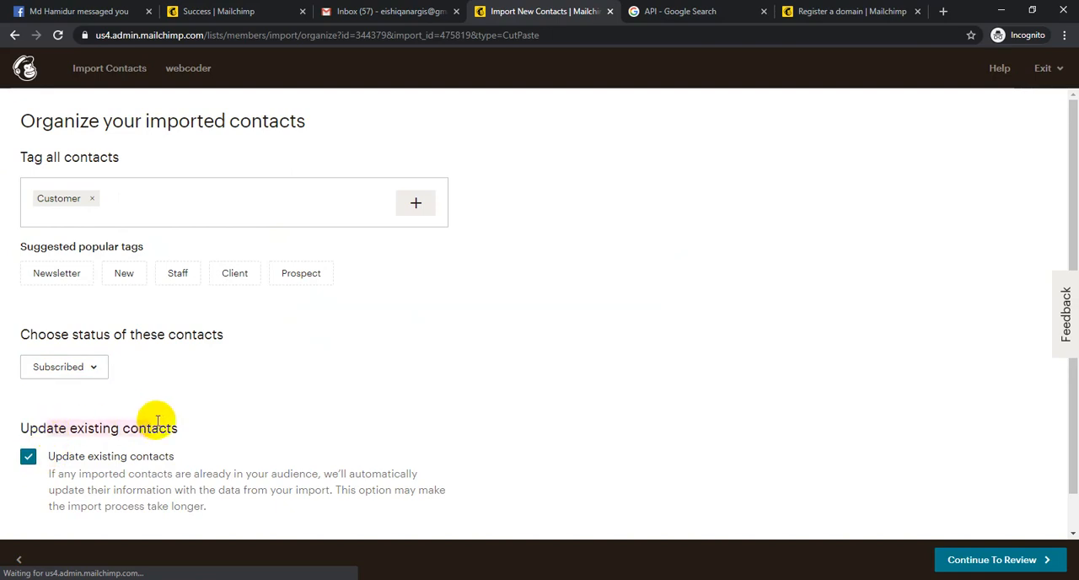
# - Proceed through the review, run the import, and view the webcoder audience's contact table
pyautogui.scroll(-1, 380, 422)
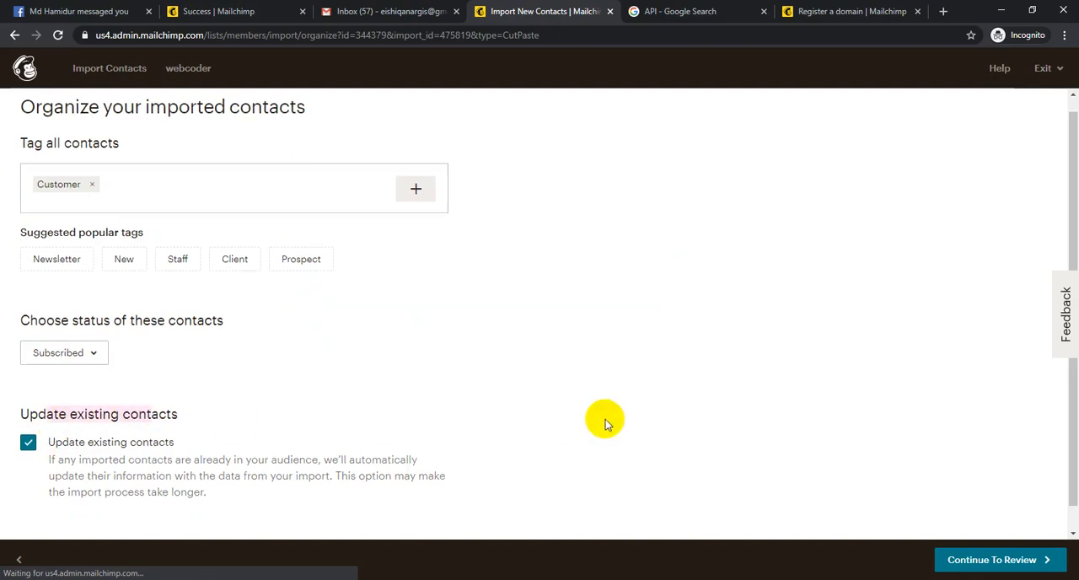
pyautogui.click(1053, 560)
pyautogui.click(1041, 560)
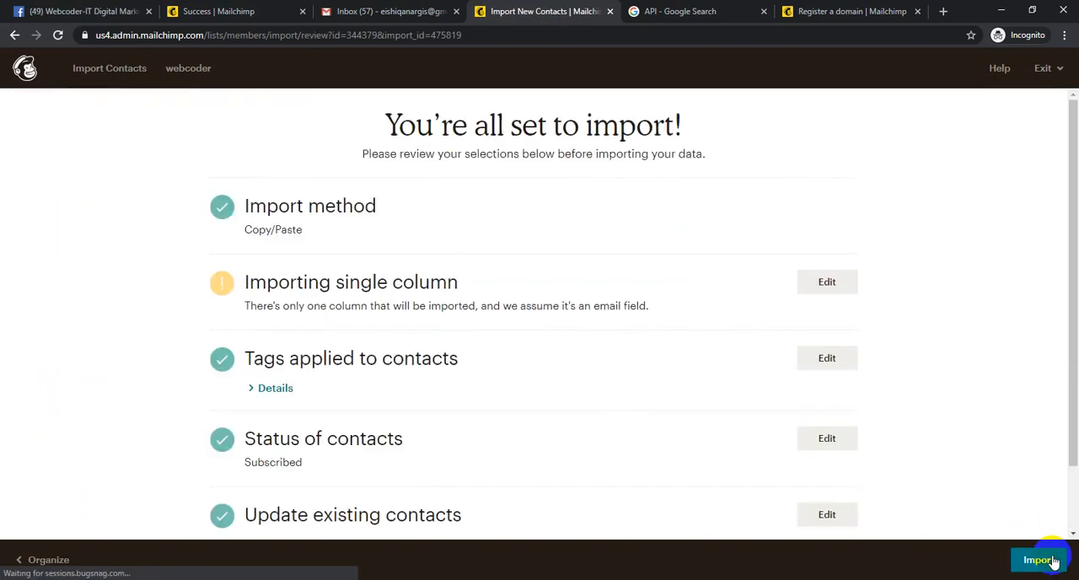
pyautogui.scroll(-1, 1047, 472)
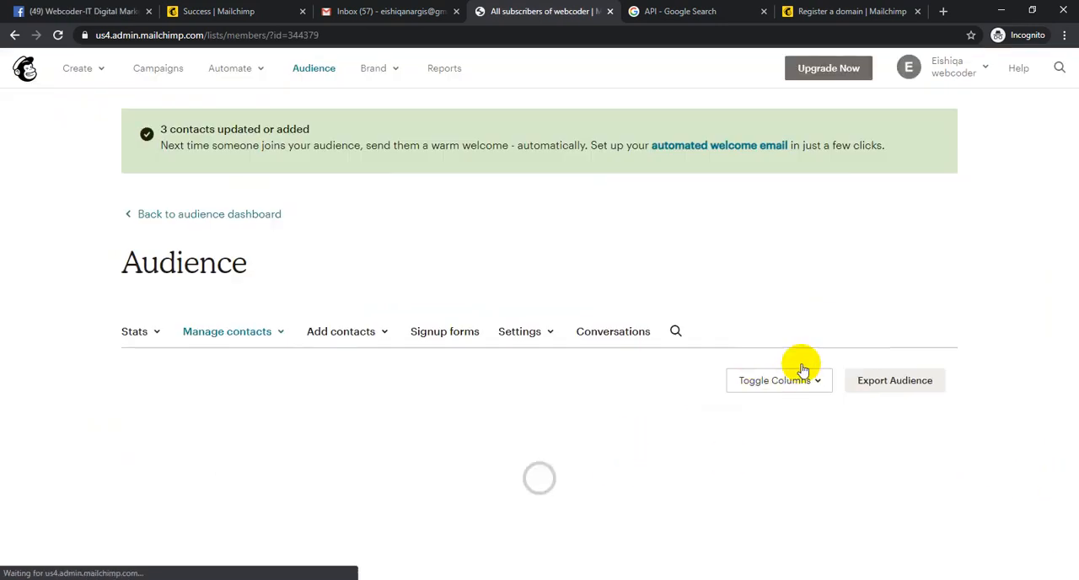
pyautogui.scroll(-3, 576, 434)
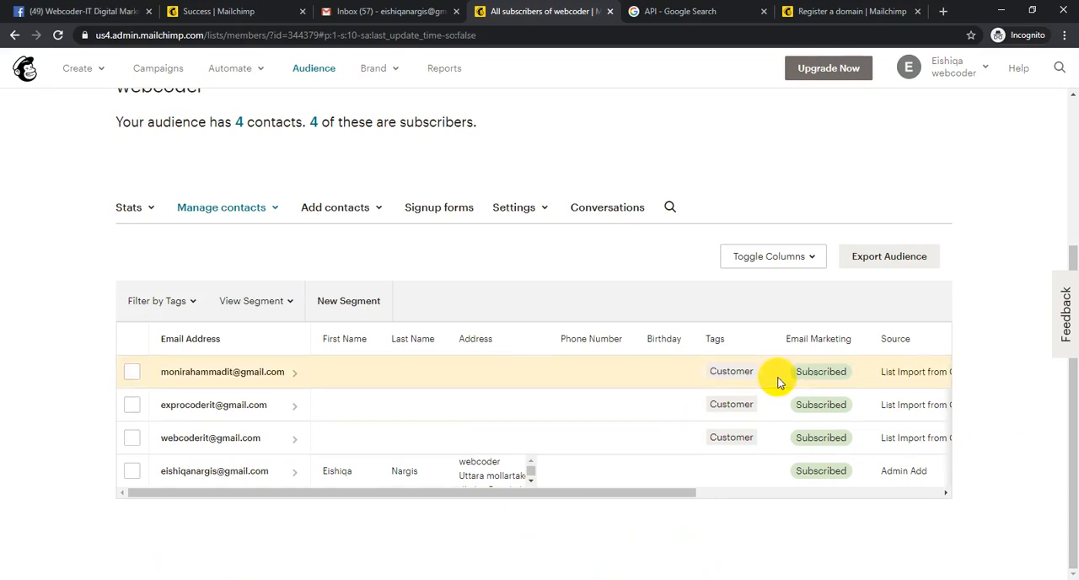
# - Start a new segment for the audience and look through the condition types offered in place of Email Marketing Status
pyautogui.click(340, 306)
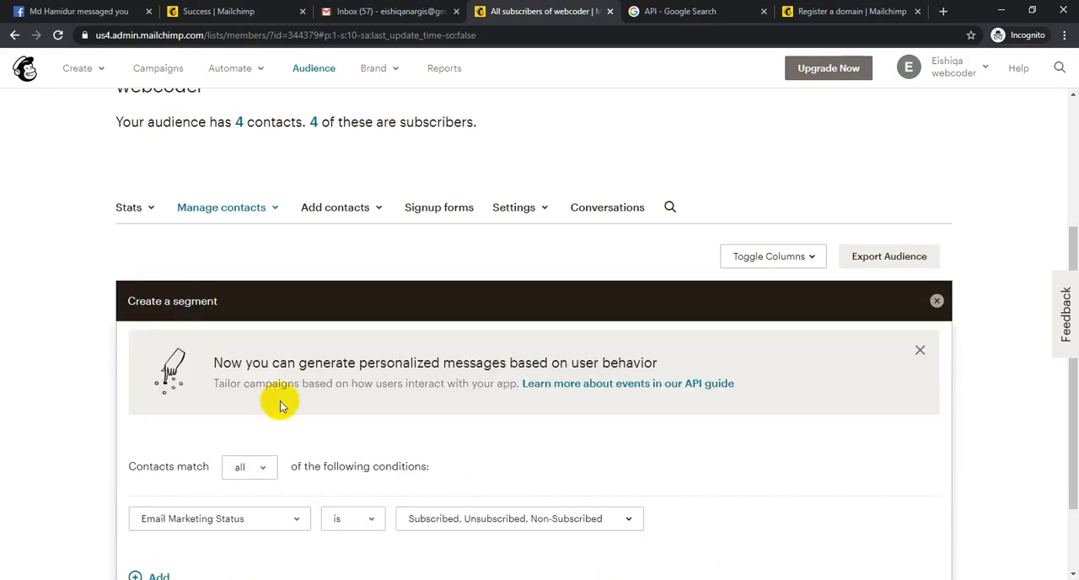
pyautogui.scroll(-2, 291, 410)
pyautogui.click(244, 415)
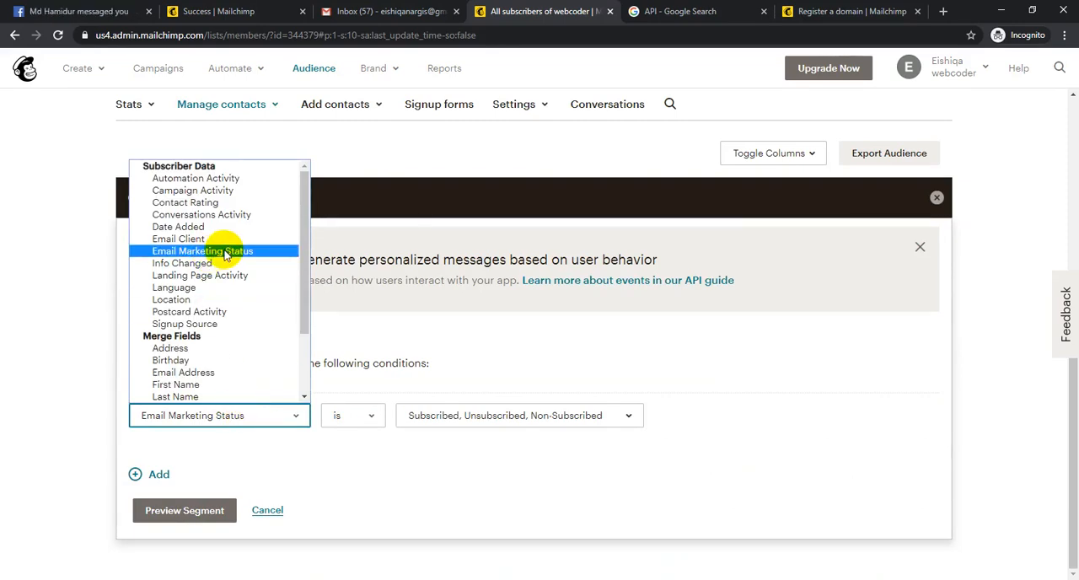
pyautogui.click(463, 502)
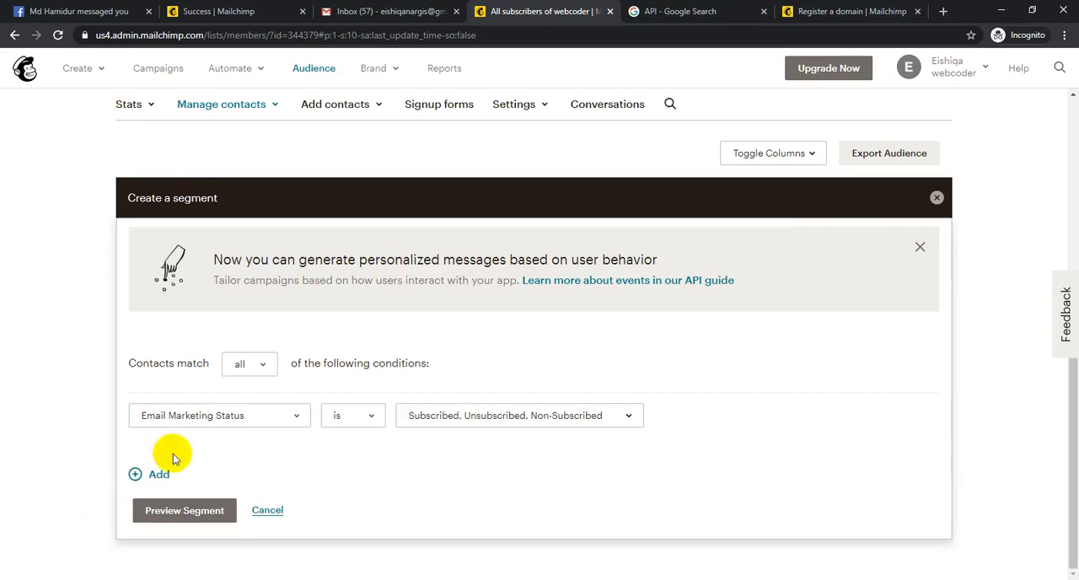
# - Try a VIPs condition for the segment, switching it to "is not a member of" and back to "is a member of"
pyautogui.click(211, 416)
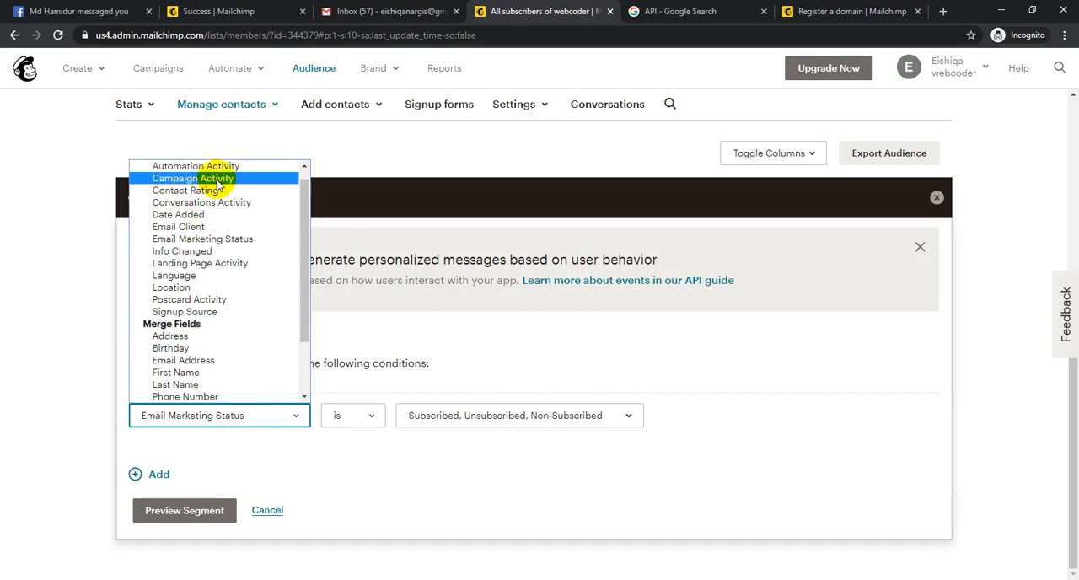
pyautogui.scroll(-2, 270, 253)
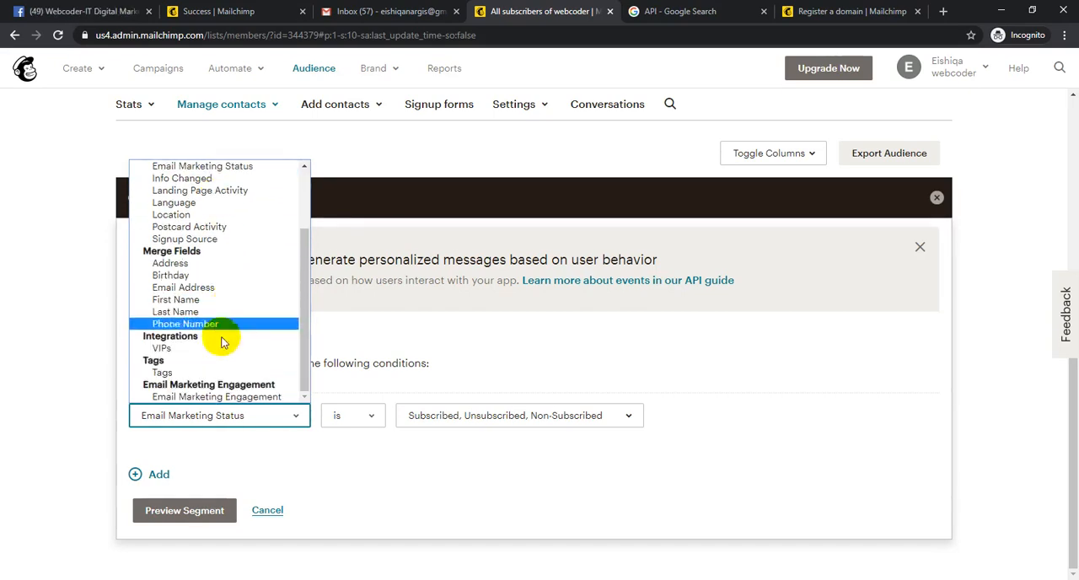
pyautogui.click(165, 350)
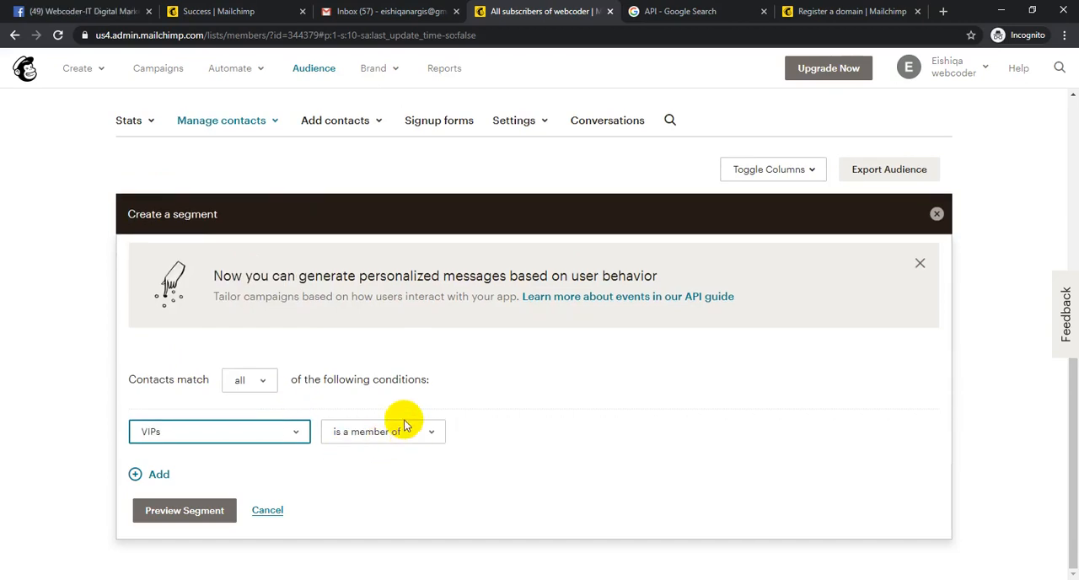
pyautogui.click(398, 432)
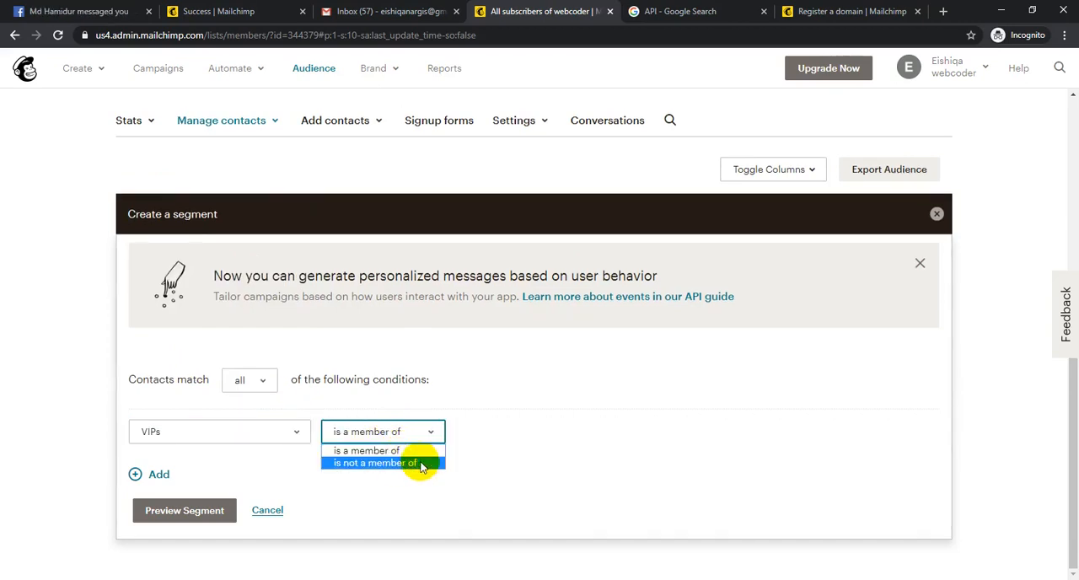
pyautogui.click(421, 463)
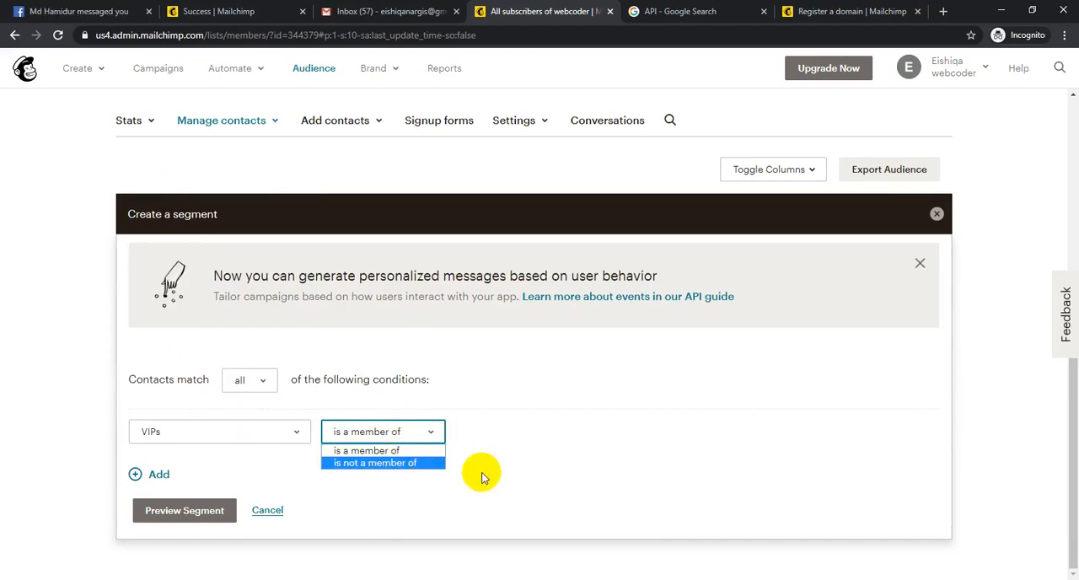
pyautogui.click(365, 436)
pyautogui.click(358, 447)
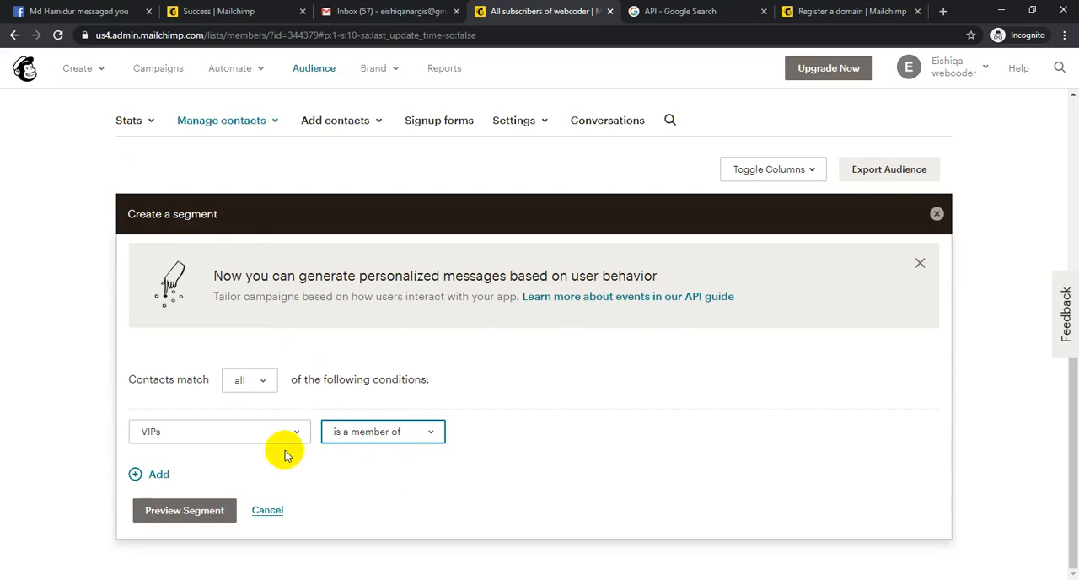
# - Change the segment's condition to Email Marketing Engagement is New
pyautogui.click(231, 435)
pyautogui.scroll(2, 218, 229)
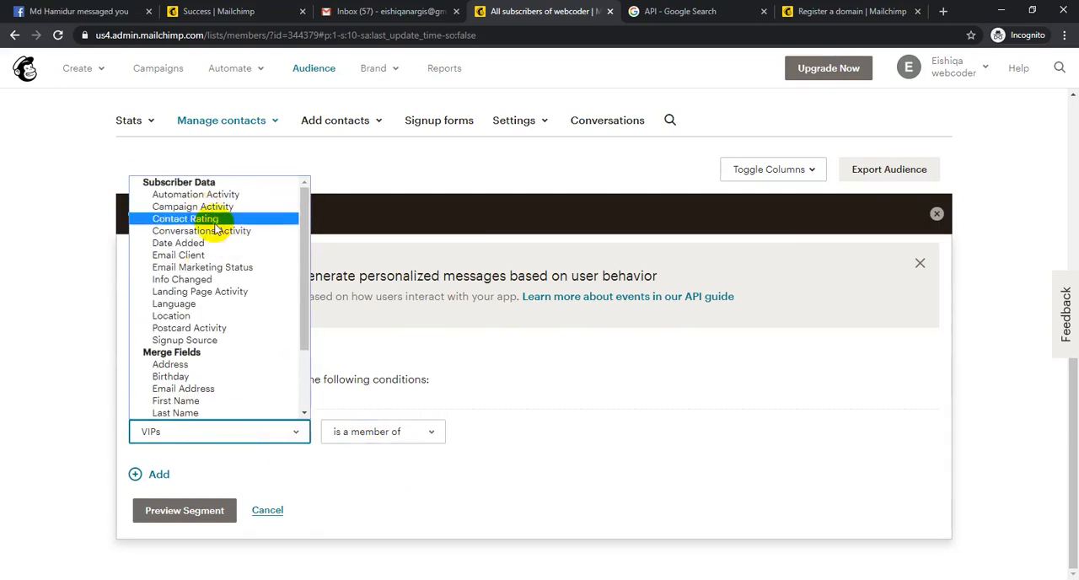
pyautogui.scroll(-2, 223, 245)
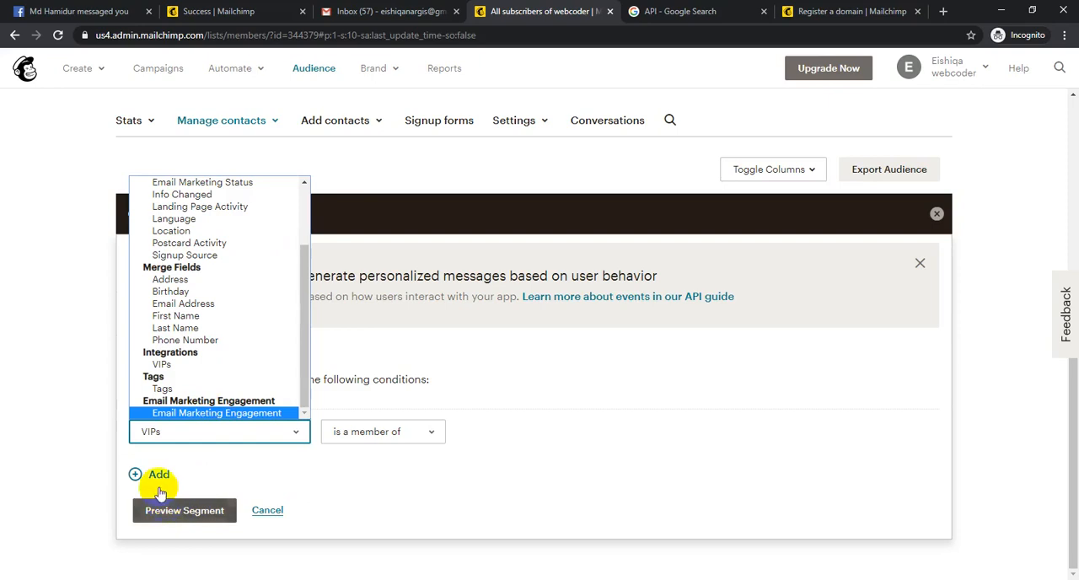
pyautogui.click(70, 476)
pyautogui.click(194, 434)
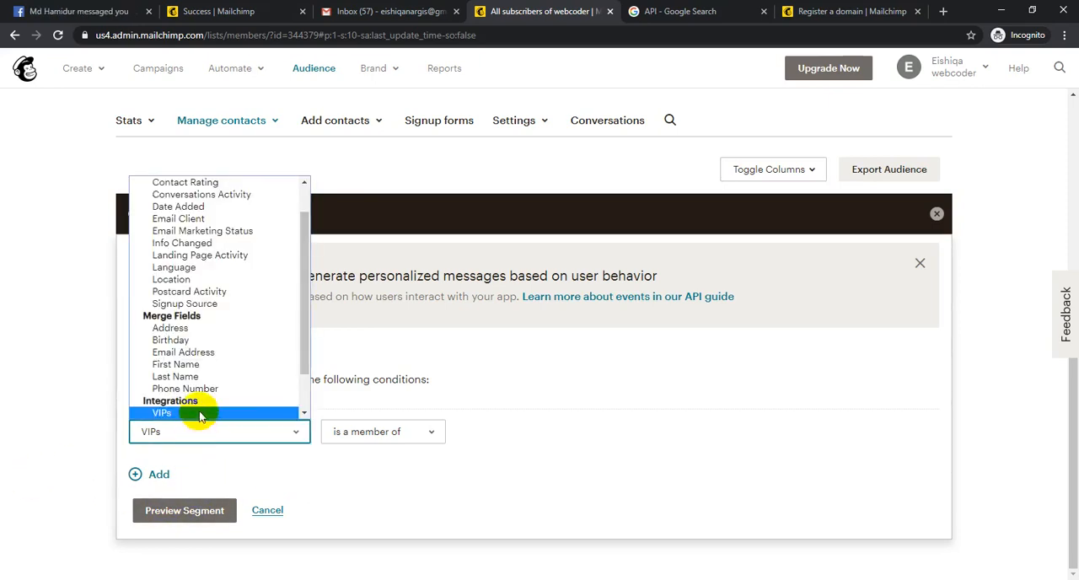
pyautogui.scroll(-1, 203, 411)
pyautogui.click(181, 413)
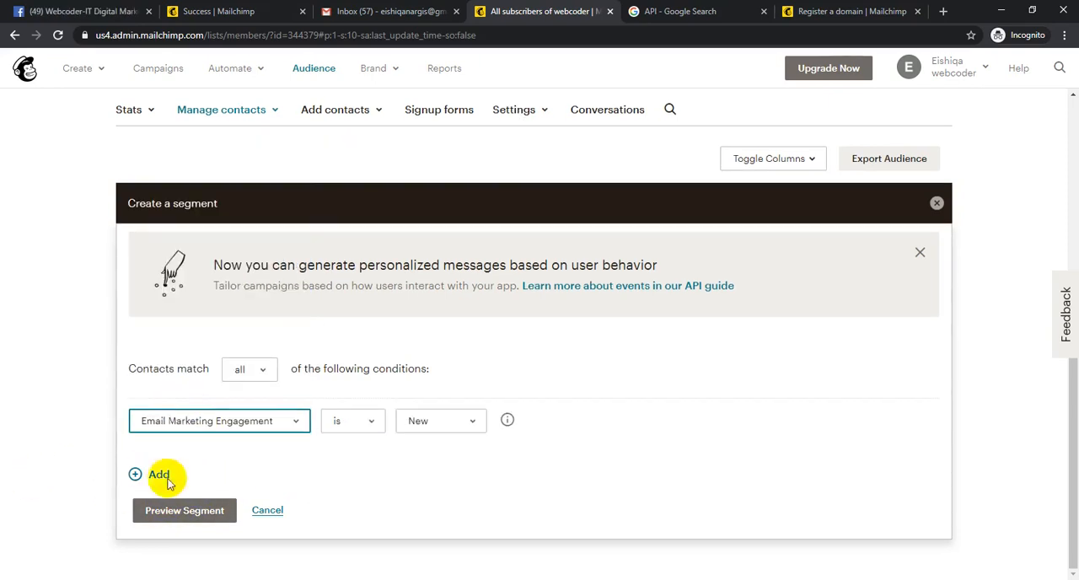
# - Add a second condition to the segment, remove it again, and preview the contacts matching the remaining engagement condition
pyautogui.click(185, 479)
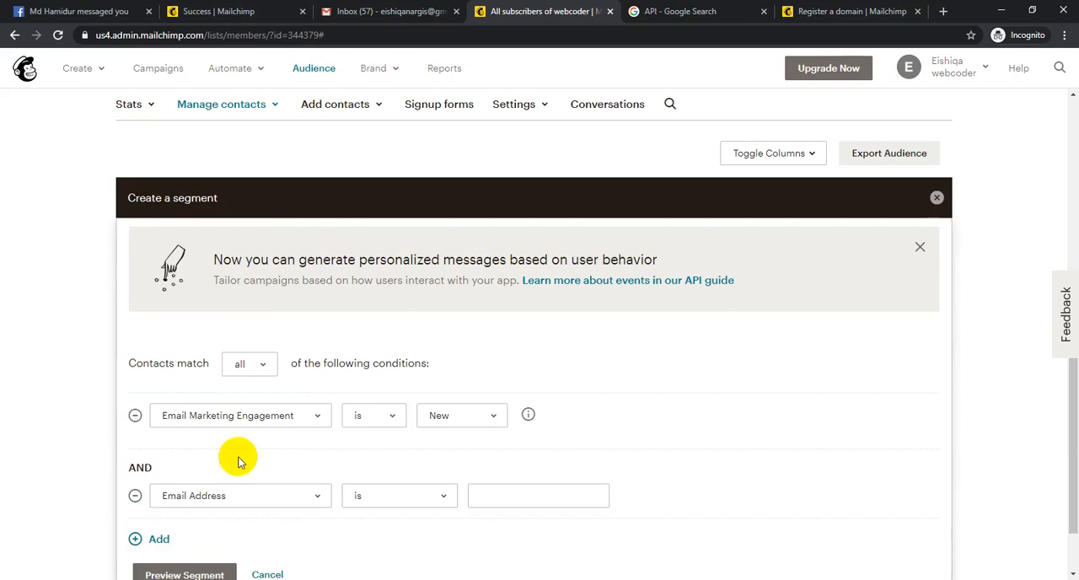
pyautogui.scroll(-1, 233, 446)
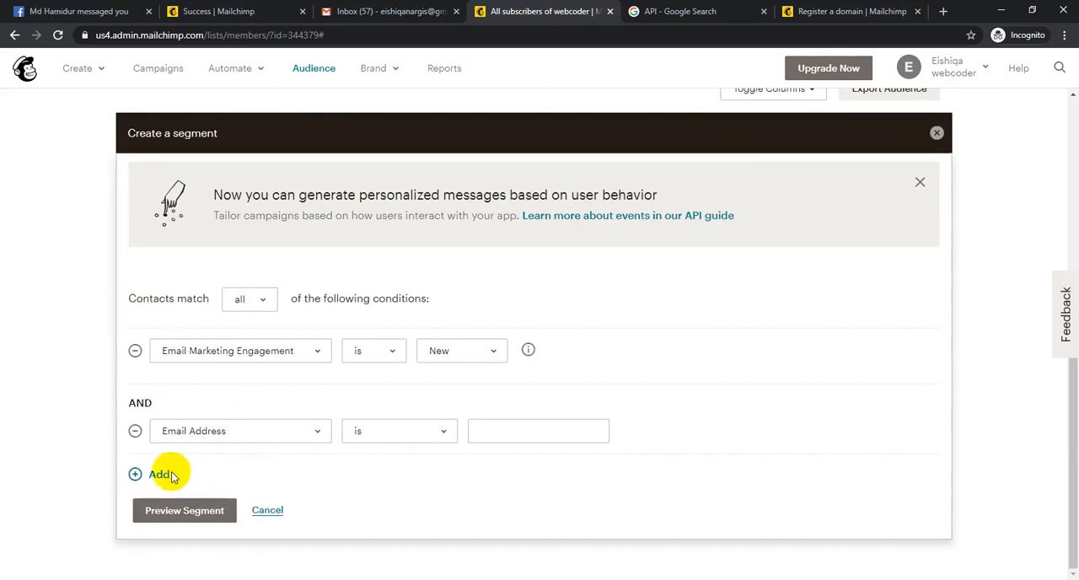
pyautogui.click(135, 434)
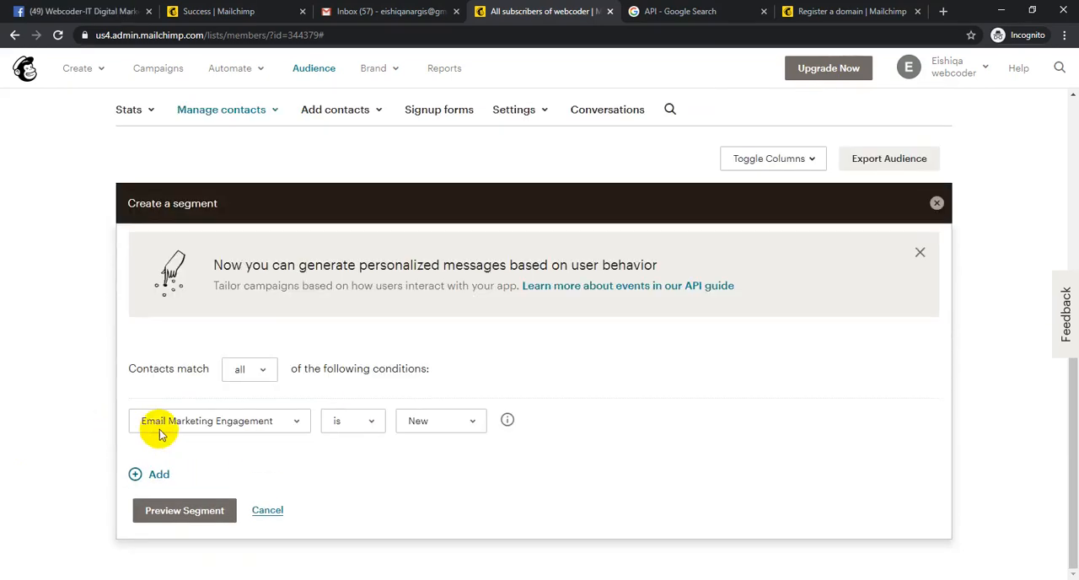
pyautogui.click(192, 511)
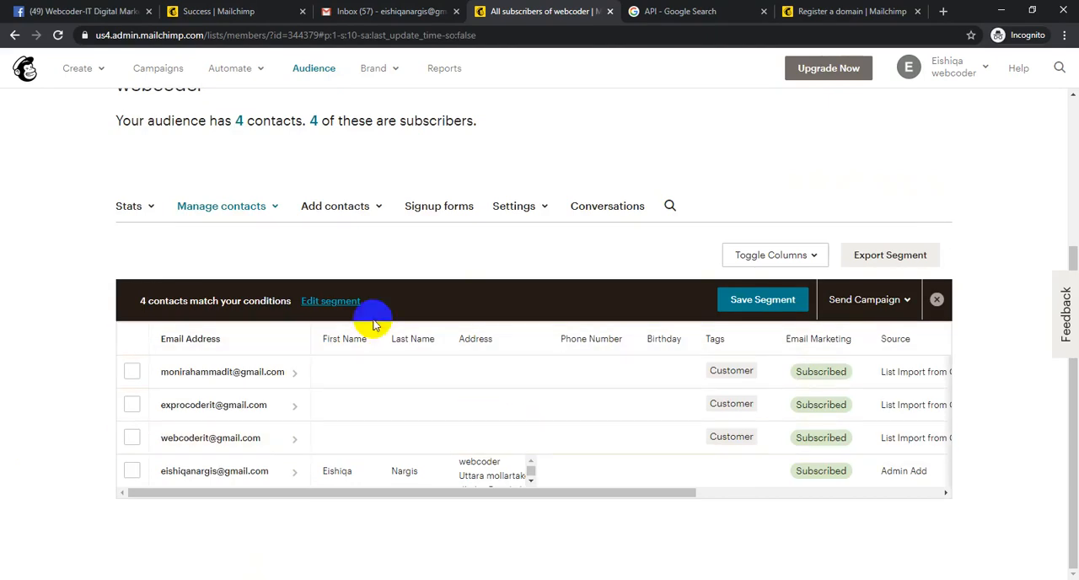
# - Start saving the previewed segment under the name "customers" and cancel without saving
pyautogui.click(749, 302)
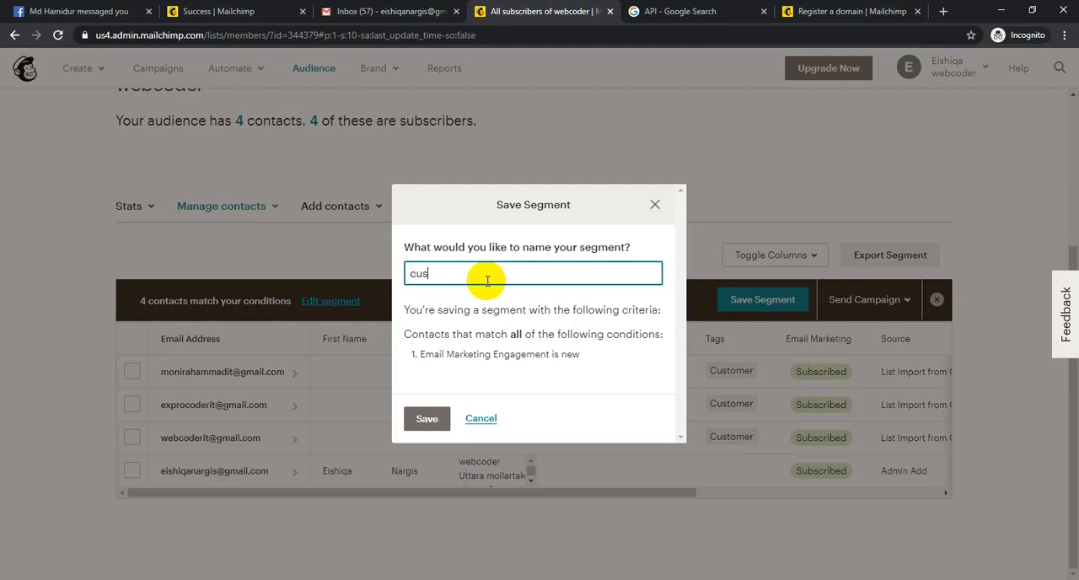
pyautogui.write('customers')
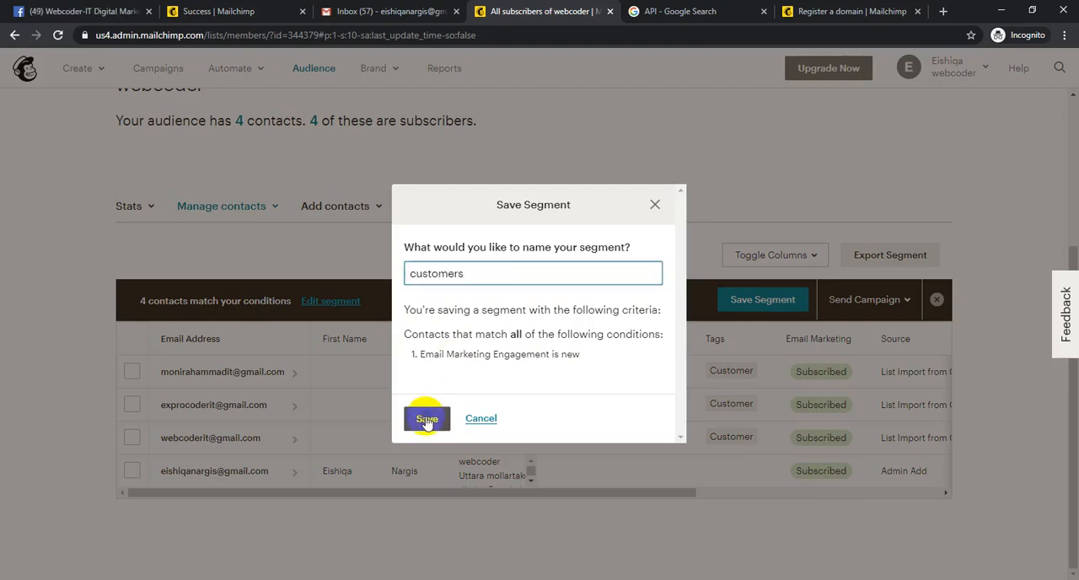
pyautogui.click(468, 418)
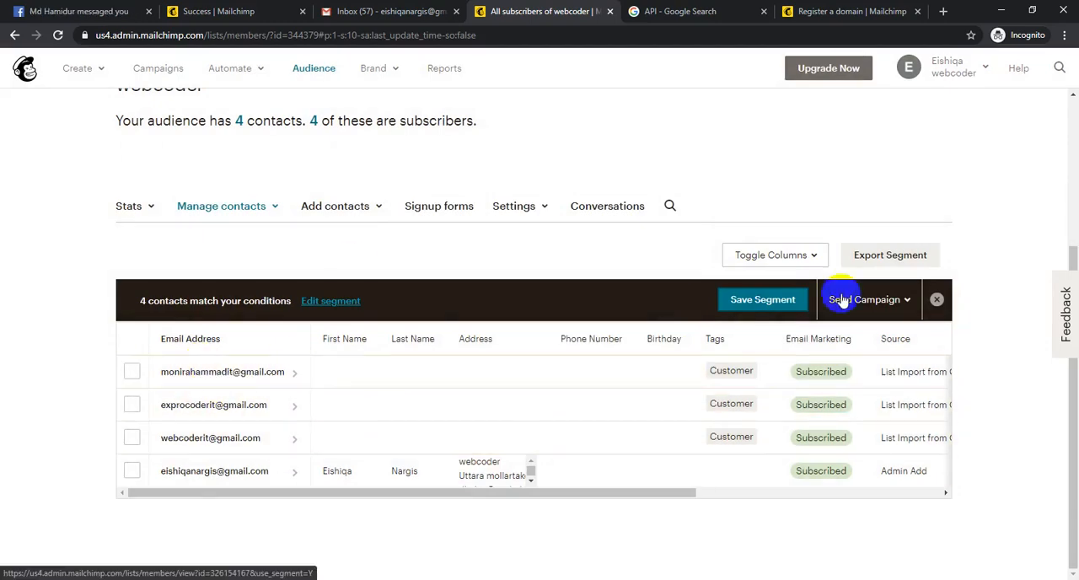
# - Open the automated Email creation options in a new browser tab and view the Plain-text email form
pyautogui.click(338, 206)
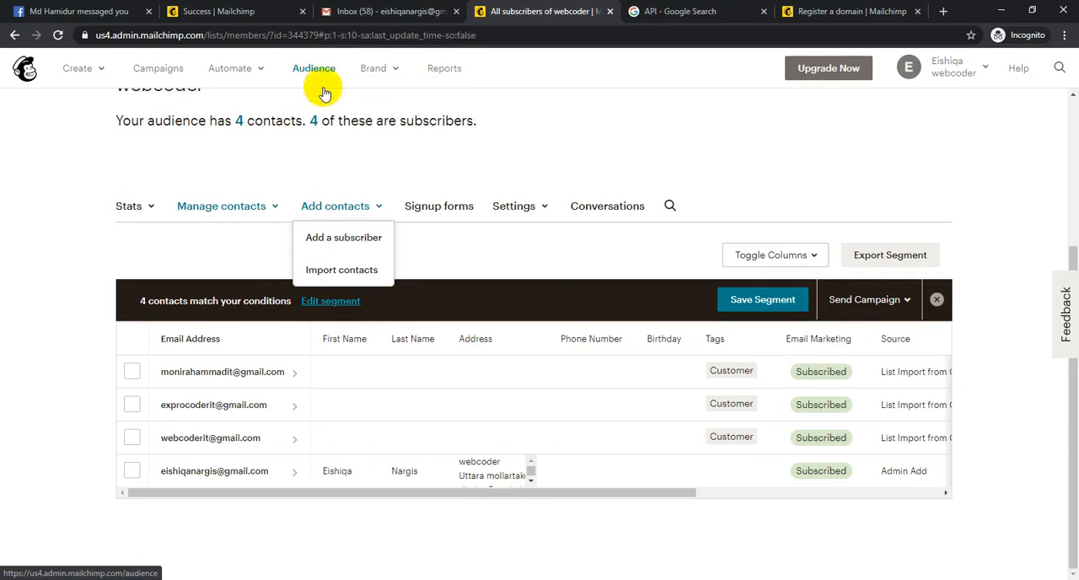
pyautogui.click(234, 71)
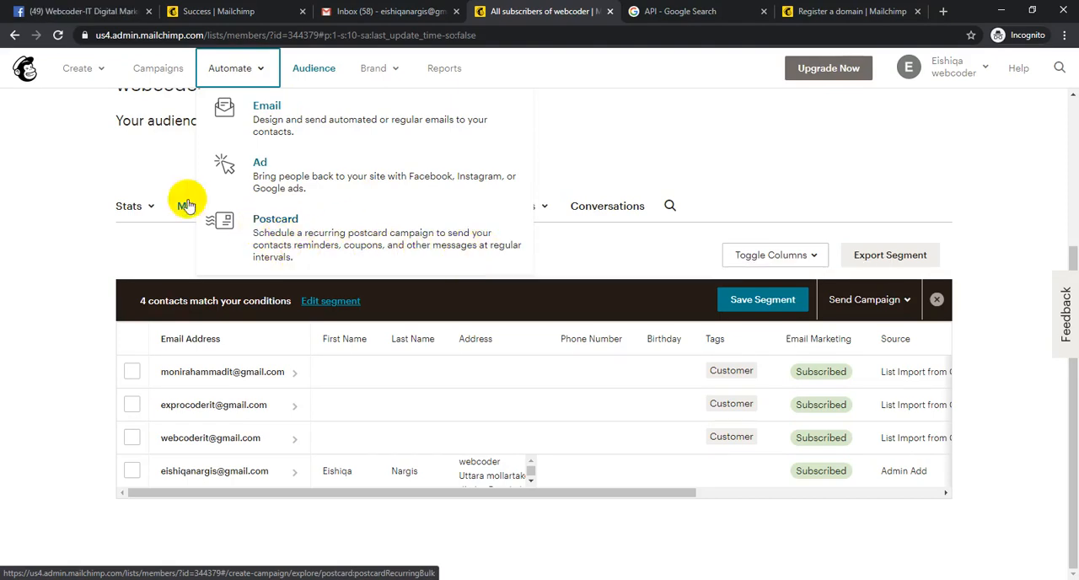
pyautogui.middleClick(275, 110)
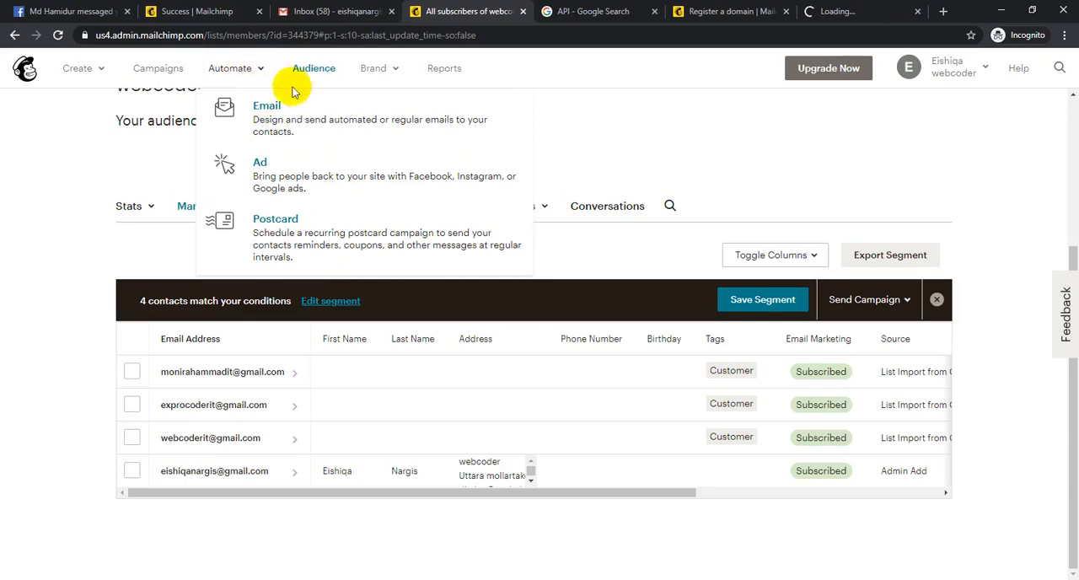
pyautogui.click(882, 9)
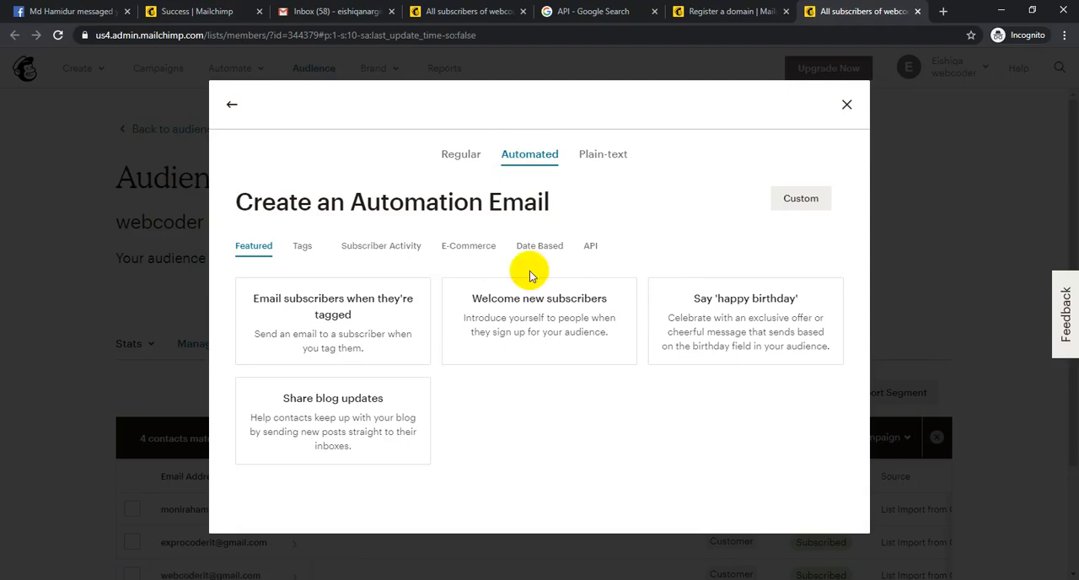
pyautogui.click(622, 165)
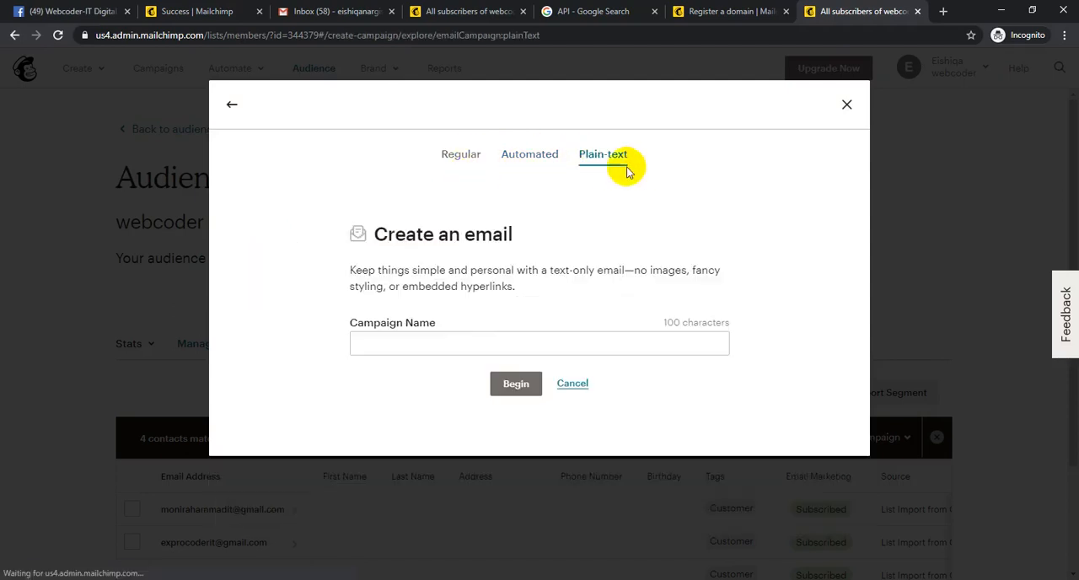
# - View the Regular email form and the automated email types under Tags, Subscriber Activity and E-Commerce
pyautogui.click(548, 159)
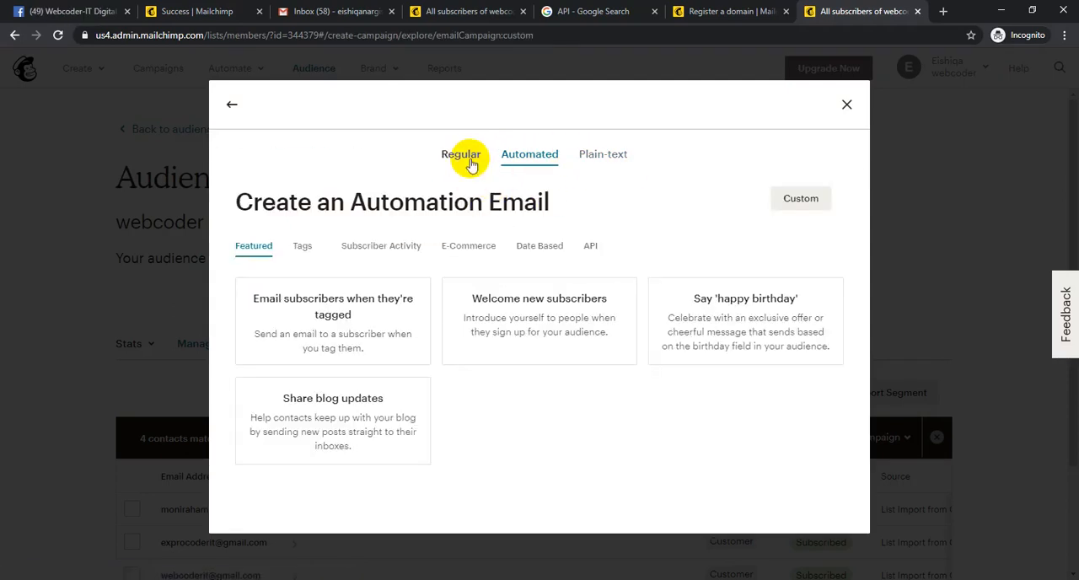
pyautogui.click(471, 162)
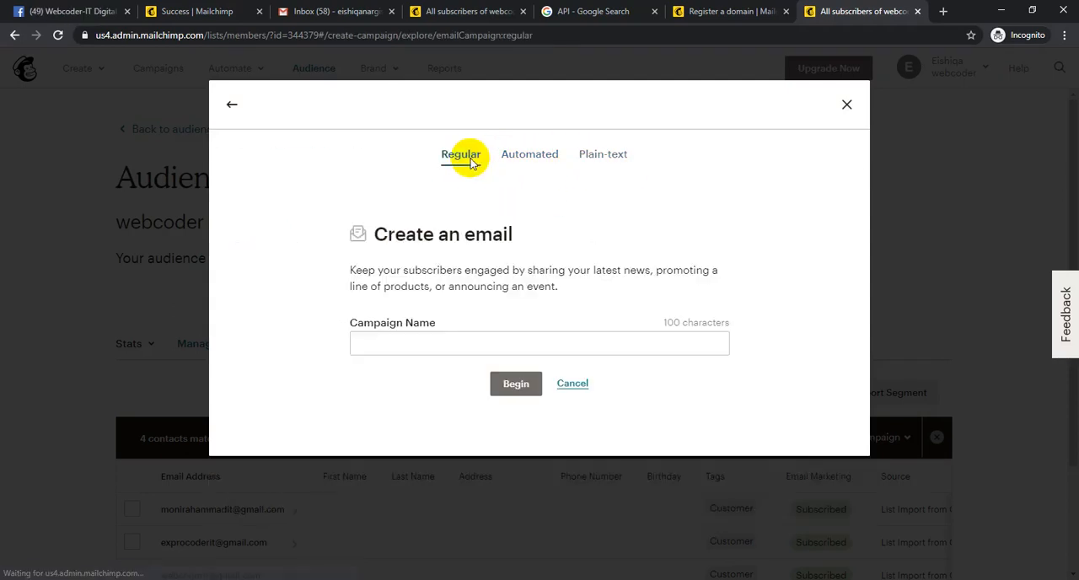
pyautogui.click(529, 159)
pyautogui.click(308, 248)
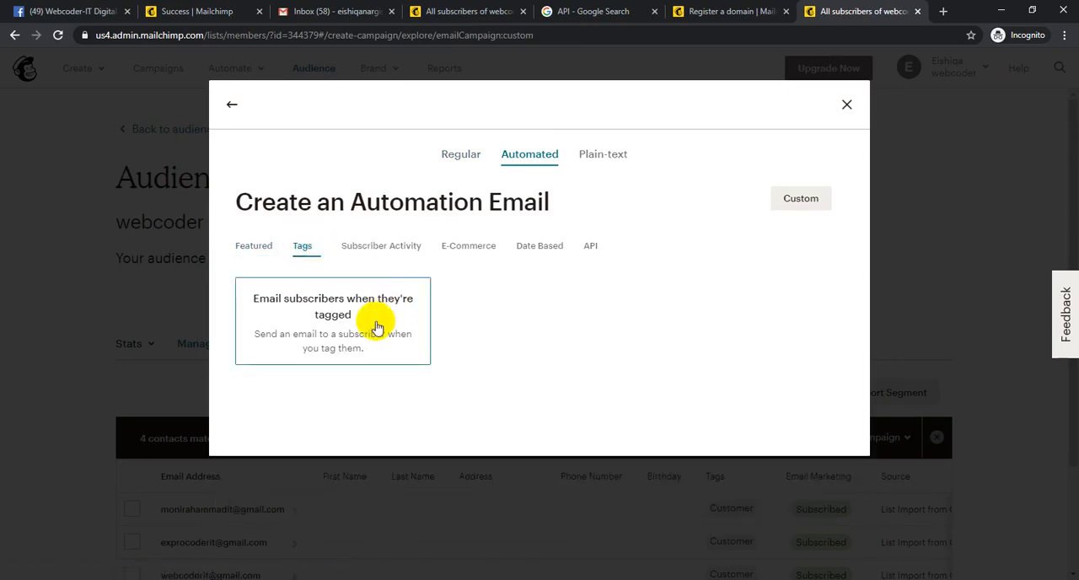
pyautogui.click(384, 247)
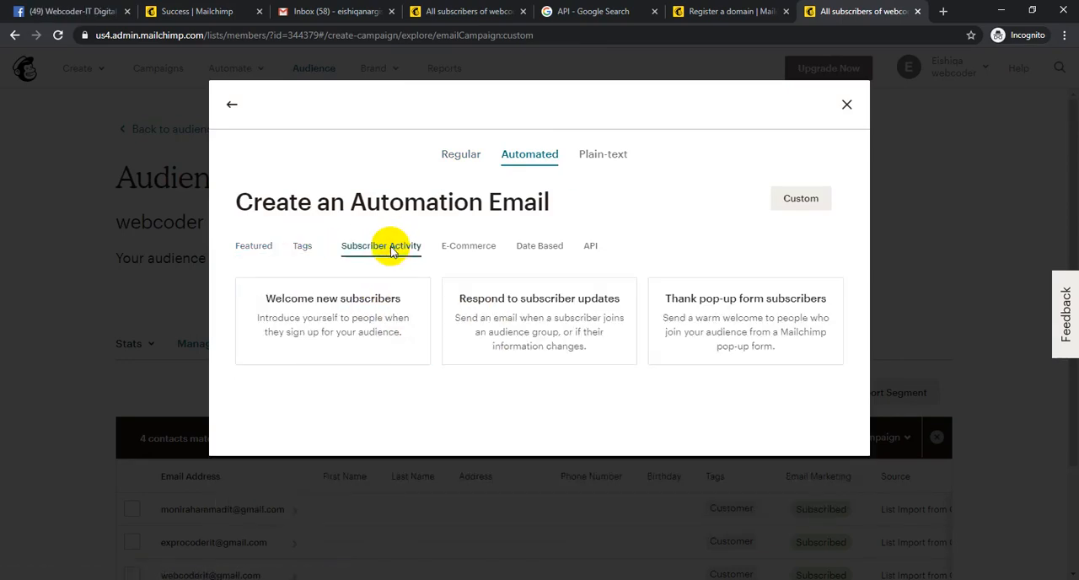
pyautogui.click(469, 249)
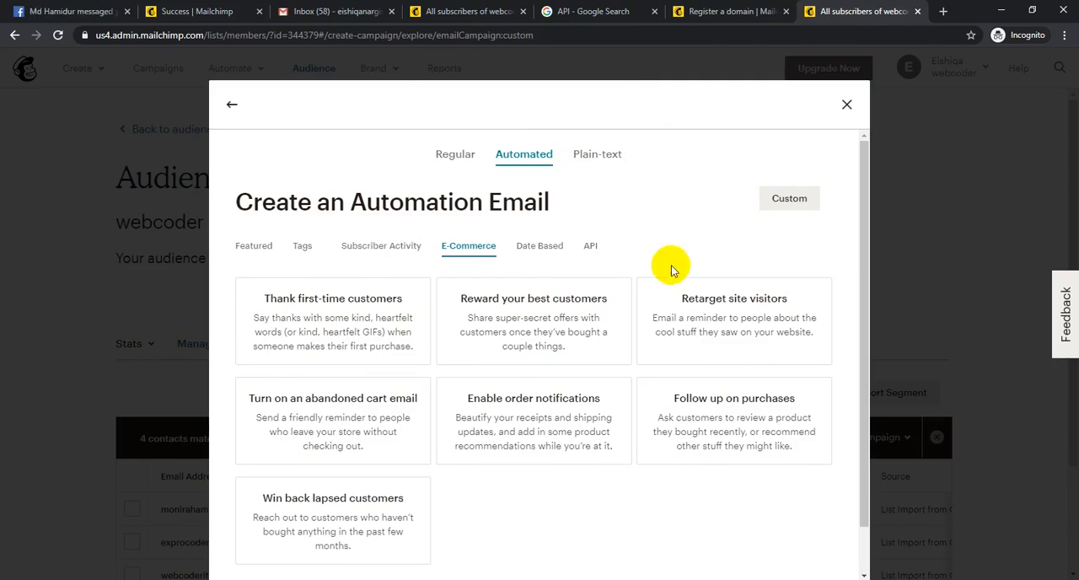
pyautogui.scroll(-1, 674, 278)
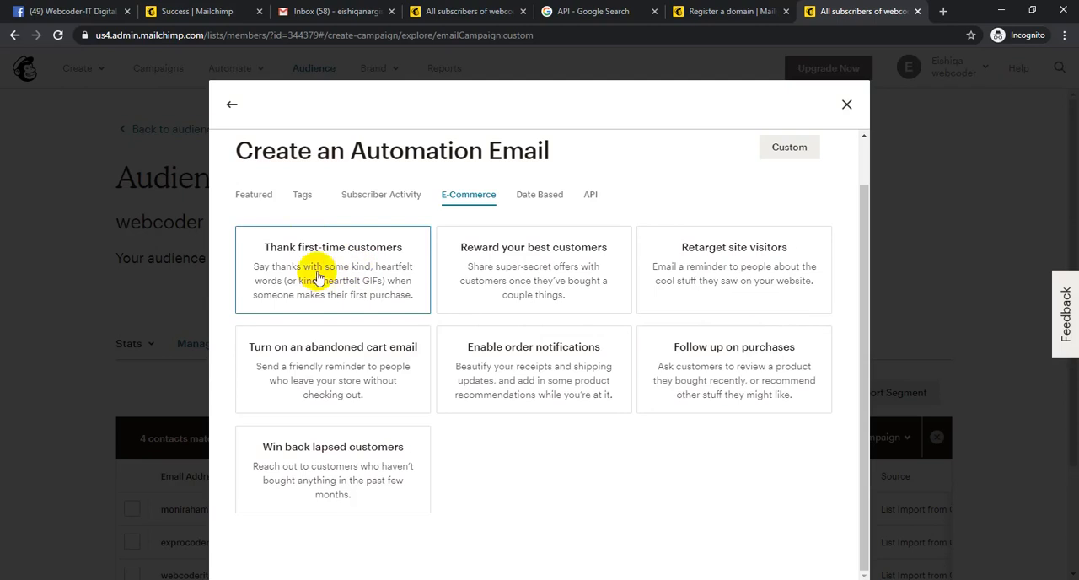
# - Create a featured Welcome new subscribers automation named "Single welcome email" for the webcoder audience
pyautogui.click(256, 195)
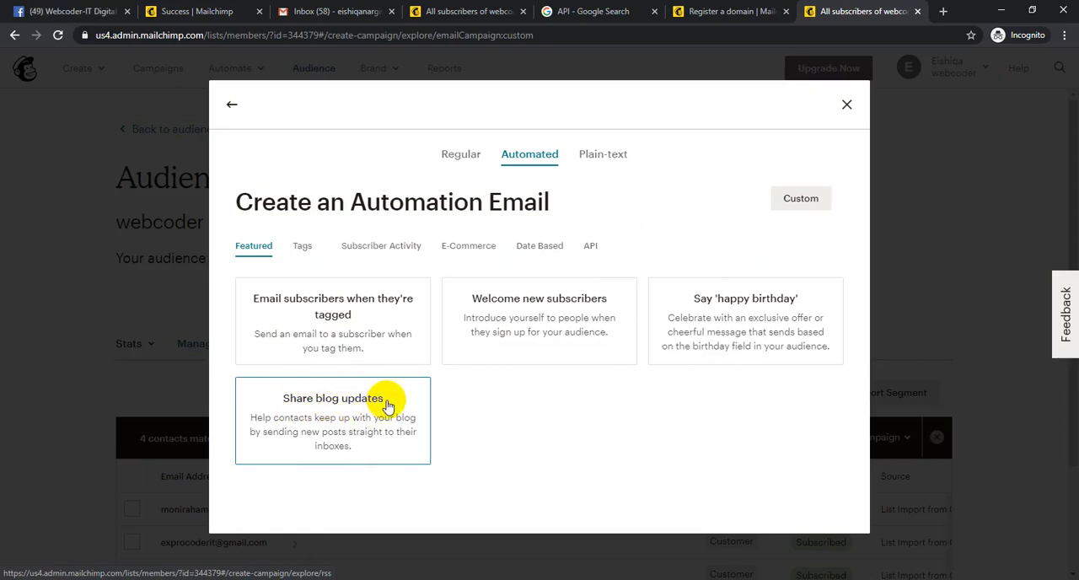
pyautogui.click(550, 331)
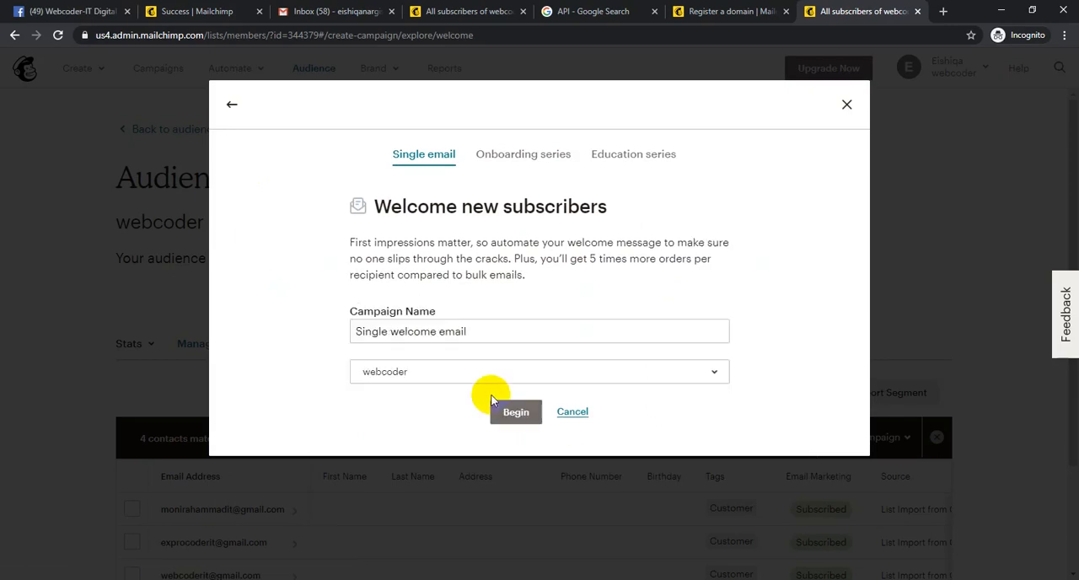
pyautogui.click(516, 412)
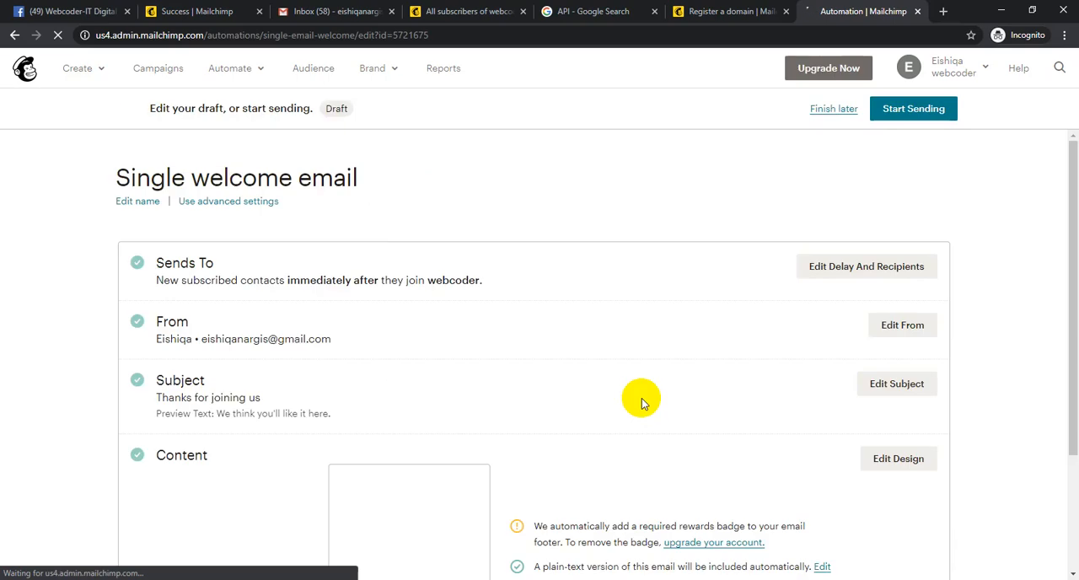
# - Preview the welcome email's content, close the preview and leave the draft to finish another time
pyautogui.scroll(-2, 689, 331)
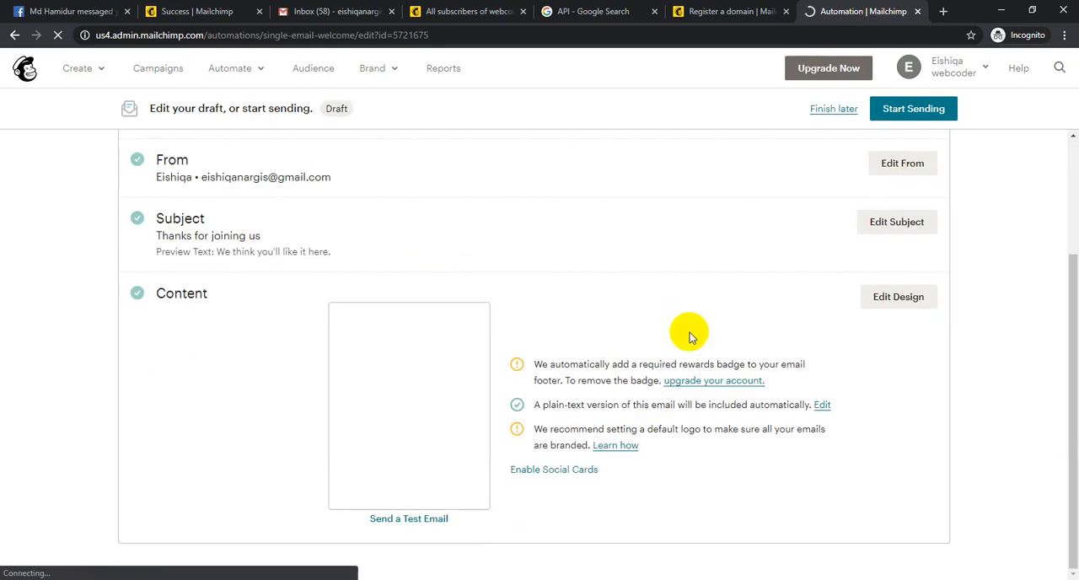
pyautogui.click(429, 430)
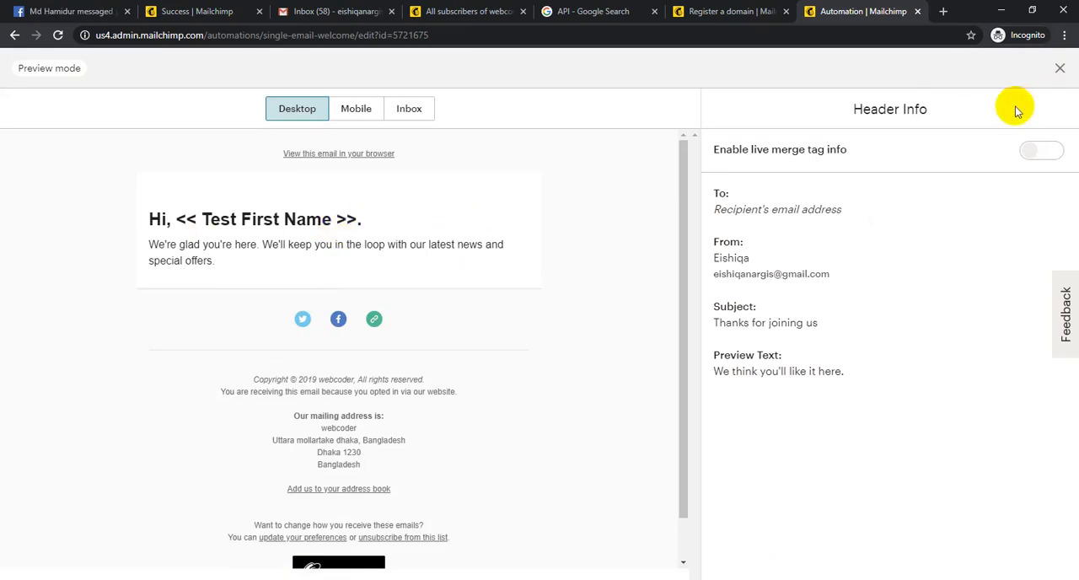
pyautogui.click(1058, 67)
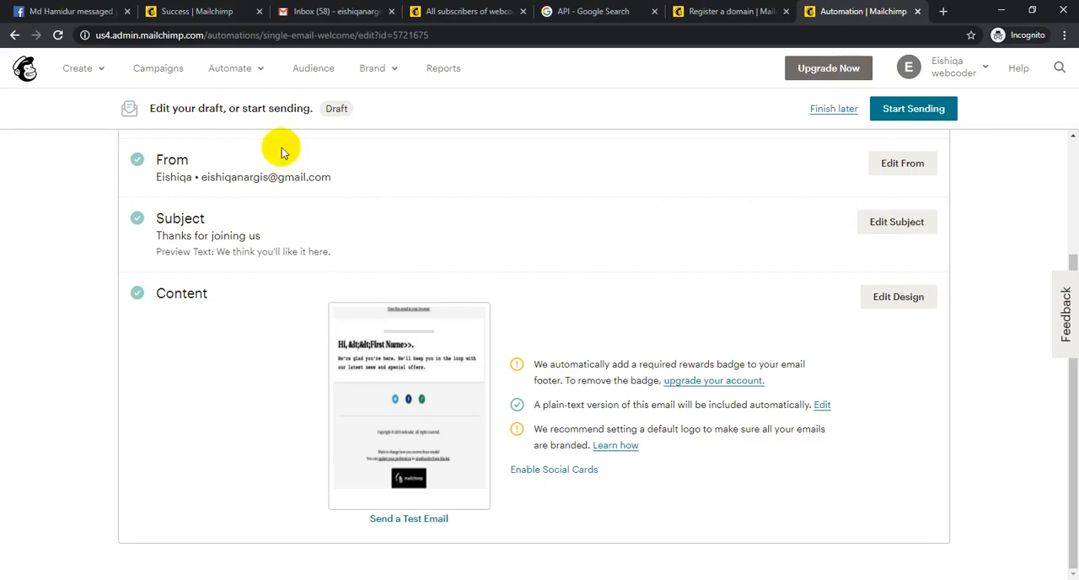
pyautogui.moveTo(450, 316)
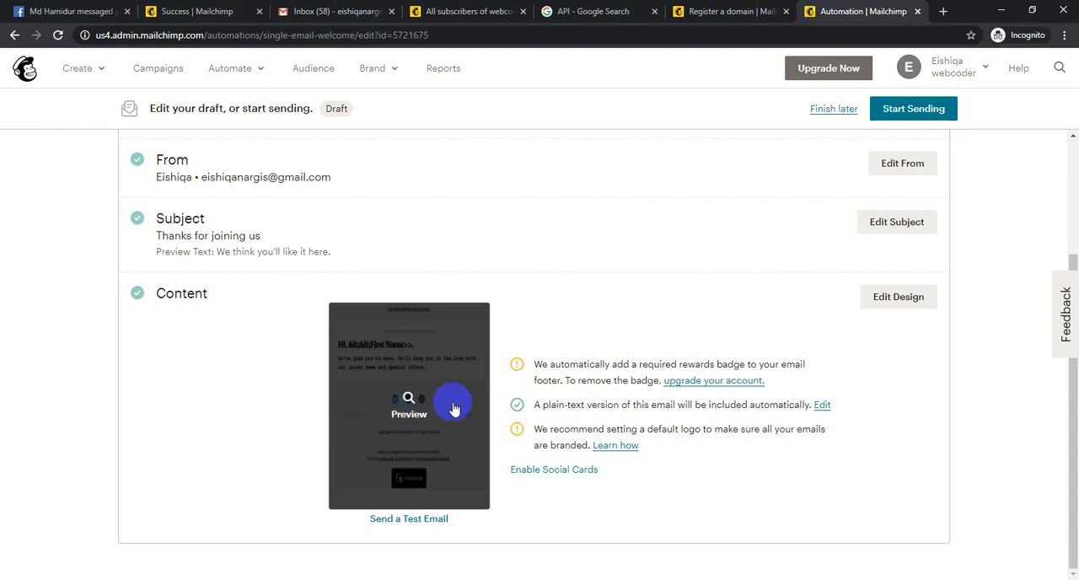
pyautogui.click(829, 109)
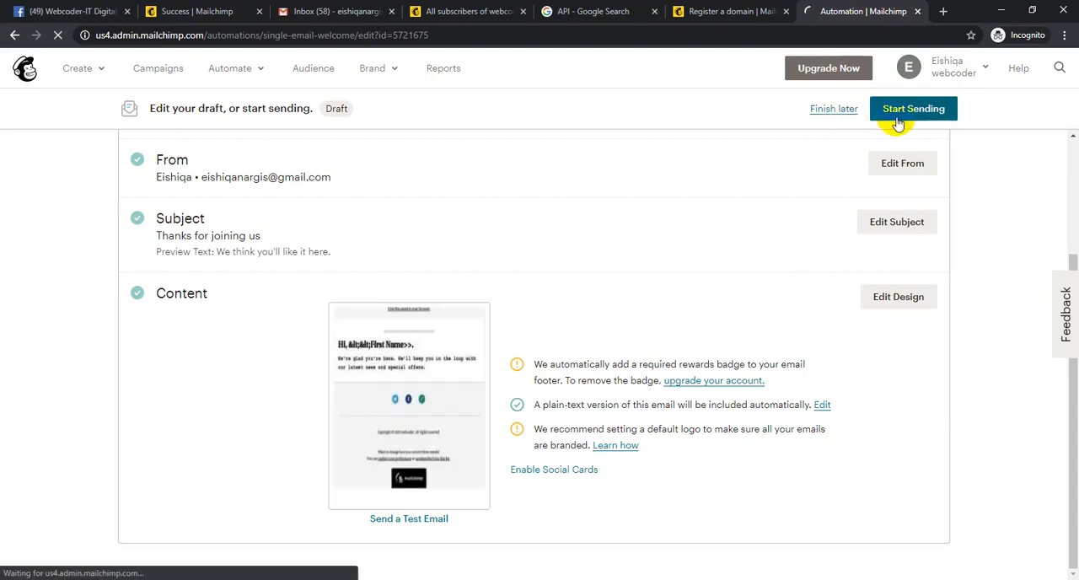
# - Reopen the Welcome new subscribers automation options, view the Onboarding series and its plans, and close the plan selection
pyautogui.click(233, 71)
pyautogui.click(274, 112)
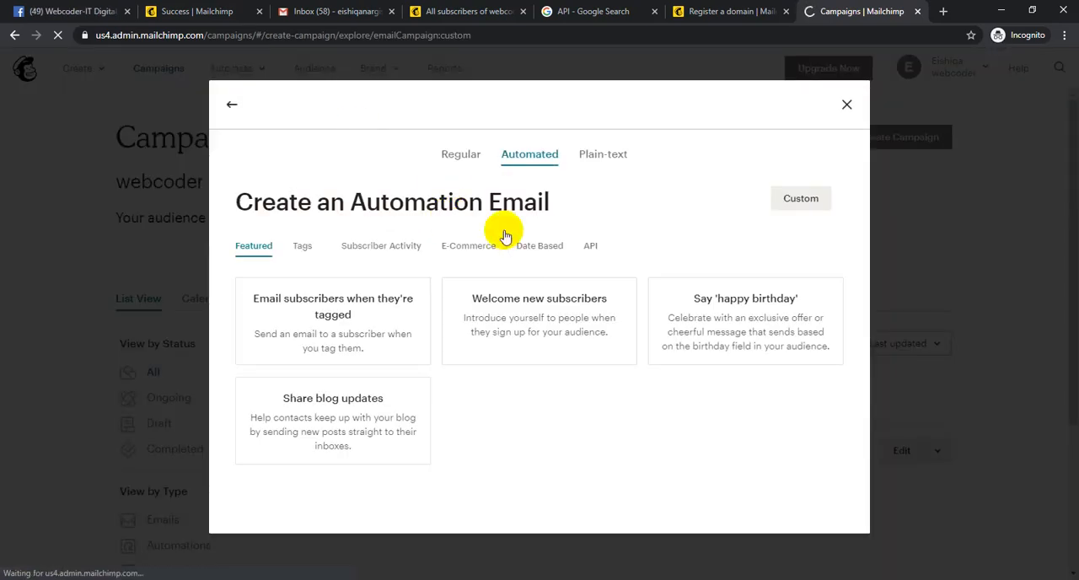
pyautogui.click(511, 305)
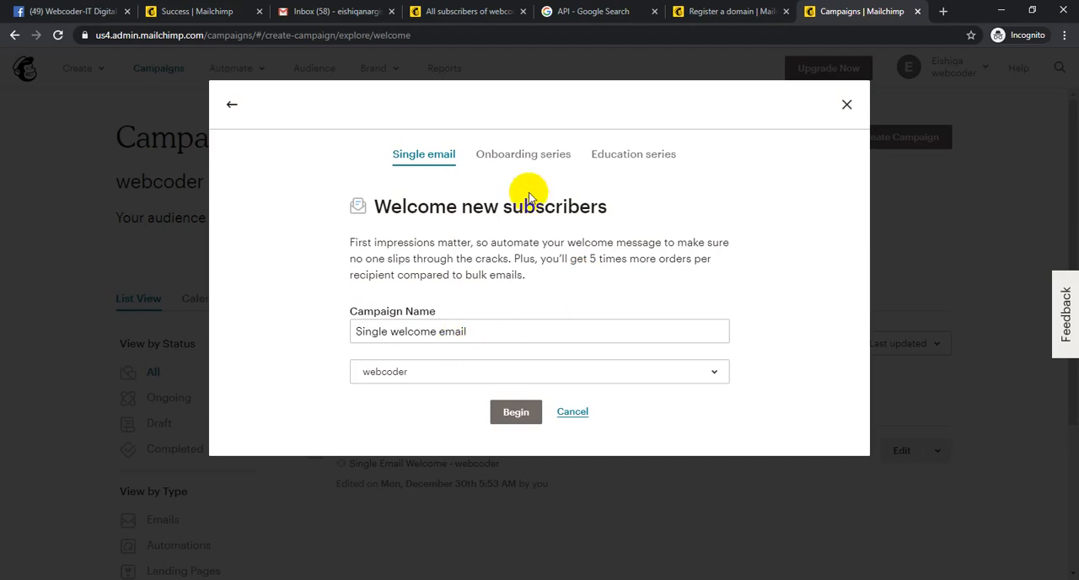
pyautogui.click(525, 155)
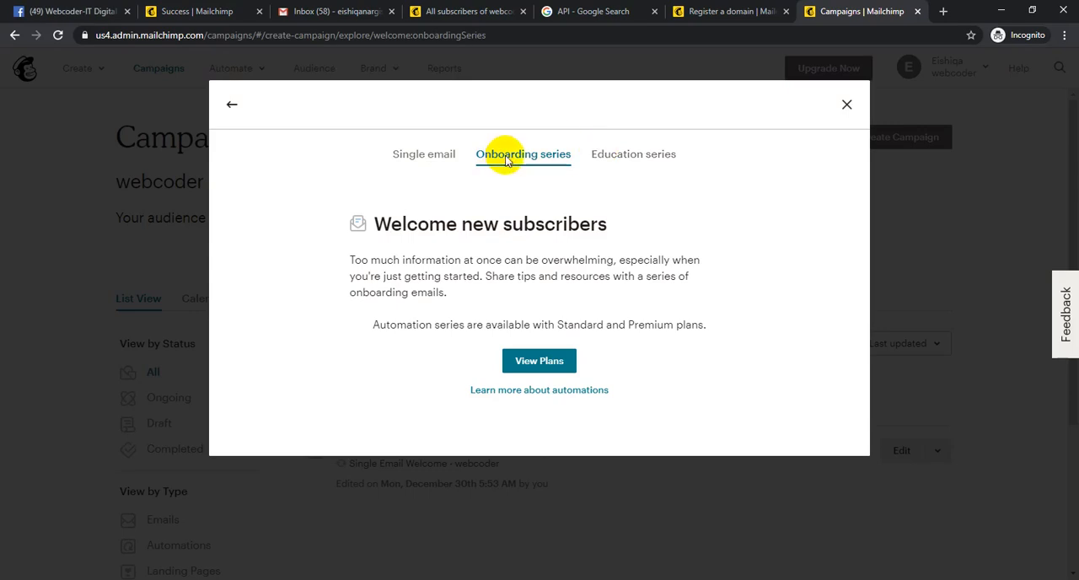
pyautogui.click(556, 362)
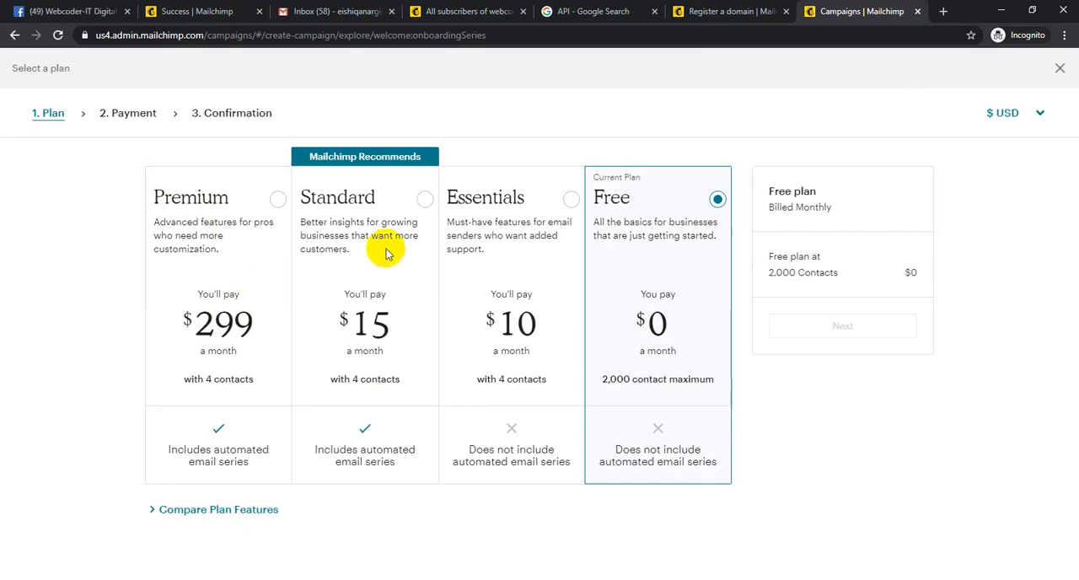
pyautogui.click(1060, 70)
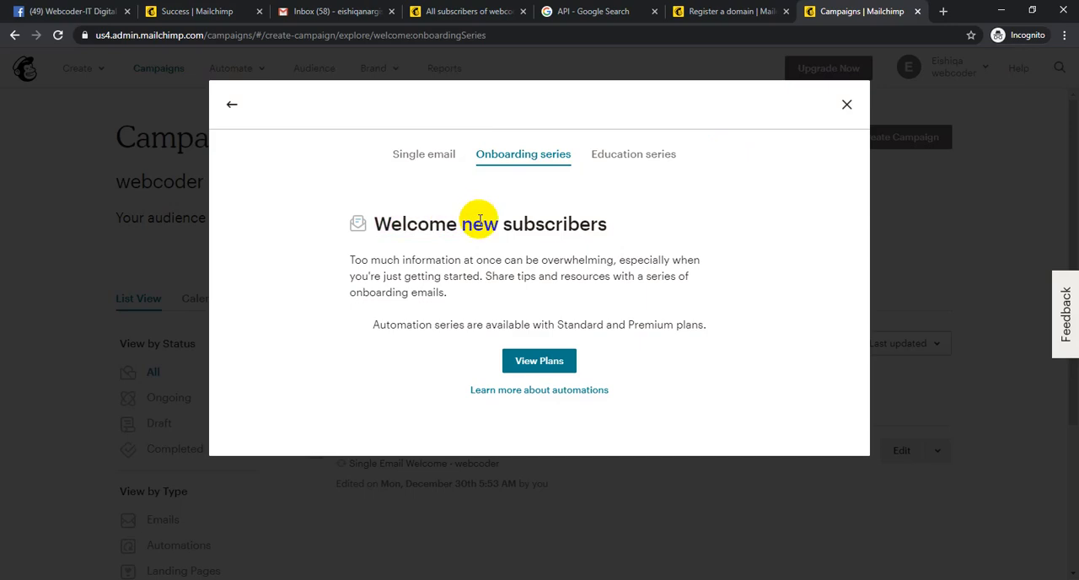
# - View the Education series option for welcoming new subscribers and close the automation creation dialog
pyautogui.click(646, 163)
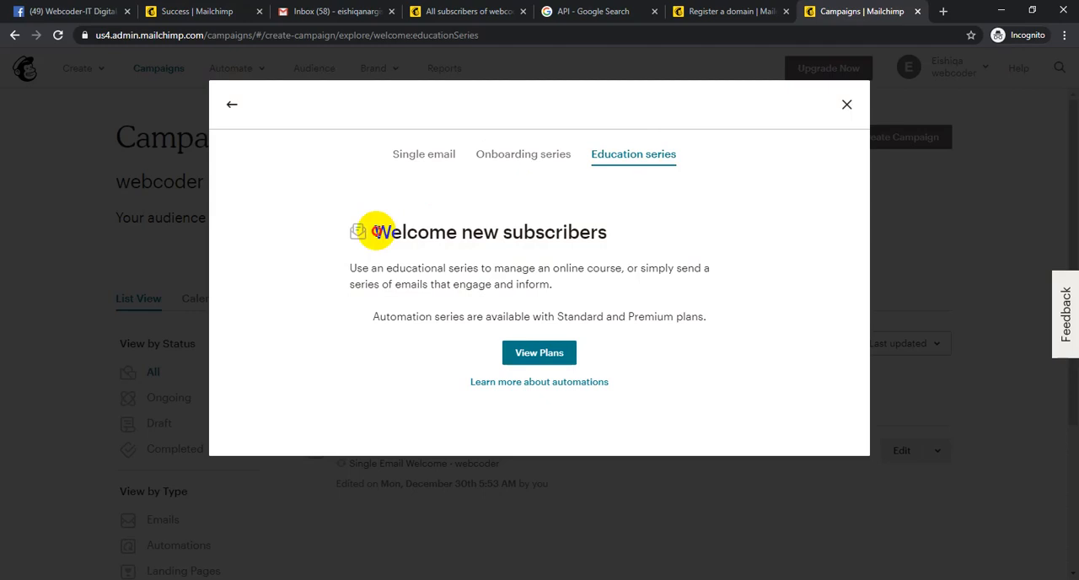
pyautogui.moveTo(377, 231); pyautogui.dragTo(600, 225)
pyautogui.click(599, 229)
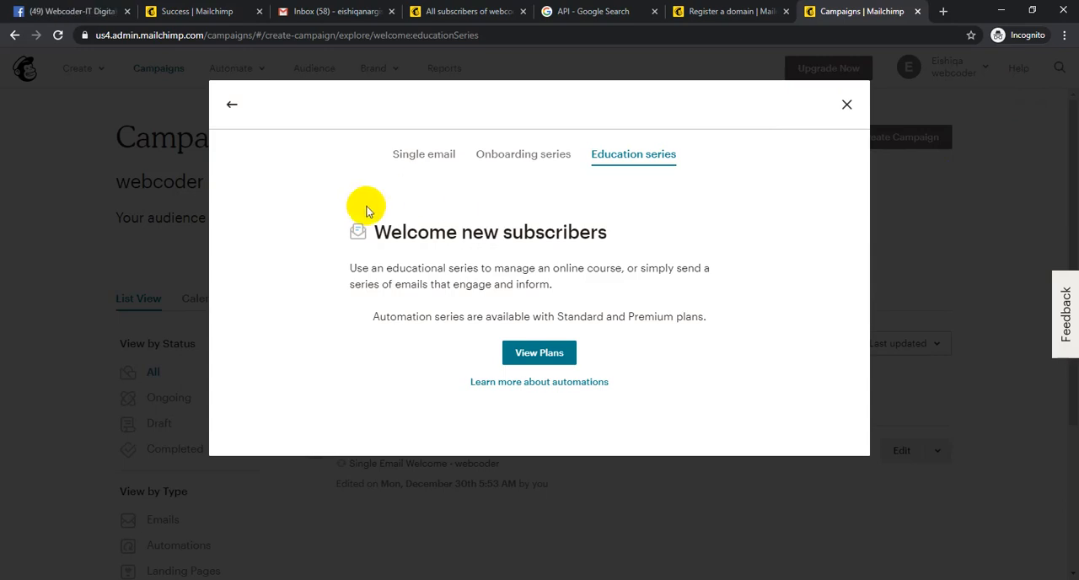
pyautogui.moveTo(460, 233); pyautogui.dragTo(590, 234)
pyautogui.click(592, 234)
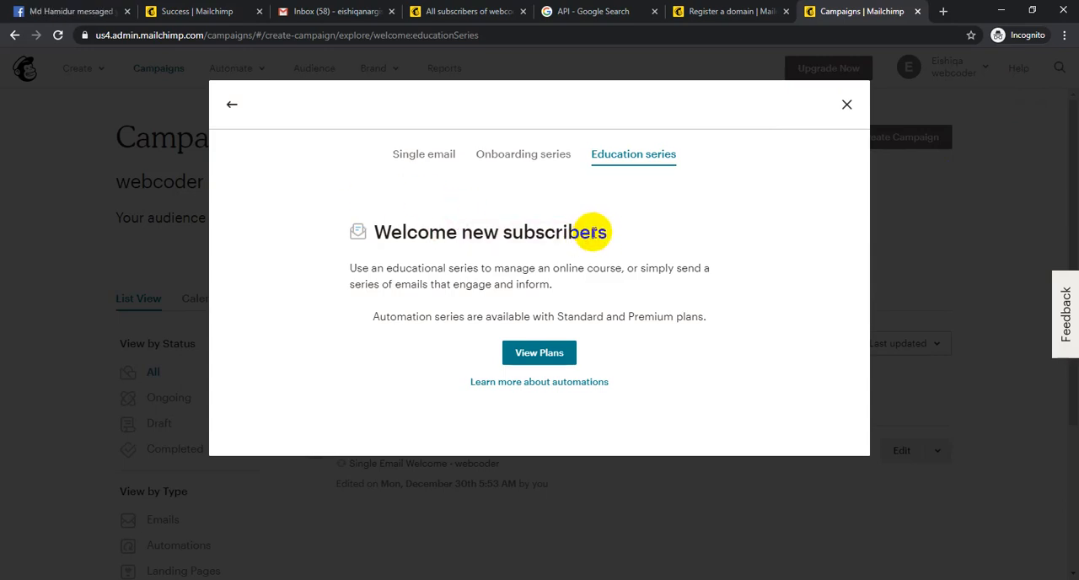
pyautogui.click(846, 104)
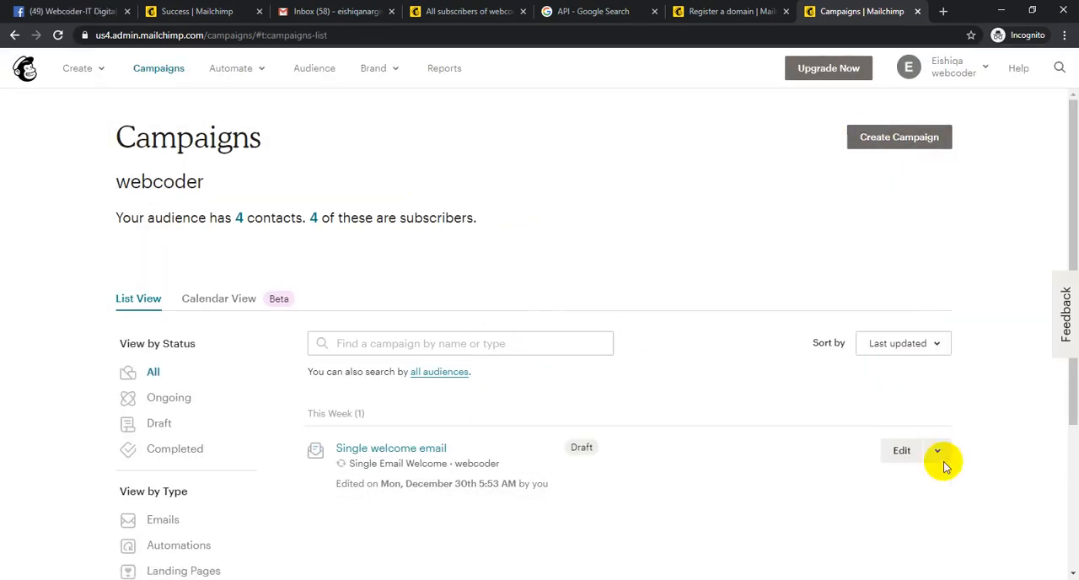
# - Delete the "Single welcome email" draft from the campaigns list, entering DELETE as confirmation
pyautogui.click(942, 455)
pyautogui.scroll(-3, 722, 434)
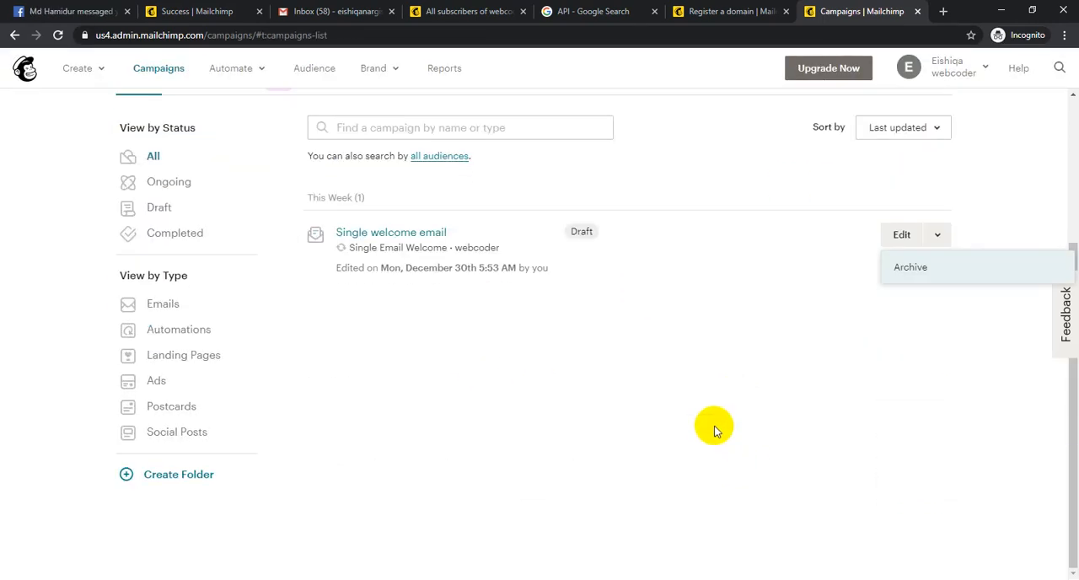
pyautogui.click(291, 235)
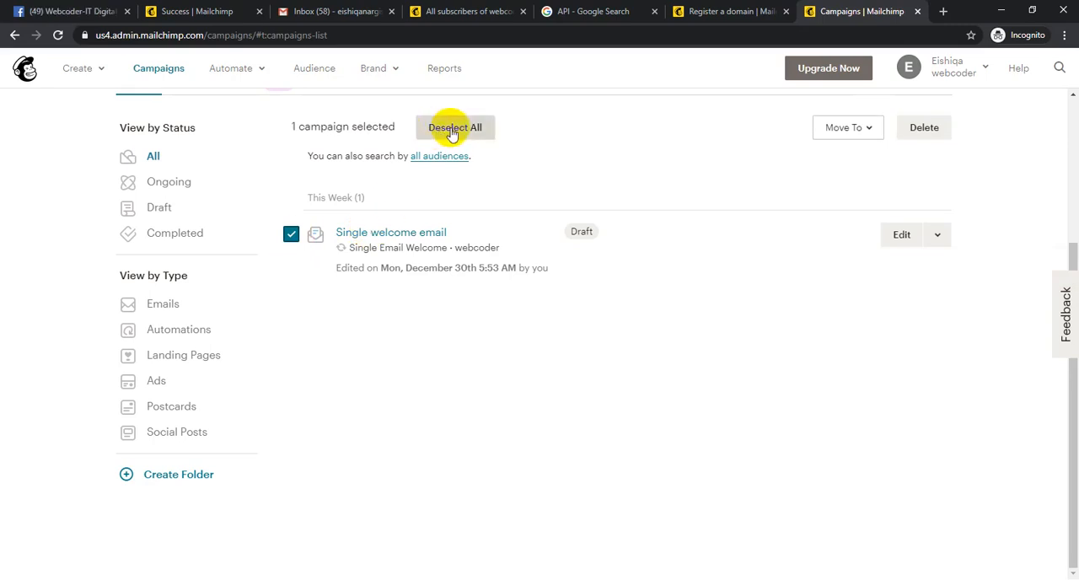
pyautogui.click(925, 128)
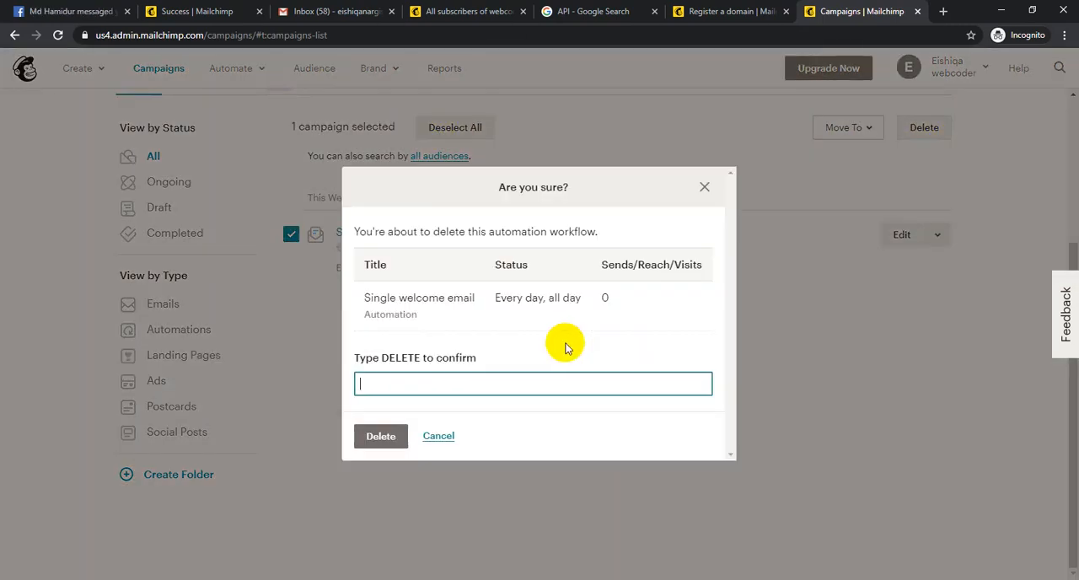
pyautogui.click(534, 376)
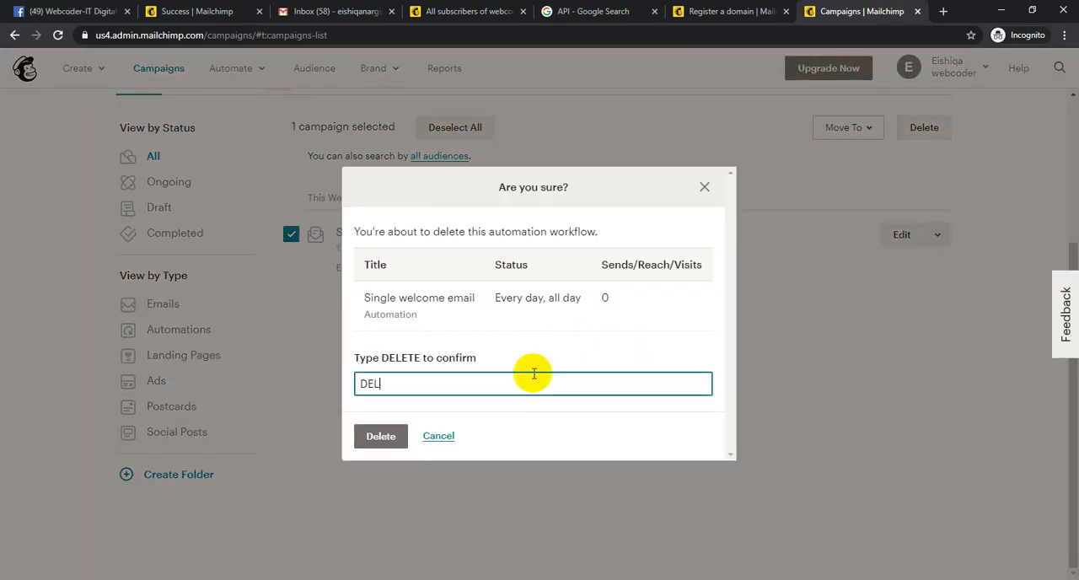
pyautogui.write('DELETE')
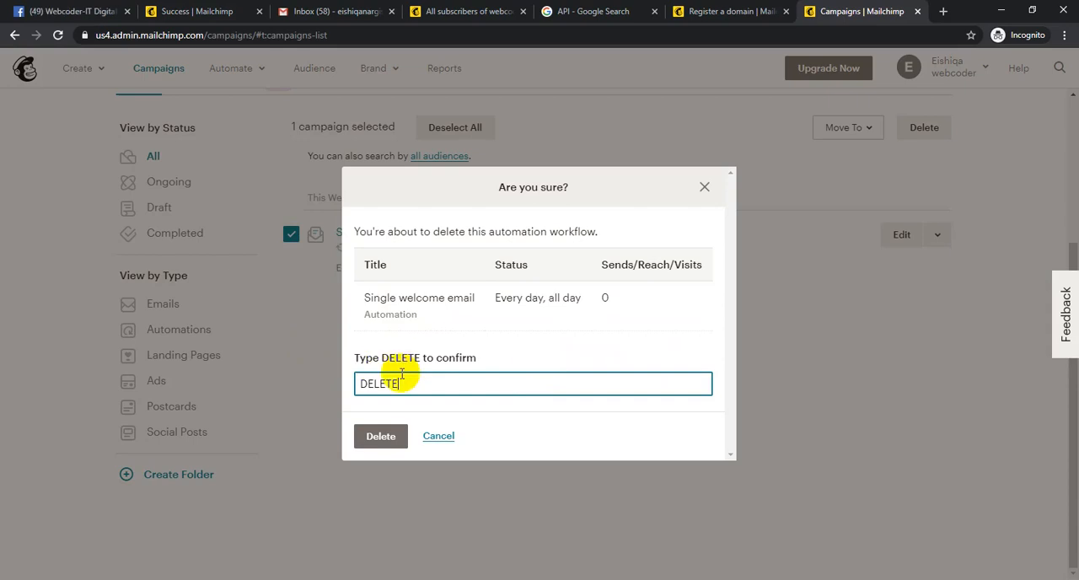
pyautogui.click(406, 437)
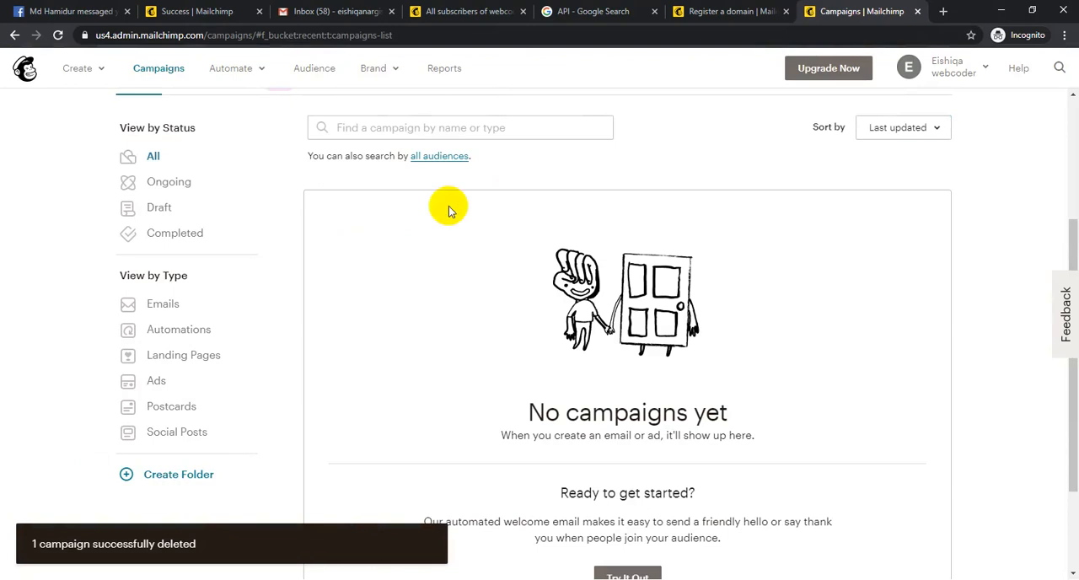
# - View the Brand options and open the automated Ad creation page in a new browser tab
pyautogui.click(390, 68)
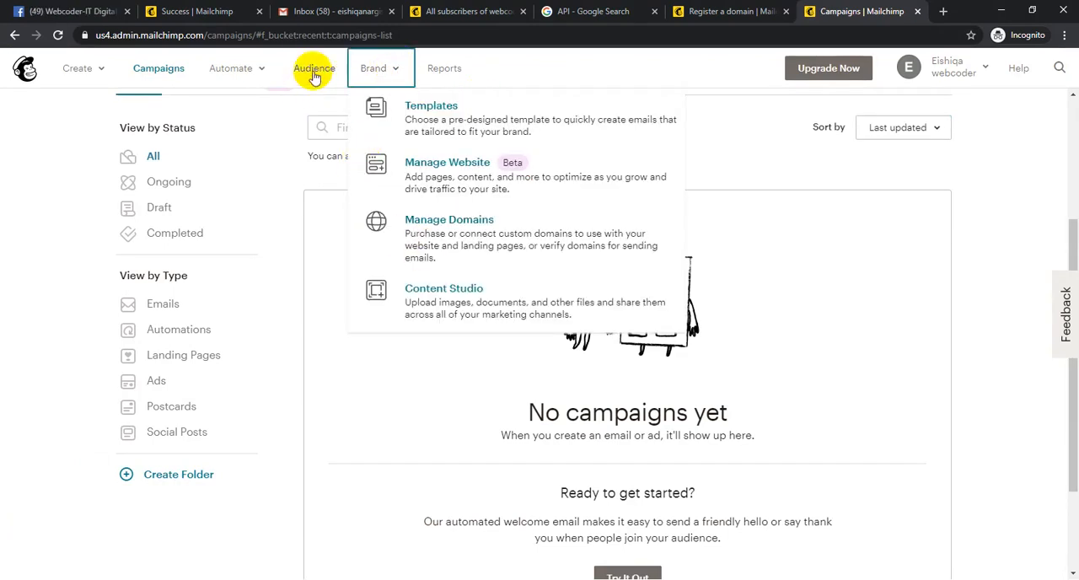
pyautogui.click(230, 68)
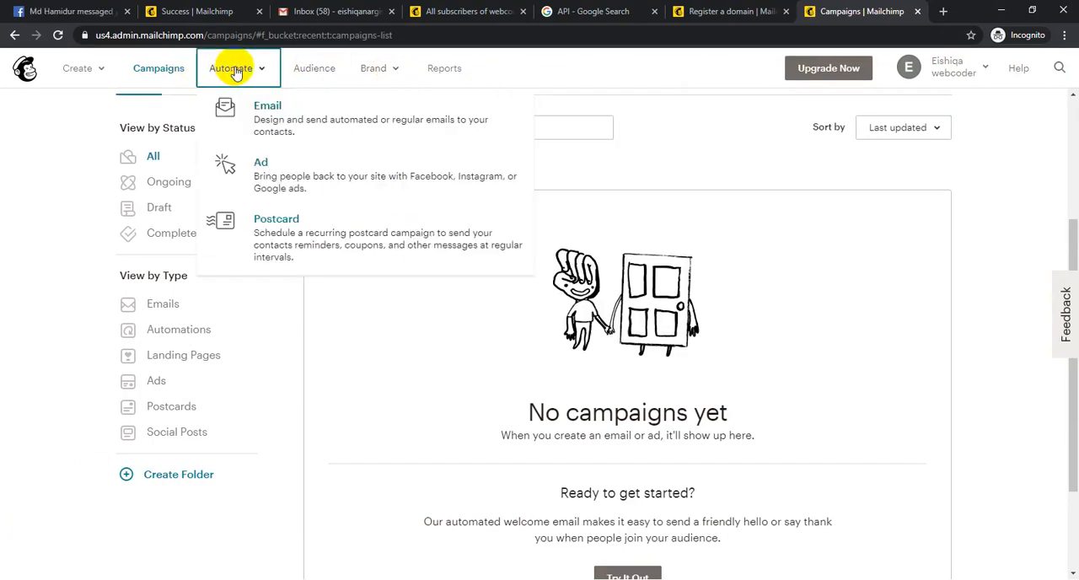
pyautogui.middleClick(285, 182)
# - Close the Register a domain tab and the old Campaigns tab, and switch to the tab with the audience's subscribers
pyautogui.click(649, 12)
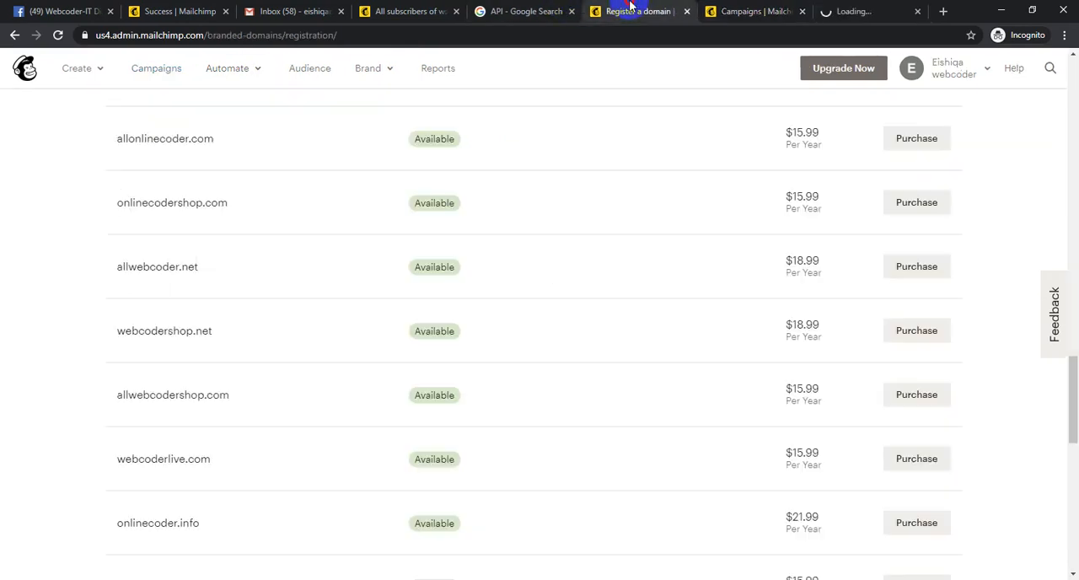
pyautogui.click(687, 12)
pyautogui.click(687, 11)
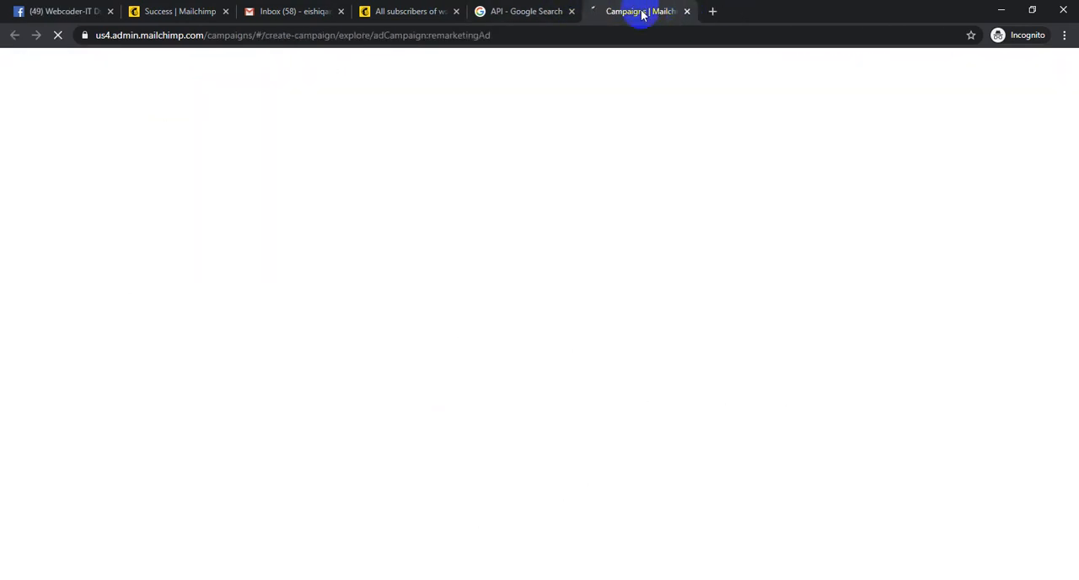
pyautogui.click(406, 10)
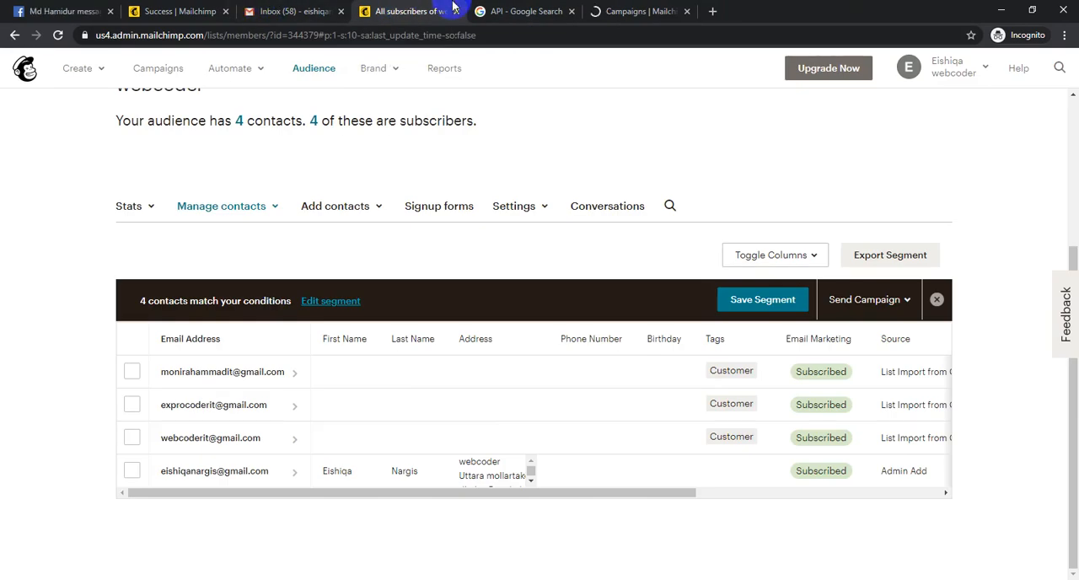
pyautogui.click(524, 11)
pyautogui.click(416, 7)
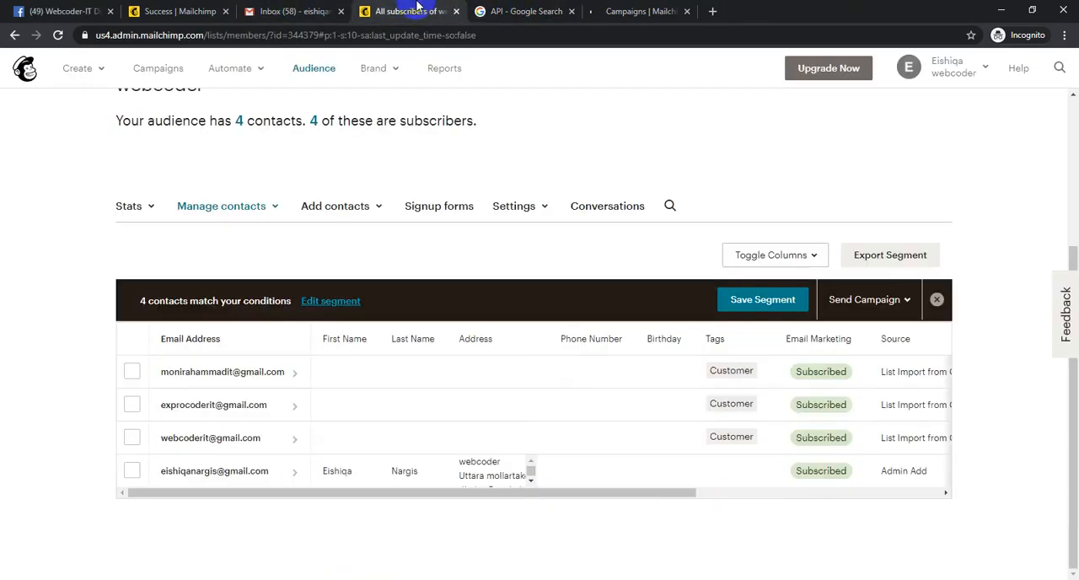
pyautogui.click(240, 71)
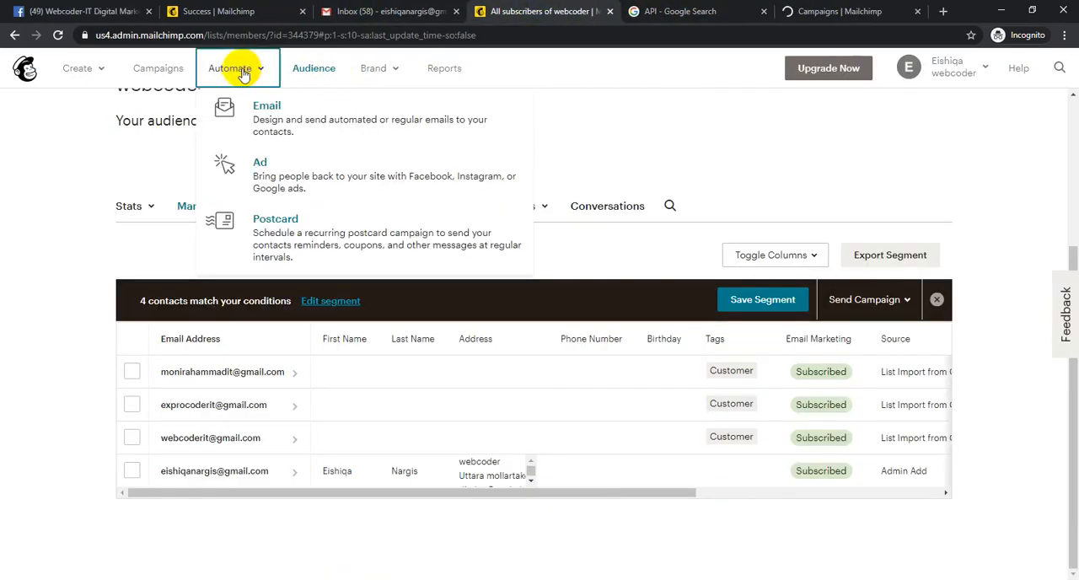
pyautogui.click(826, 10)
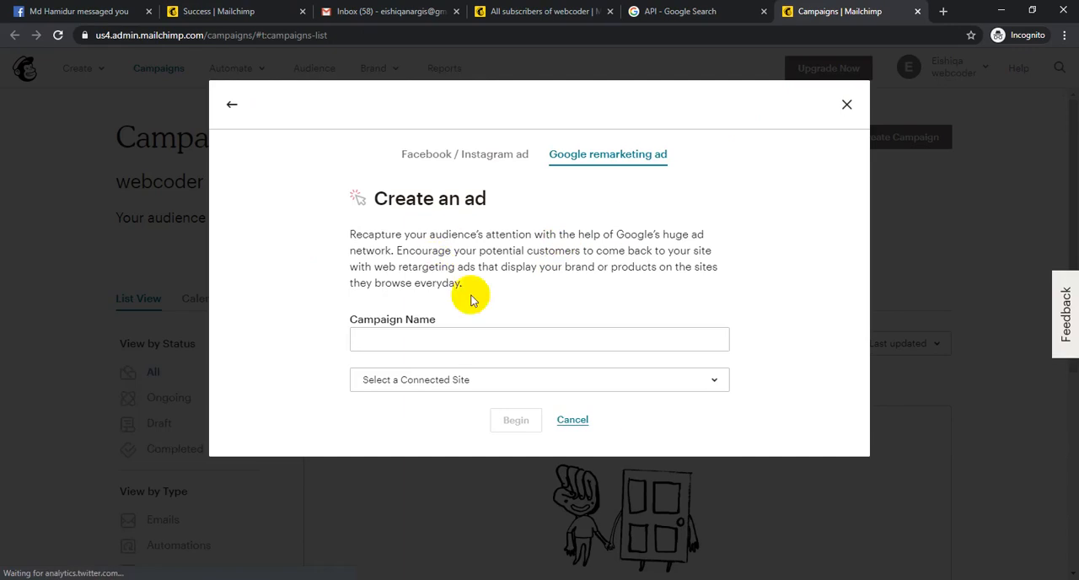
pyautogui.click(465, 380)
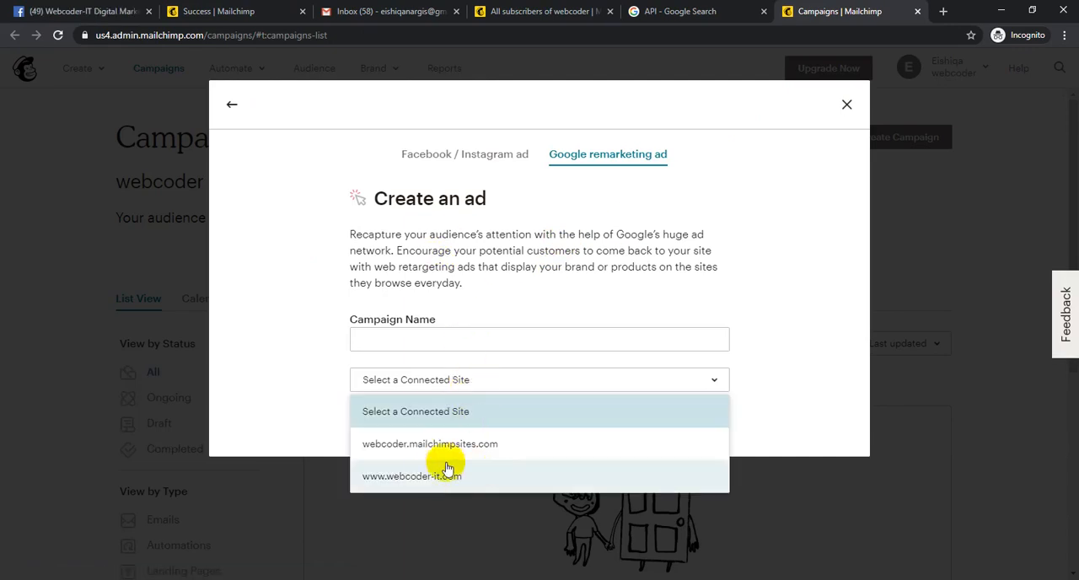
pyautogui.click(428, 482)
pyautogui.click(447, 339)
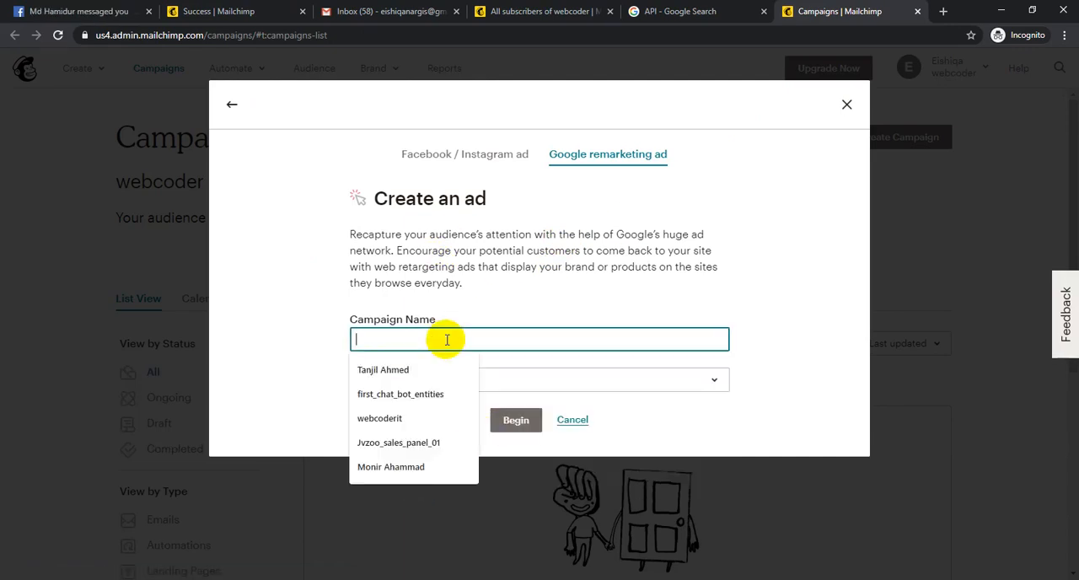
pyautogui.write('MY WEBSITE')
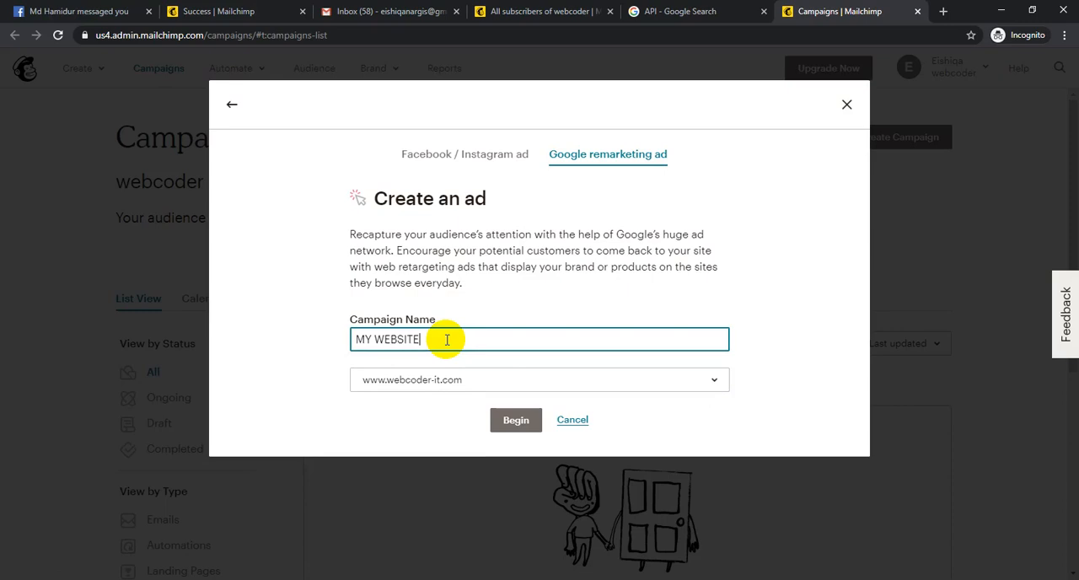
# - Read the descriptions of the Facebook / Instagram ad and the Google remarketing ad
pyautogui.click(516, 158)
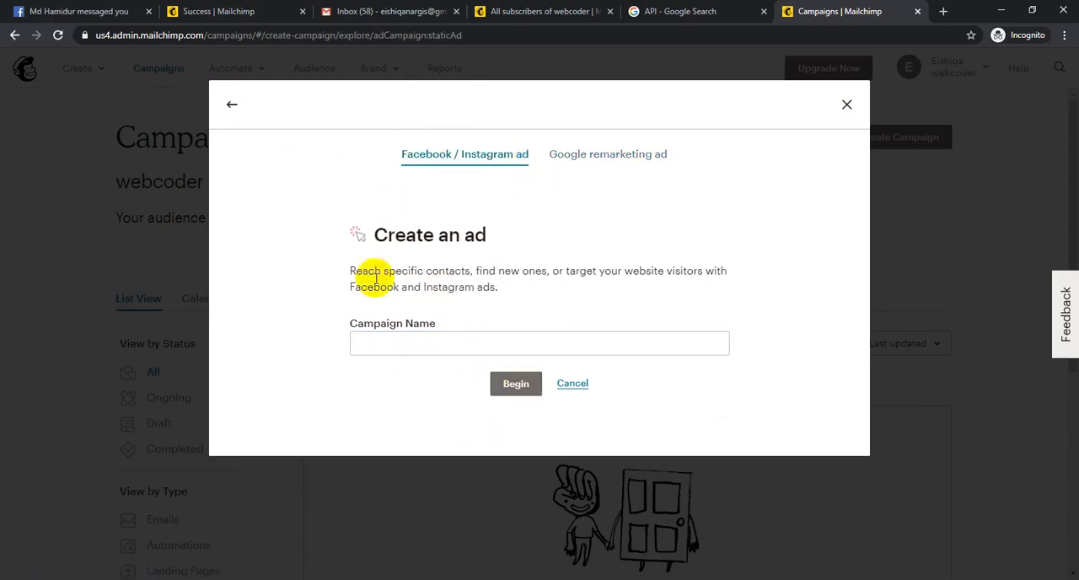
pyautogui.moveTo(349, 275); pyautogui.dragTo(497, 271)
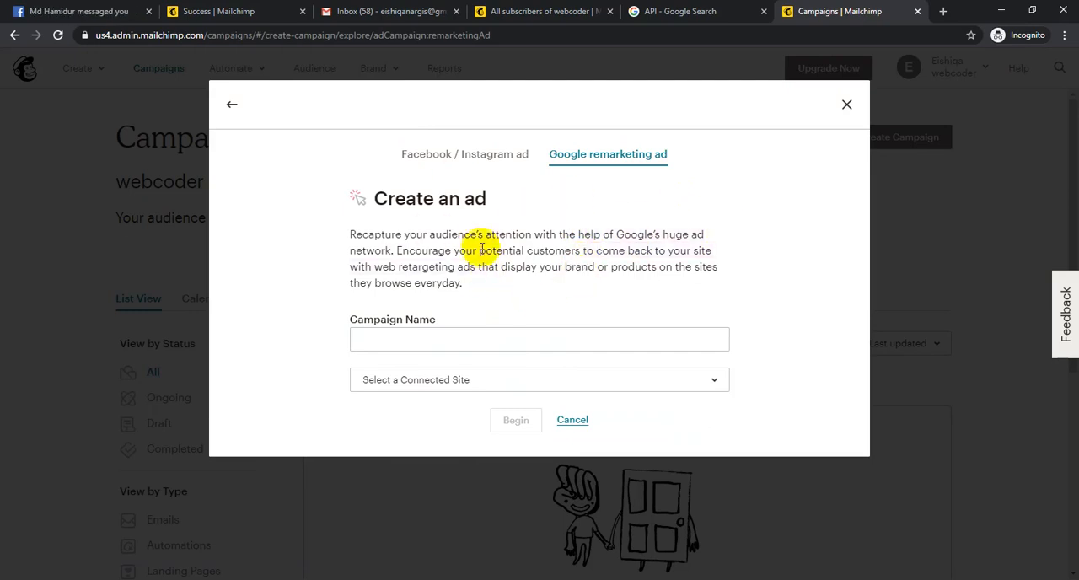
pyautogui.moveTo(337, 222); pyautogui.dragTo(573, 285)
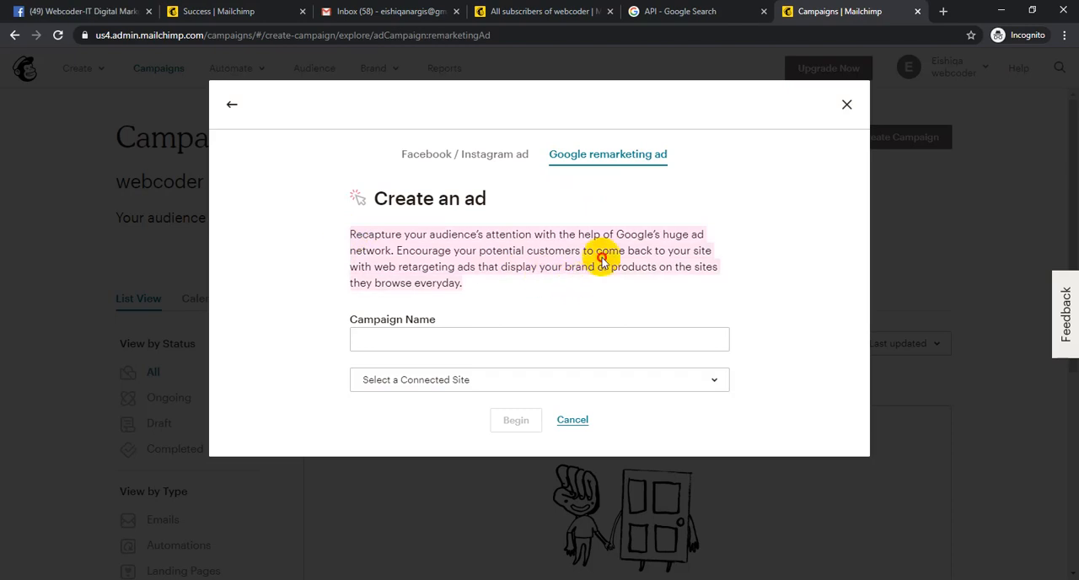
pyautogui.click(497, 340)
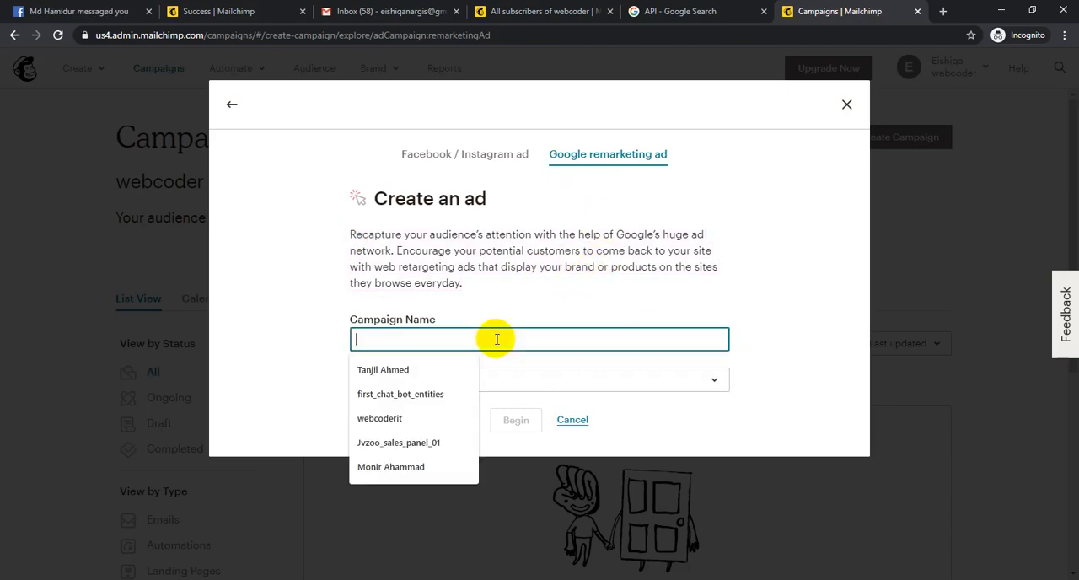
pyautogui.click(415, 376)
pyautogui.click(479, 384)
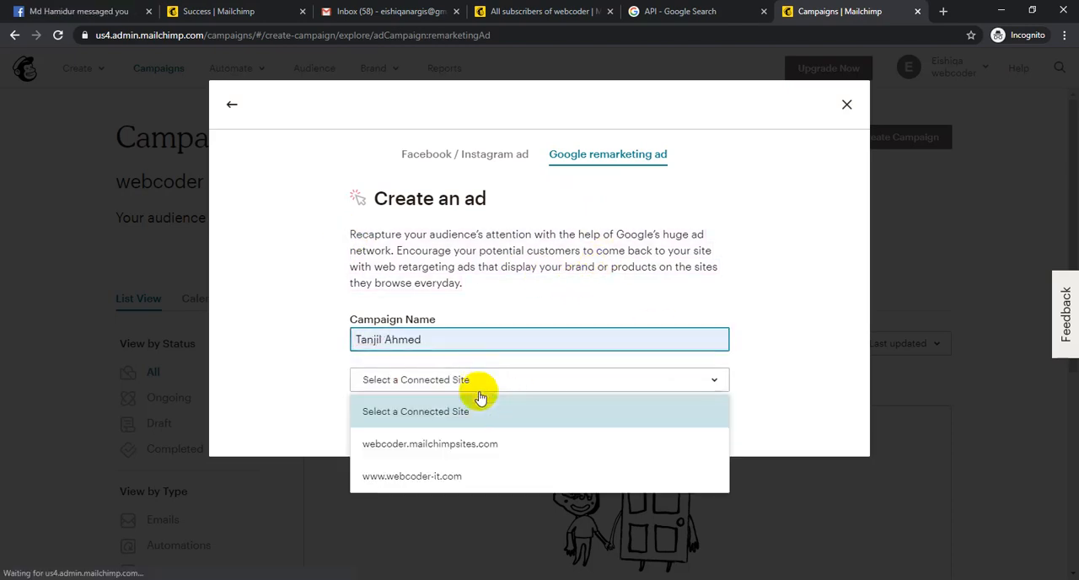
pyautogui.click(438, 476)
pyautogui.click(513, 419)
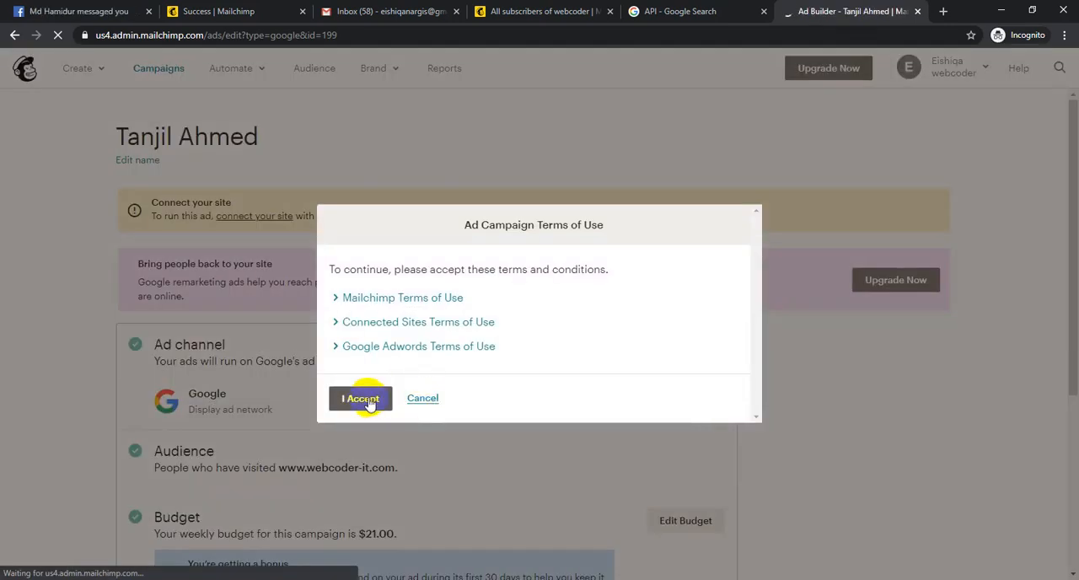
pyautogui.click(369, 400)
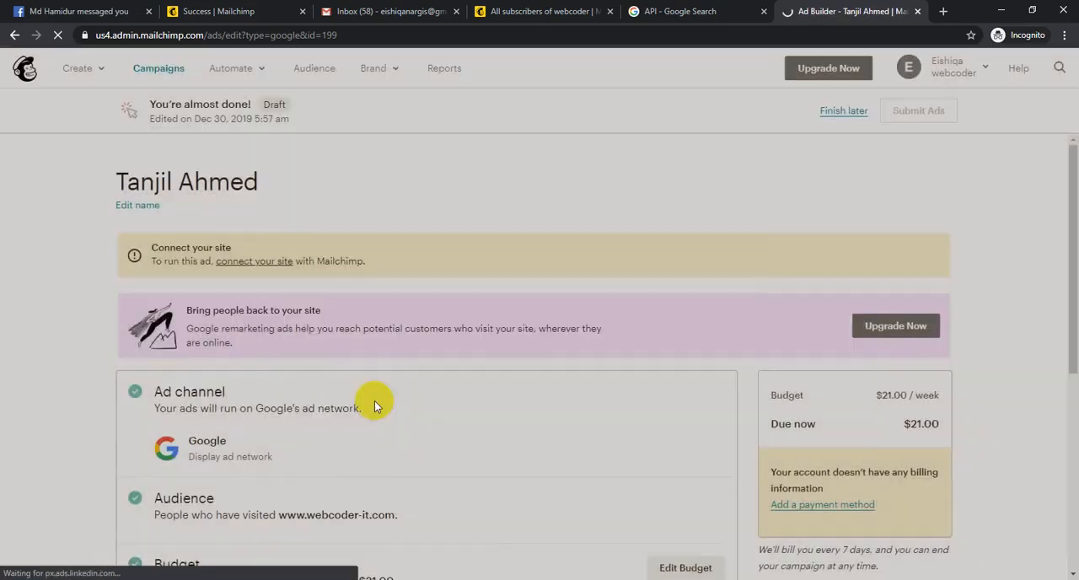
# - Review the remarketing ad's channel, audience, budget and content sections, and leave the ad as a draft to finish another time
pyautogui.scroll(-3, 375, 421)
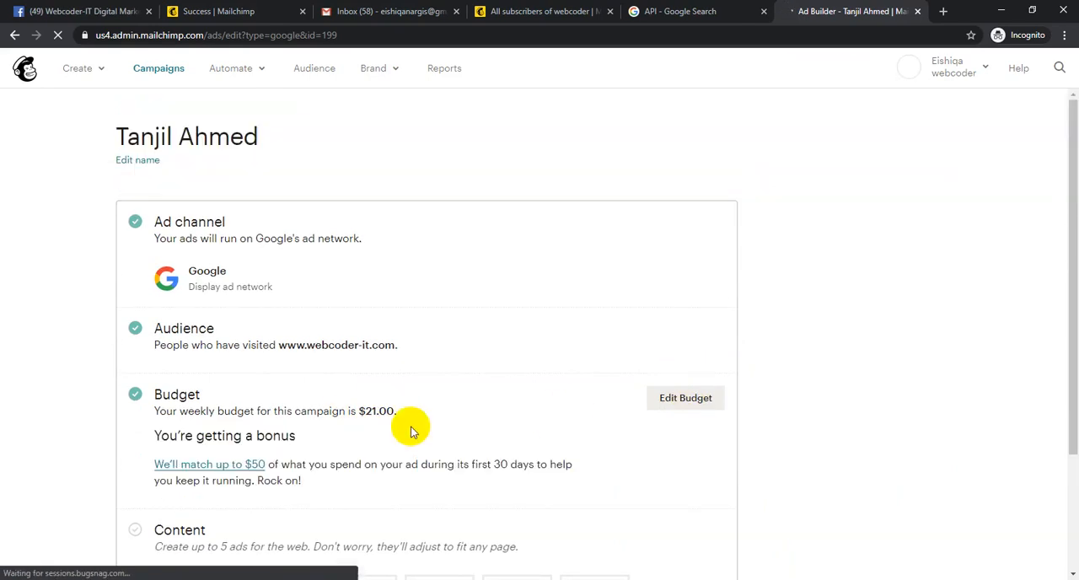
pyautogui.scroll(-2, 373, 417)
pyautogui.scroll(-2, 567, 314)
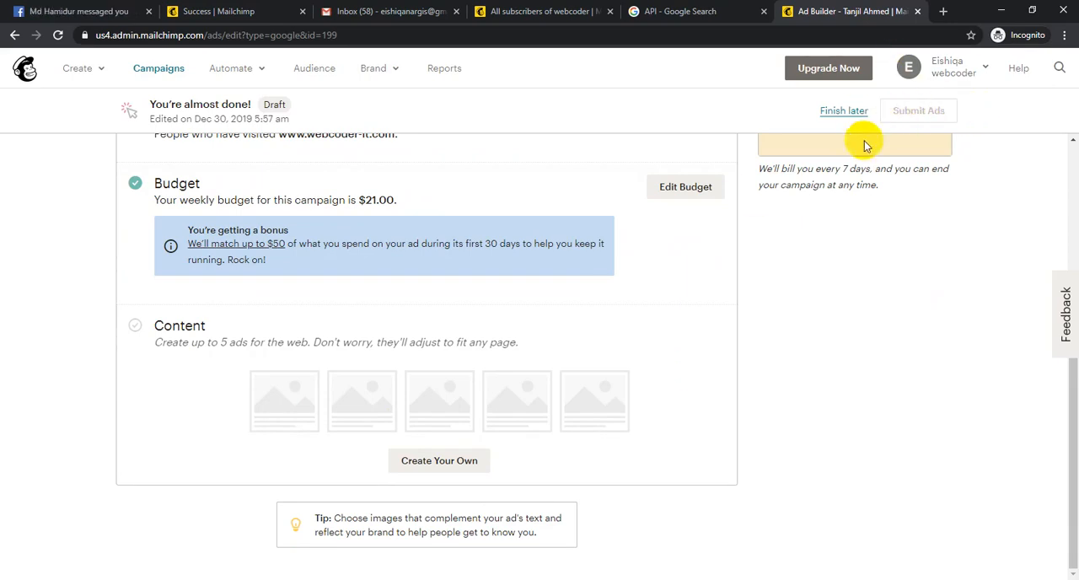
pyautogui.scroll(5, 855, 185)
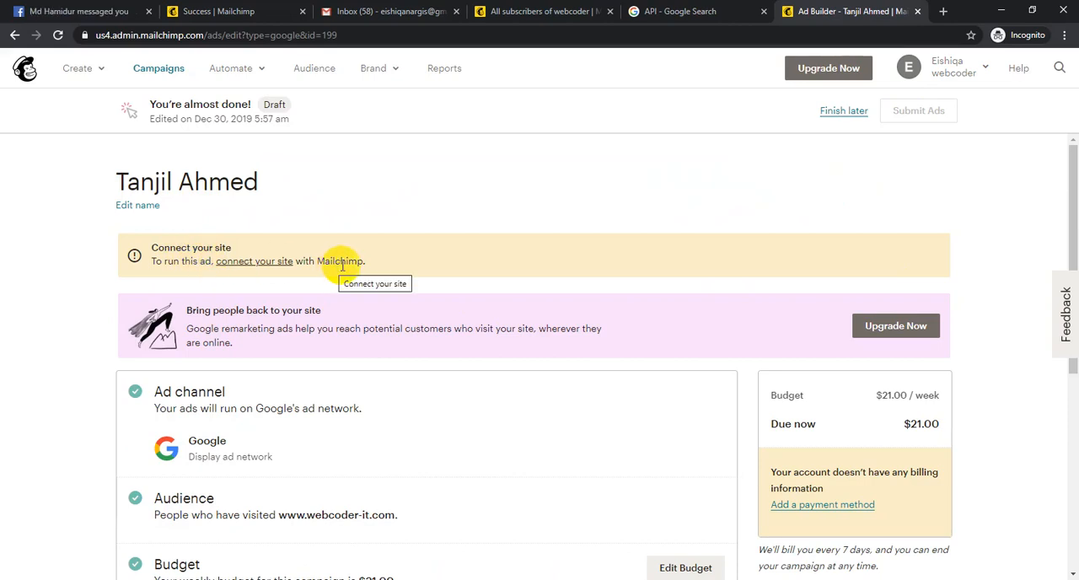
pyautogui.click(975, 72)
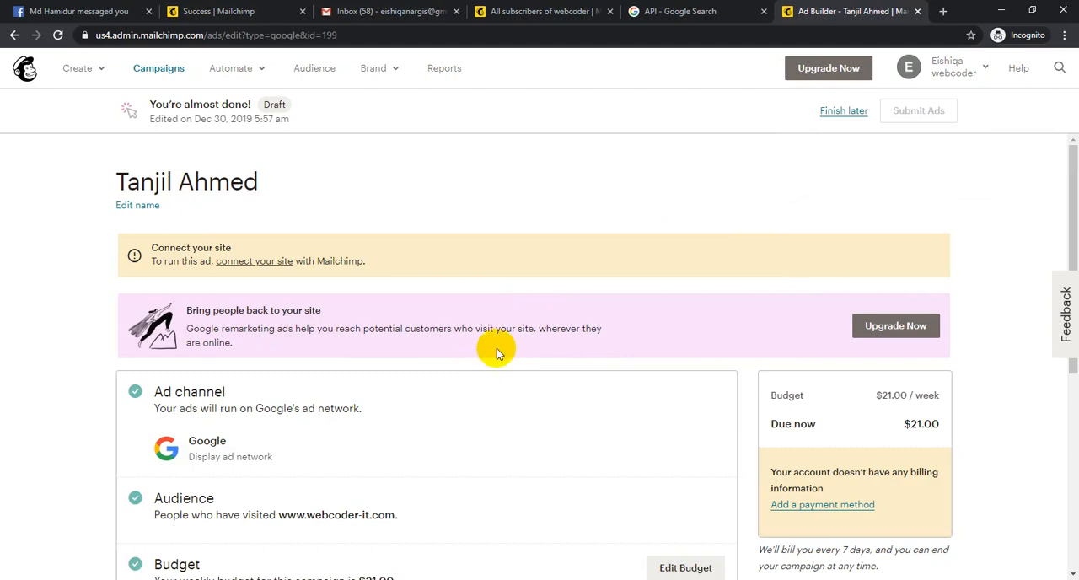
pyautogui.scroll(-5, 497, 353)
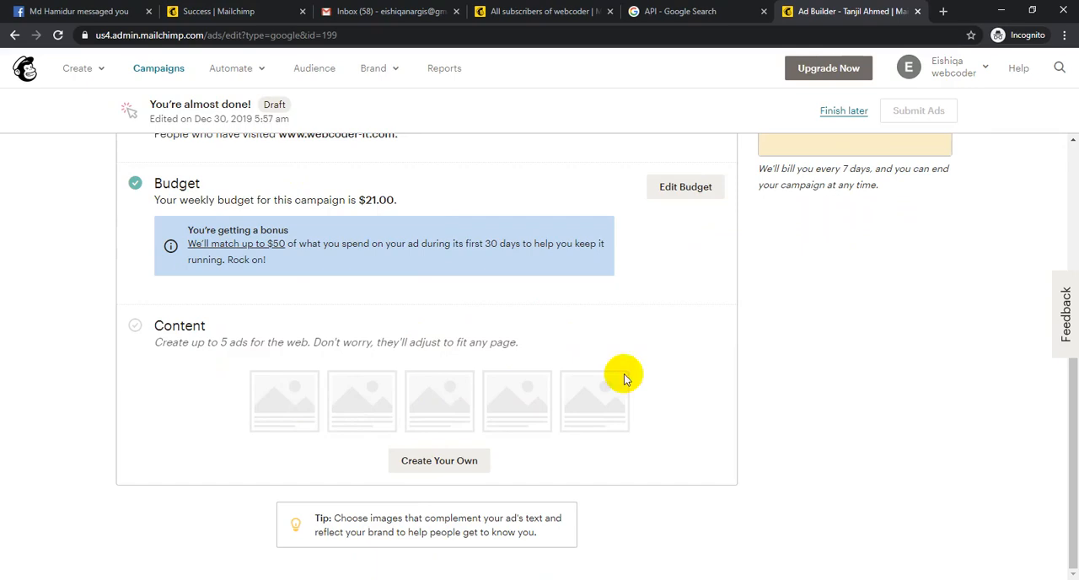
pyautogui.click(845, 113)
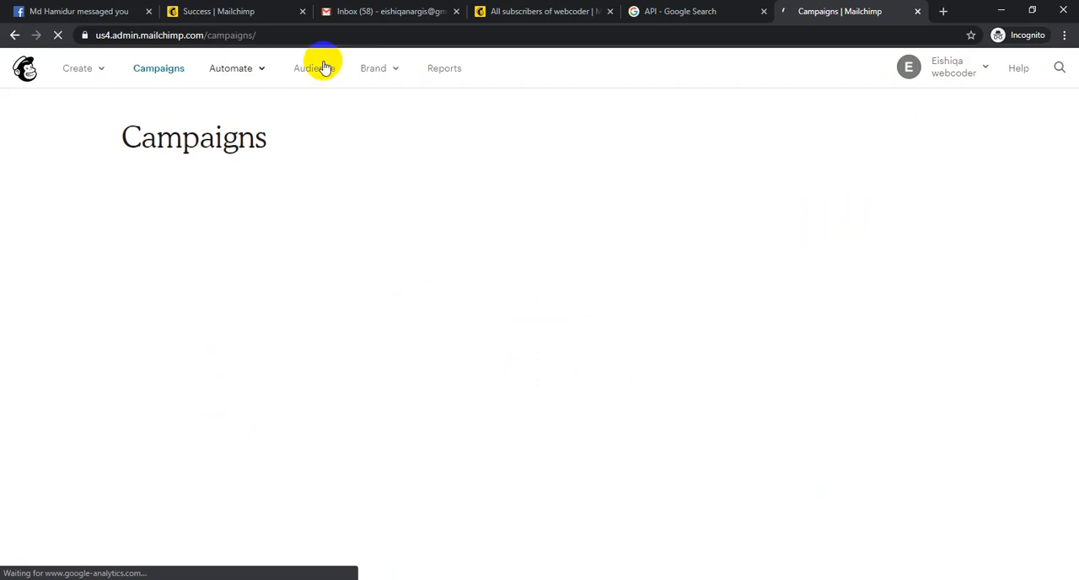
# - Delete the Google remarketing ad draft from the campaigns list, entering DELETE as confirmation
pyautogui.click(238, 73)
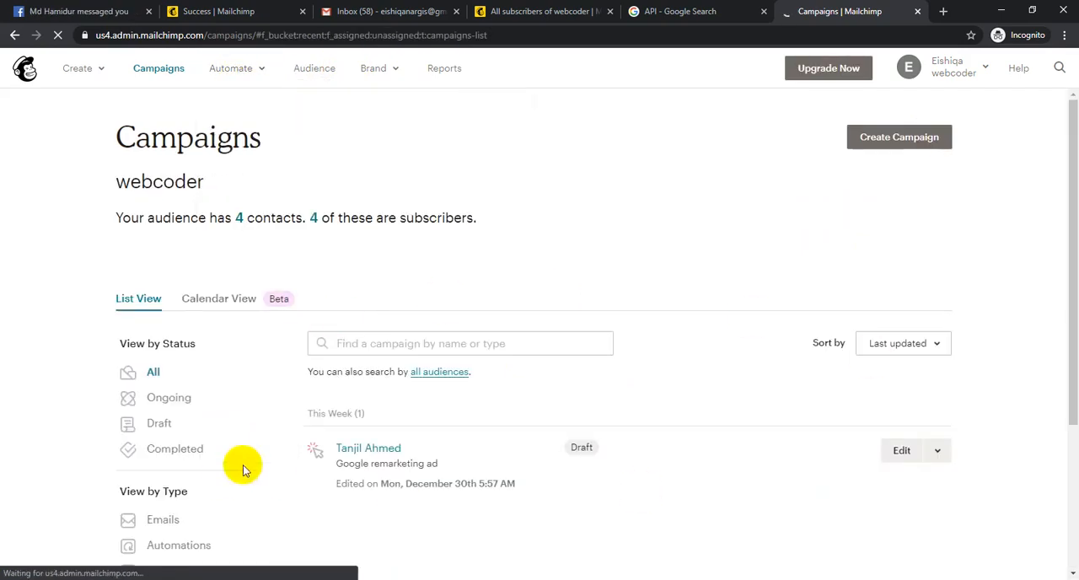
pyautogui.click(292, 451)
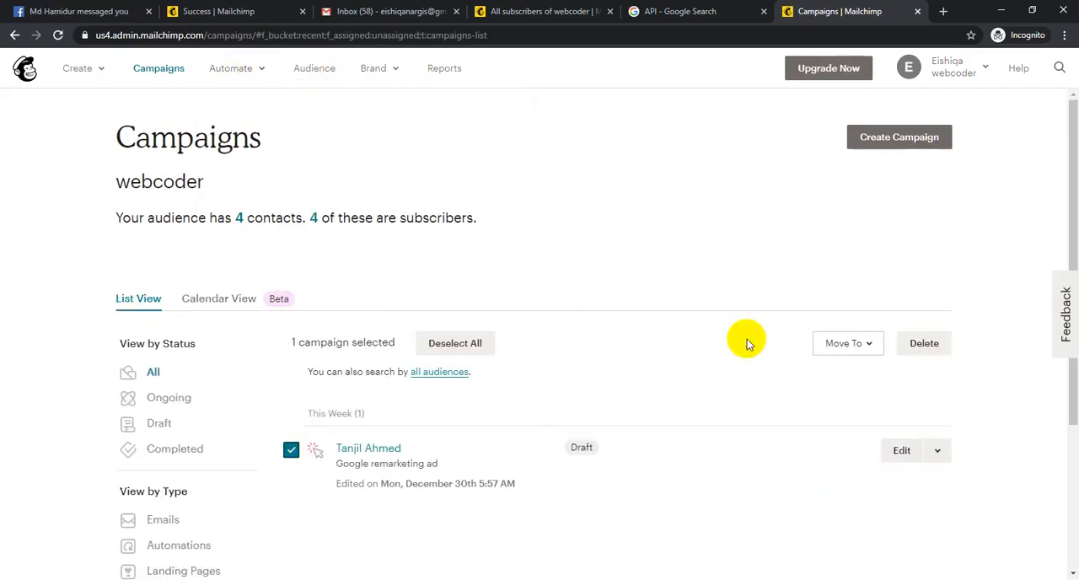
pyautogui.click(925, 343)
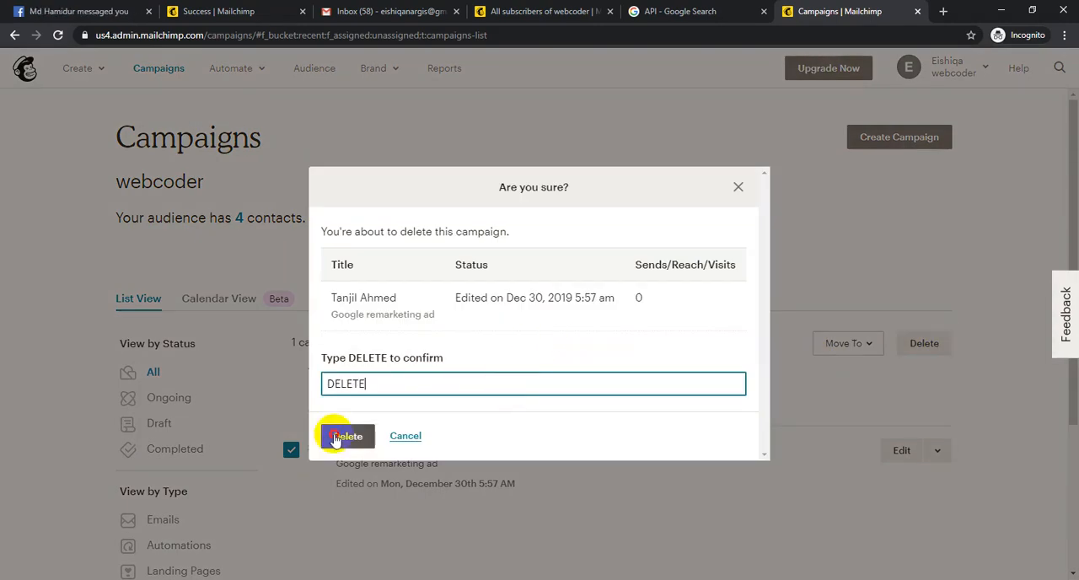
pyautogui.click(346, 436)
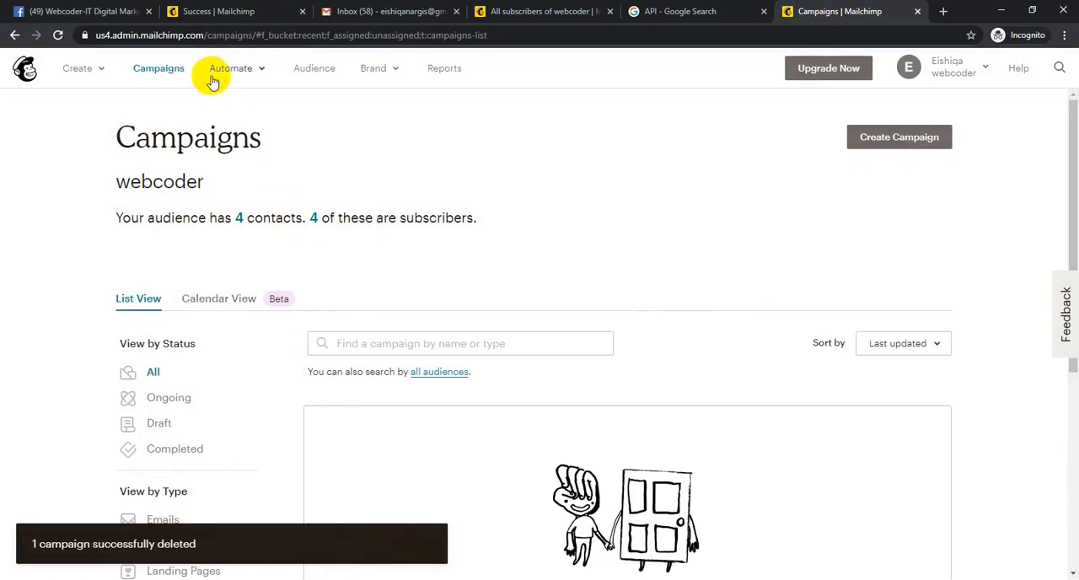
# - Open the automated postcard page in a new browser tab, view its Recurring, Abandoned cart and Create a postcard options, and close the dialog
pyautogui.click(230, 69)
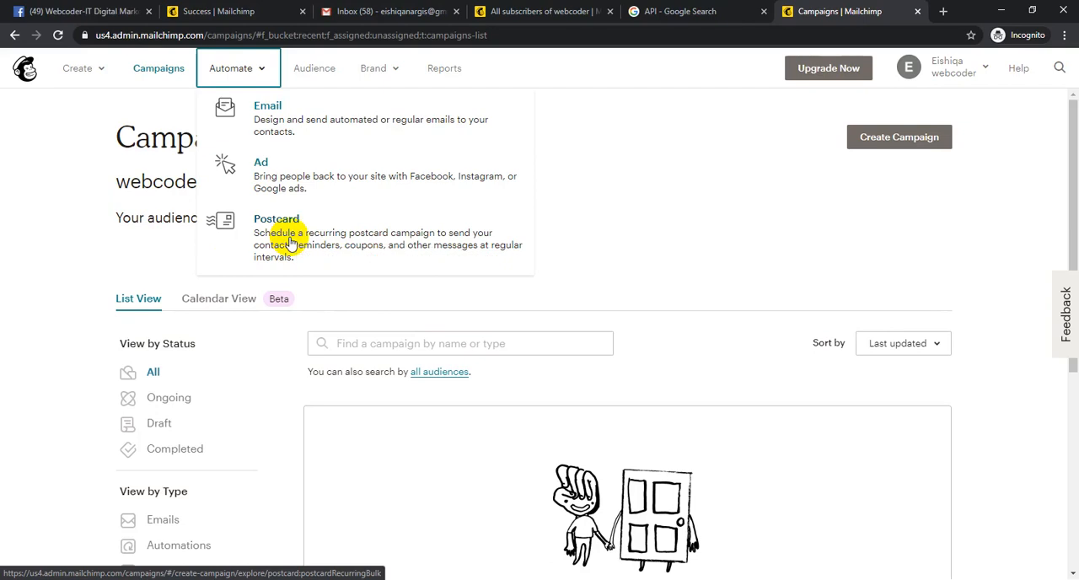
pyautogui.middleClick(291, 243)
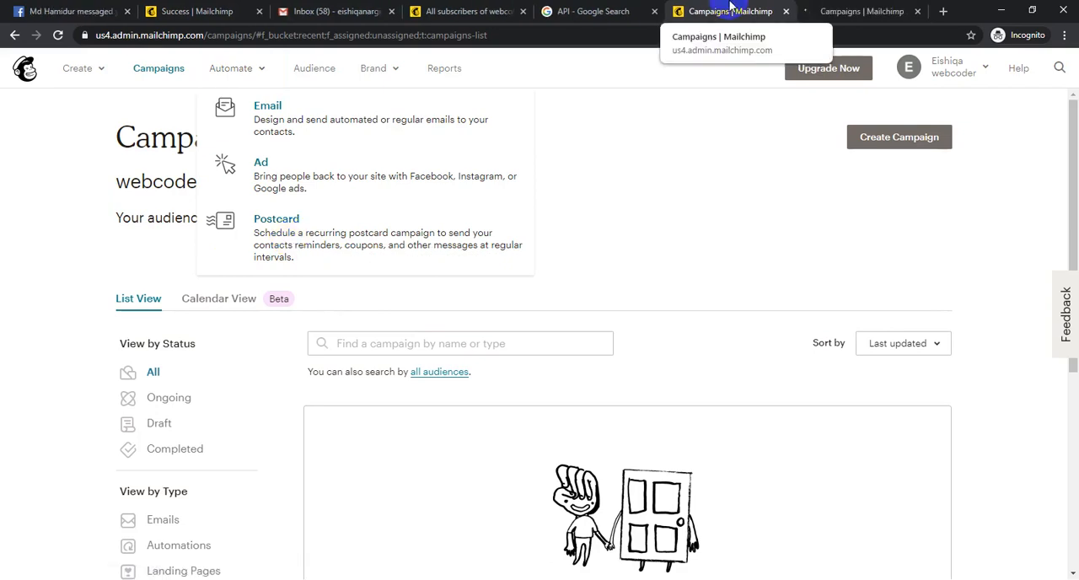
pyautogui.click(848, 10)
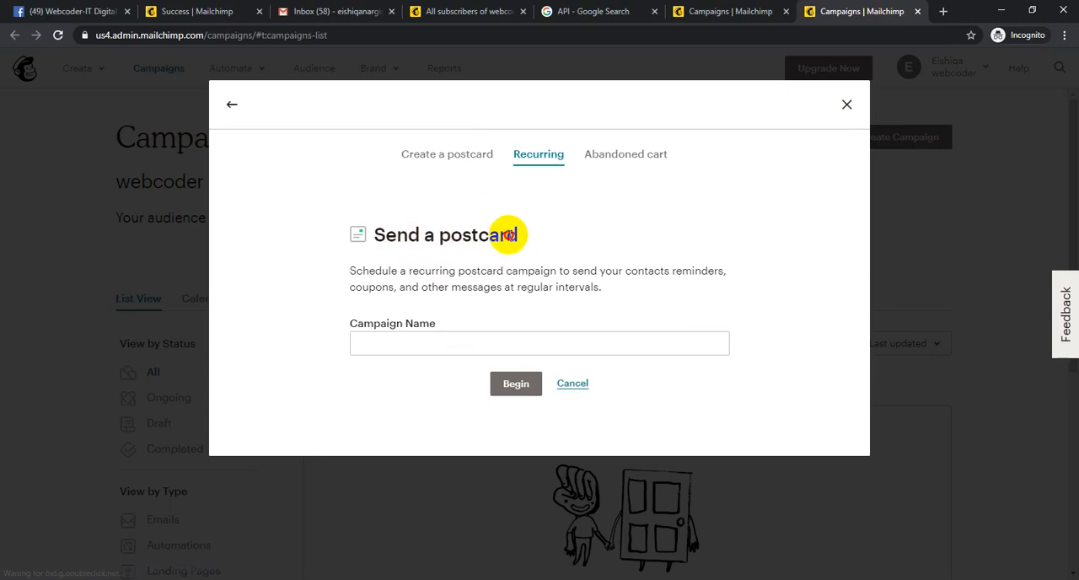
pyautogui.moveTo(436, 236); pyautogui.dragTo(506, 236)
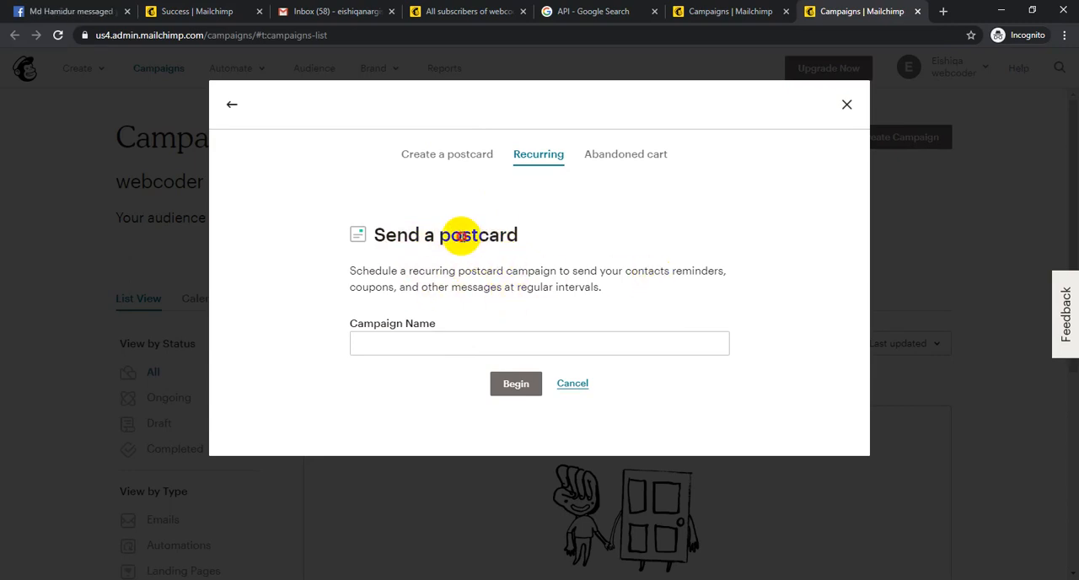
pyautogui.click(475, 339)
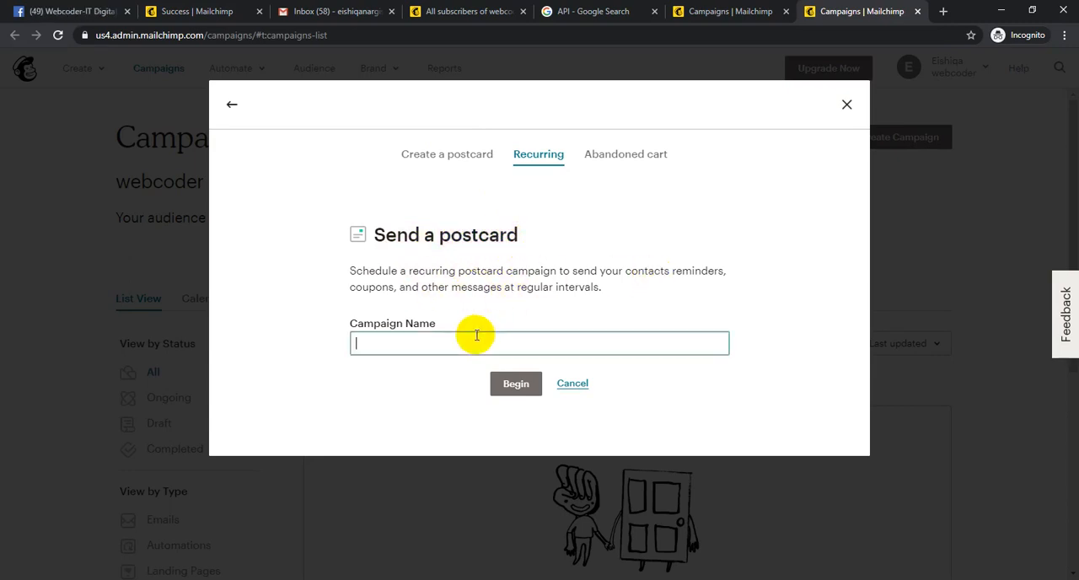
pyautogui.click(636, 159)
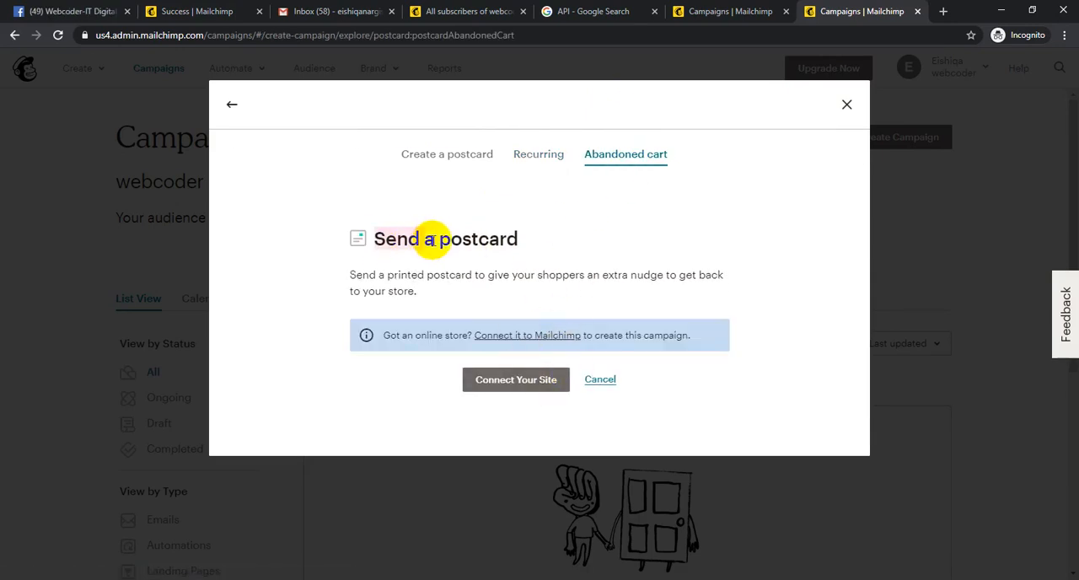
pyautogui.click(438, 152)
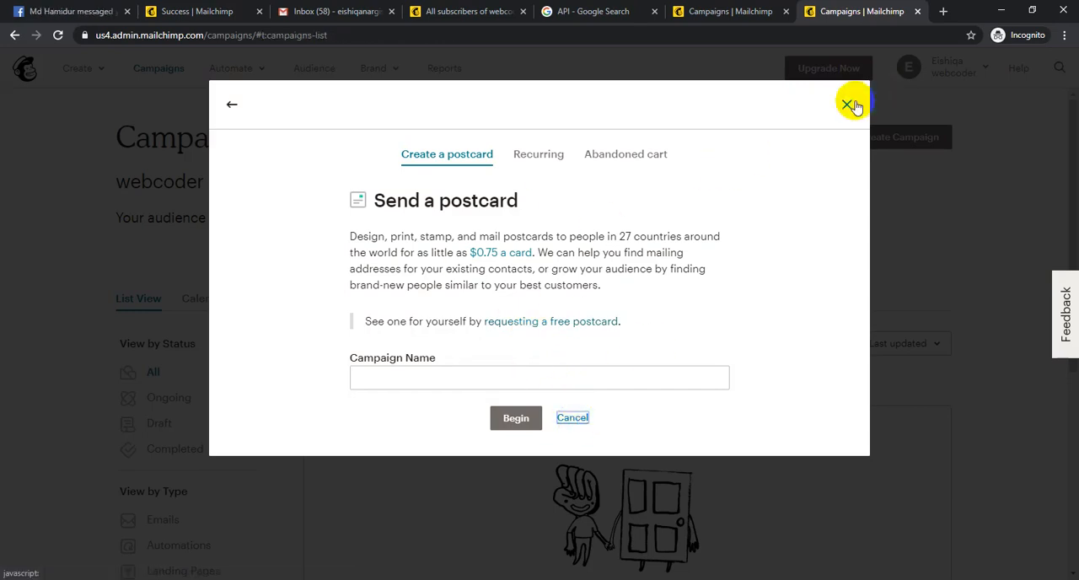
pyautogui.click(847, 104)
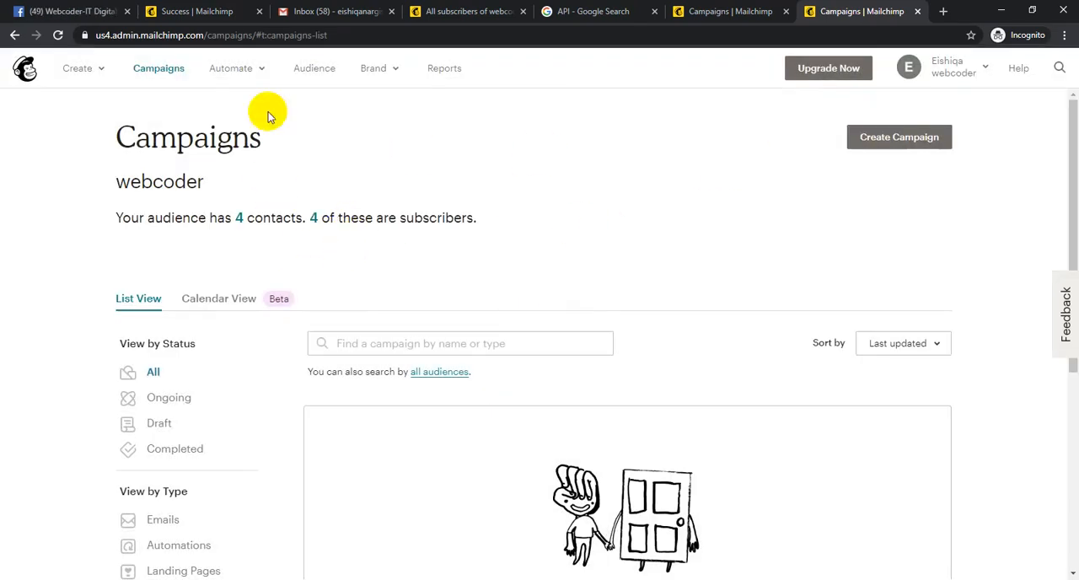
# - Look over the campaign types available to create and automate, and open the Audience dashboard
pyautogui.click(171, 73)
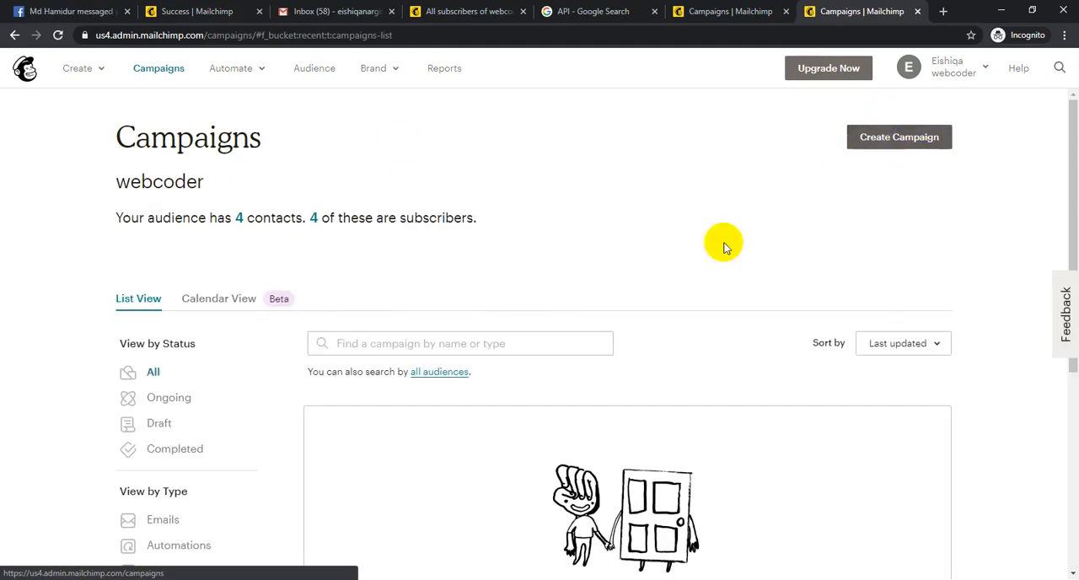
pyautogui.click(76, 75)
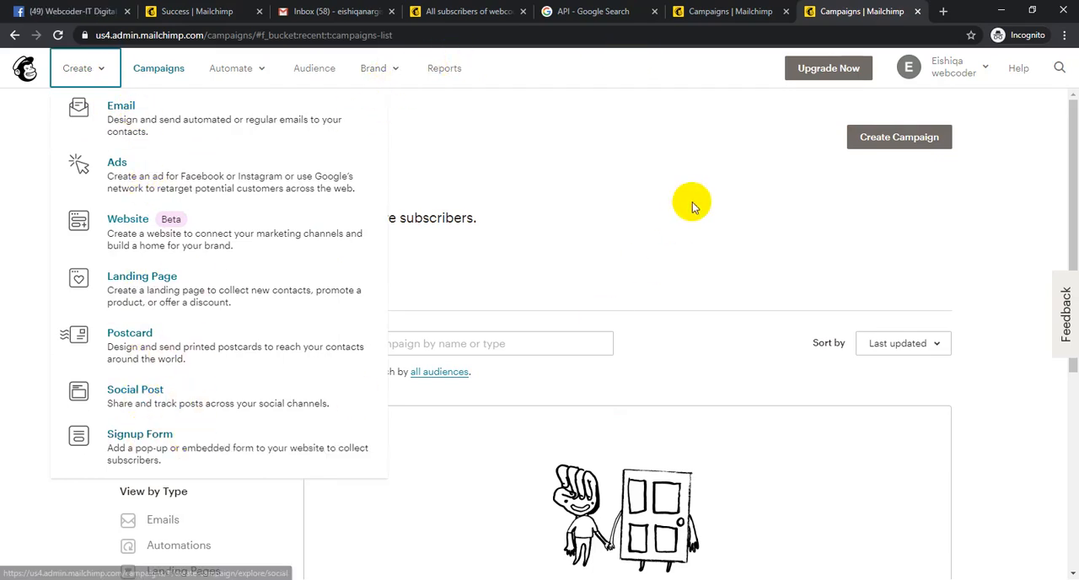
pyautogui.click(693, 202)
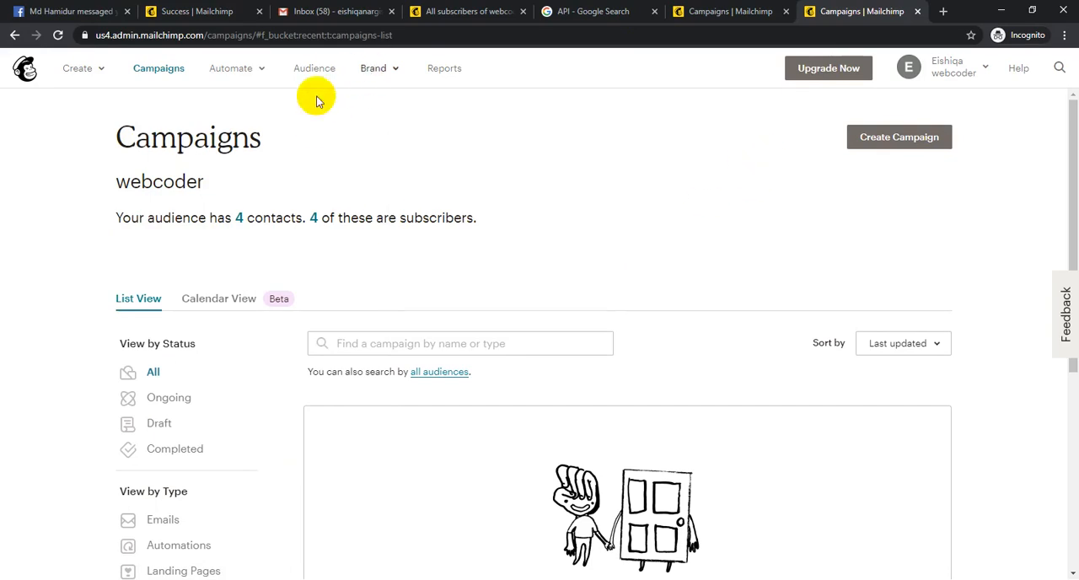
pyautogui.click(234, 69)
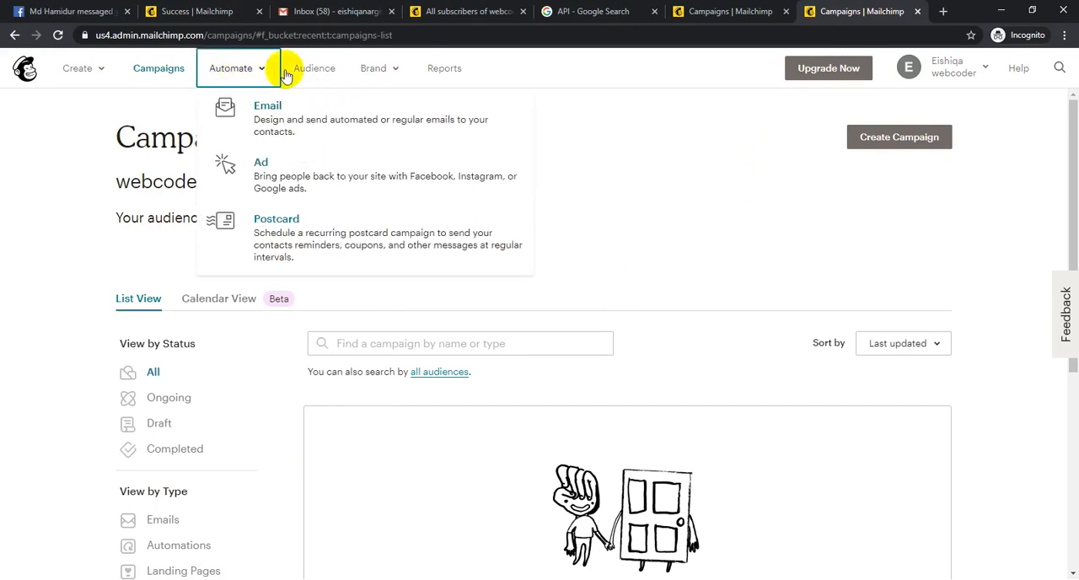
pyautogui.click(329, 70)
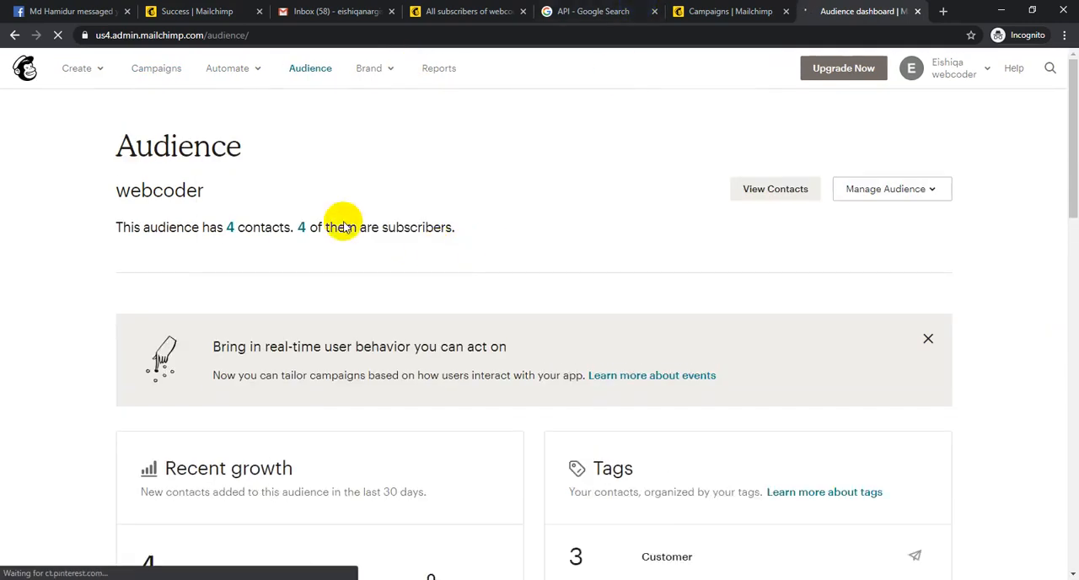
# - Dismiss the real-time user behavior banner on the Audience dashboard and open the webcoder audience's contact list
pyautogui.scroll(-5, 646, 202)
pyautogui.scroll(5, 646, 210)
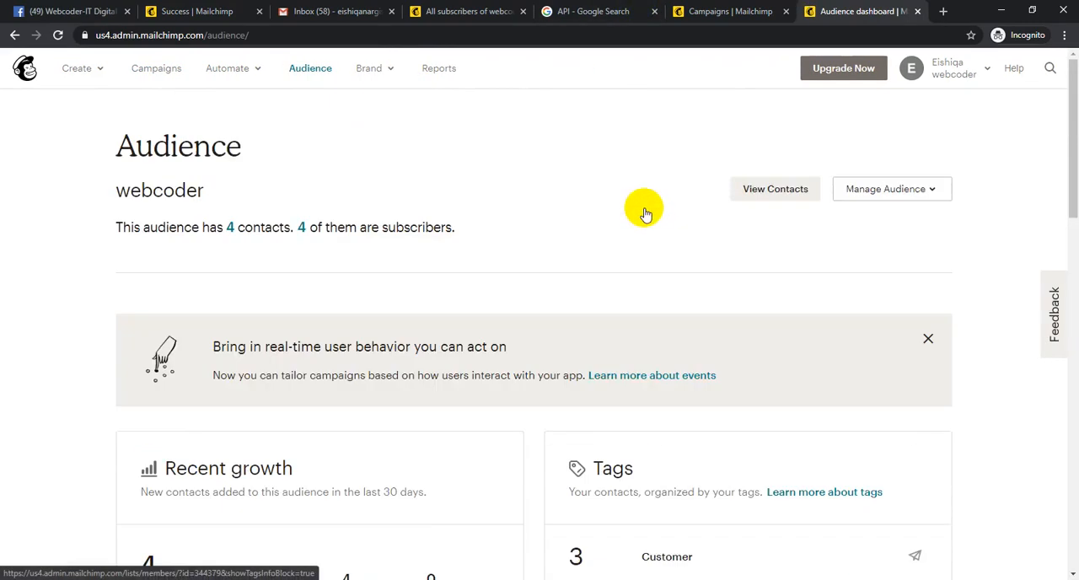
pyautogui.scroll(-2, 643, 213)
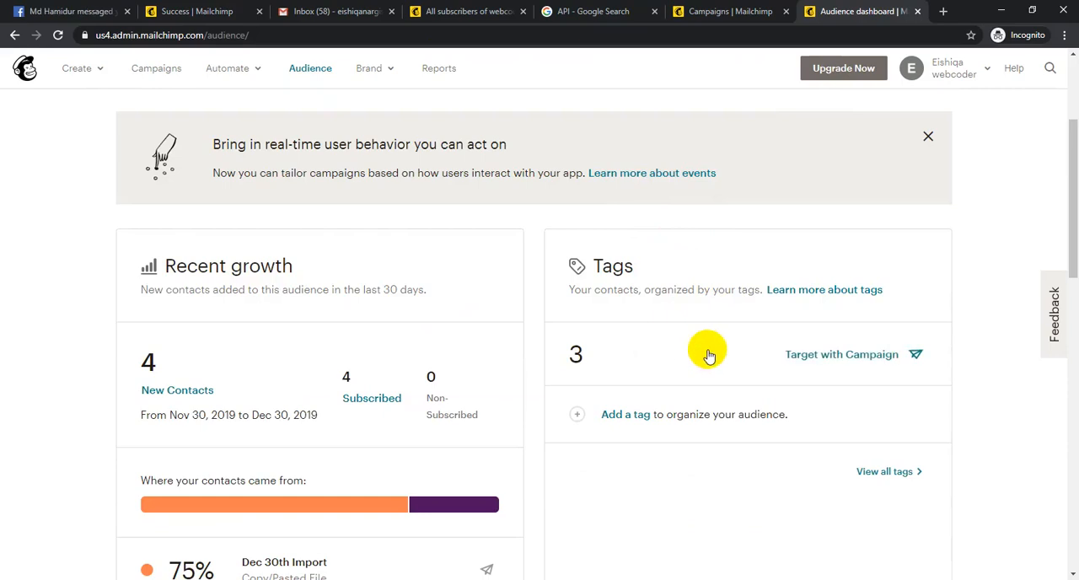
pyautogui.click(929, 136)
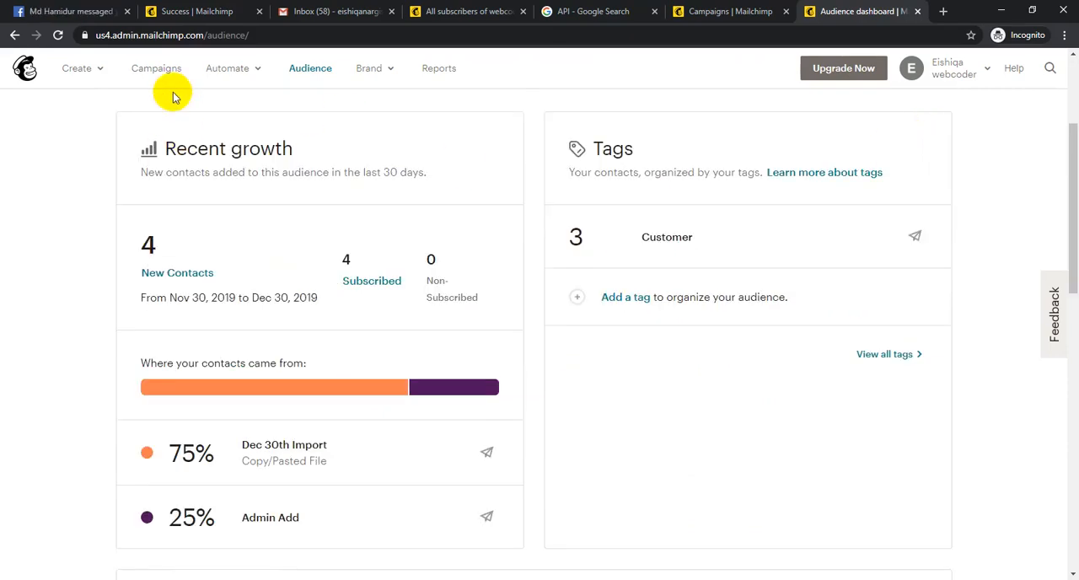
pyautogui.click(227, 68)
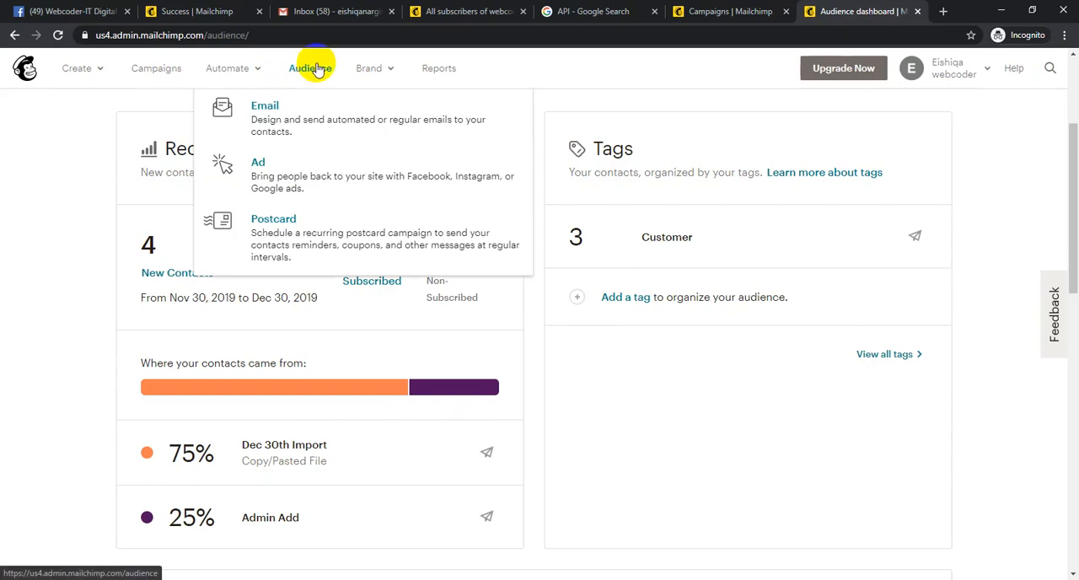
pyautogui.click(25, 229)
pyautogui.scroll(3, 215, 174)
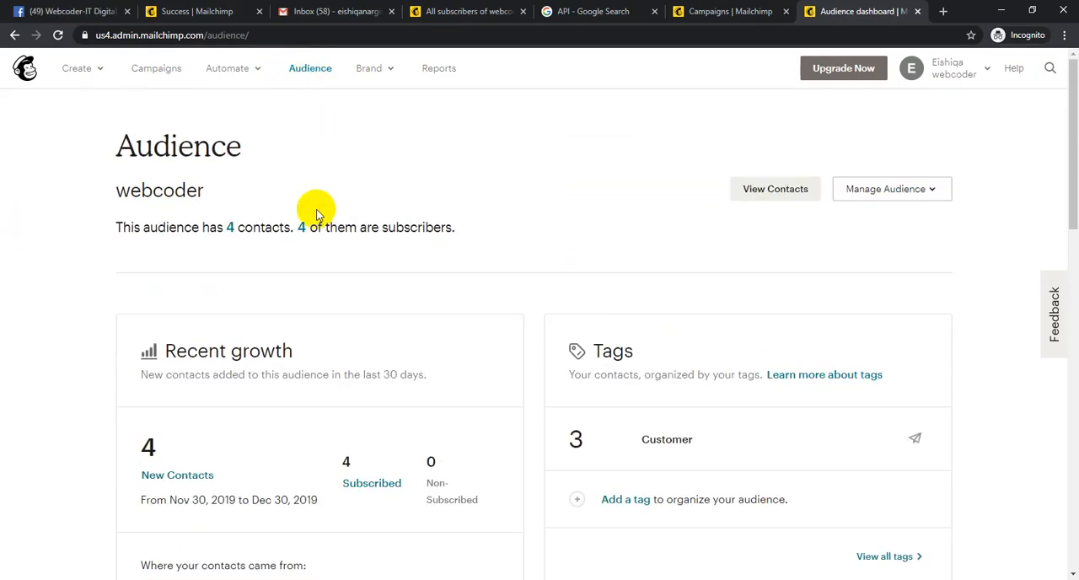
pyautogui.click(776, 187)
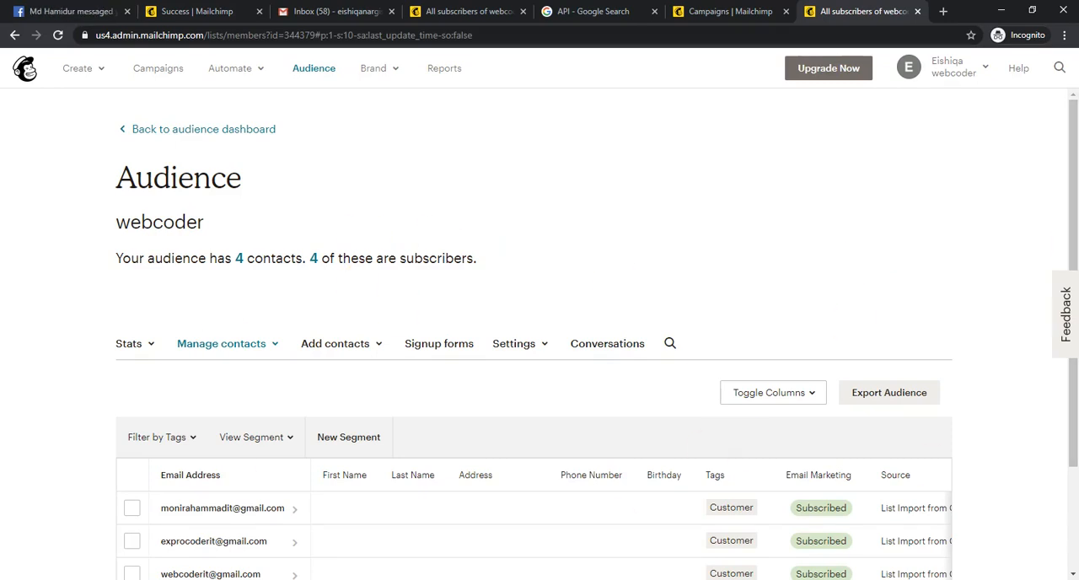
# - Switch to Notepad, look over the list of email marketing services, and return to the browser
pyautogui.hotkey('alt', 'Tab')
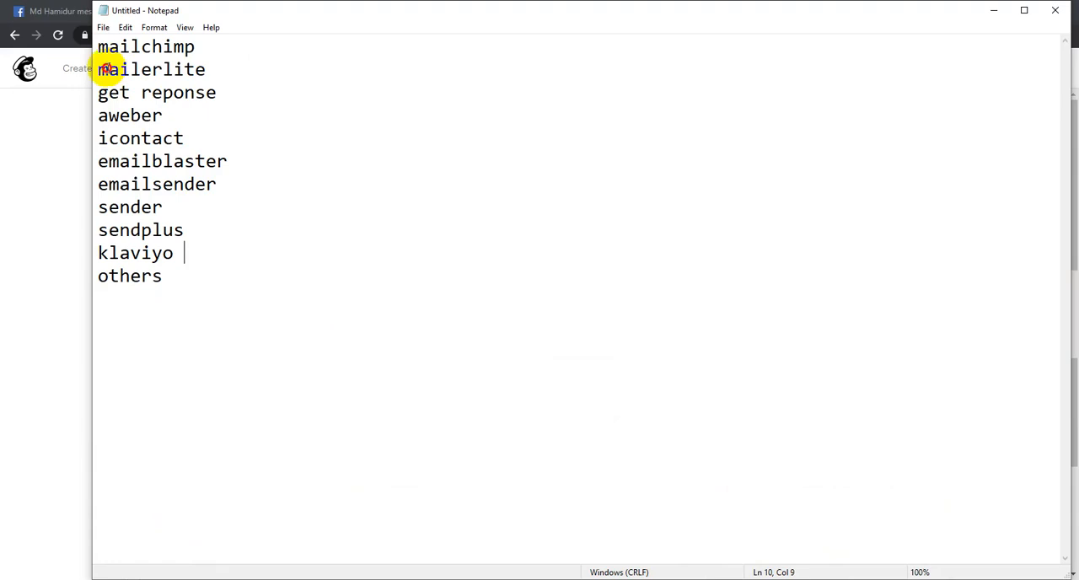
pyautogui.moveTo(108, 70); pyautogui.dragTo(174, 234)
pyautogui.click(160, 250)
pyautogui.moveTo(169, 275); pyautogui.dragTo(79, 92)
pyautogui.click(152, 161)
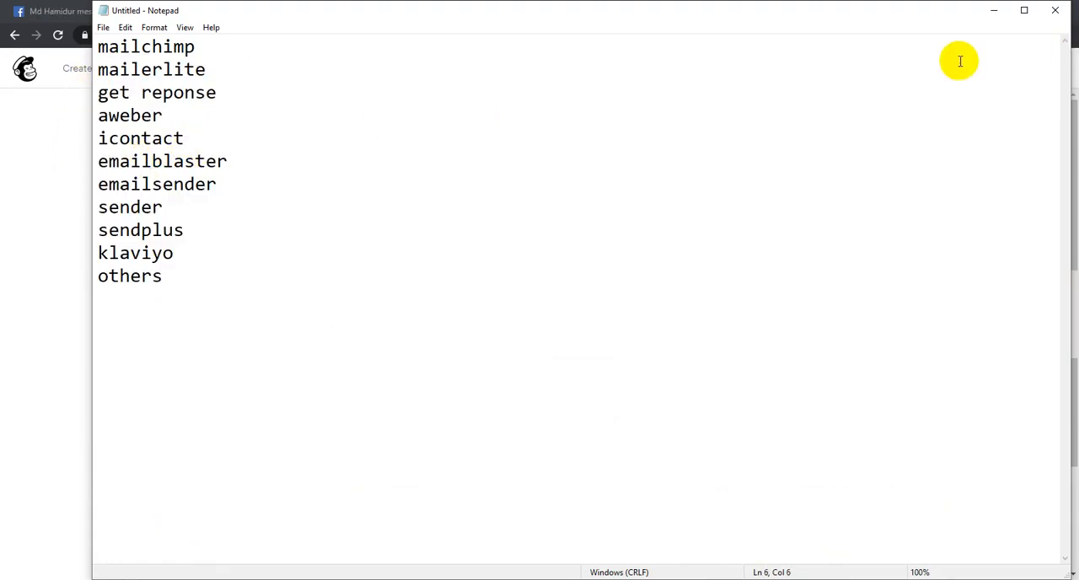
pyautogui.click(993, 10)
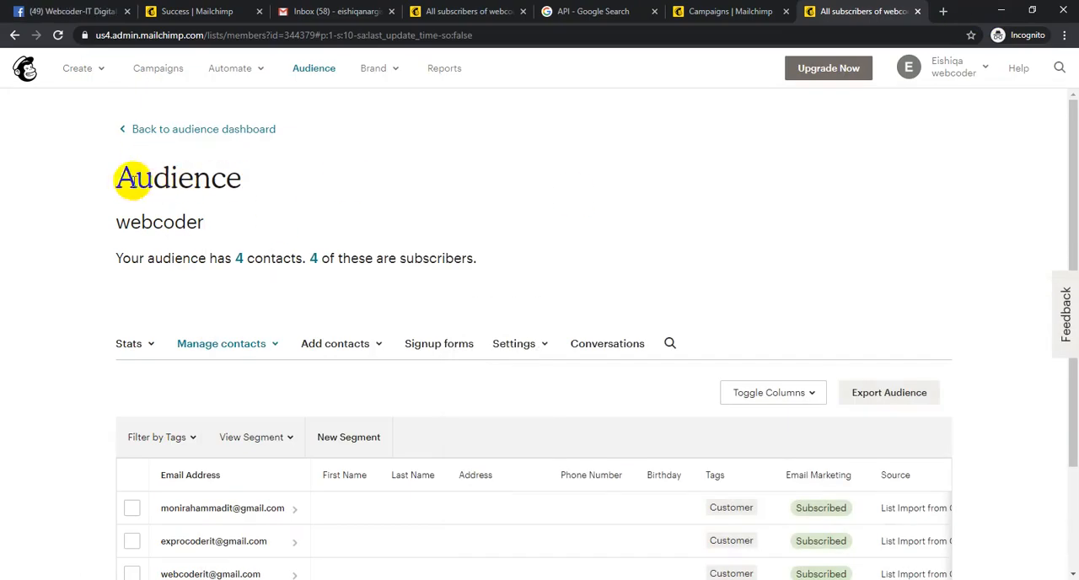
# - Review the webcoder audience's name and the tags and email marketing status of its contacts
pyautogui.moveTo(124, 222); pyautogui.dragTo(237, 233)
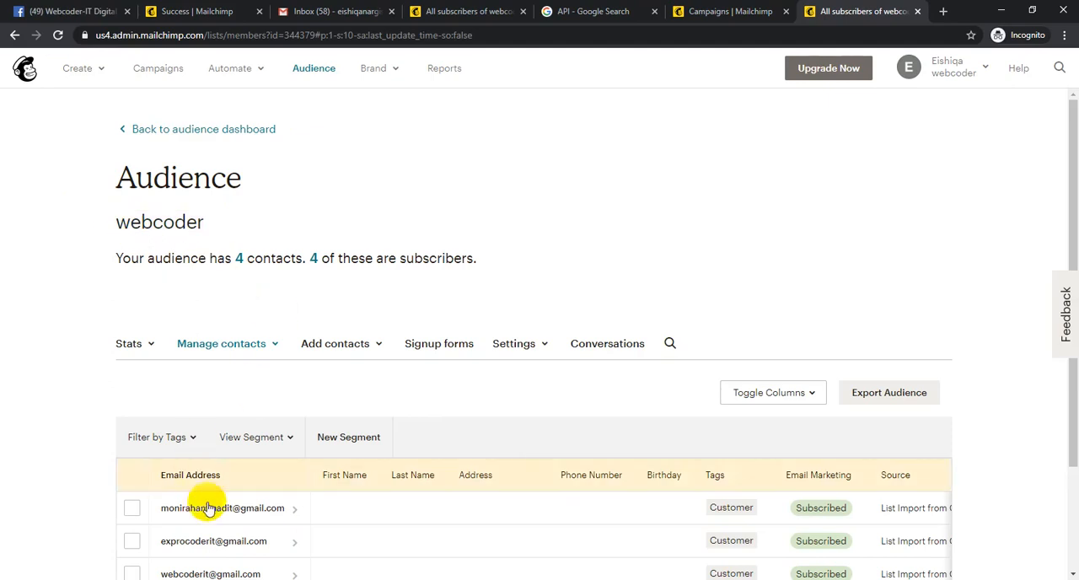
pyautogui.scroll(-2, 382, 428)
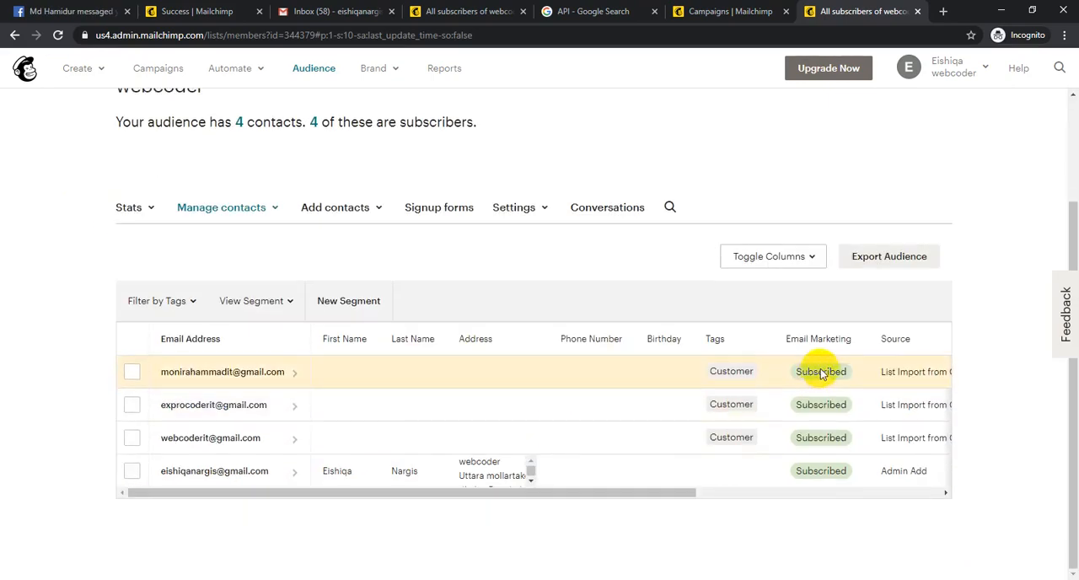
pyautogui.scroll(2, 612, 358)
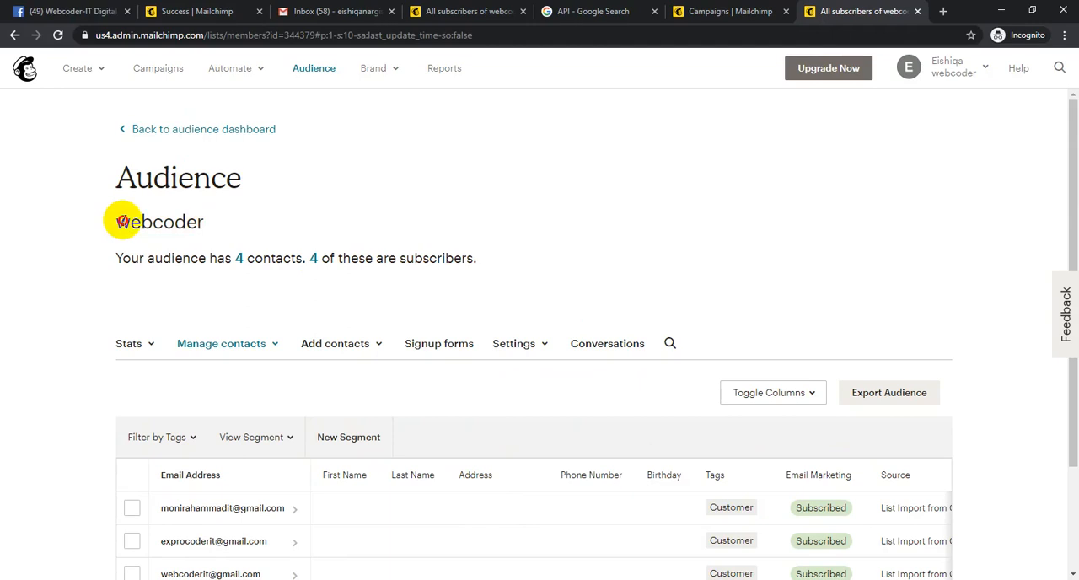
pyautogui.moveTo(122, 221); pyautogui.dragTo(191, 228)
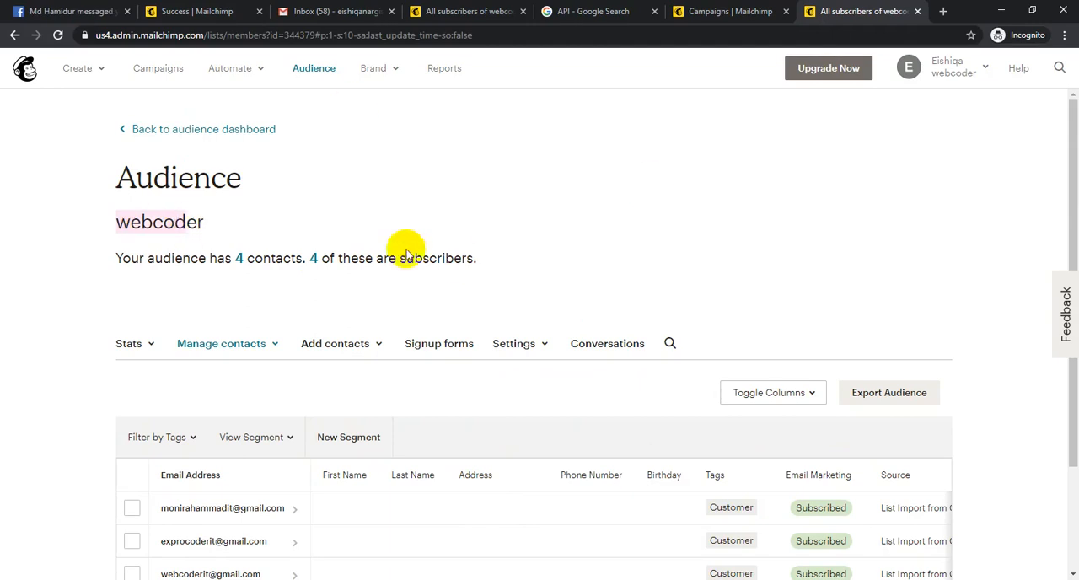
pyautogui.click(101, 225)
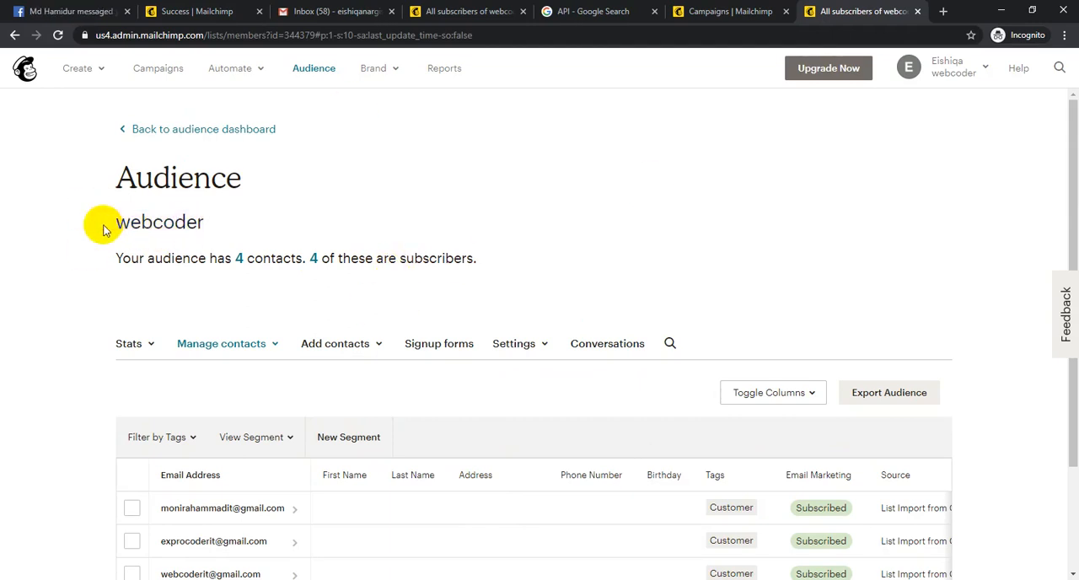
# - Look over the webcoder audience's signup form types and open the Subscriber pop-up editor
pyautogui.click(442, 345)
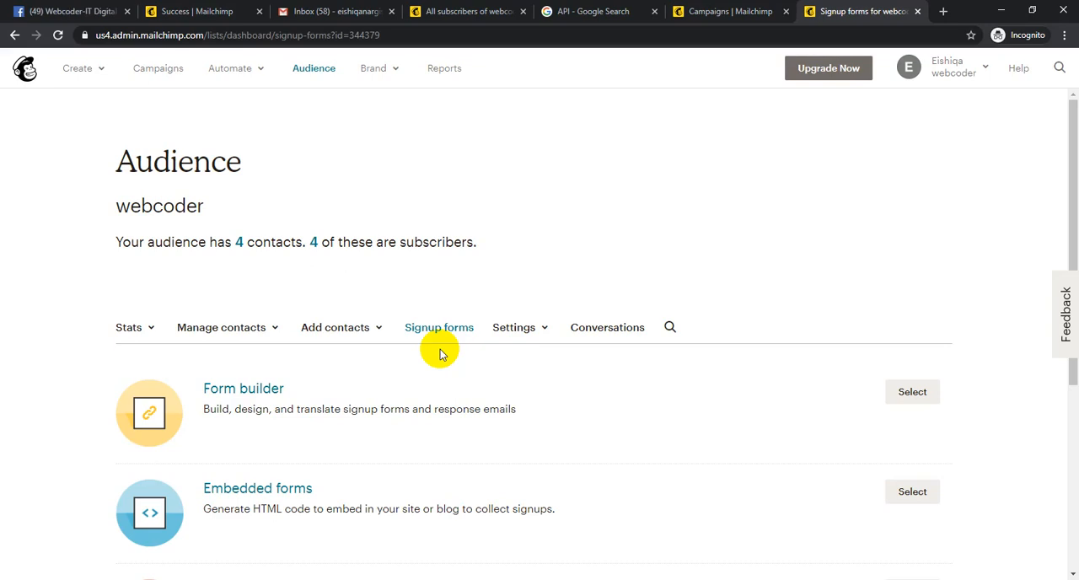
pyautogui.doubleClick(173, 206)
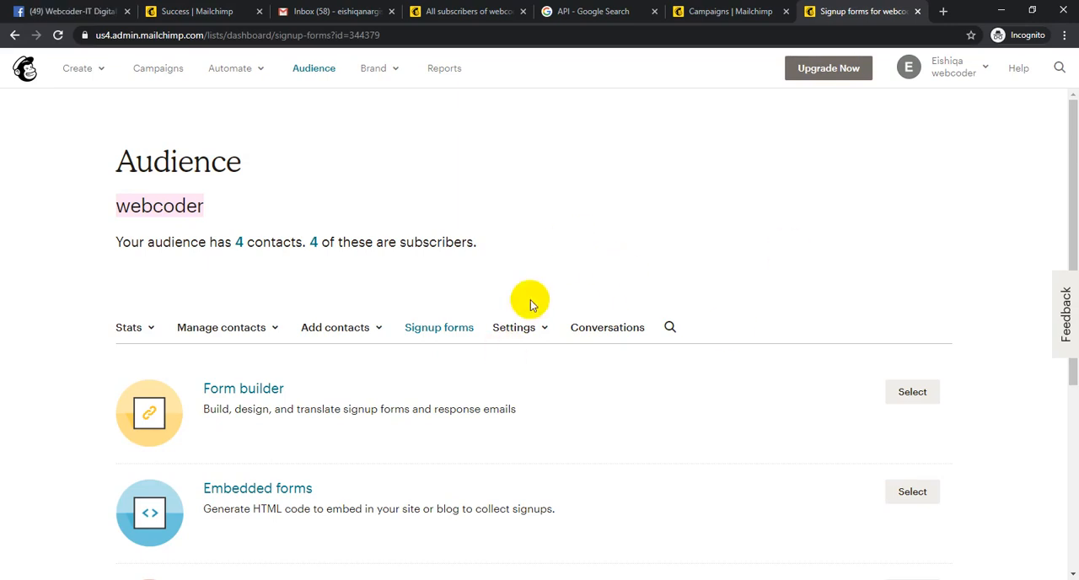
pyautogui.scroll(-3, 537, 297)
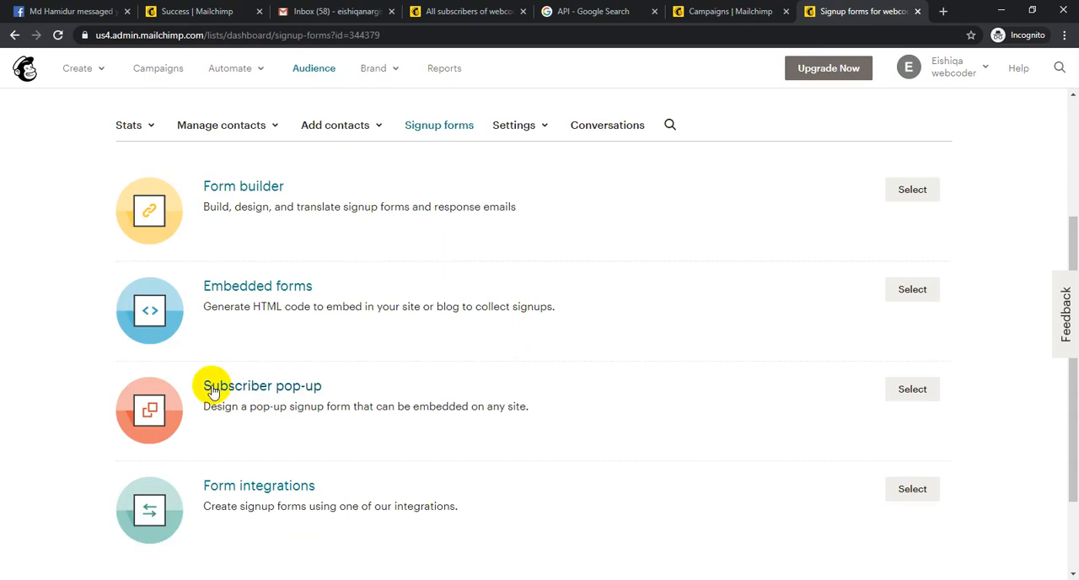
pyautogui.moveTo(213, 387); pyautogui.dragTo(903, 385)
pyautogui.click(908, 389)
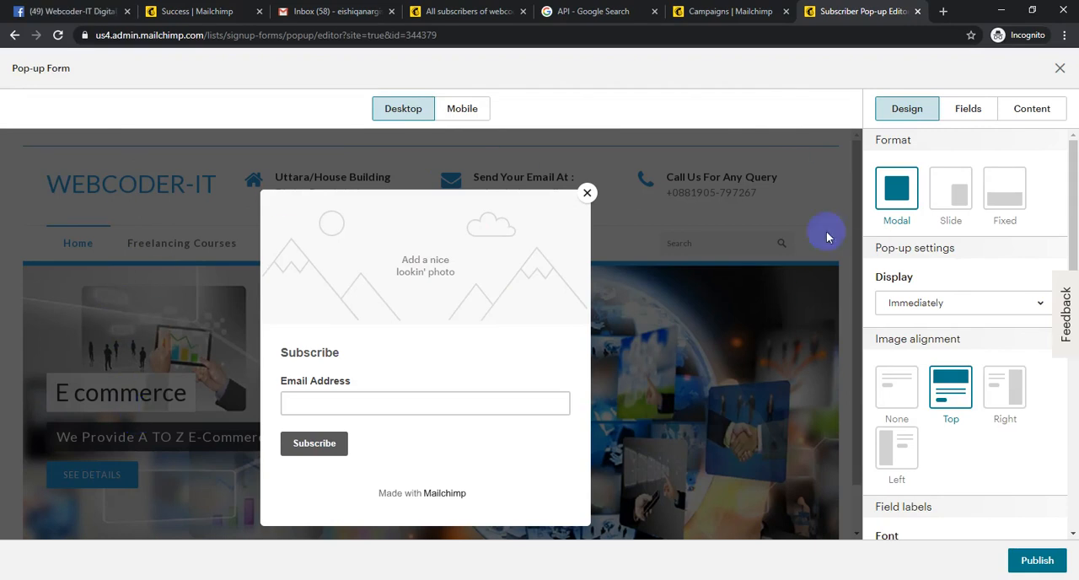
# - Try the Slide and Fixed formats for the pop-up form and return it to Modal
pyautogui.click(949, 196)
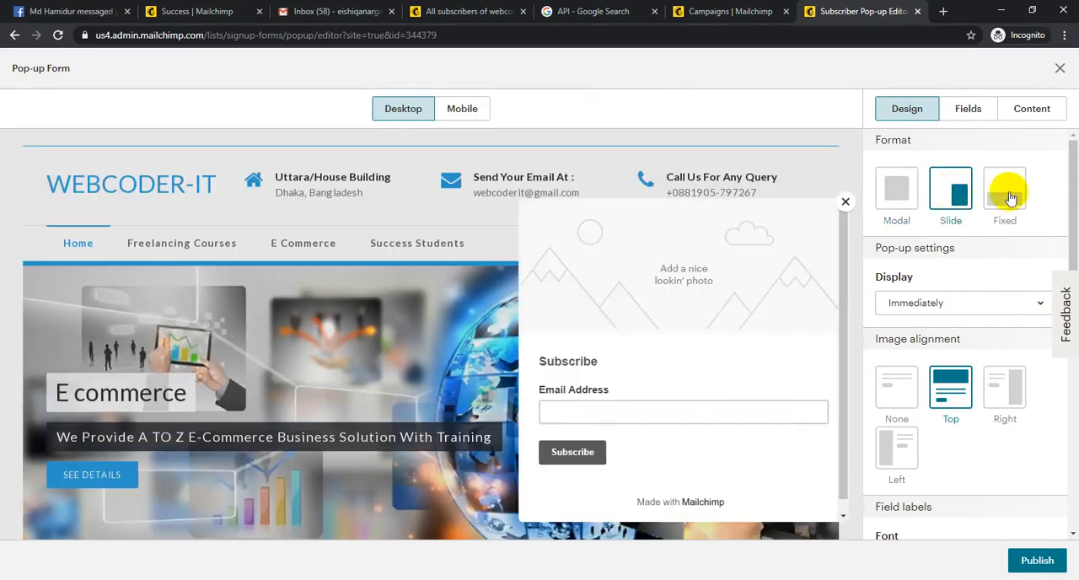
pyautogui.click(1016, 196)
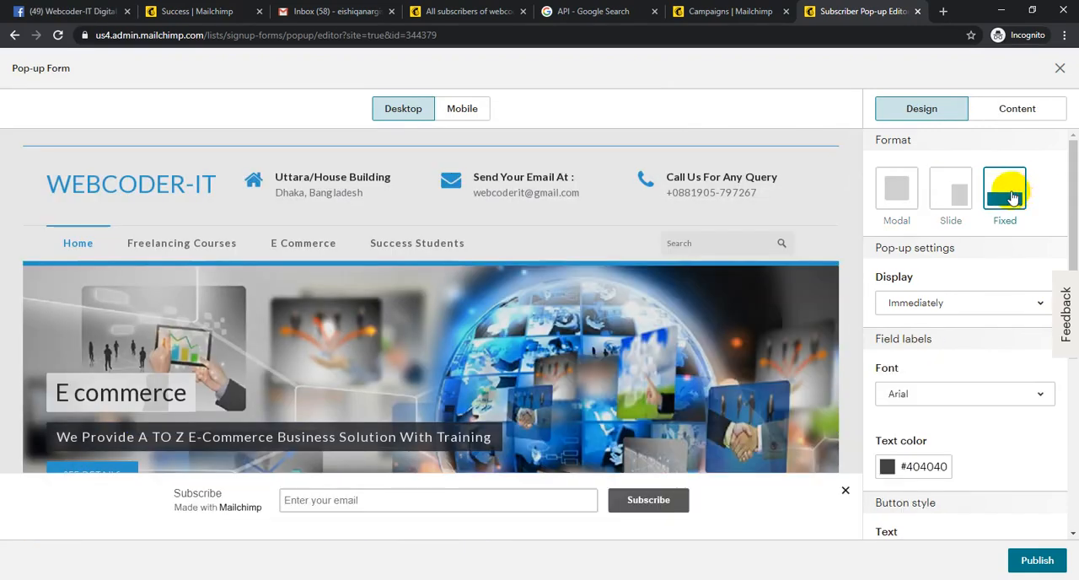
pyautogui.click(907, 188)
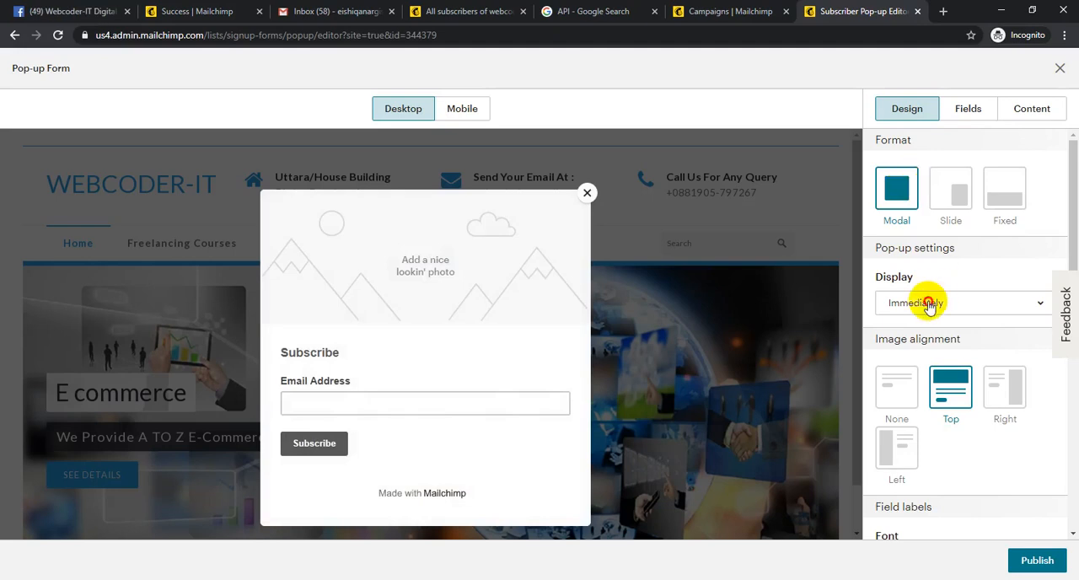
# - Try showing the pop-up After 5 seconds and After 20 seconds, and set its display back to Immediately
pyautogui.click(924, 304)
pyautogui.click(928, 367)
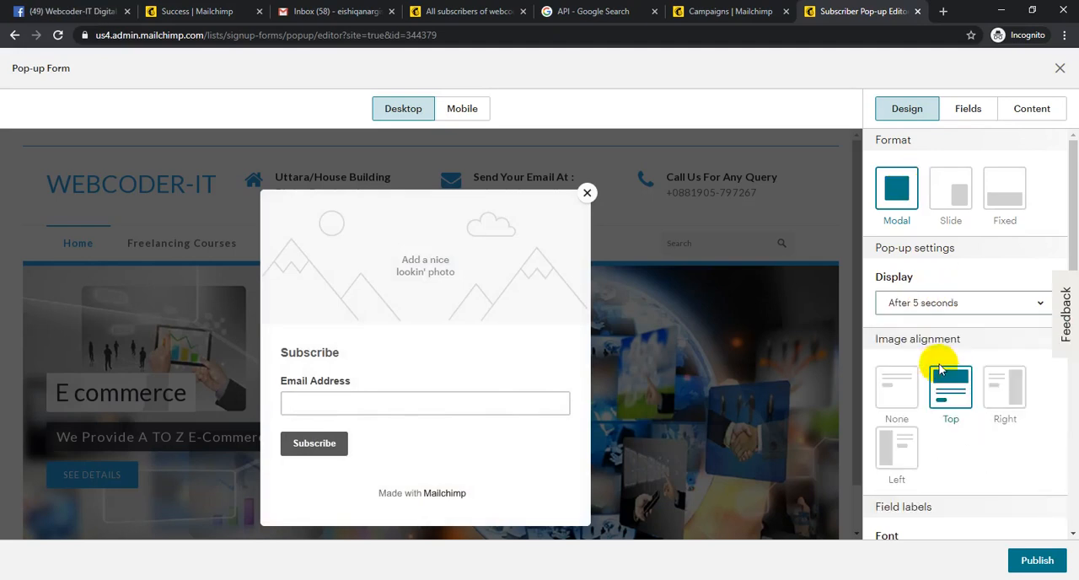
pyautogui.click(928, 305)
pyautogui.click(922, 400)
pyautogui.click(922, 308)
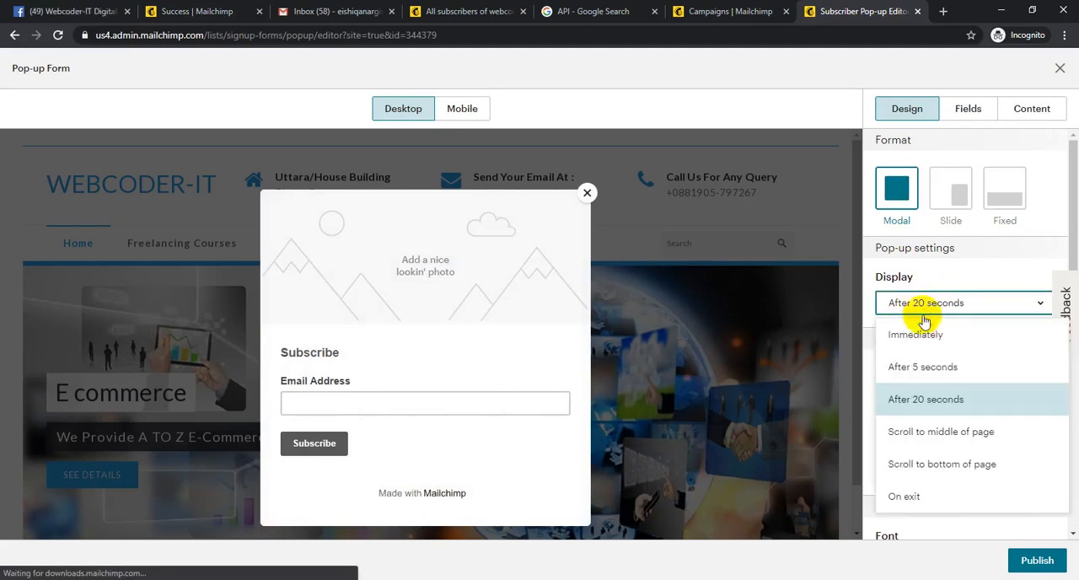
pyautogui.click(932, 335)
# - Try the None, Right and Left image alignments for the pop-up and set it back to Top
pyautogui.click(898, 387)
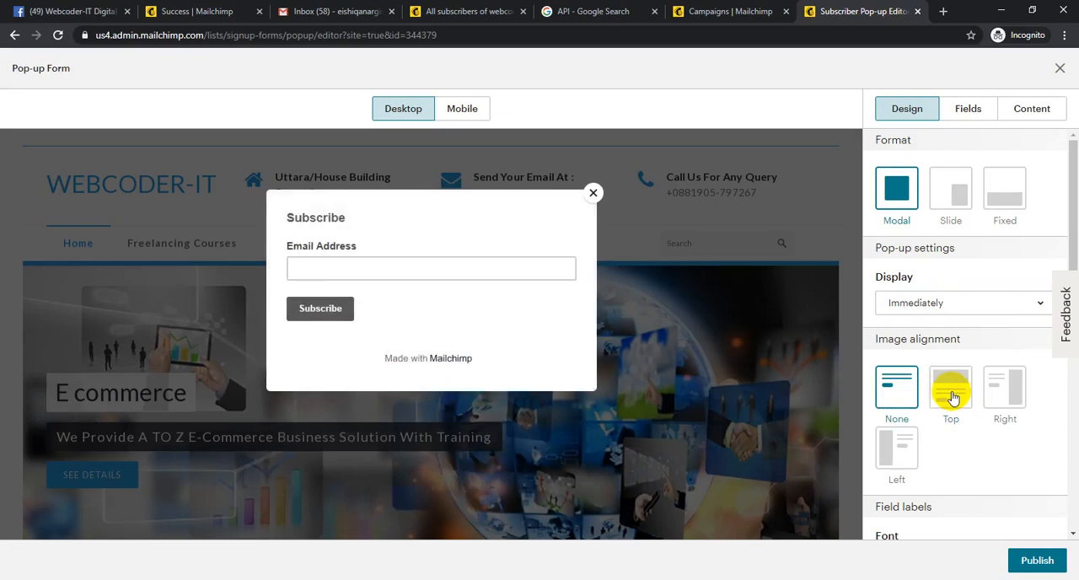
pyautogui.click(951, 389)
pyautogui.click(999, 388)
pyautogui.click(899, 447)
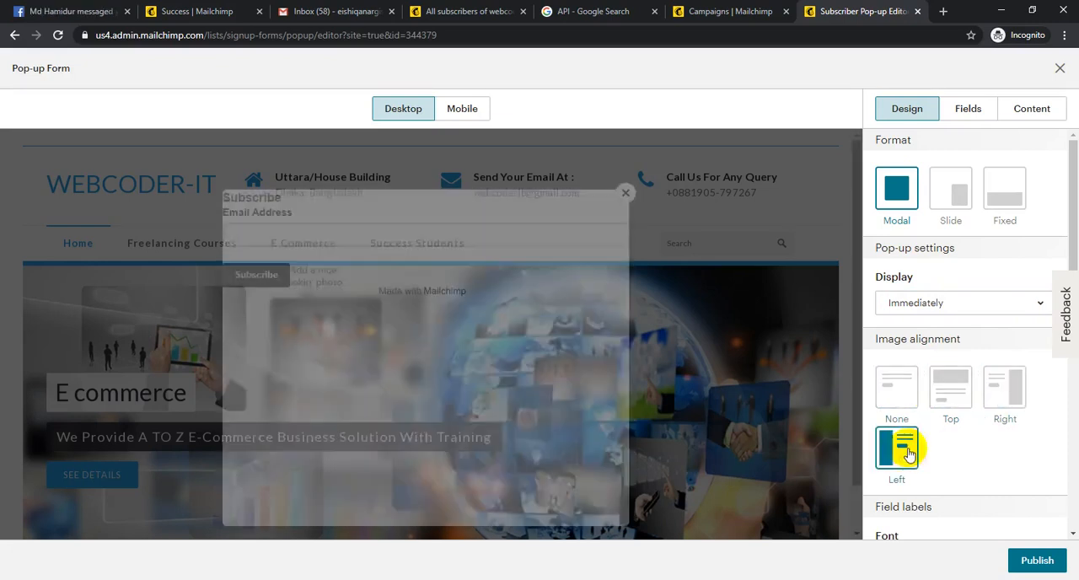
pyautogui.click(937, 405)
# - Try adding First Name and Last Name fields to the pop-up, swap their order, and remove both again
pyautogui.click(970, 111)
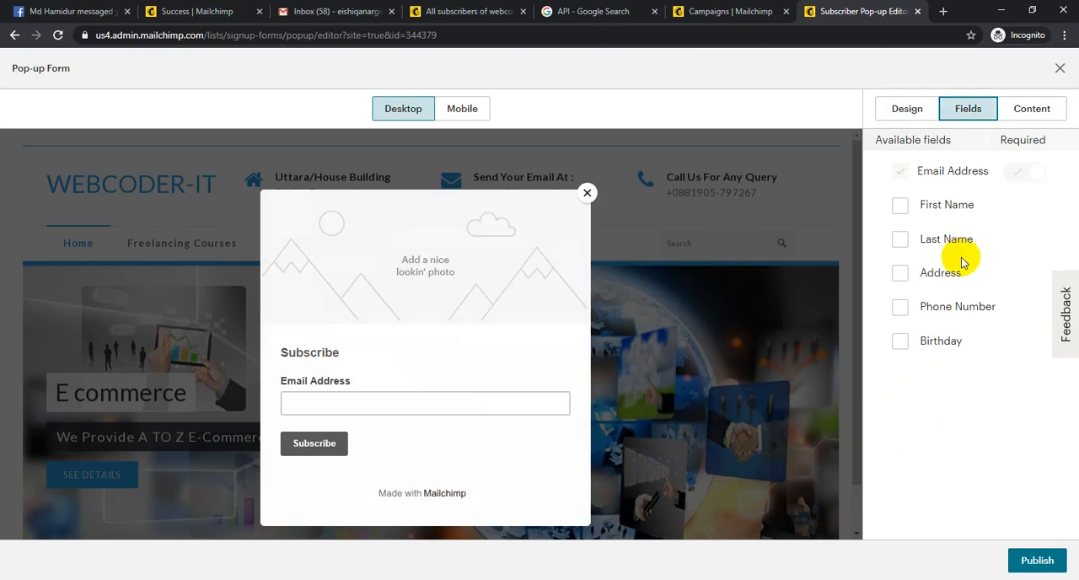
pyautogui.click(944, 205)
pyautogui.click(944, 240)
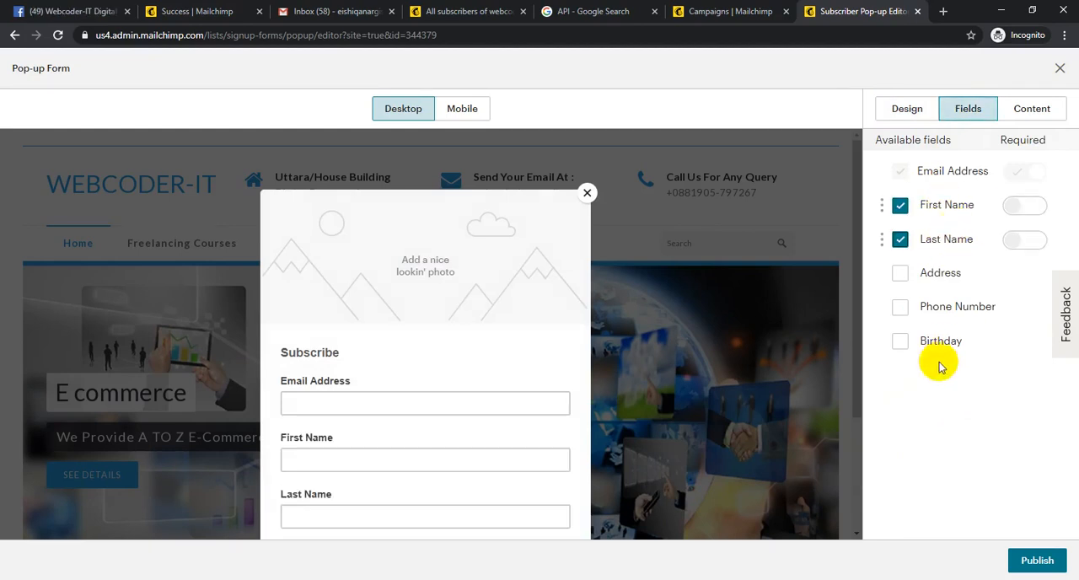
pyautogui.moveTo(902, 217); pyautogui.dragTo(904, 244)
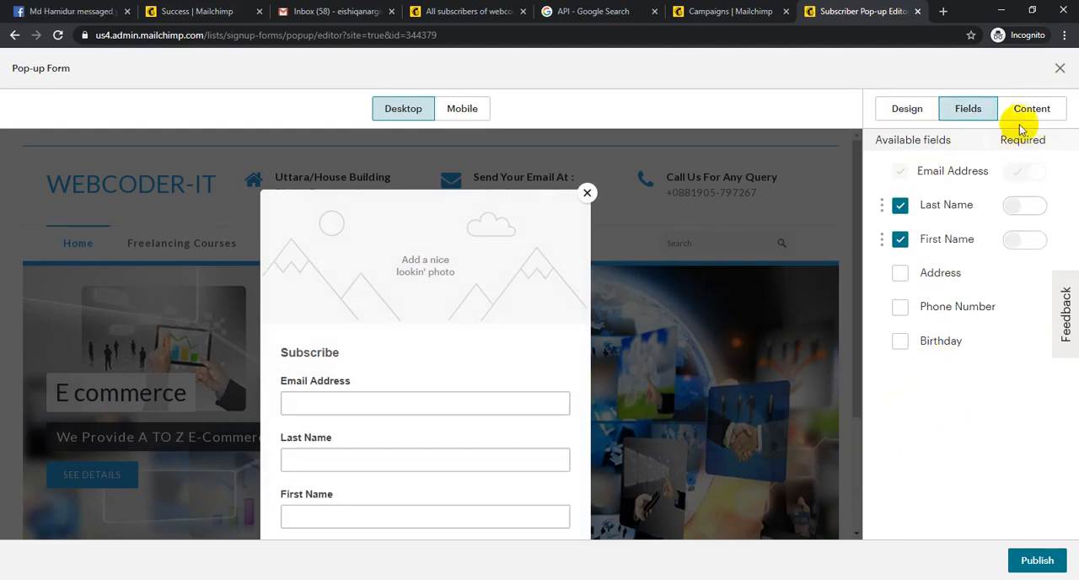
pyautogui.click(901, 206)
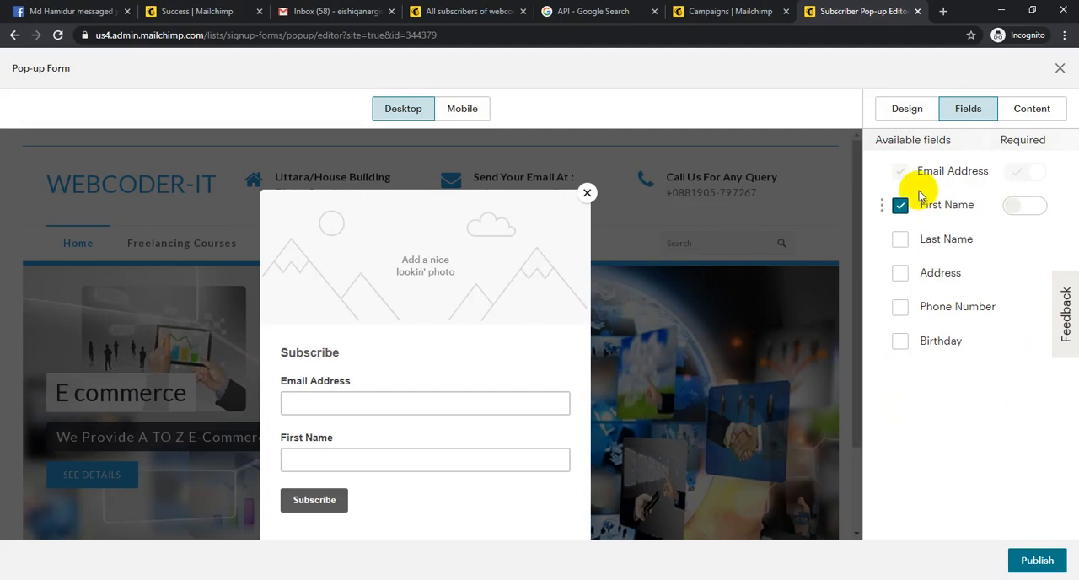
pyautogui.click(902, 206)
# - Insert the EX Procoder logo from My Files as the pop-up form's image
pyautogui.click(1032, 108)
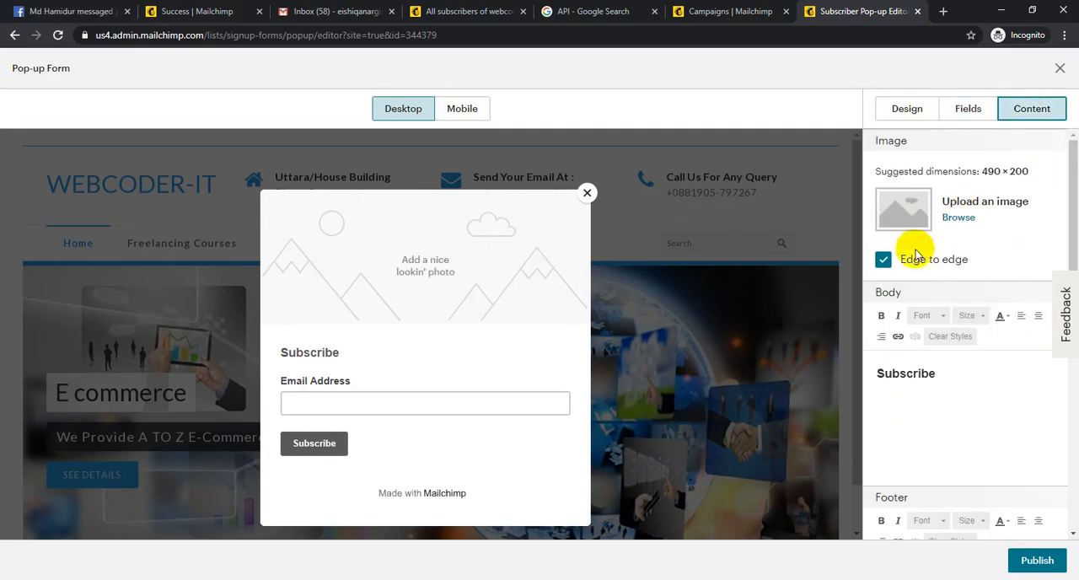
pyautogui.click(958, 218)
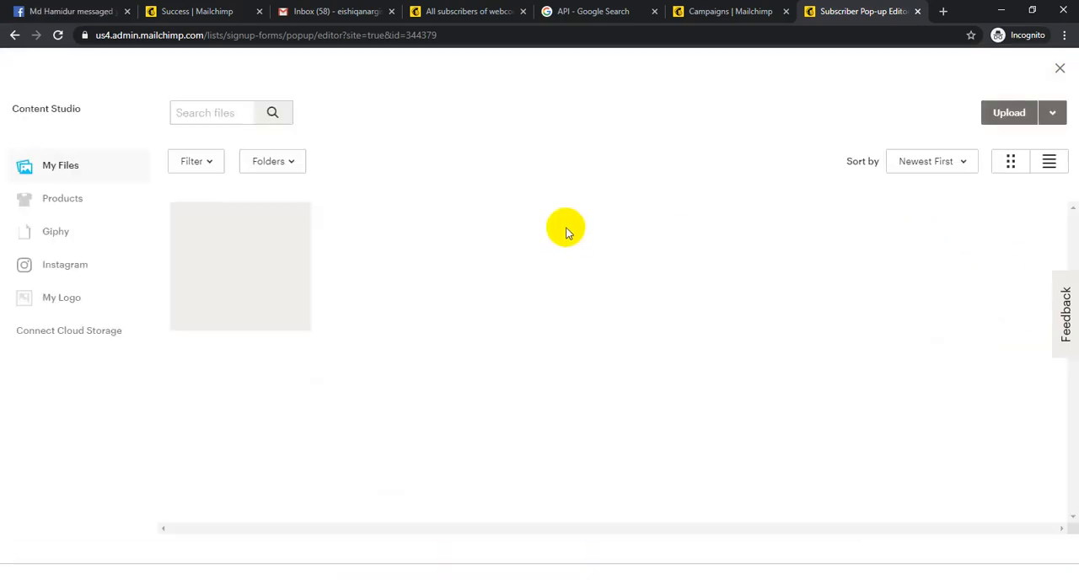
pyautogui.click(255, 282)
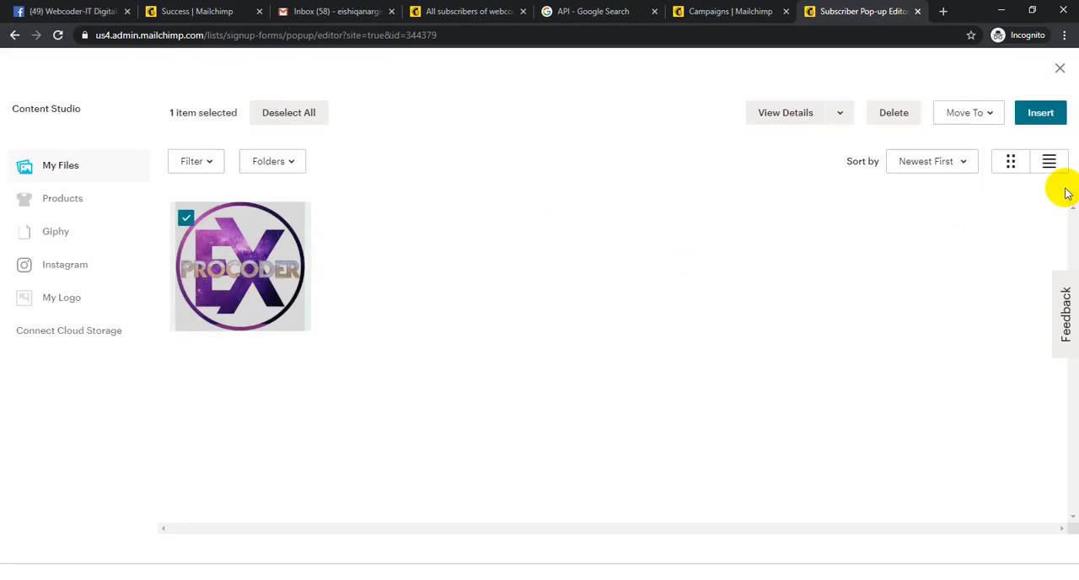
pyautogui.click(1040, 115)
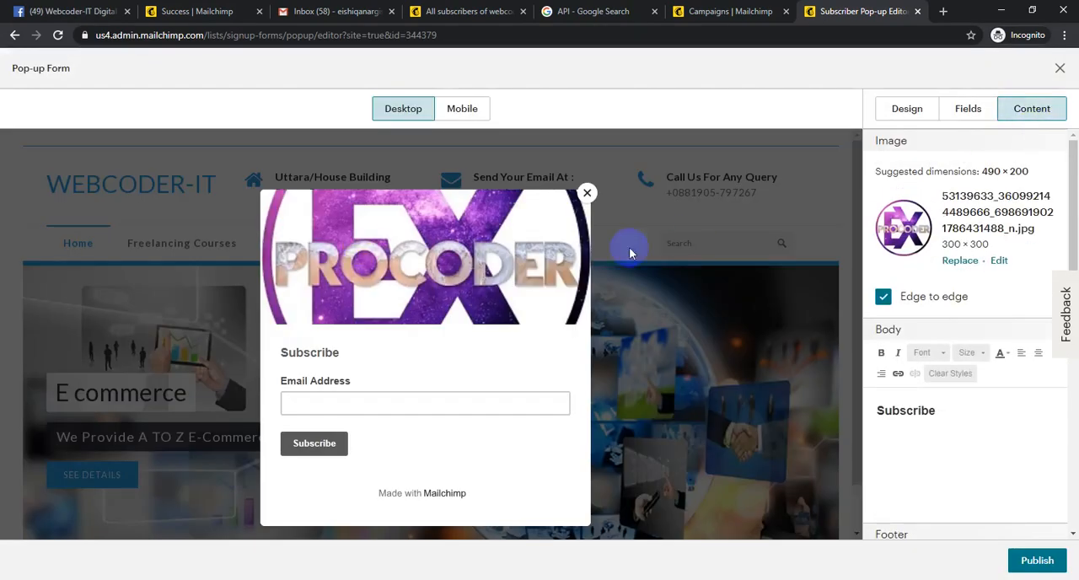
# - Check the Subscribe heading in the pop-up's body and preview, and publish the form to the connected site
pyautogui.moveTo(940, 411); pyautogui.dragTo(872, 406)
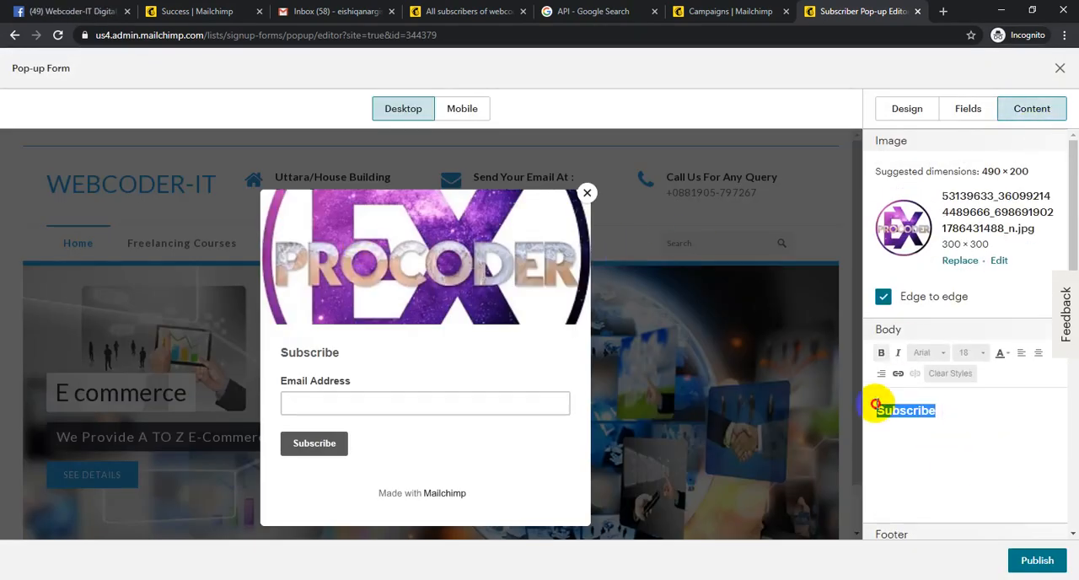
pyautogui.moveTo(341, 352); pyautogui.dragTo(247, 354)
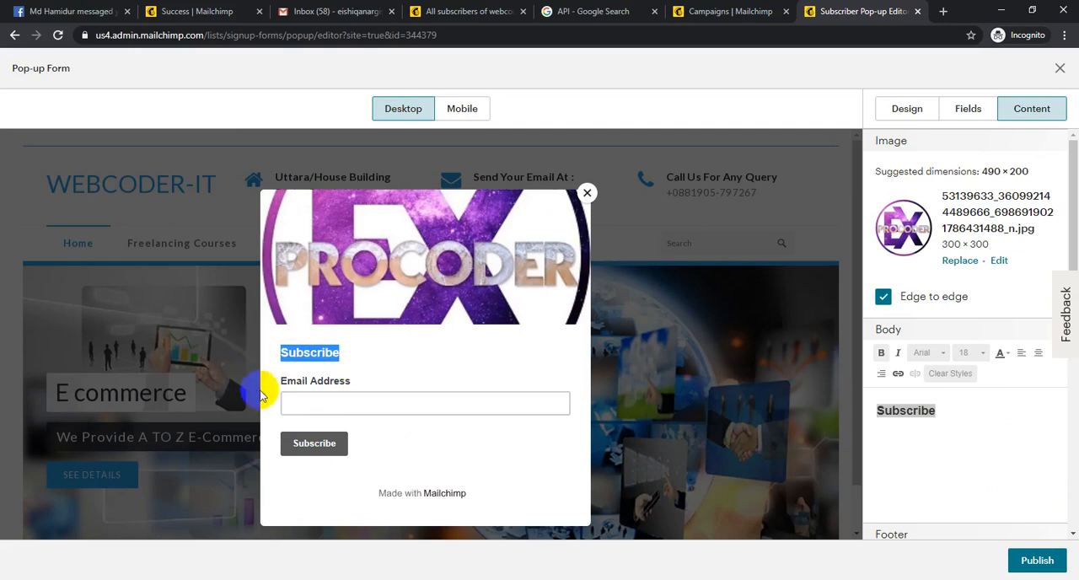
pyautogui.click(951, 413)
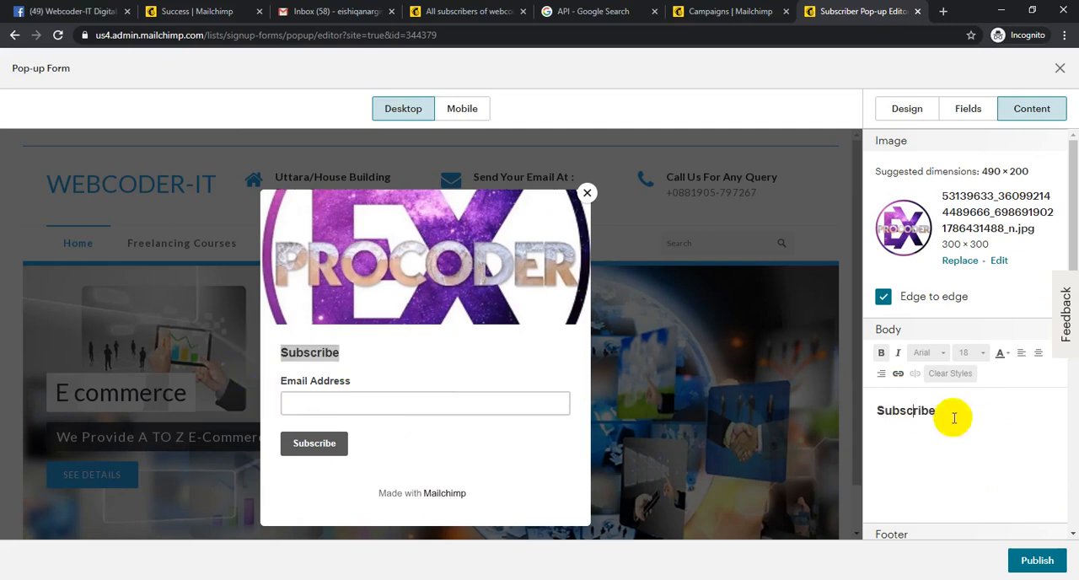
pyautogui.click(1065, 570)
pyautogui.click(354, 373)
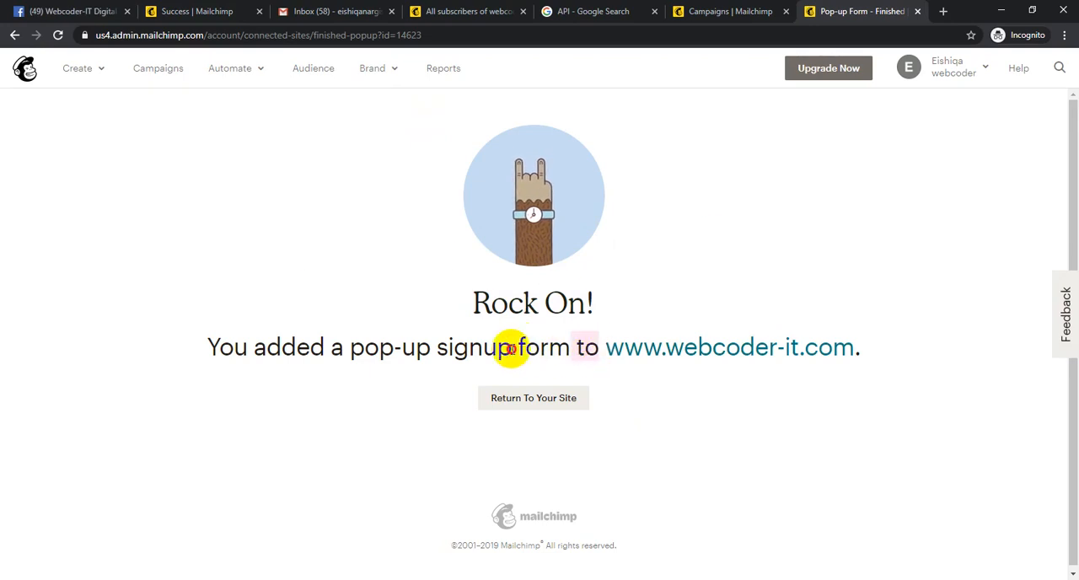
pyautogui.moveTo(510, 348); pyautogui.dragTo(306, 364)
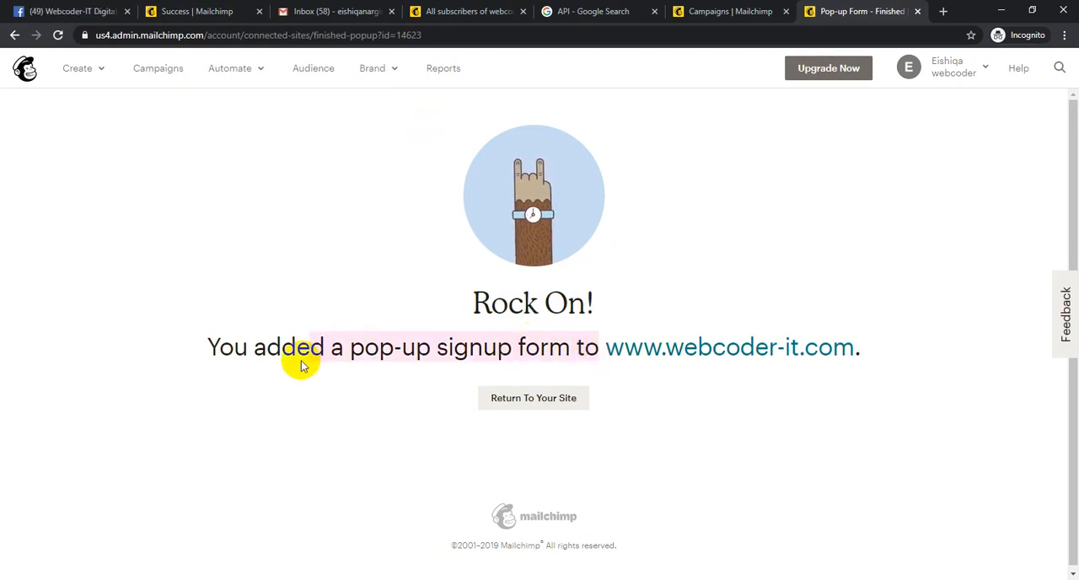